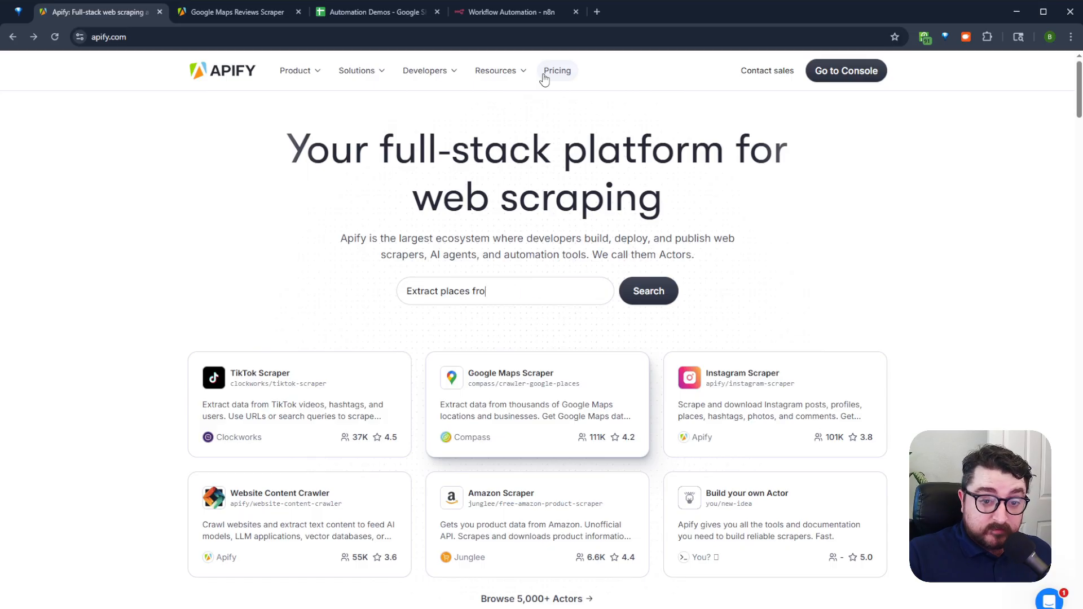
Open Apify's pricing page and review the monthly plans, especially the Starter plan's price
left_click(544, 75)
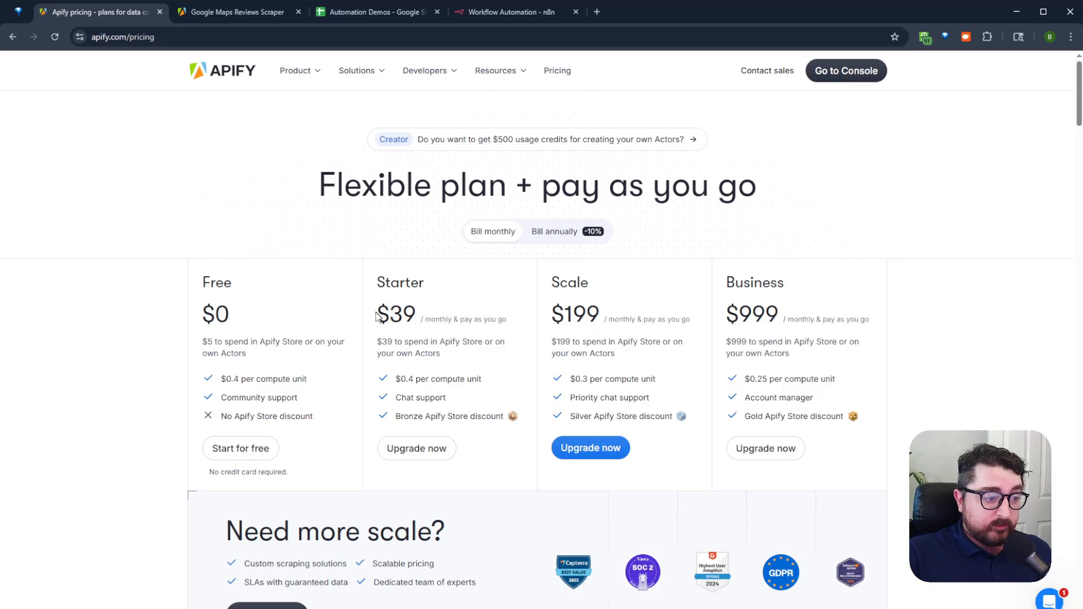
left_click_drag(376, 314, 454, 312)
left_click(486, 361)
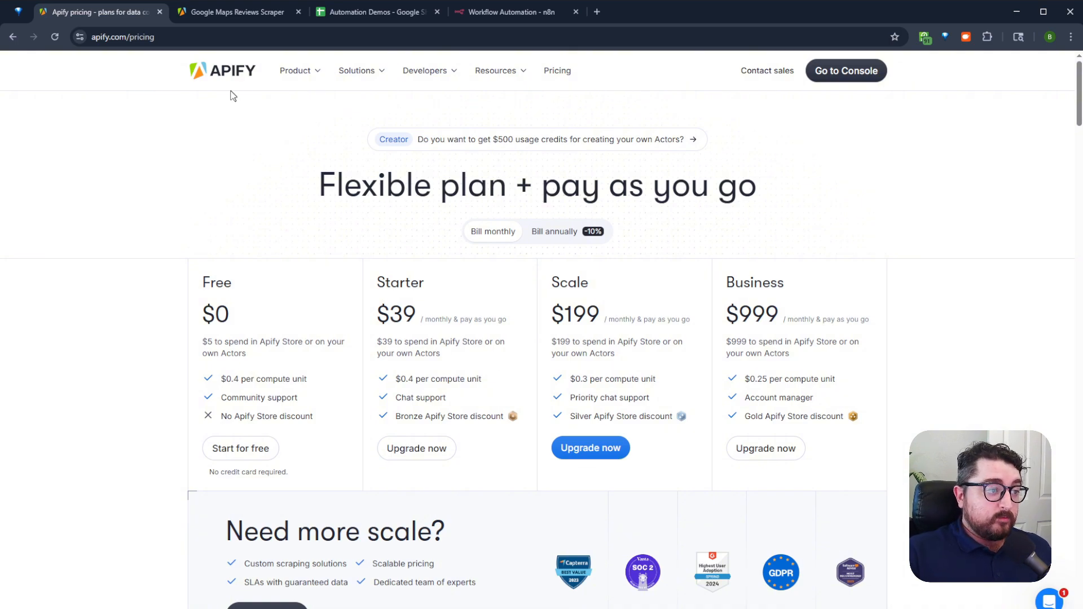
Return to the Apify homepage and search for Actors matching "google reviews"
left_click(232, 73)
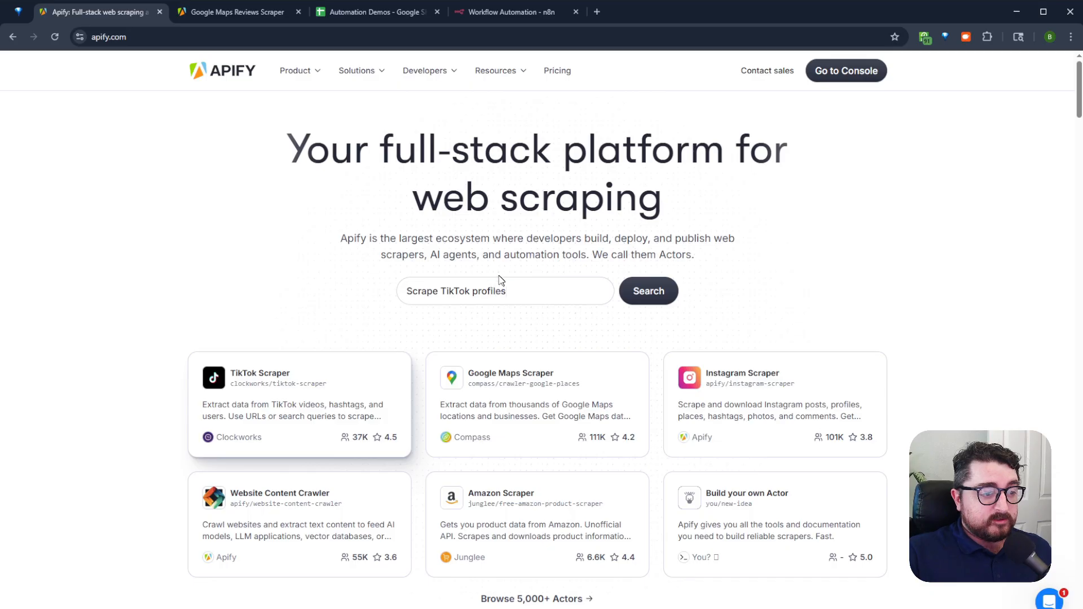
left_click(540, 297)
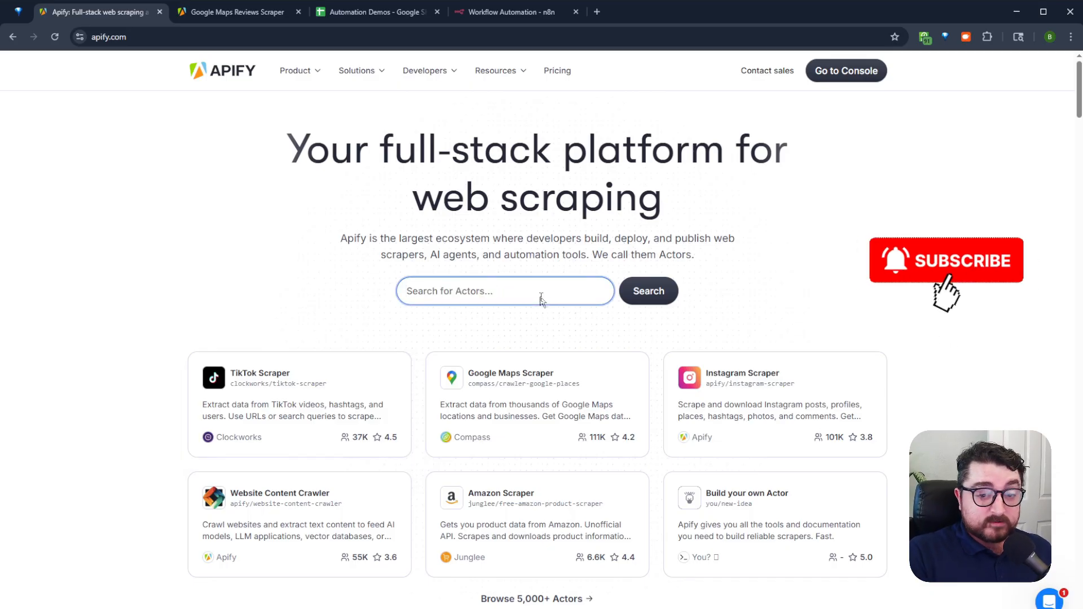
type("google reviews")
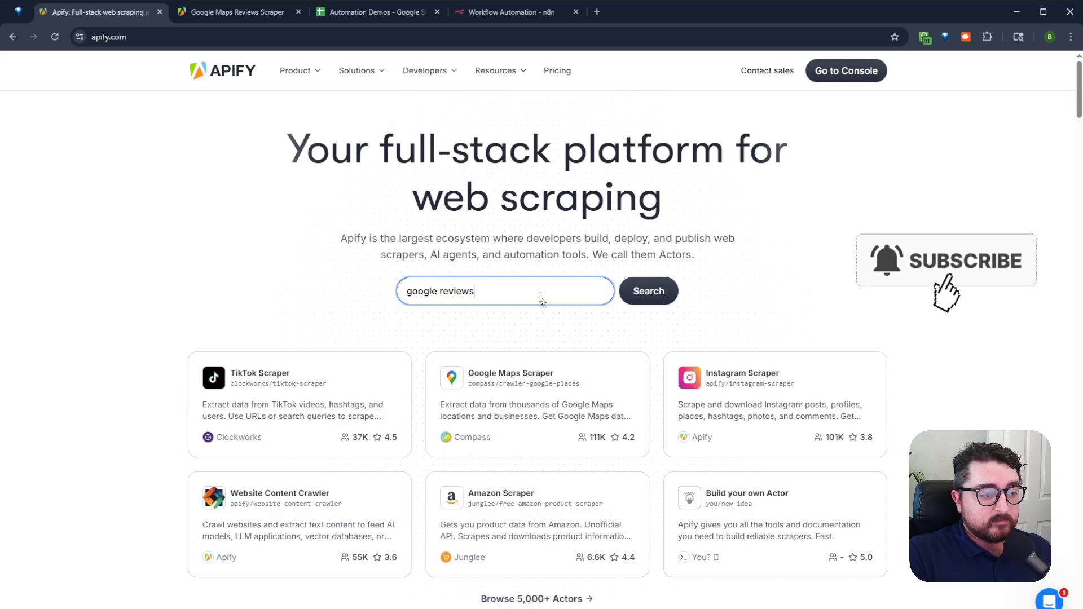
key("Return")
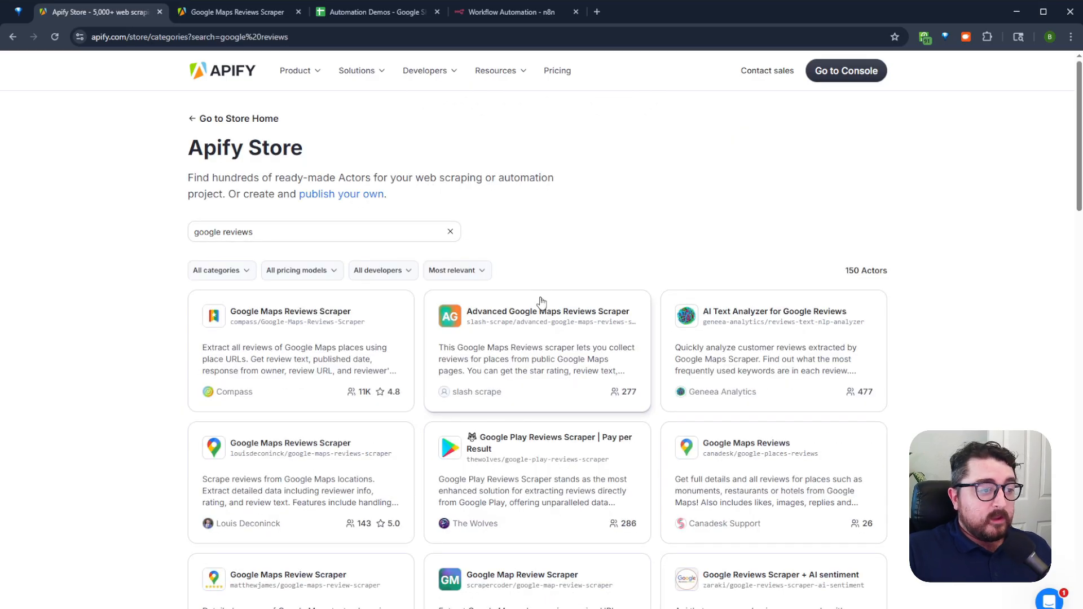
Open the Google Maps Reviews Scraper by Compass from the store results and try it for free in the console
triple_click(878, 271)
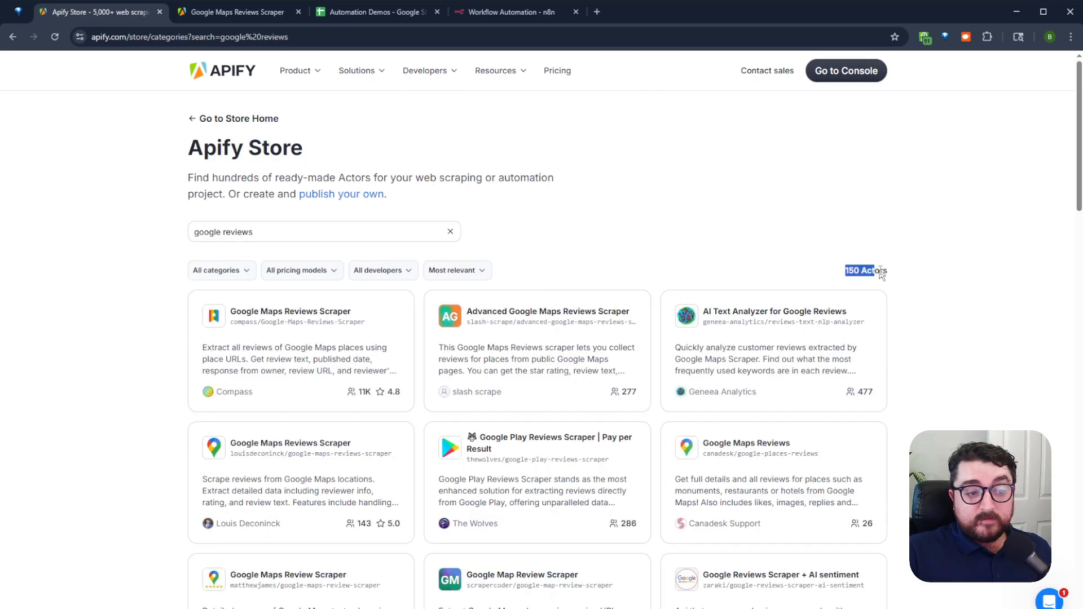
left_click(919, 288)
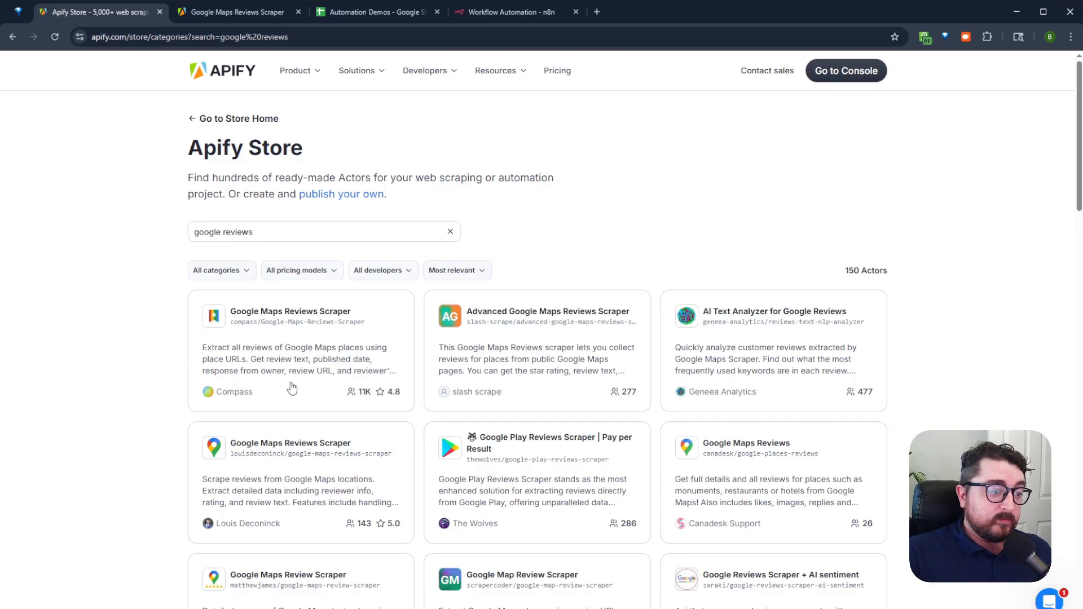
left_click(362, 388)
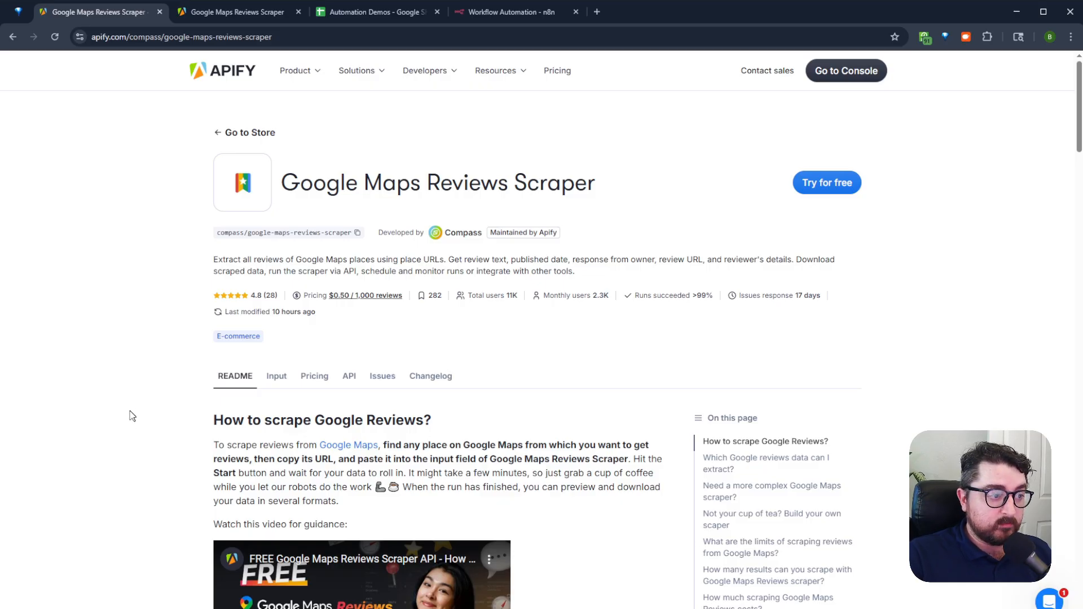
left_click(827, 182)
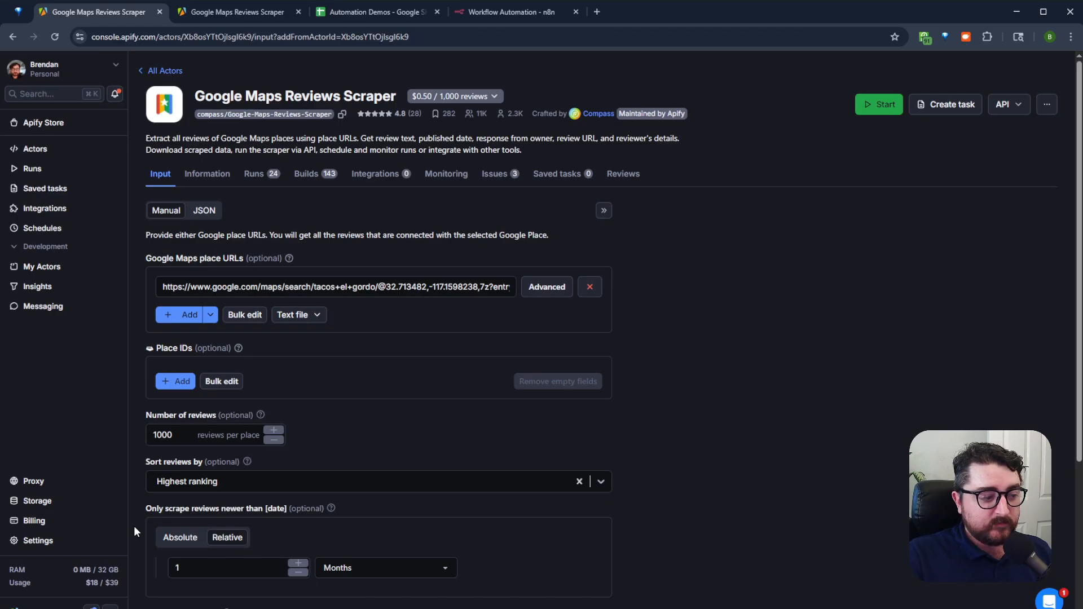
Check the account's current usage against its plan limit and when that limit resets
left_click_drag(120, 583, 87, 586)
left_click(729, 480)
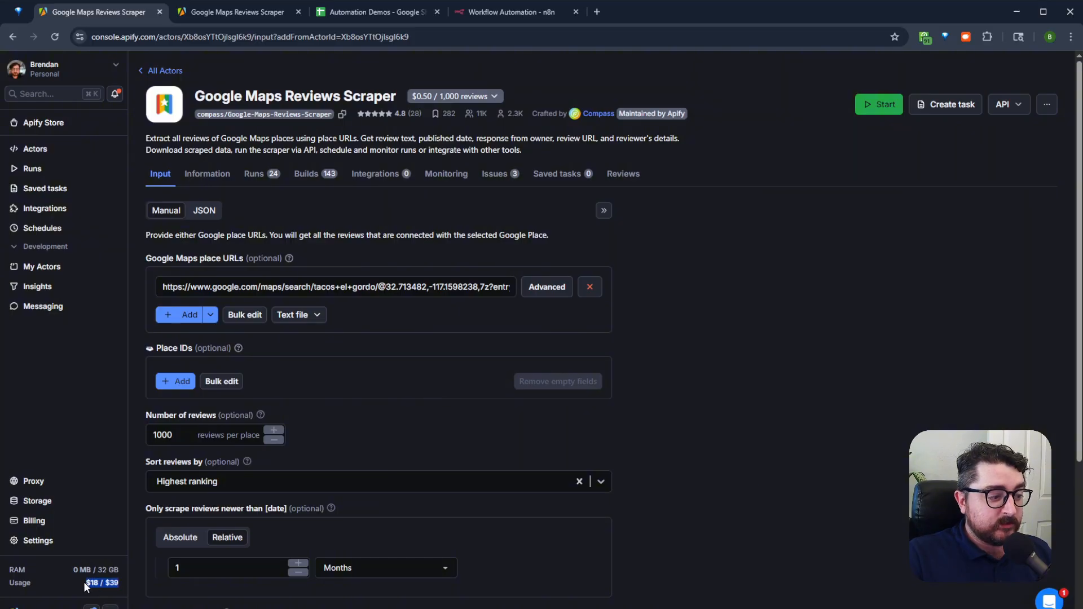
mouse_move(84, 581)
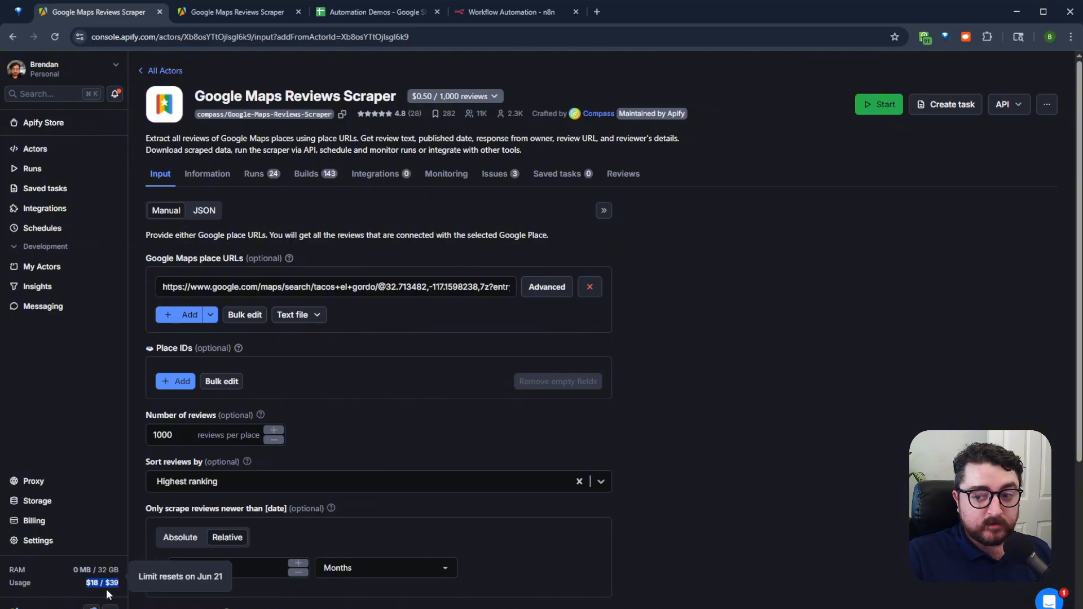
left_click(743, 456)
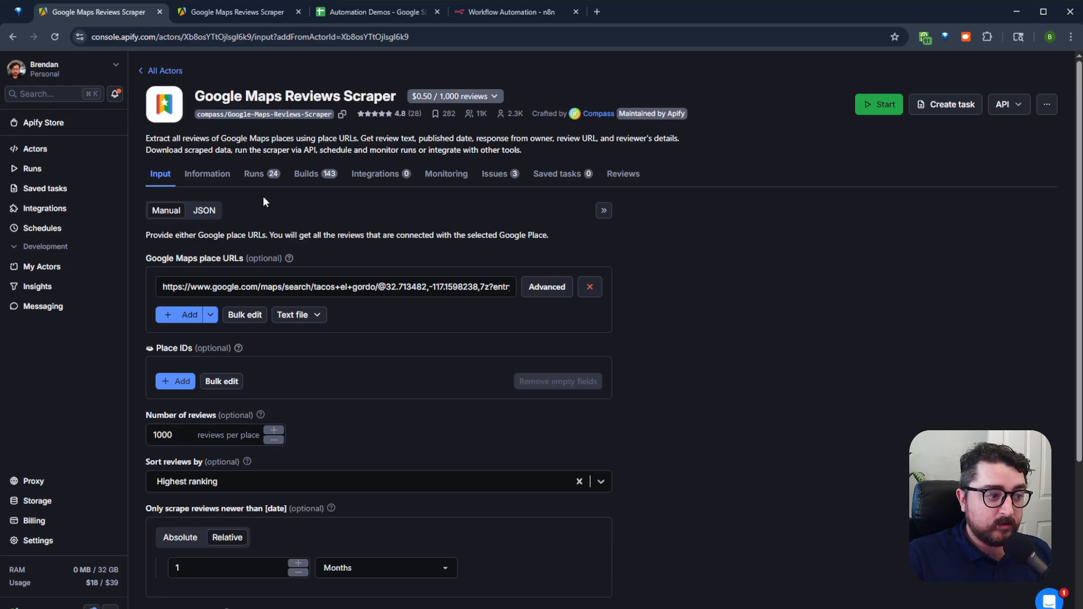
Examine the scraper's input settings: place URL, number of reviews, sort order options and the relative date limit
left_click(163, 287)
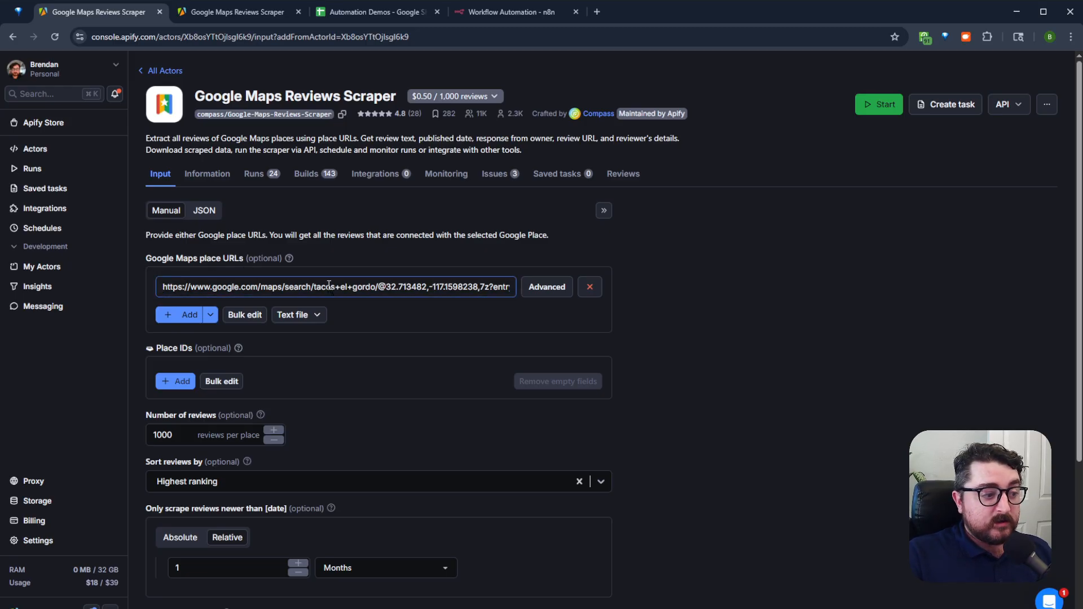
scroll(329, 285, "down", 3)
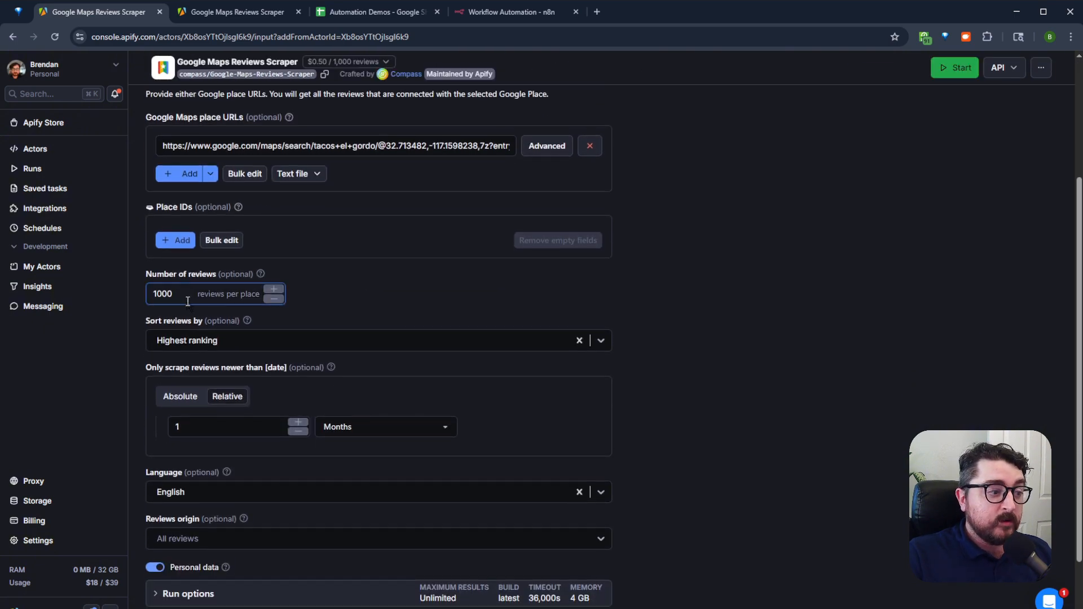
left_click(240, 341)
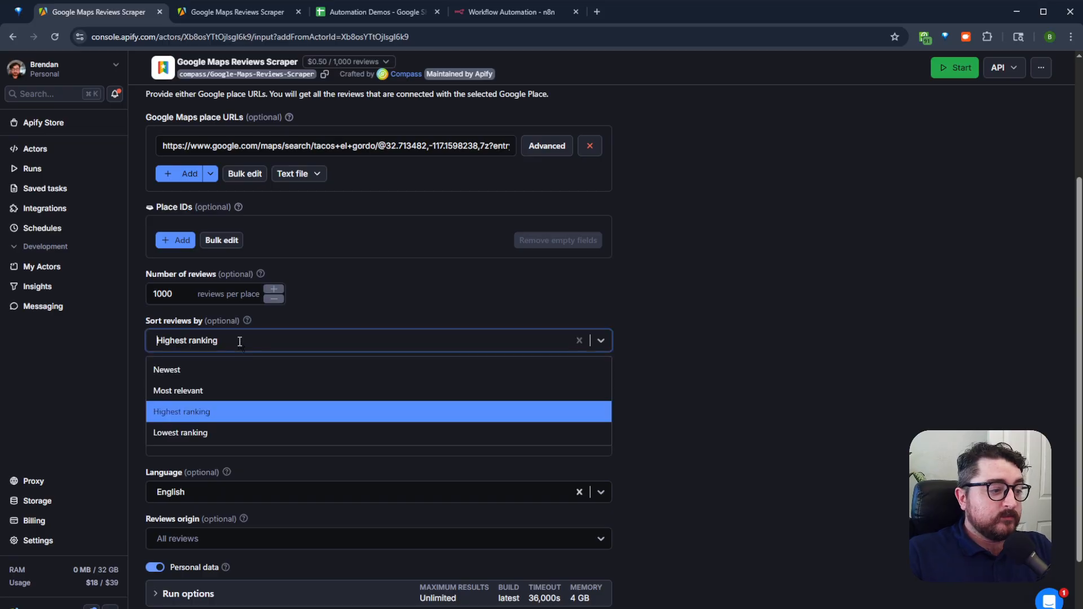
left_click(664, 366)
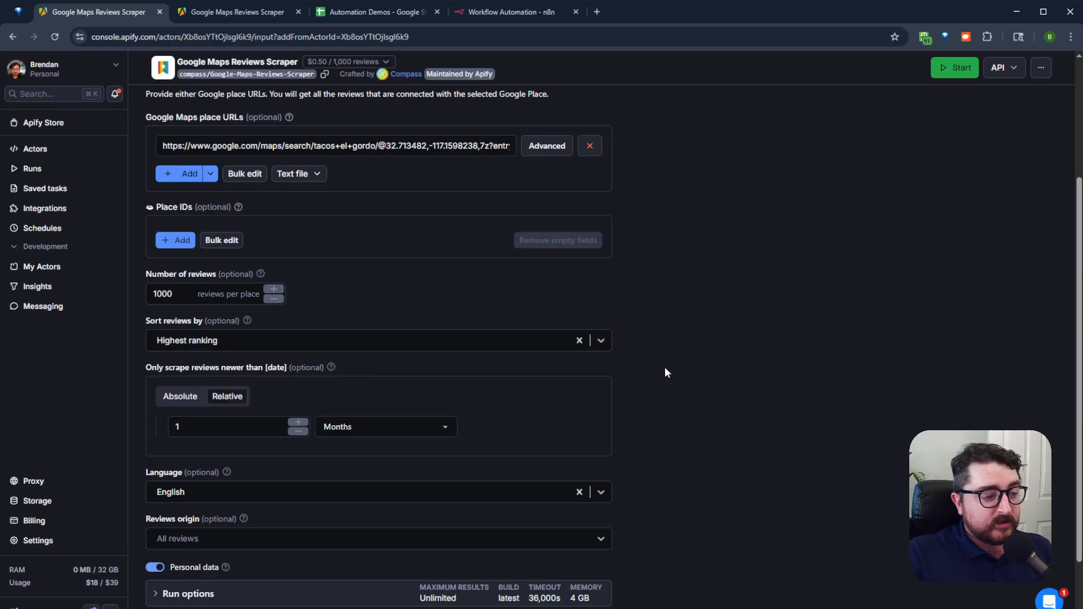
scroll(540, 363, "down", 2)
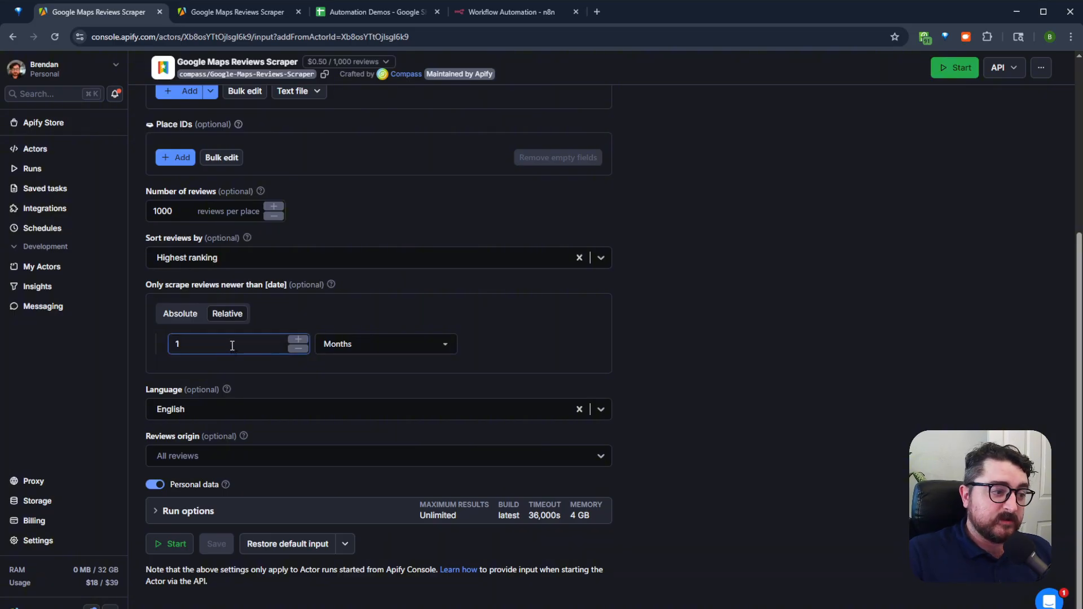
left_click(206, 345)
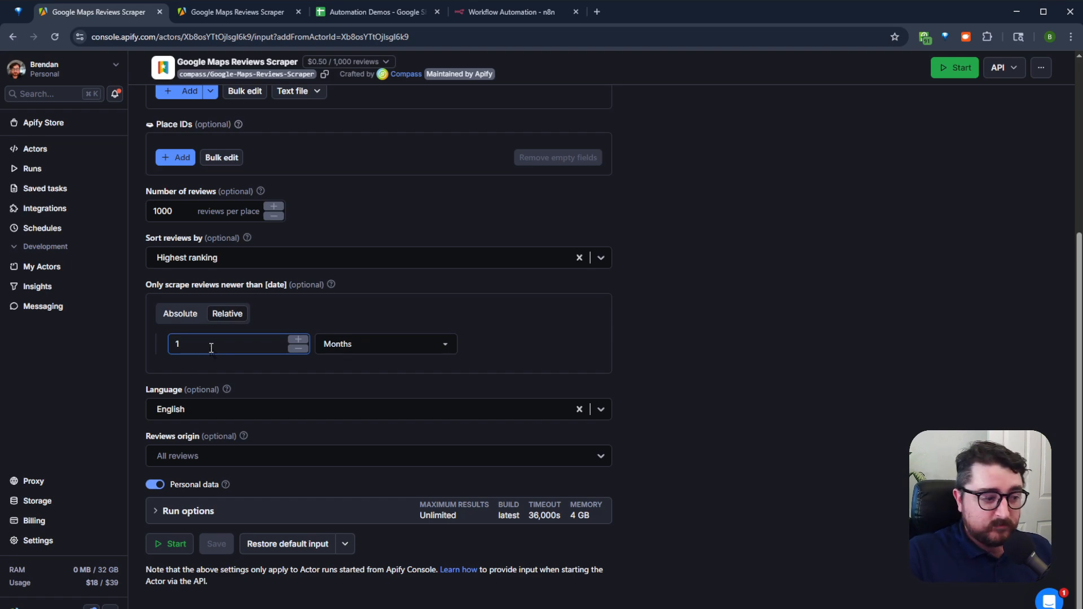
left_click(236, 362)
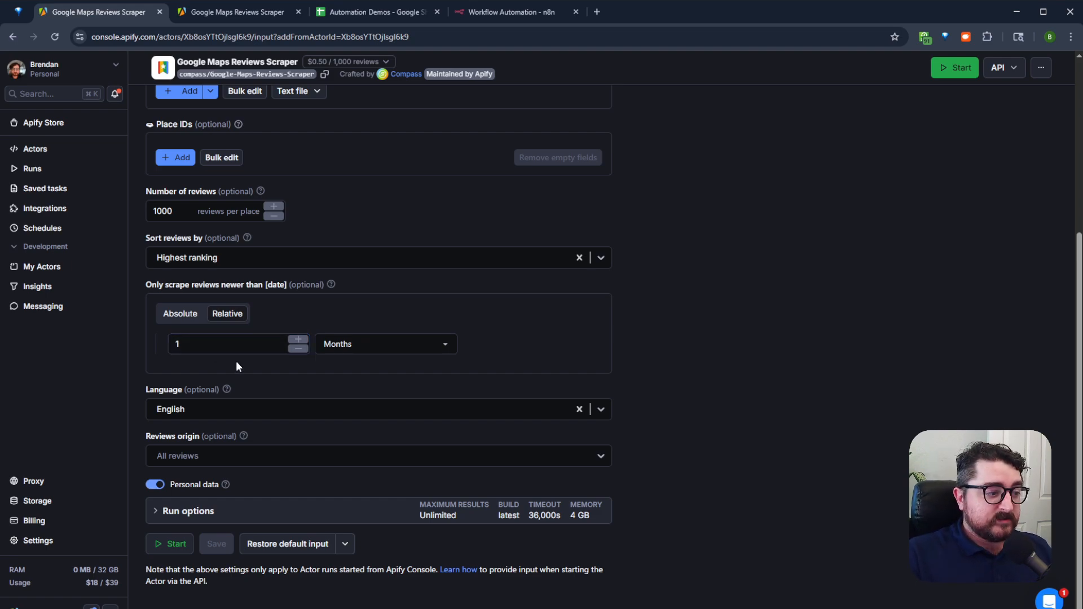
View the scraper input as JSON, examine the reviewsStartDate and startUrls entries, and return to the manual form
scroll(275, 388, "up", 3)
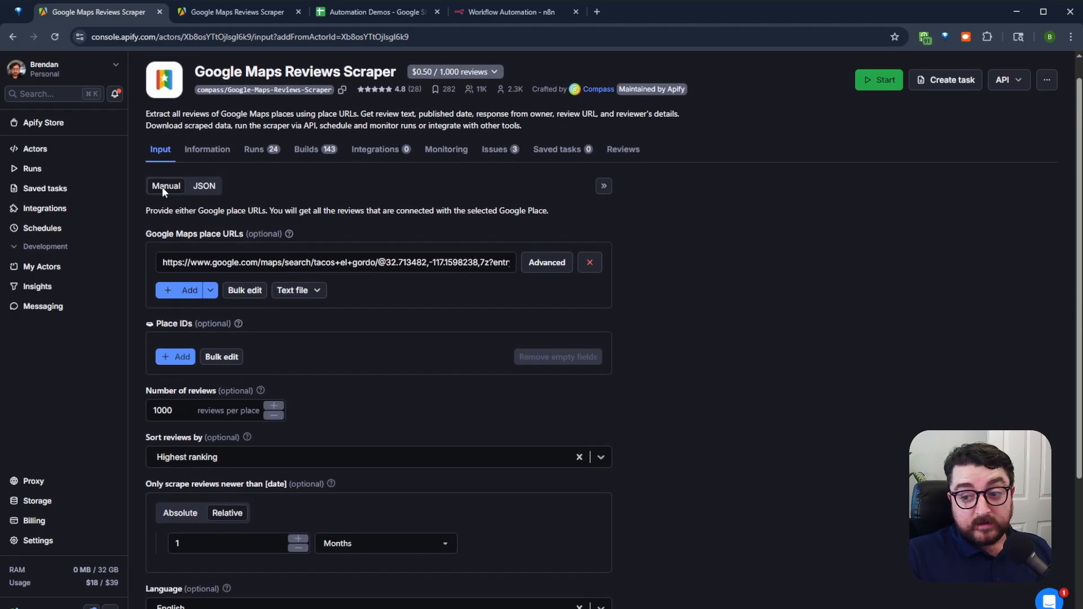
left_click(210, 187)
left_click(309, 310)
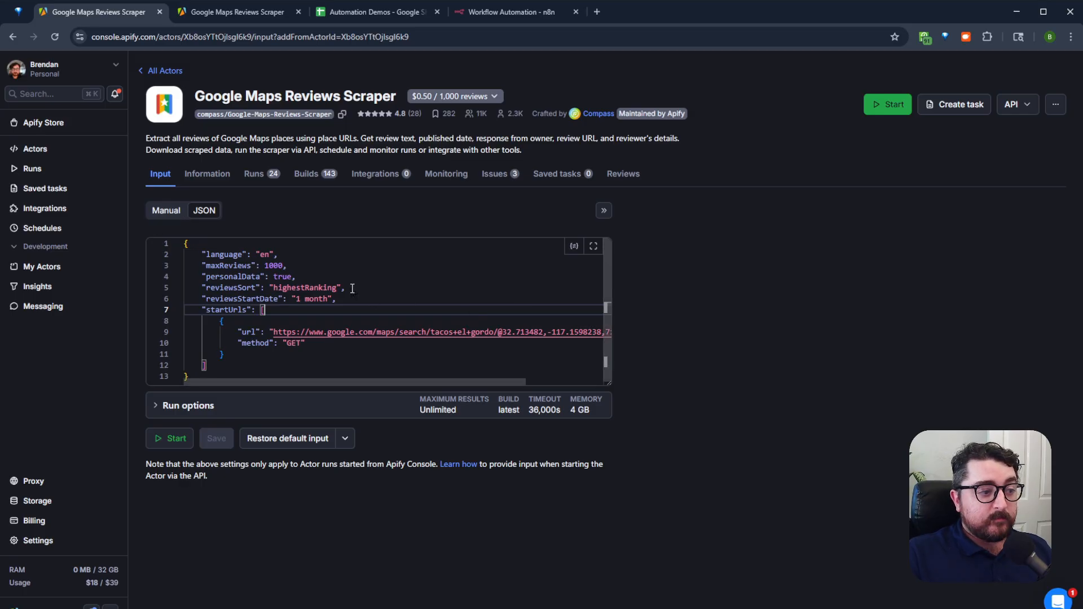
left_click_drag(294, 299, 328, 299)
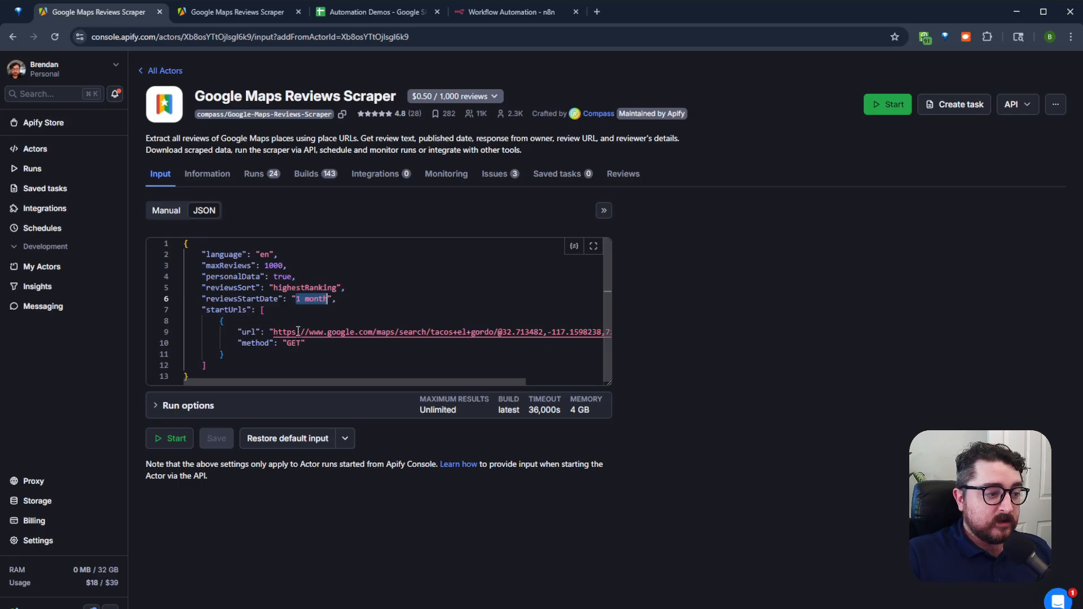
key("Down")
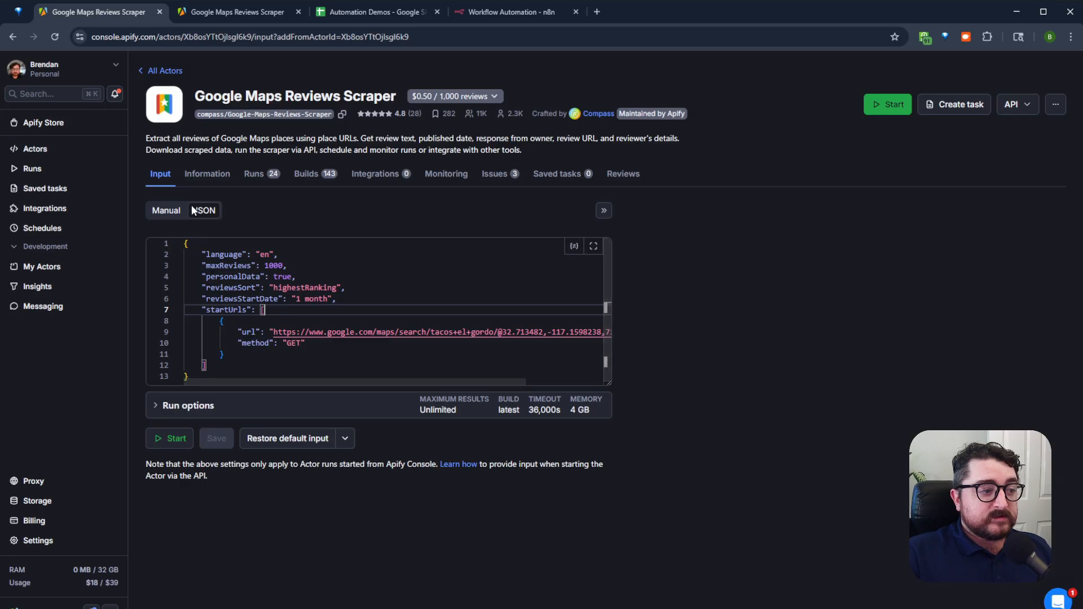
left_click(165, 209)
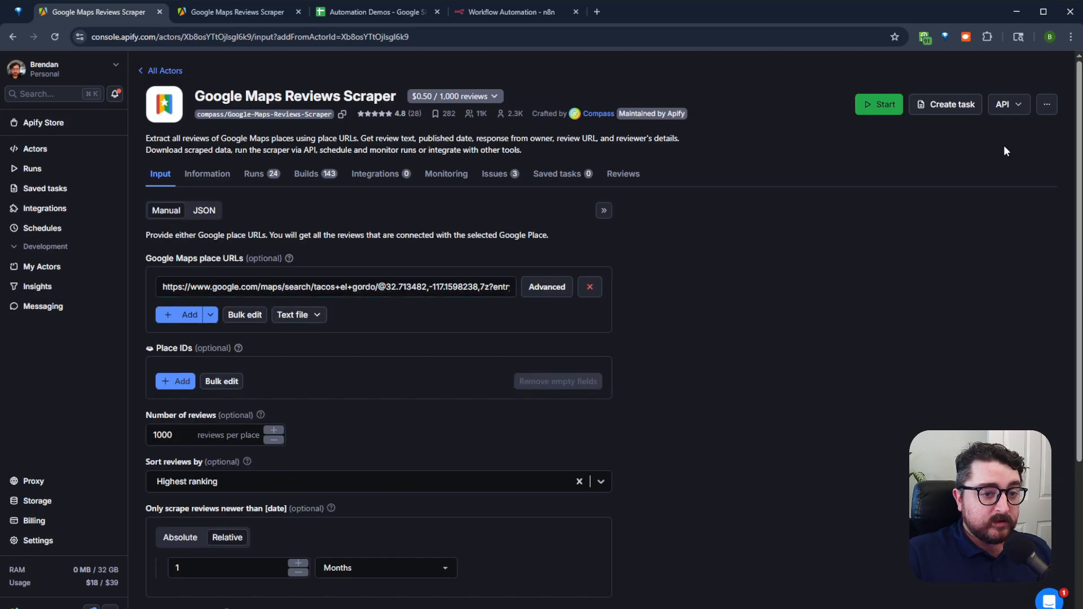
View the scraper's API endpoints, examine "Run Actor synchronously and get dataset items", and close the list
left_click(1007, 105)
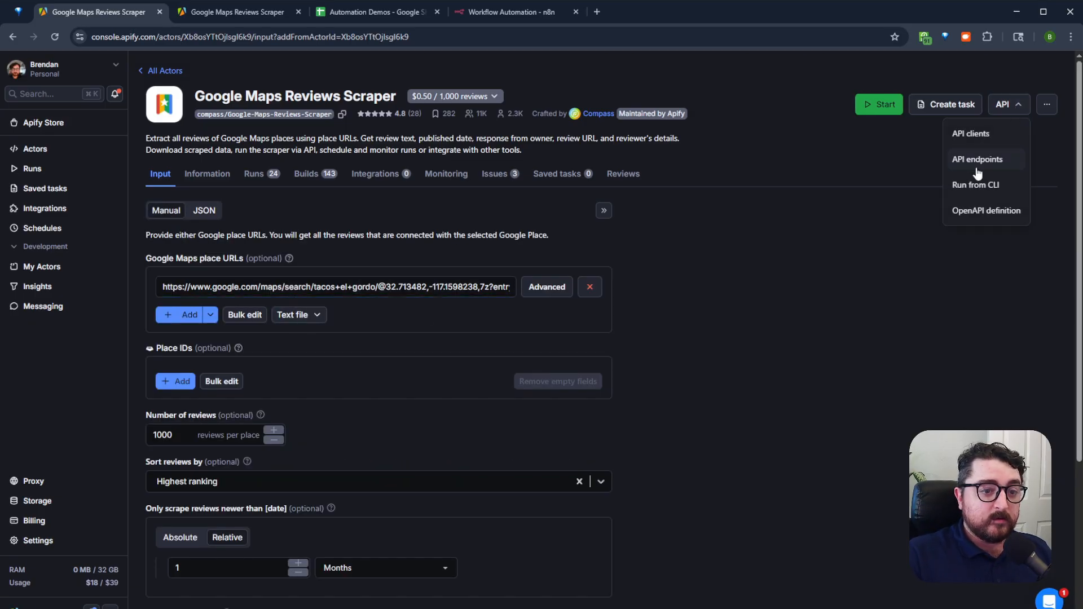
left_click(992, 160)
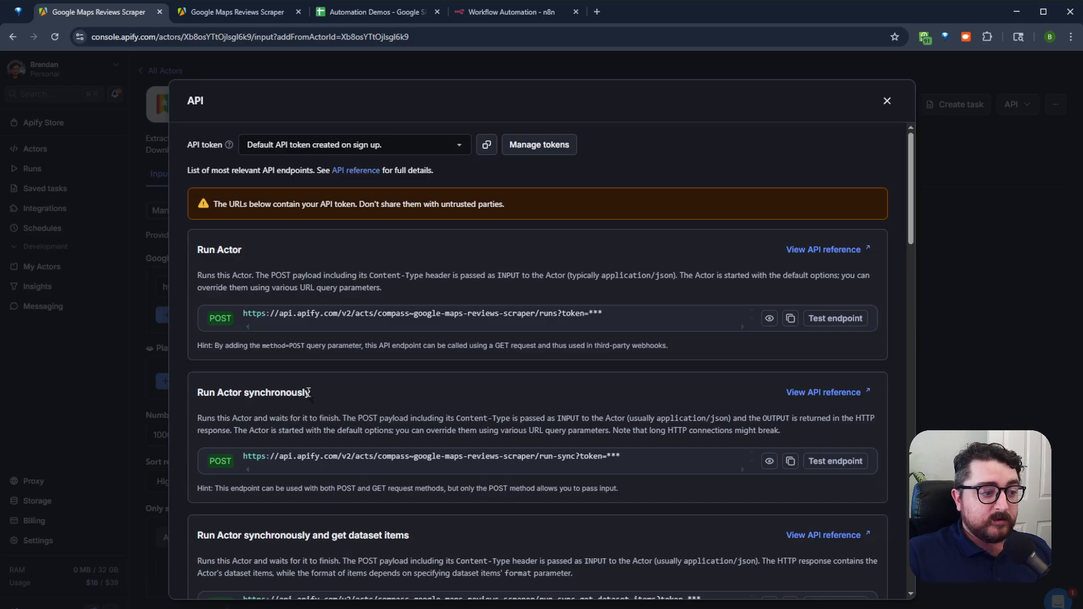
scroll(266, 401, "down", 2)
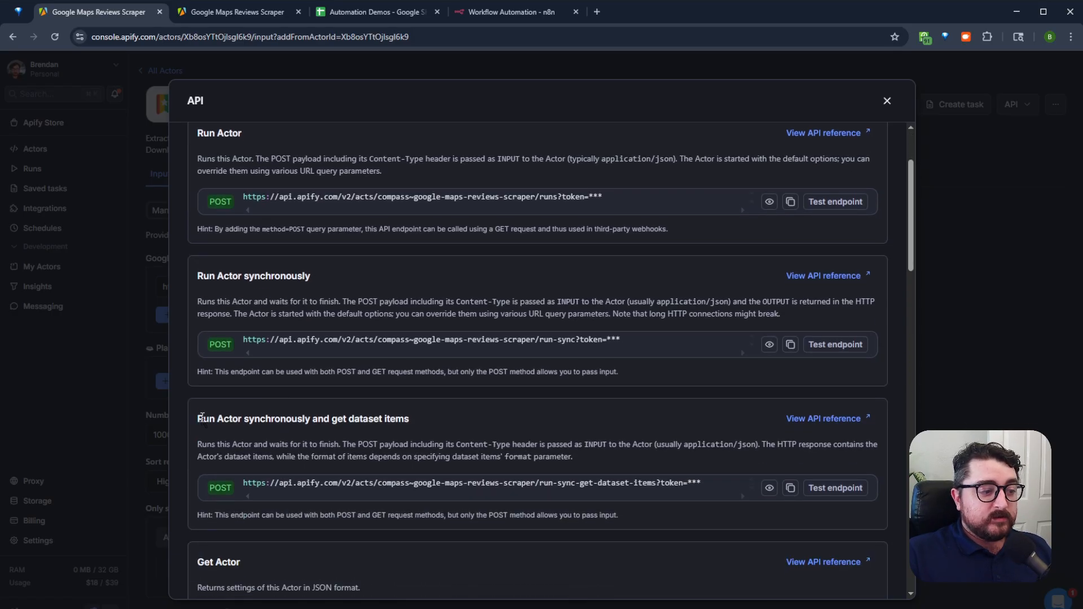
left_click_drag(333, 419, 412, 422)
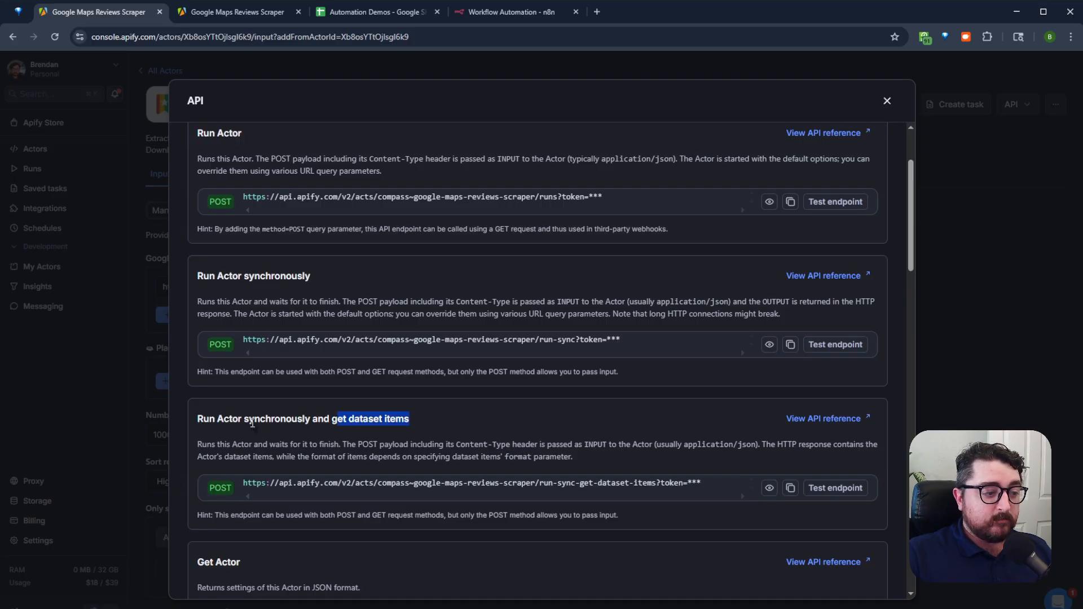
left_click_drag(196, 419, 411, 423)
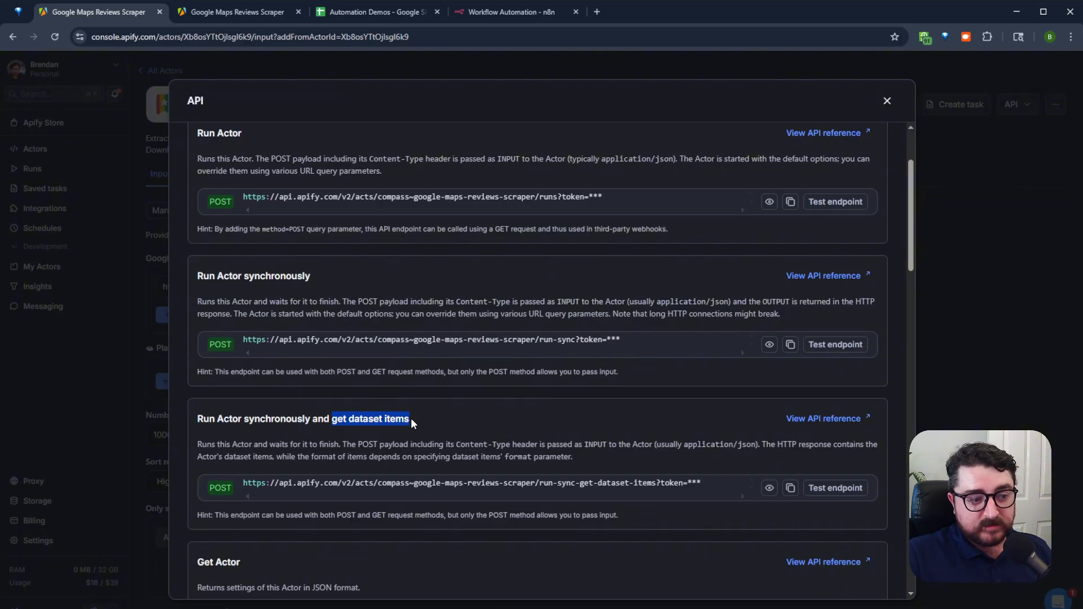
left_click(424, 418)
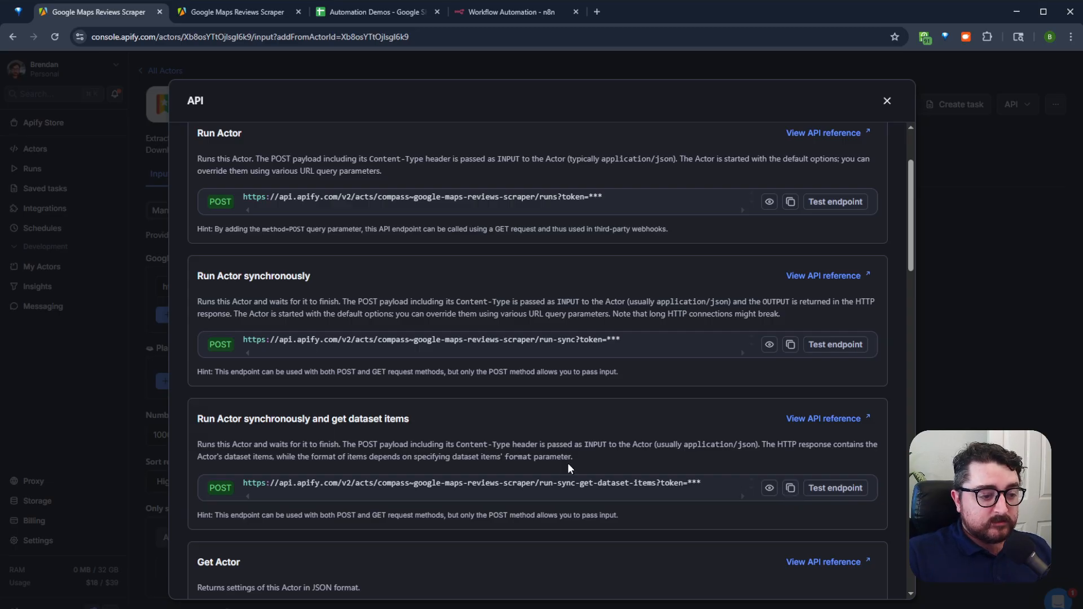
left_click(960, 396)
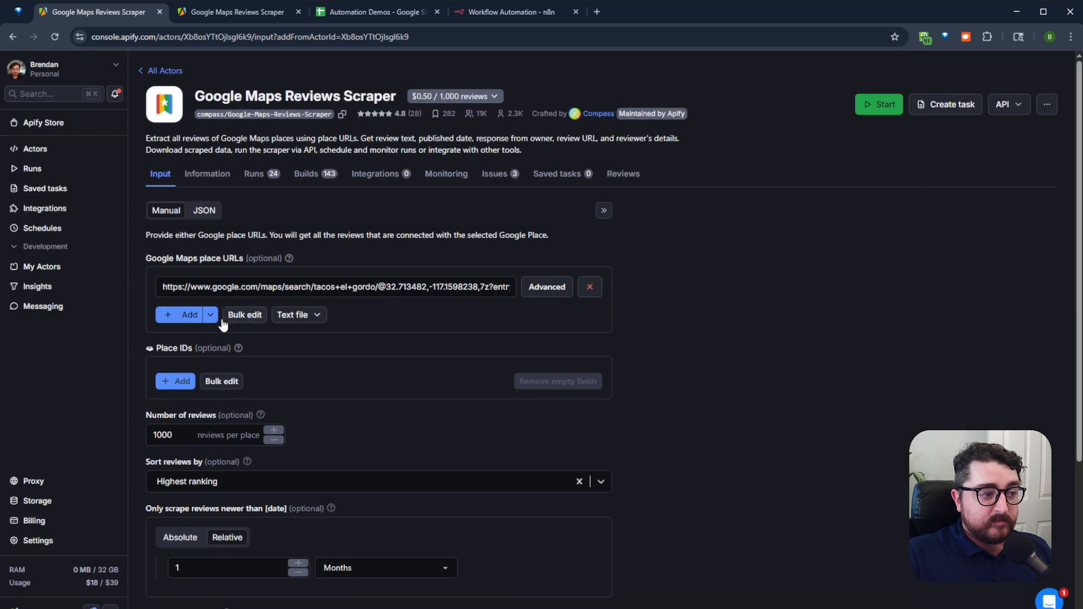
Compare the scraper's JSON input with its manual form, ending on the Google Maps place URL
left_click(203, 211)
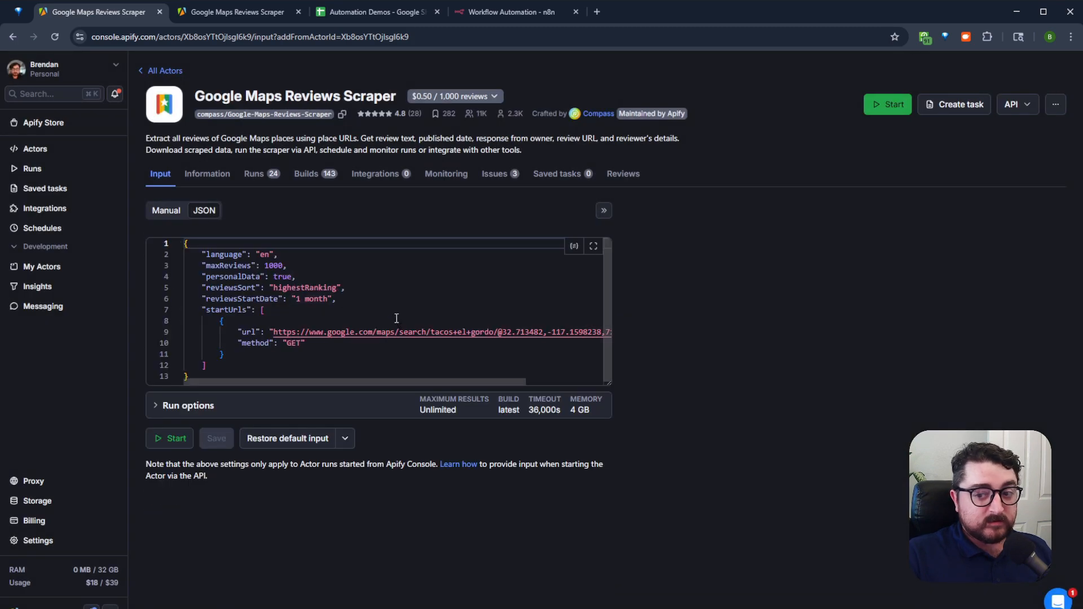
left_click(166, 211)
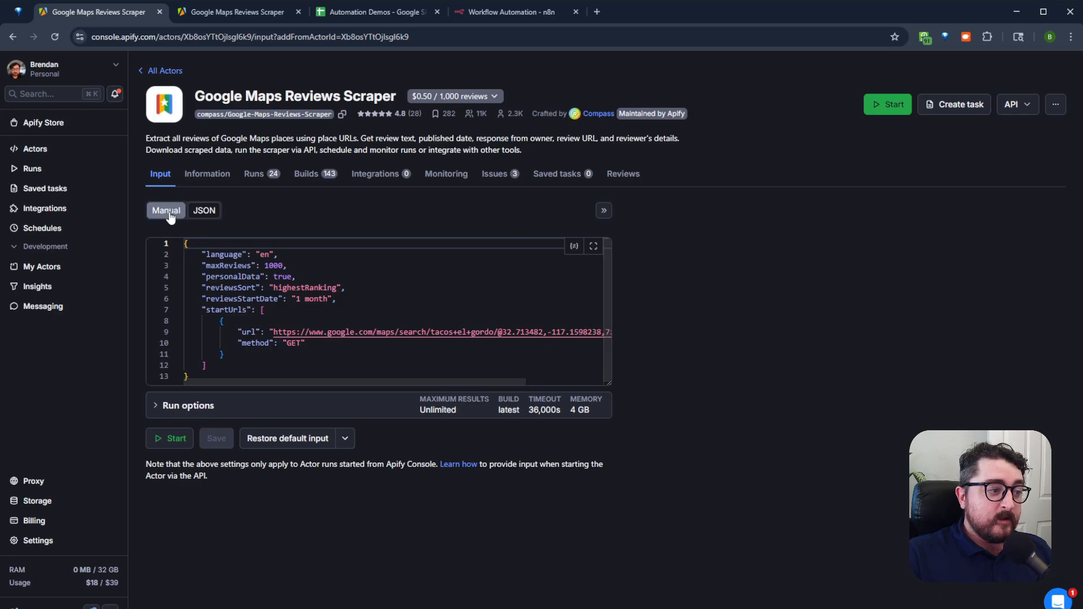
left_click(318, 288)
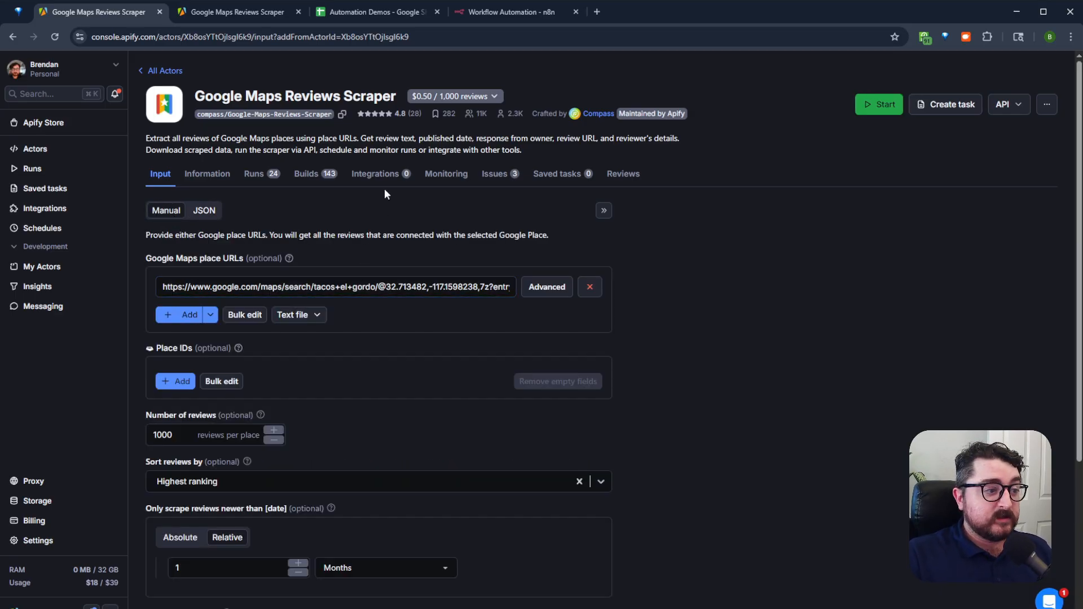
View the scraper's run history and examine the results, usage cost, start dates and durations of the recent runs
left_click(259, 175)
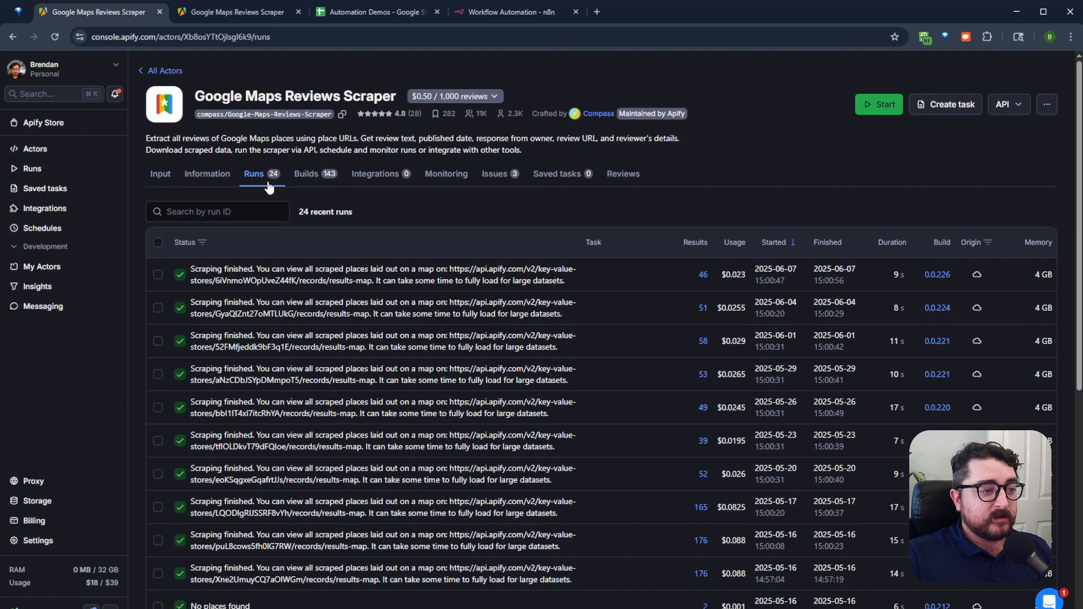
left_click_drag(696, 277, 713, 276)
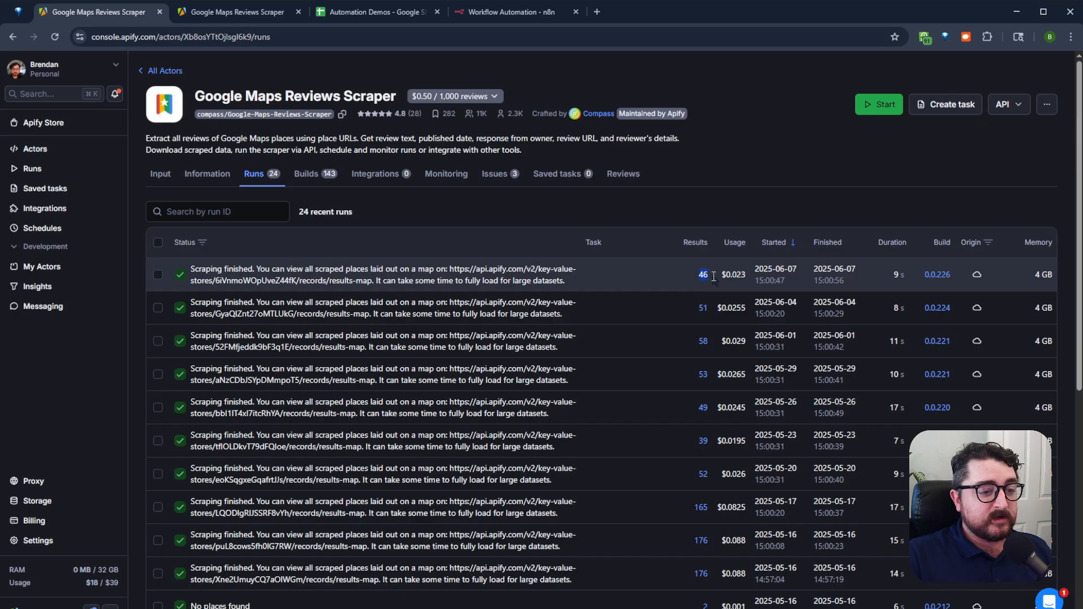
left_click(760, 201)
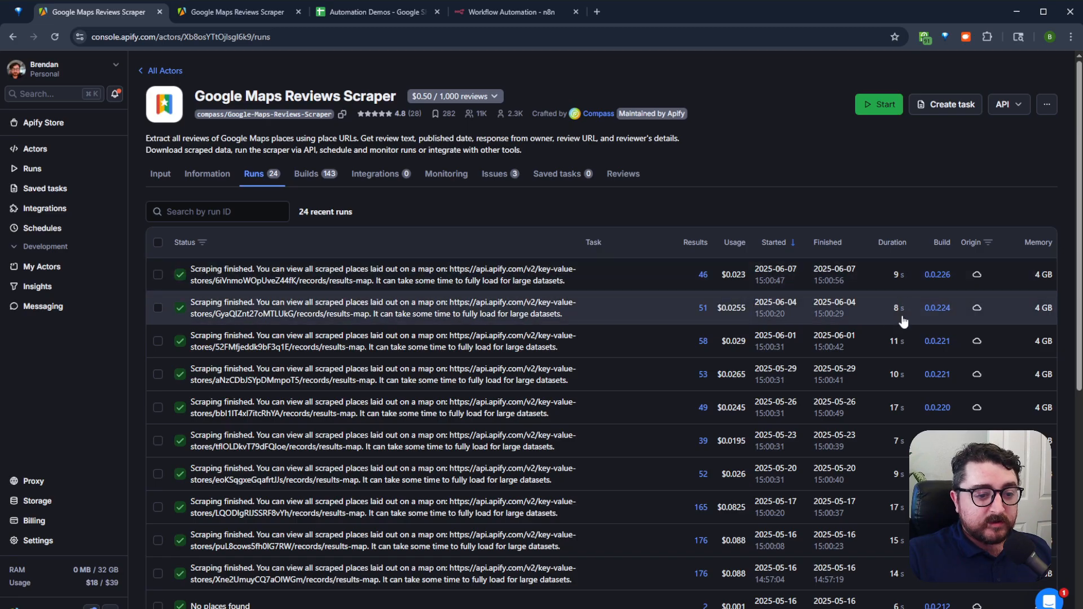
scroll(905, 575, "down", 2)
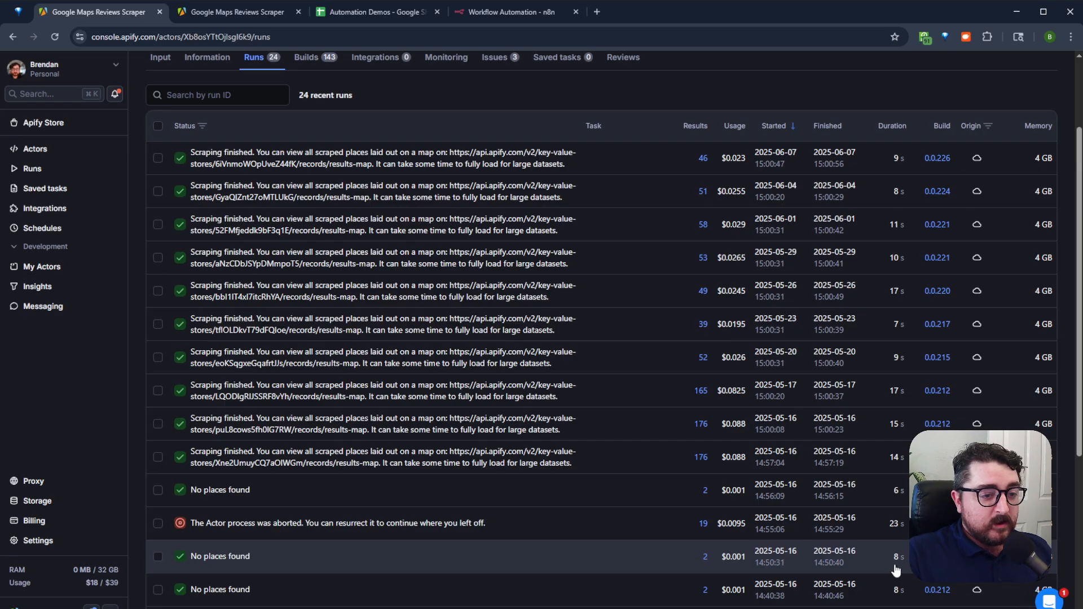
scroll(897, 571, "up", 2)
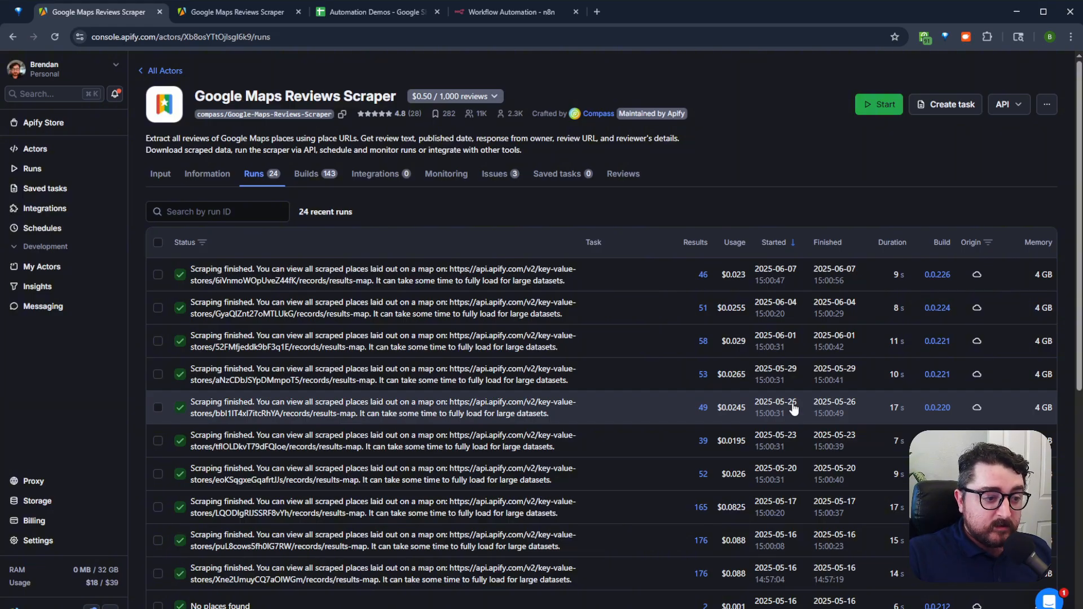
Switch to the Automation Demos spreadsheet in Google Sheets and examine its scraped review columns, including businessName, run_date, address, date, stars and reviewerName
left_click(360, 14)
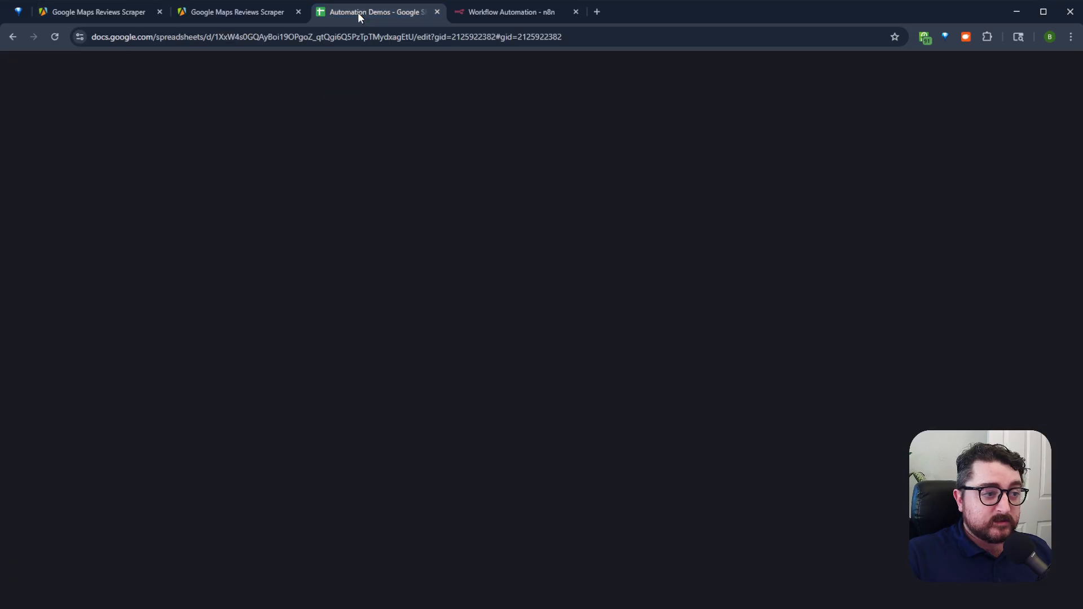
left_click(270, 247)
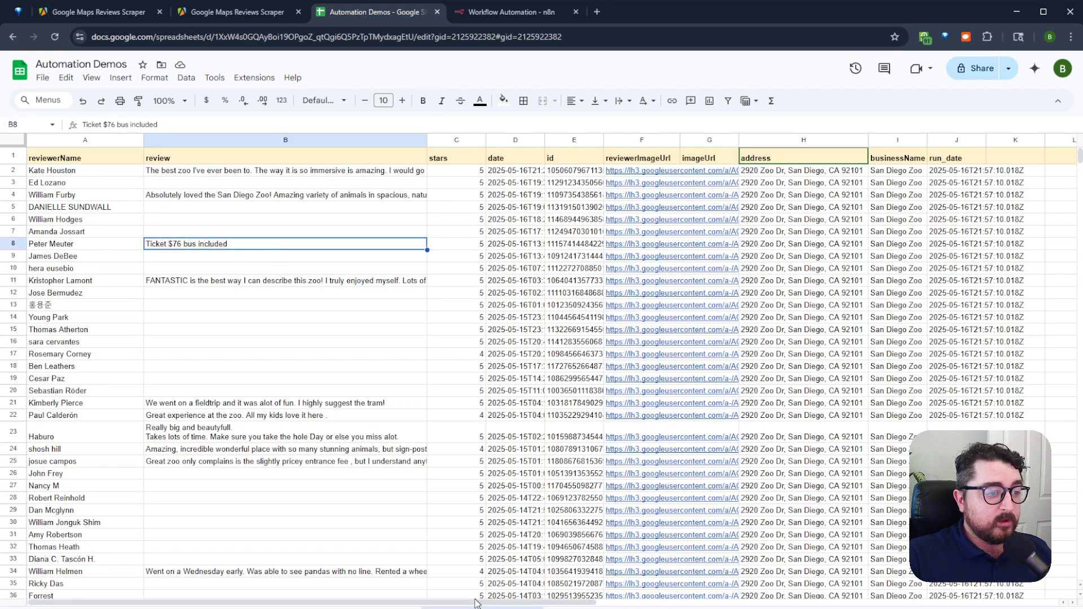
left_click(233, 297)
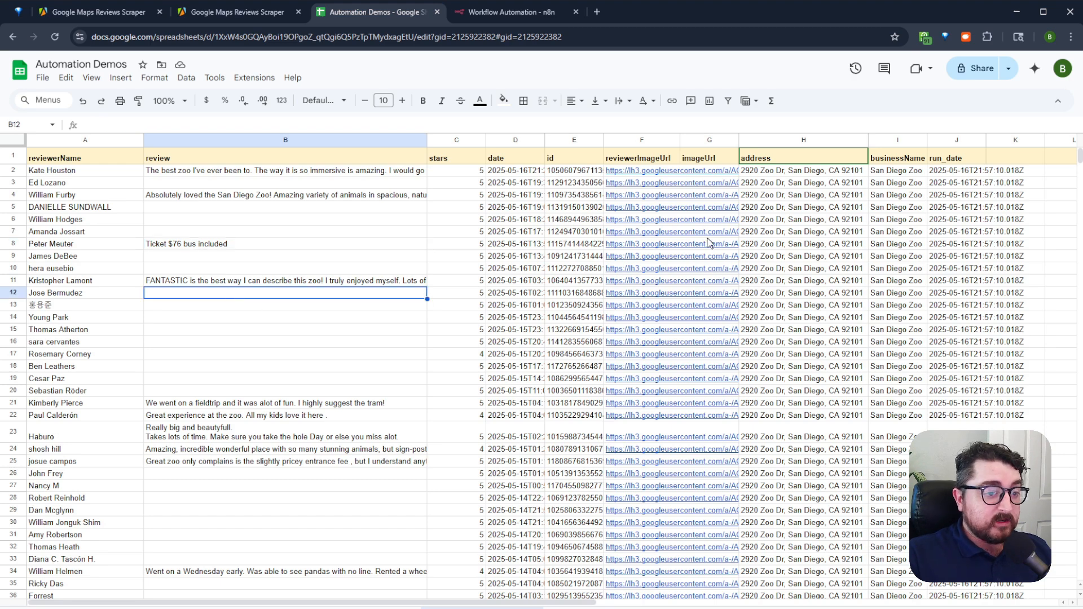
left_click_drag(893, 170, 906, 454)
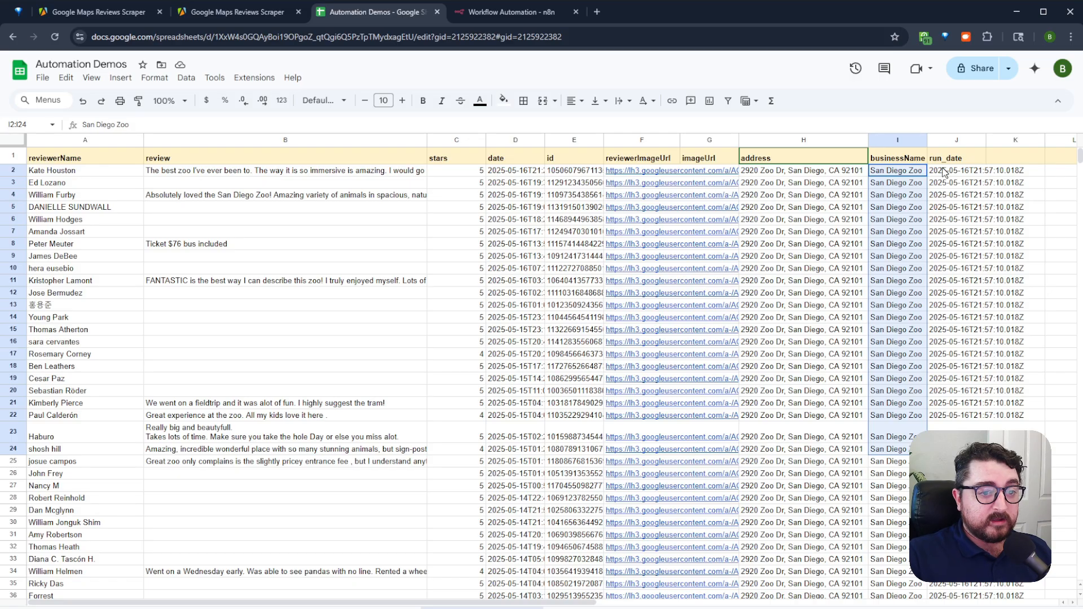
left_click_drag(944, 171, 949, 420)
left_click_drag(758, 170, 761, 417)
left_click_drag(636, 171, 632, 418)
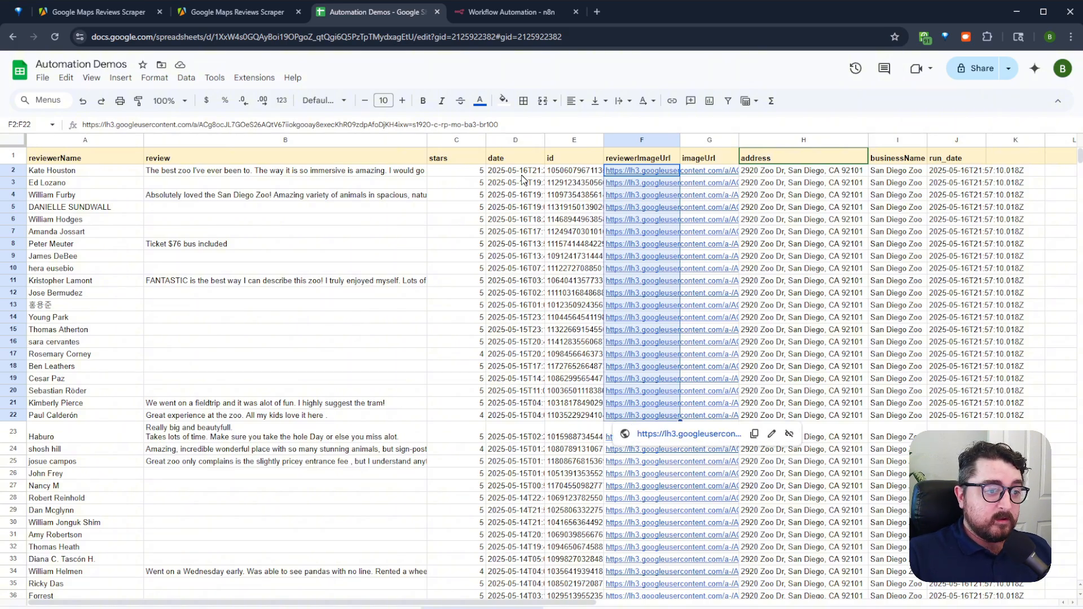
left_click_drag(521, 175, 519, 416)
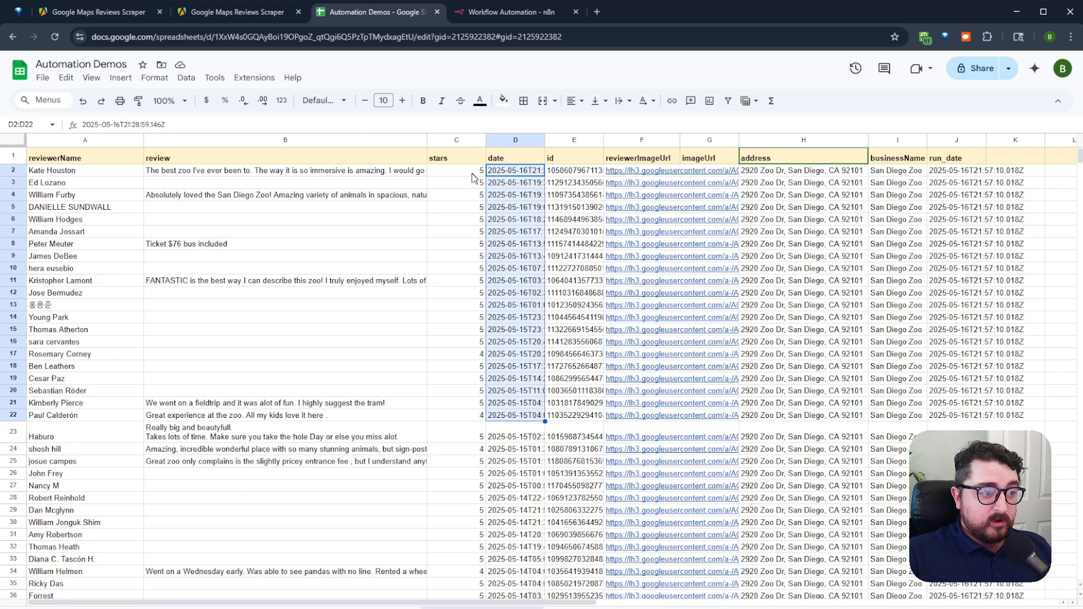
left_click_drag(473, 177, 473, 418)
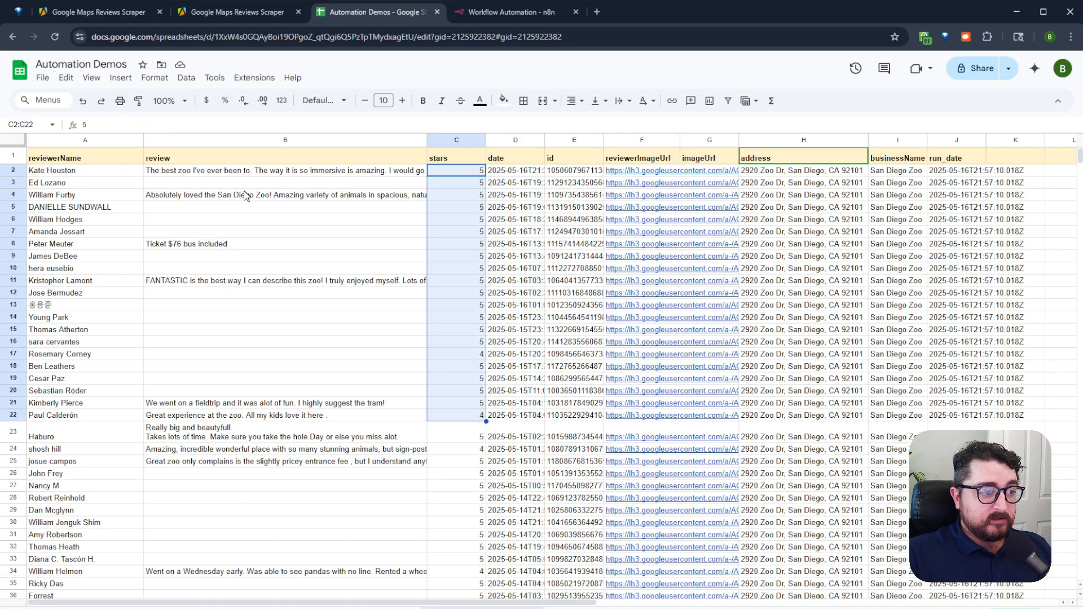
left_click_drag(244, 170, 254, 415)
left_click_drag(73, 170, 83, 417)
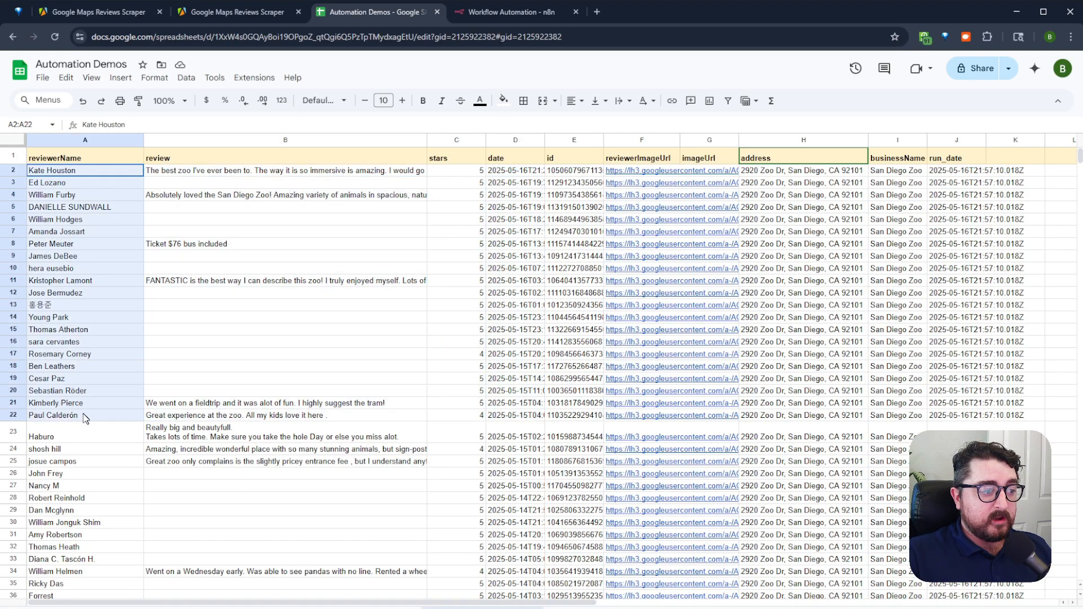
left_click(297, 307)
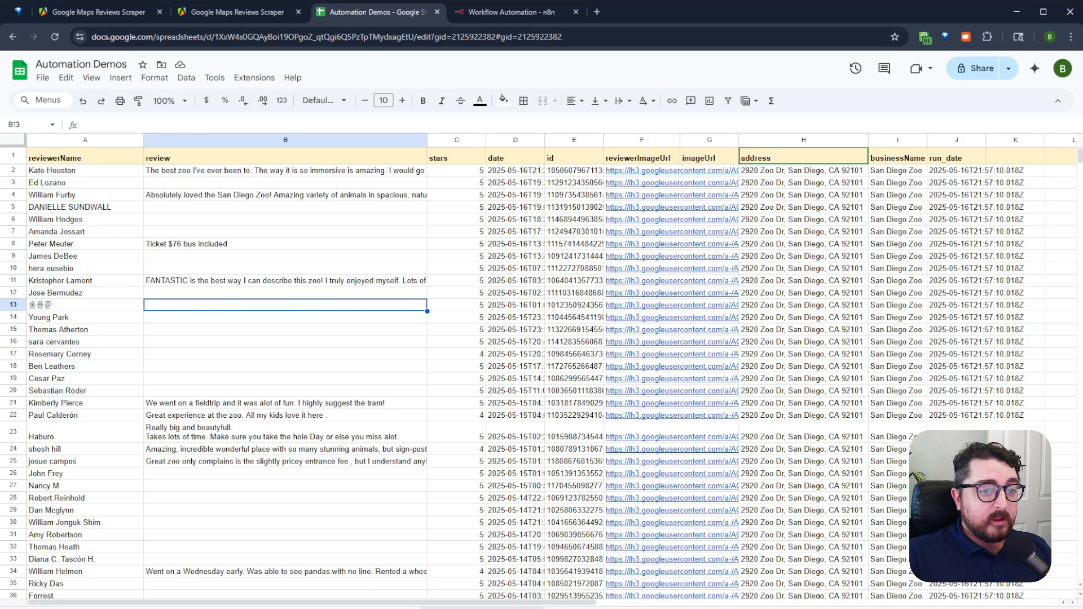
Go to the last filled rows of the review sheet and examine their run_date and review date values
left_click_drag(1080, 158, 1079, 180)
scroll(1058, 473, "down", 15)
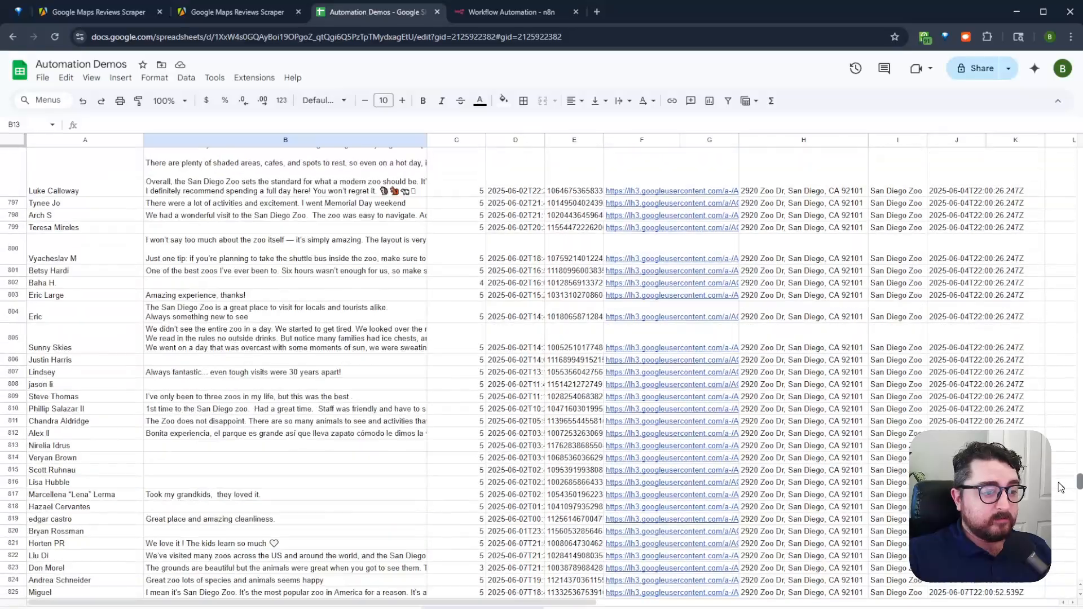
scroll(1059, 516, "down", 3)
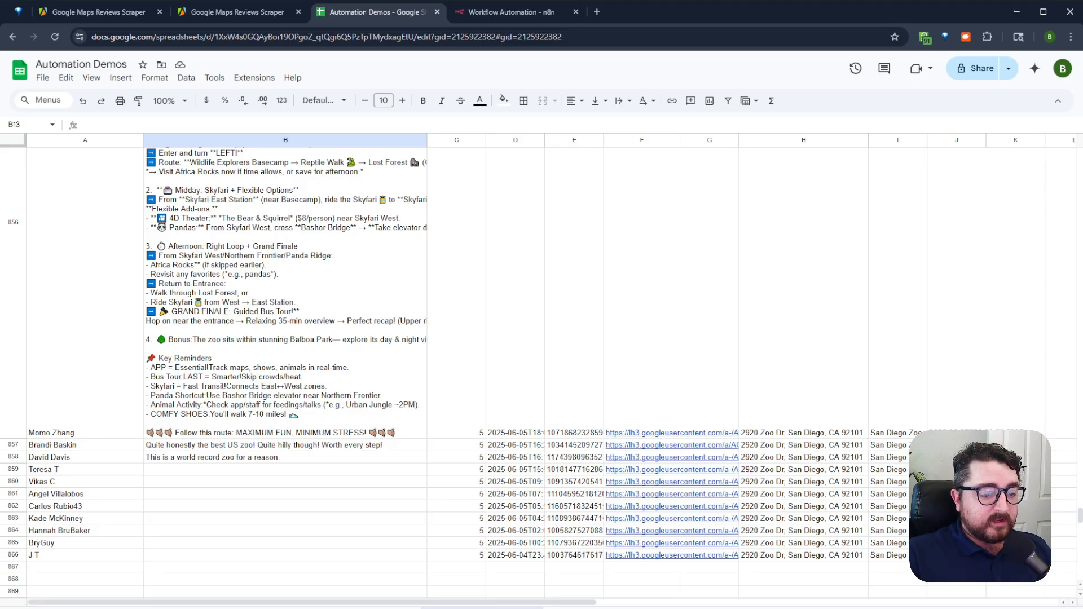
left_click(956, 555)
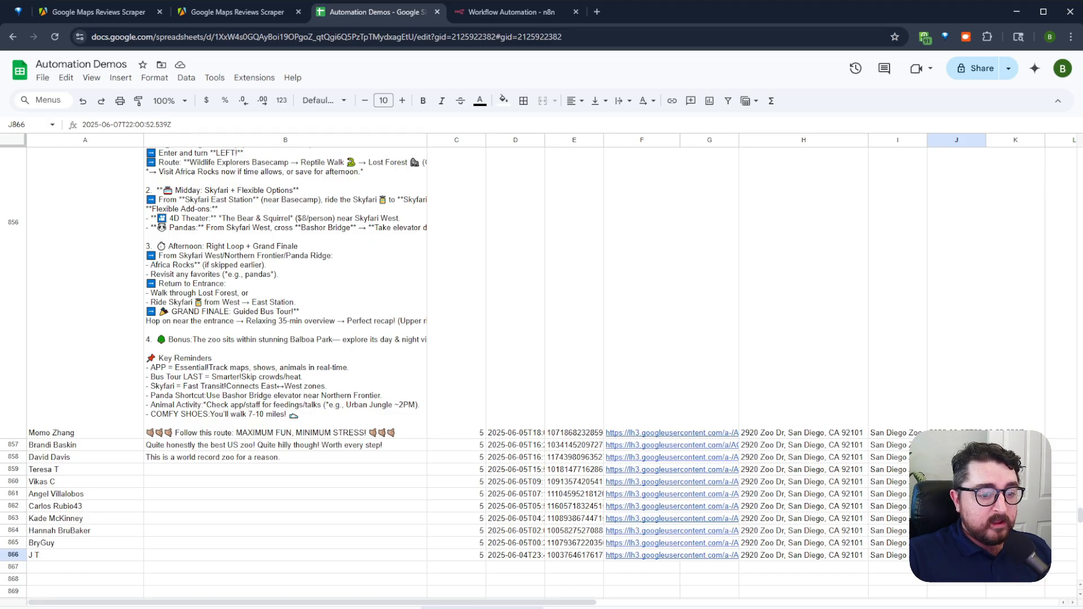
left_click_drag(523, 432, 524, 557)
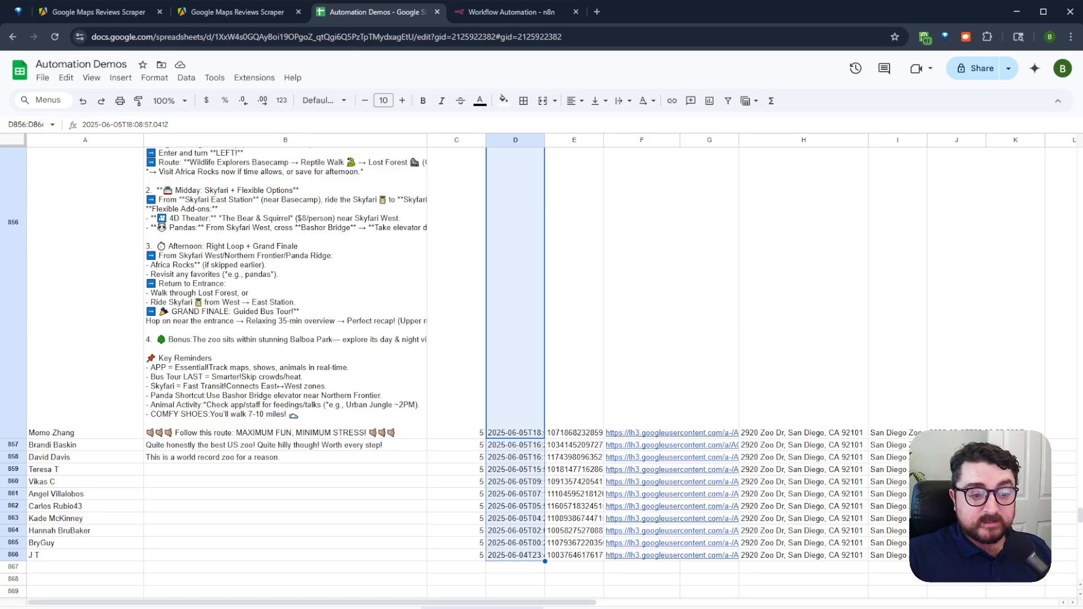
left_click(956, 481)
Find where the run_date column changes from the 2025-06-04 batch to the 2025-06-07 batch
scroll(538, 372, "up", 15)
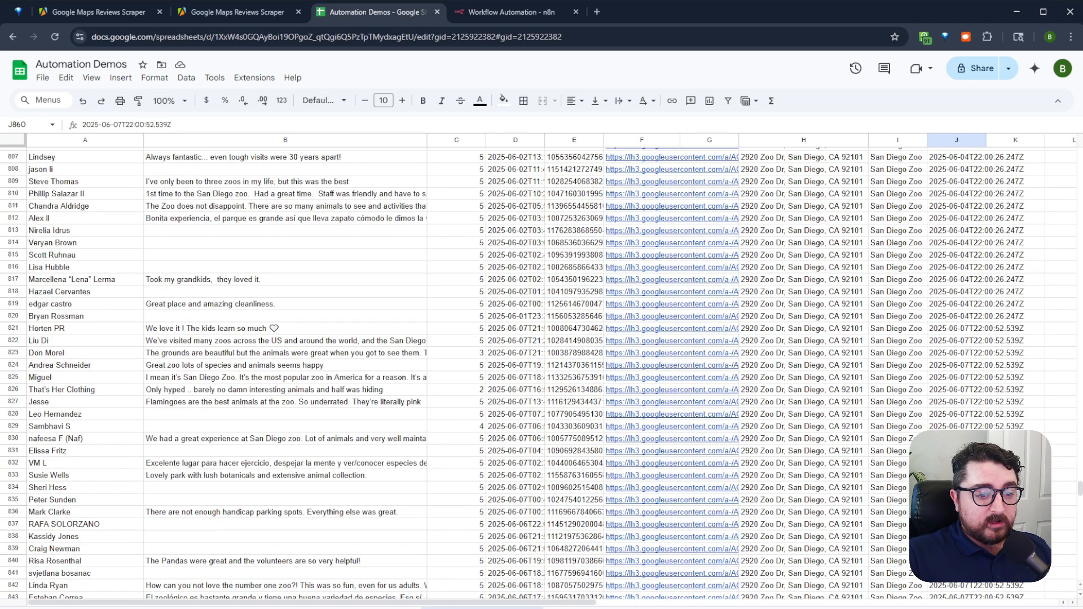
scroll(538, 372, "down", 6)
left_click(958, 437)
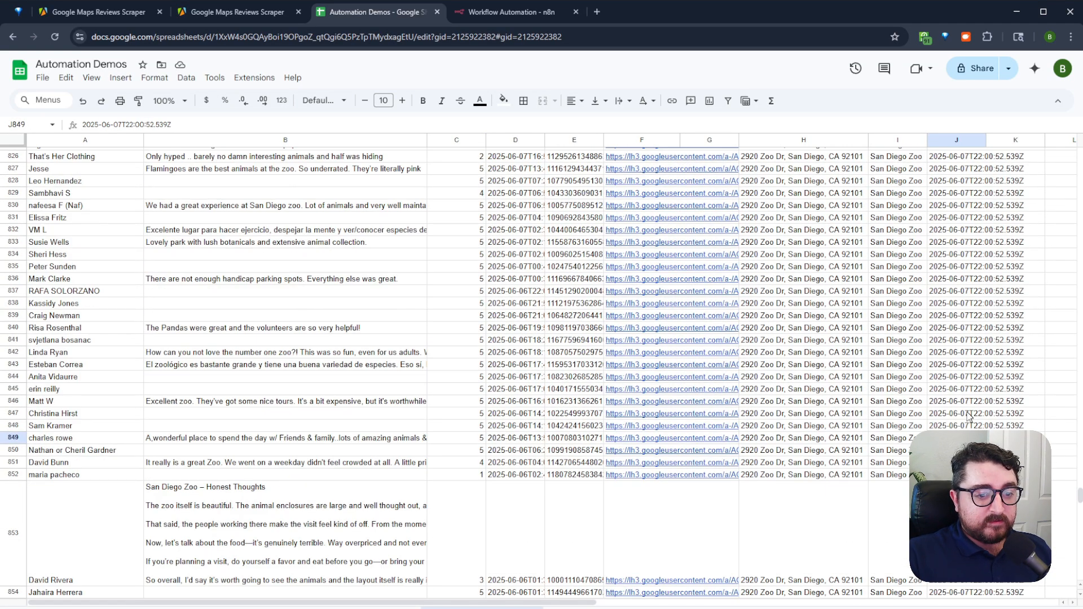
scroll(965, 327, "up", 6)
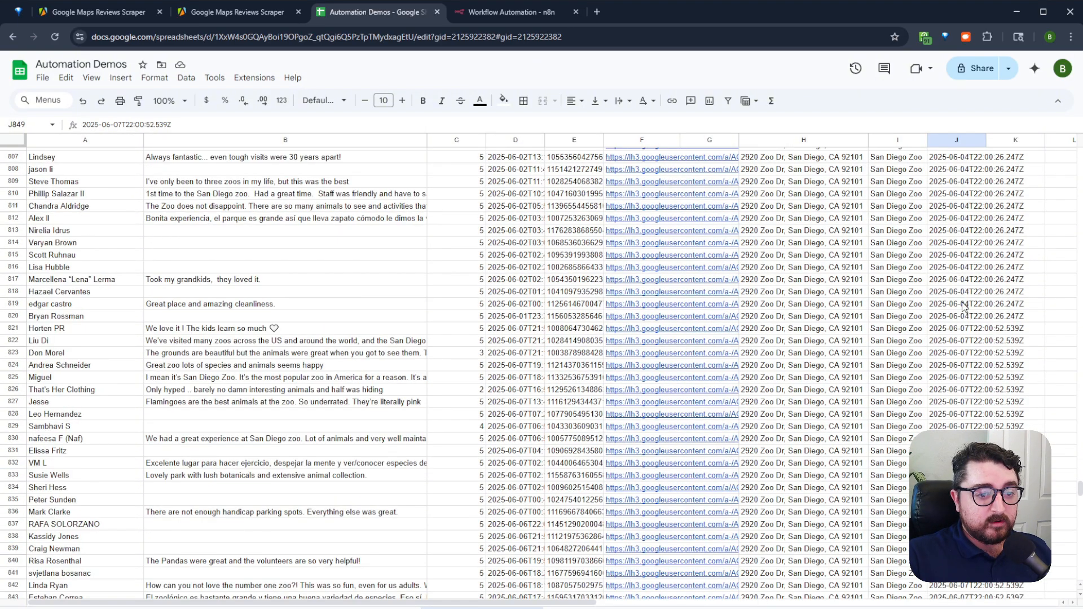
left_click(958, 292)
left_click(963, 319)
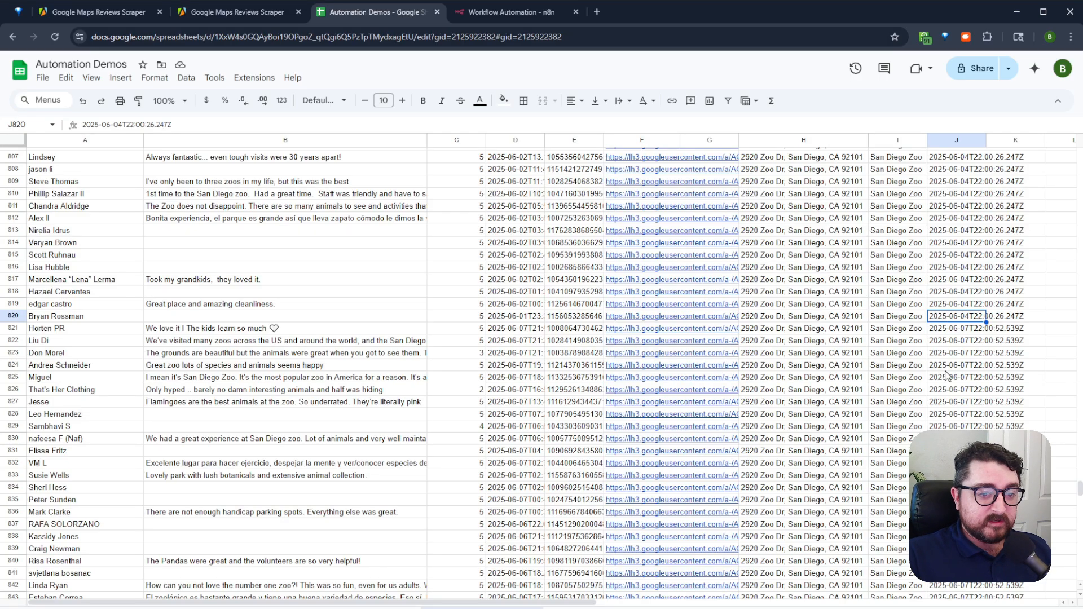
Trace the run_date batches backward from 2025-06-04 to 2025-05-26, checking the last row of each earlier batch
scroll(943, 376, "up", 4)
scroll(946, 377, "up", 10)
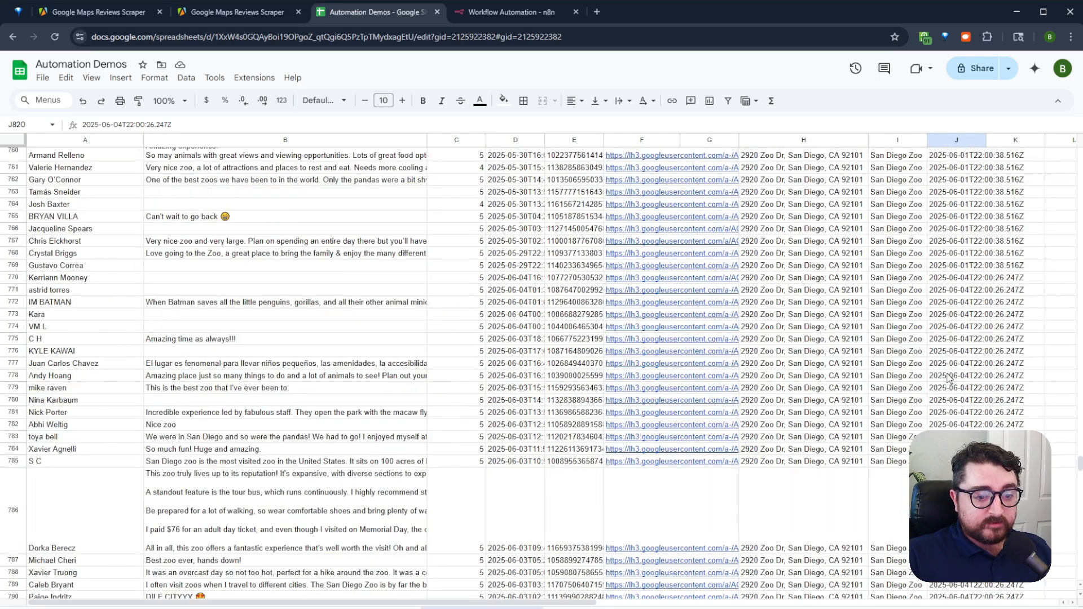
left_click(964, 269)
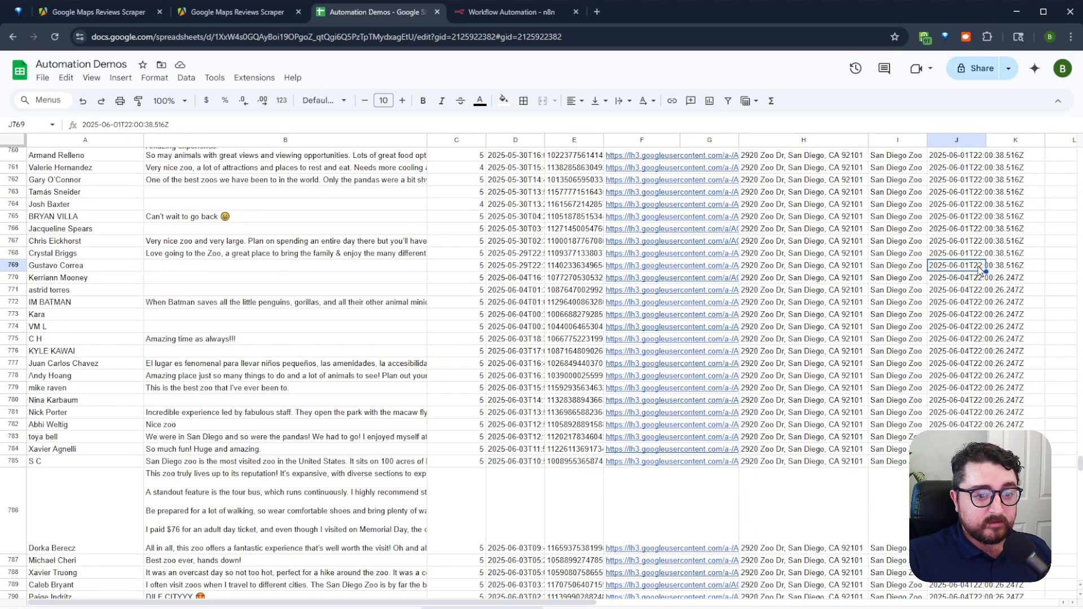
scroll(962, 272, "up", 15)
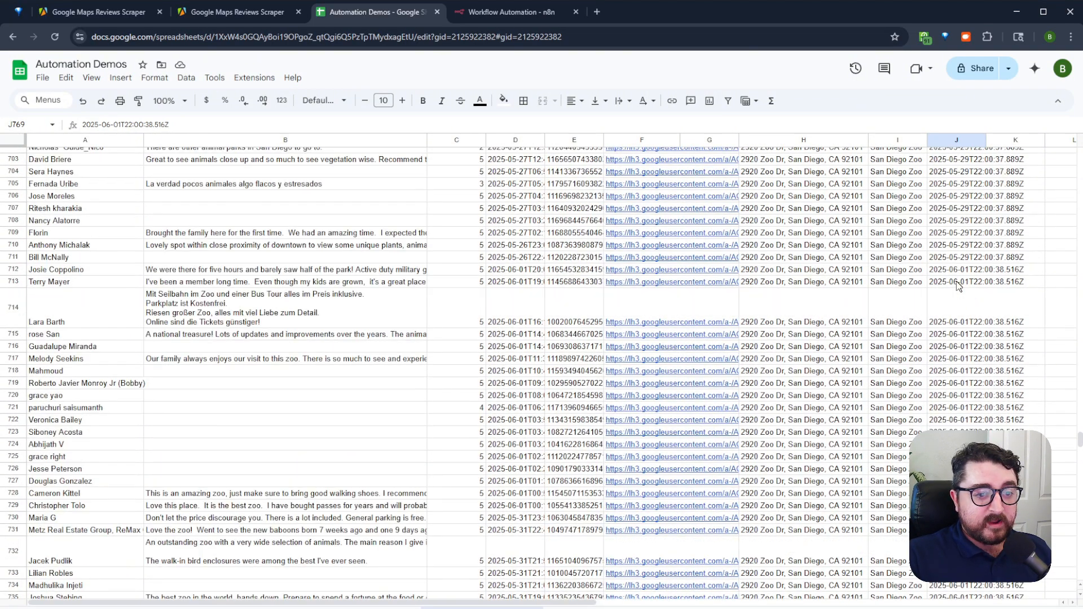
left_click(962, 246)
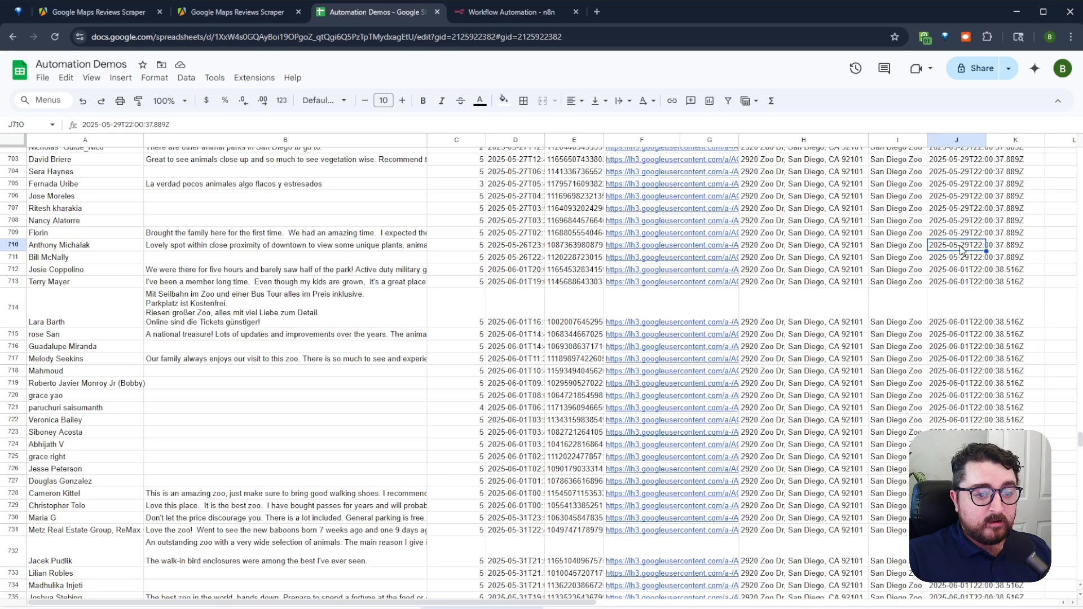
left_click(967, 258)
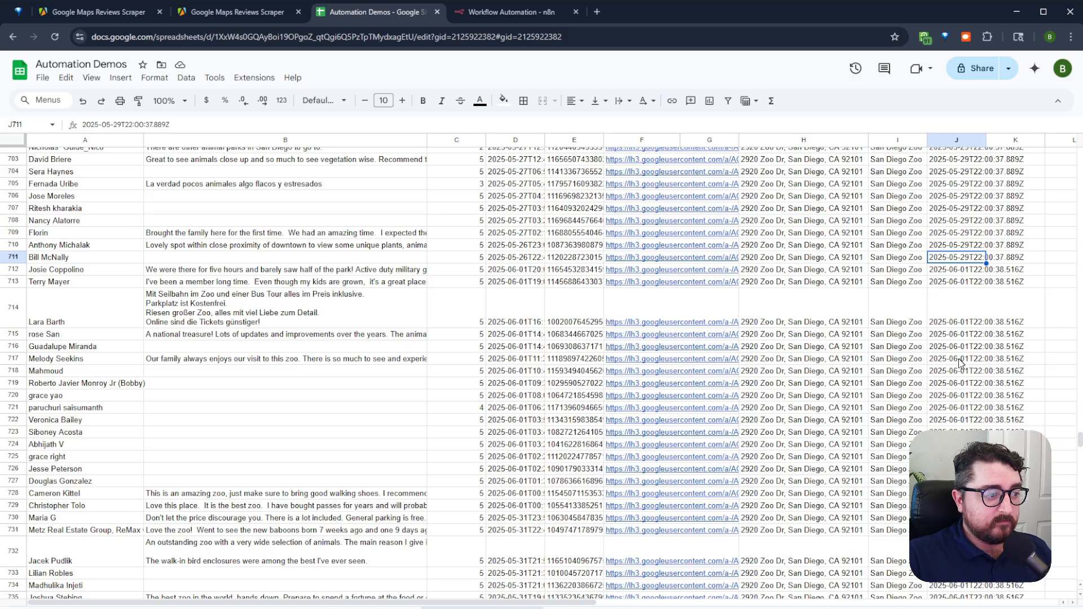
scroll(959, 362, "up", 5)
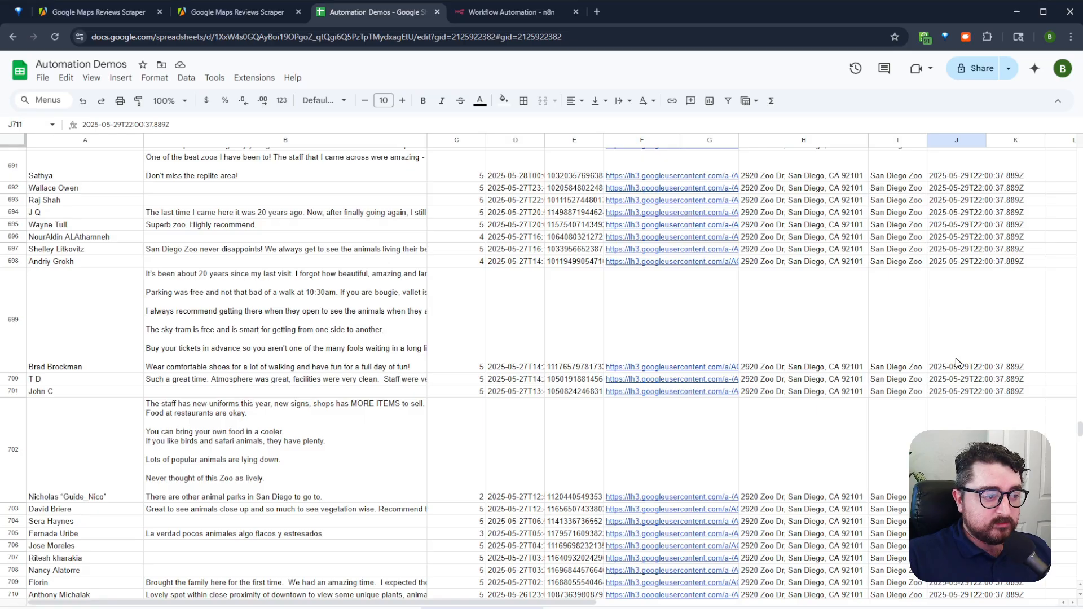
scroll(957, 362, "up", 15)
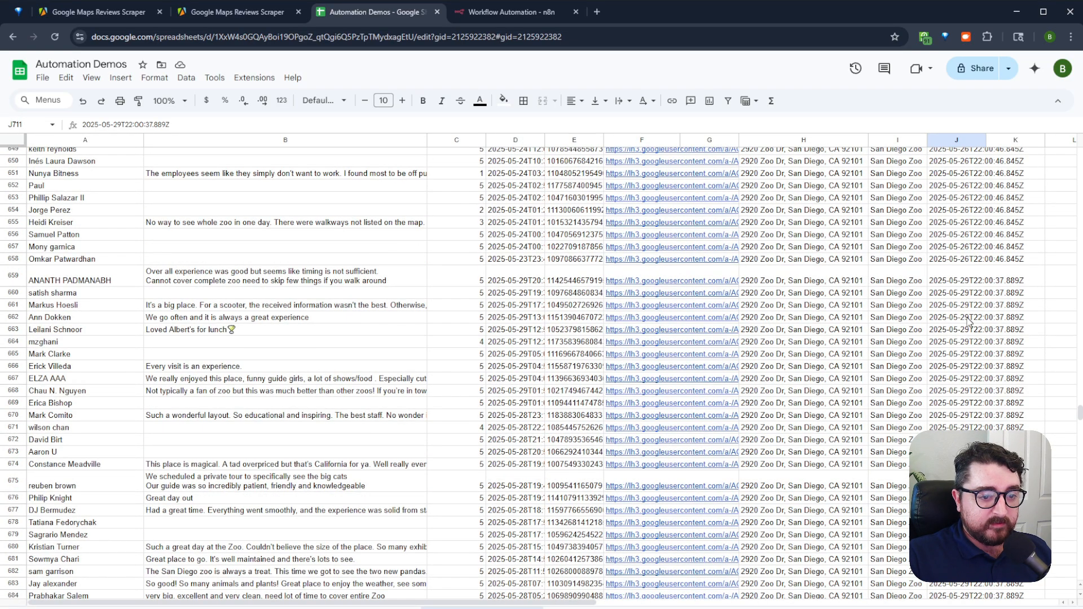
left_click(961, 261)
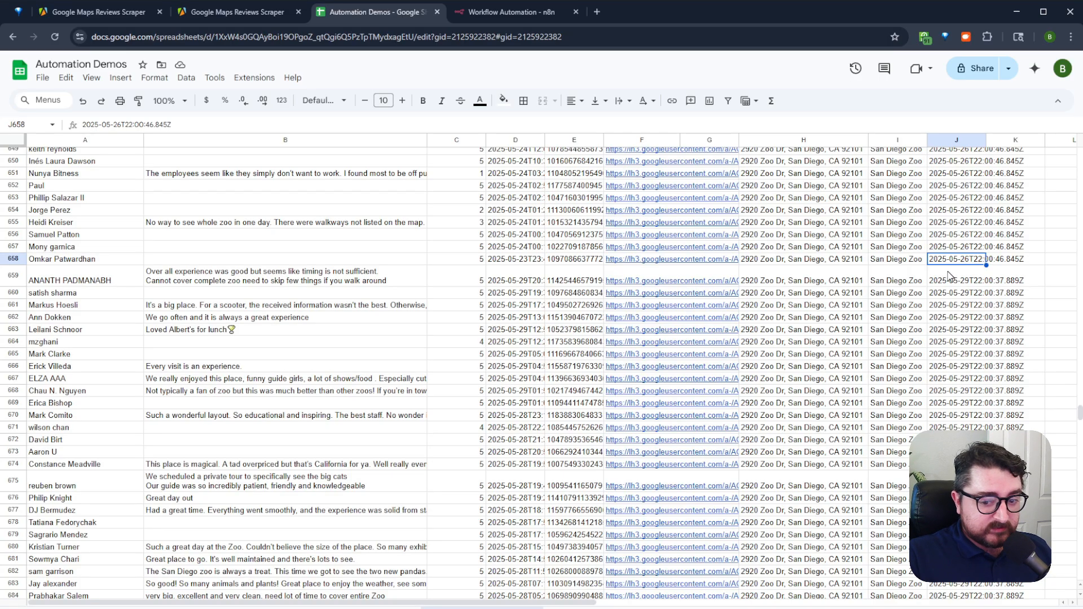
Examine the red-highlighted rows of the 2025-05-23 batch and their boundary with the 2025-05-26 batch
scroll(940, 321, "up", 5)
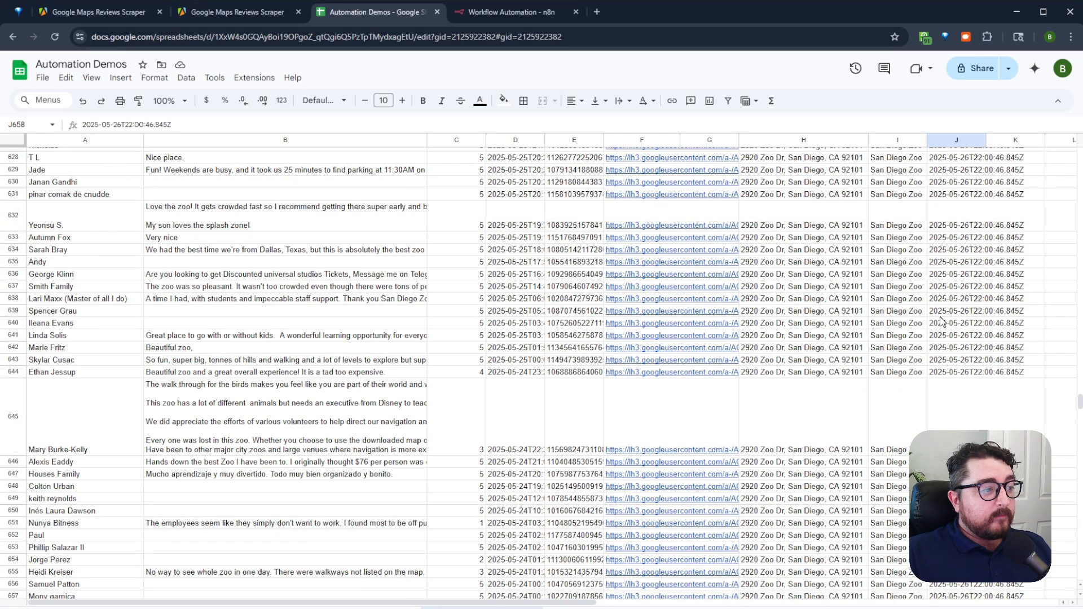
scroll(940, 320, "up", 12)
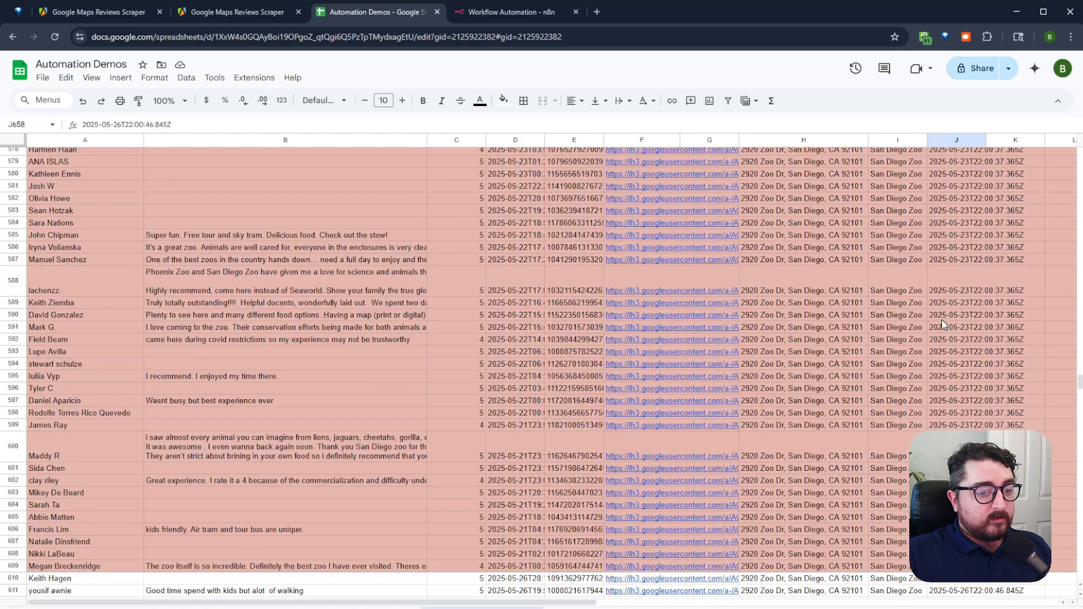
left_click_drag(953, 282, 954, 566)
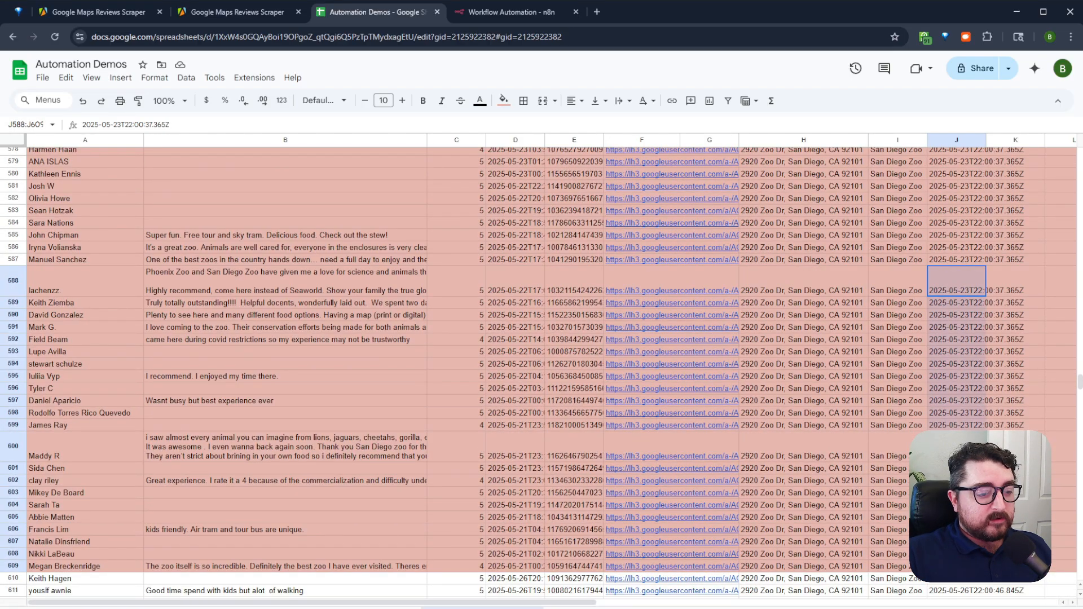
left_click(956, 446)
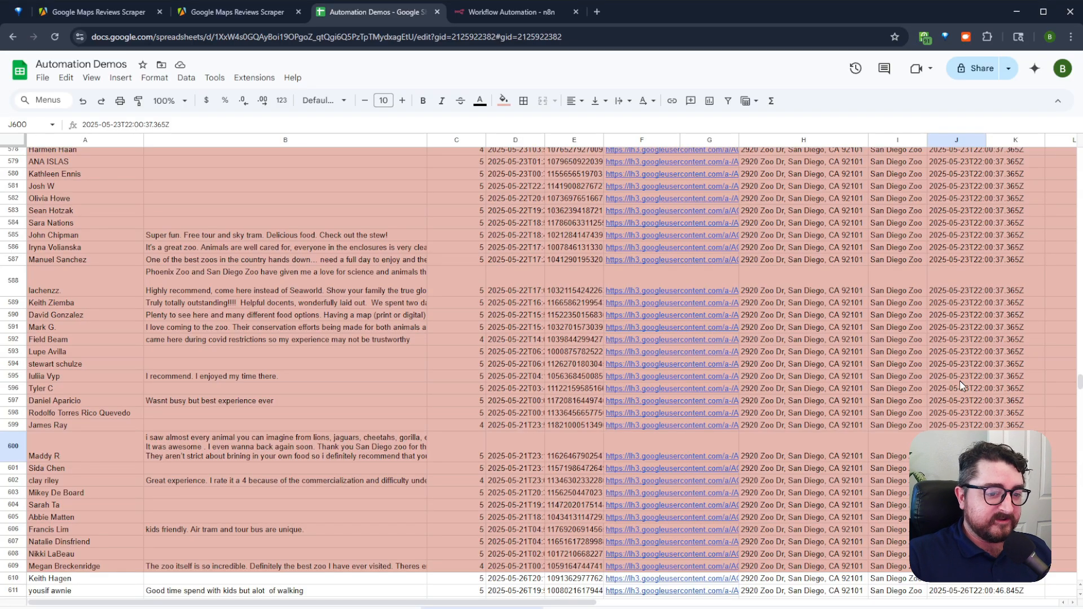
scroll(891, 352, "down", 3)
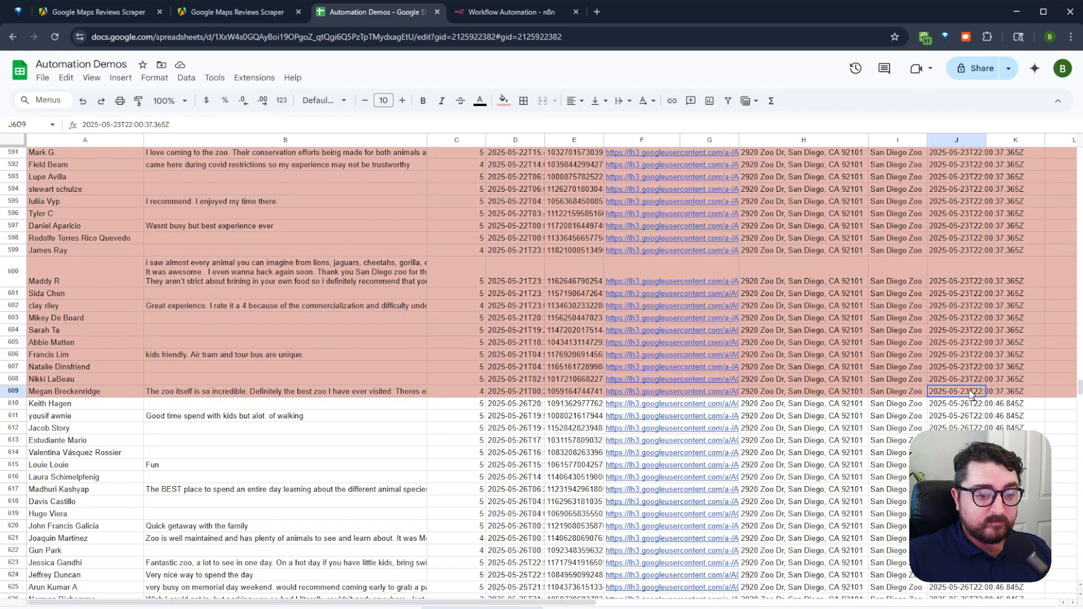
Switch to the n8n workflow and add a Schedule Trigger as its first node
left_click(968, 403)
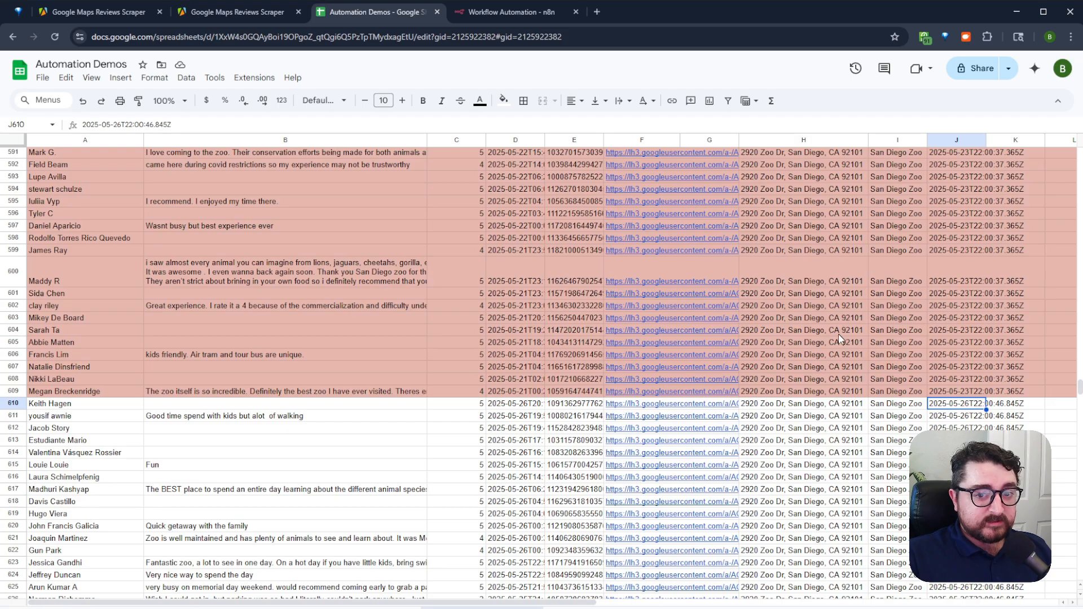
left_click(508, 12)
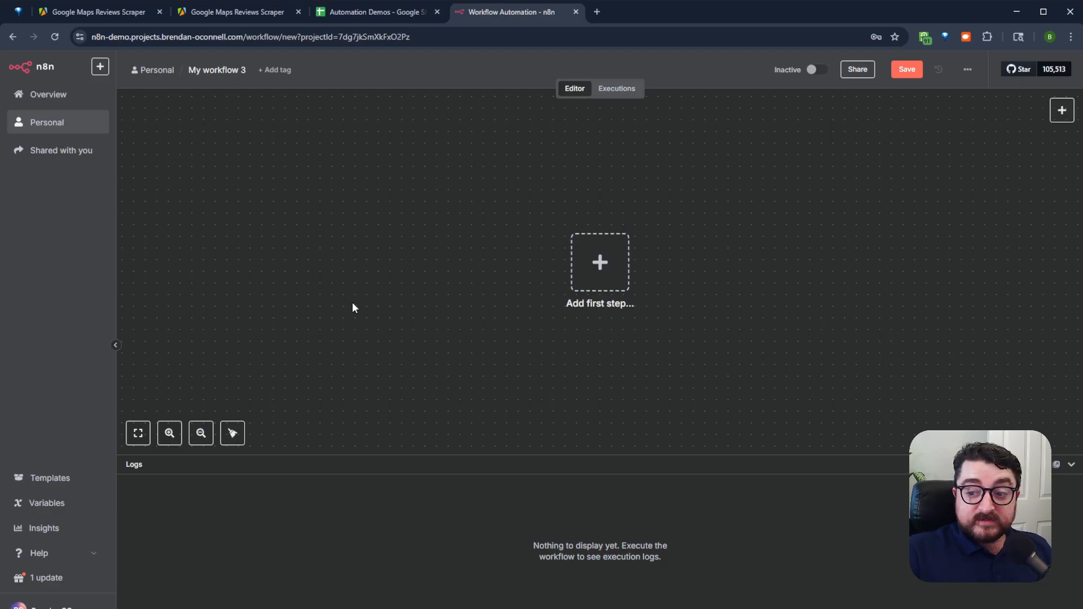
left_click(595, 272)
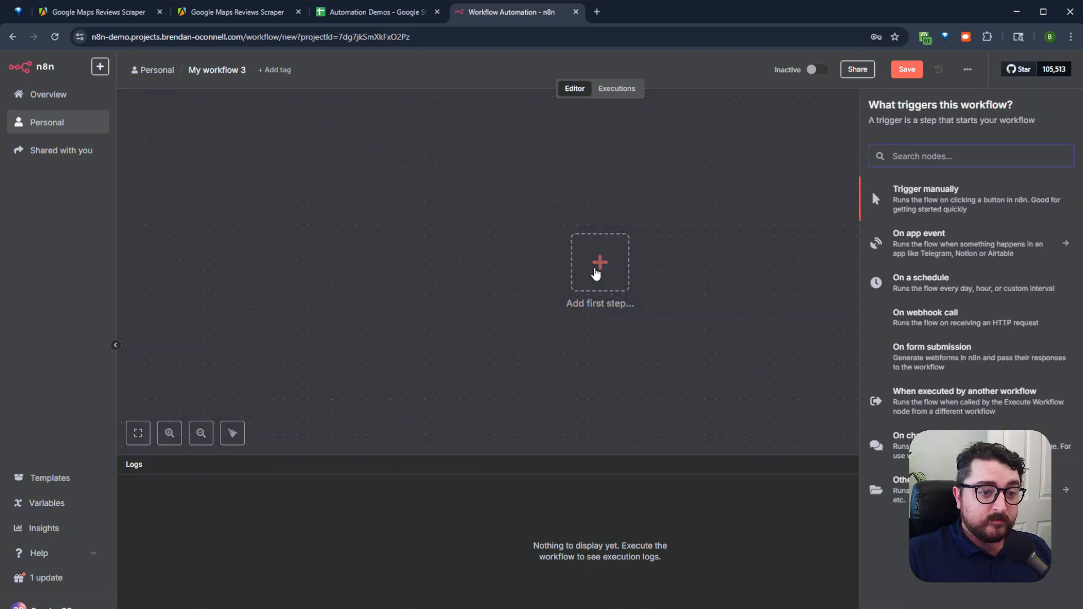
type("sch")
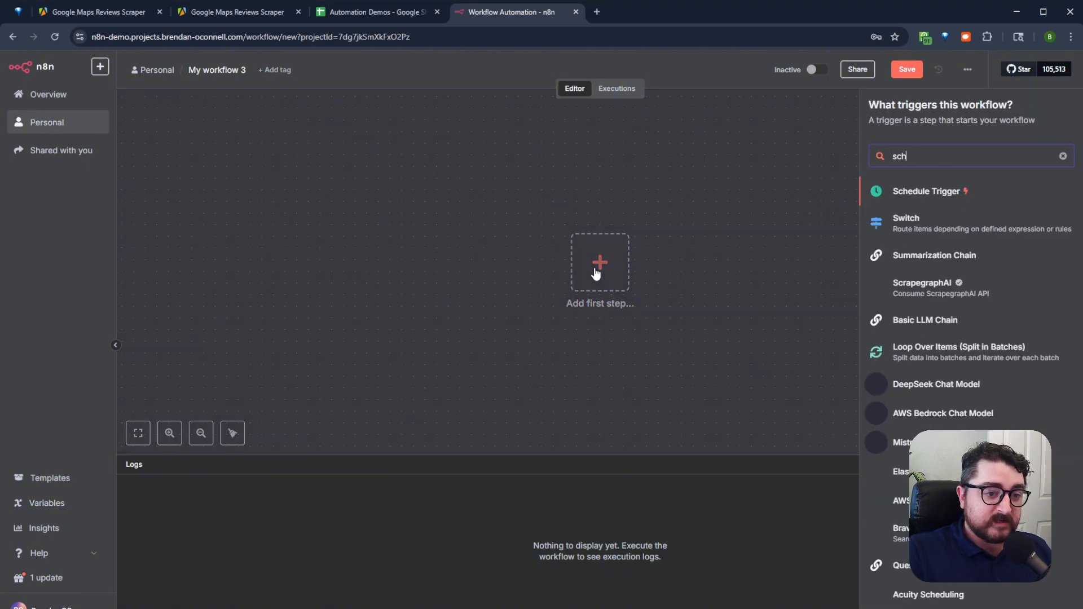
left_click(911, 193)
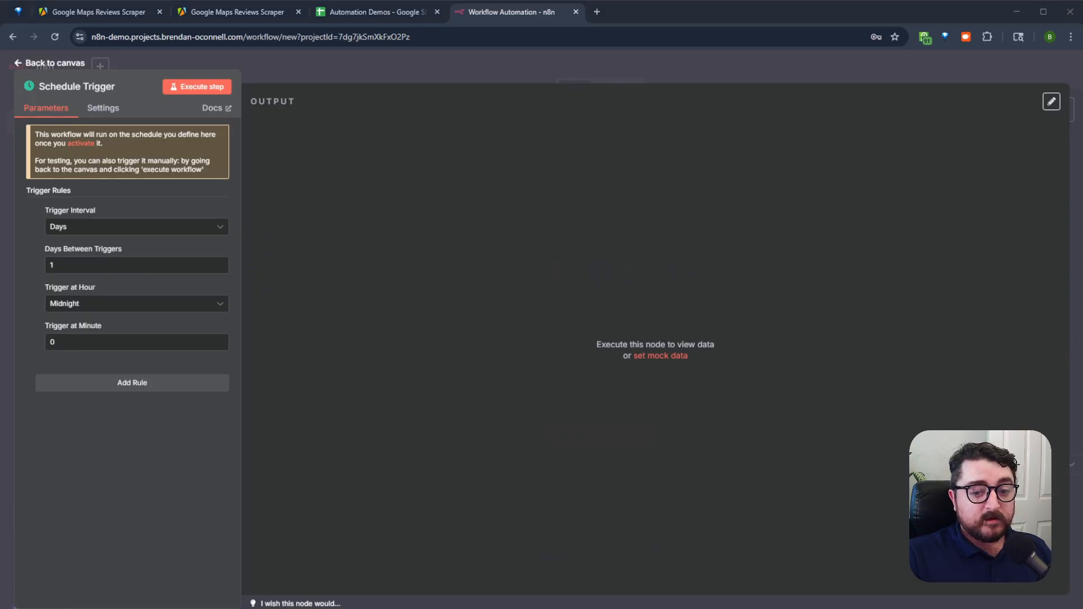
Set the Schedule Trigger to 3 days between triggers and reposition its node to leave room for following nodes
left_click_drag(63, 265, 43, 266)
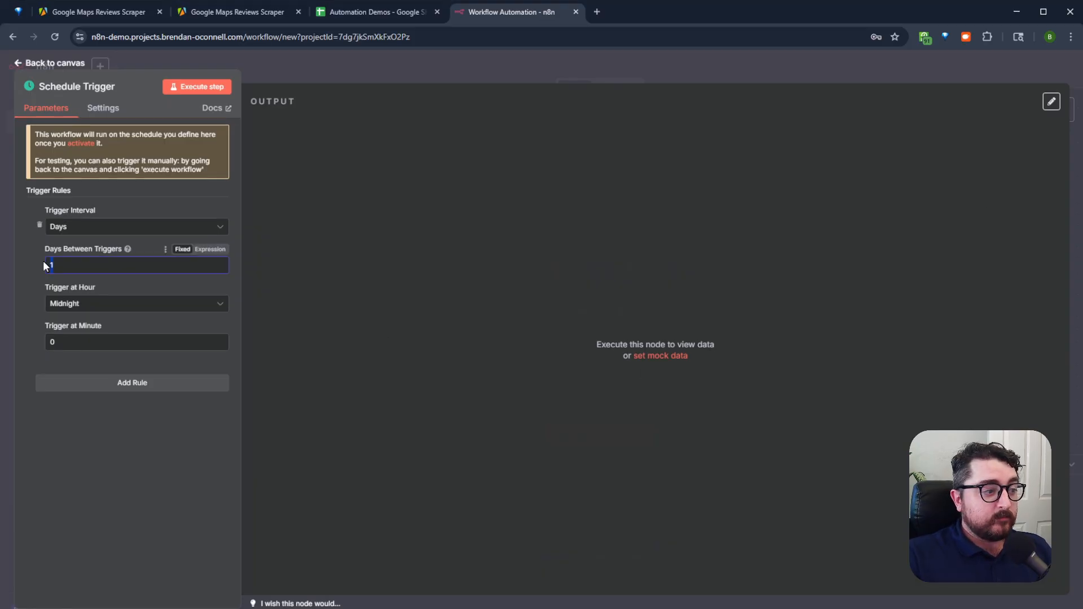
type("3")
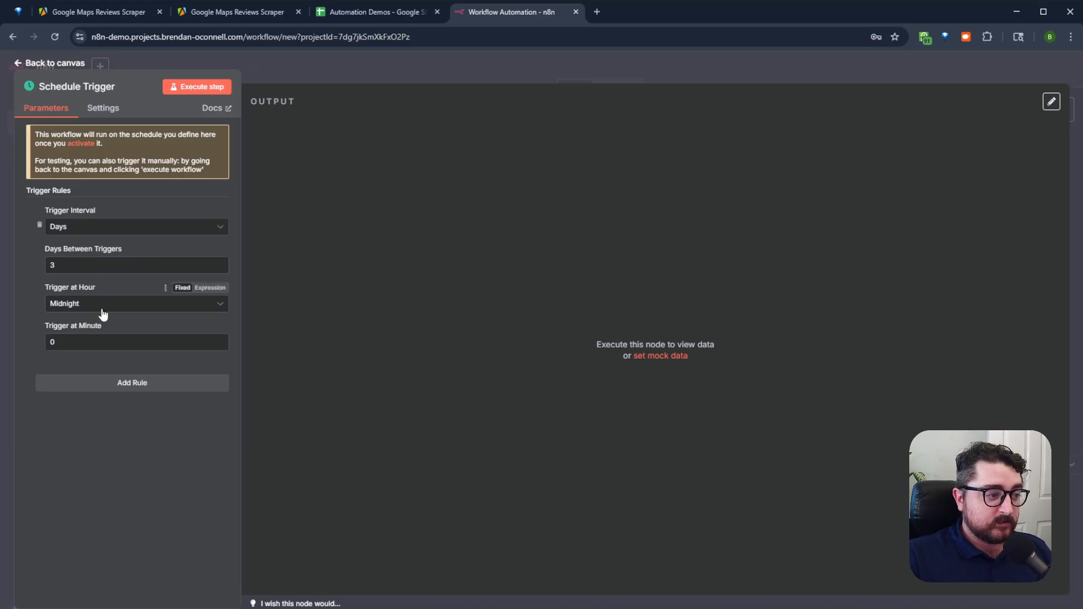
left_click(408, 76)
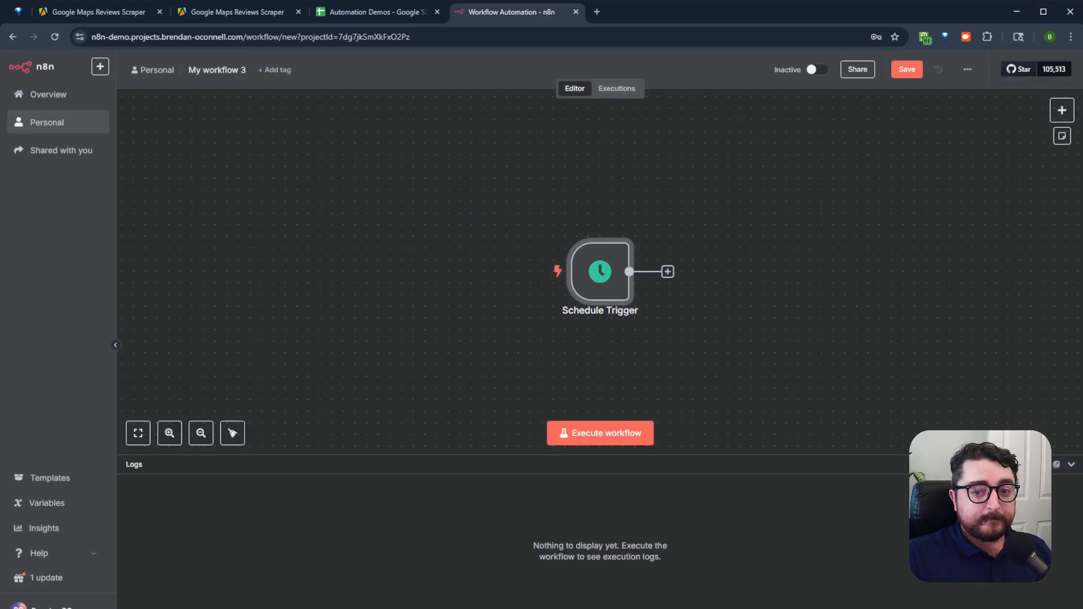
left_click_drag(600, 272, 424, 284)
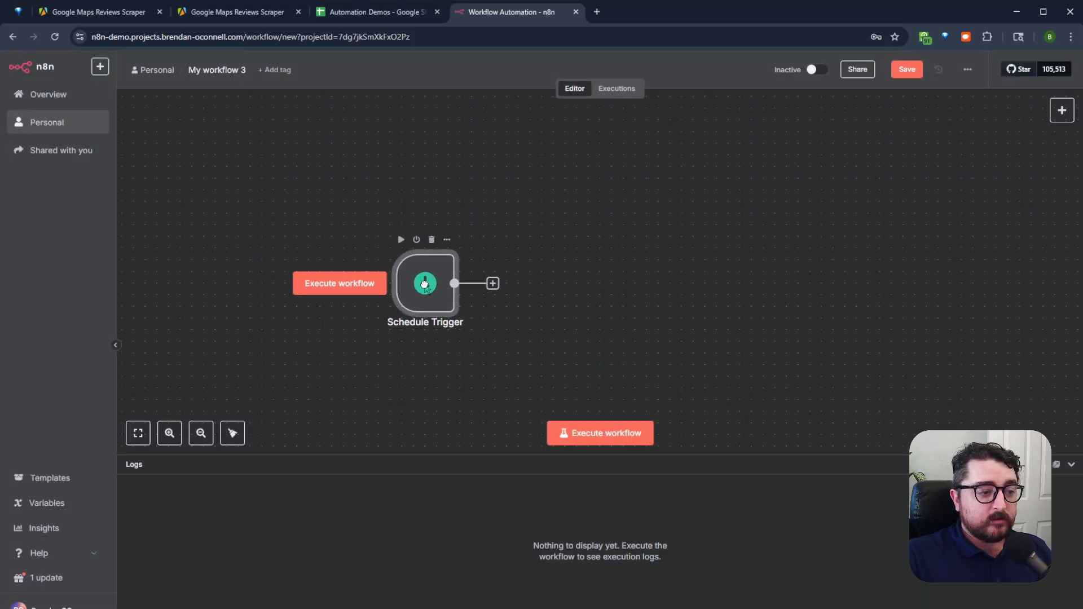
Add an Edit Fields (Set) node after the Schedule Trigger and create a string field named apikey
left_click(493, 283)
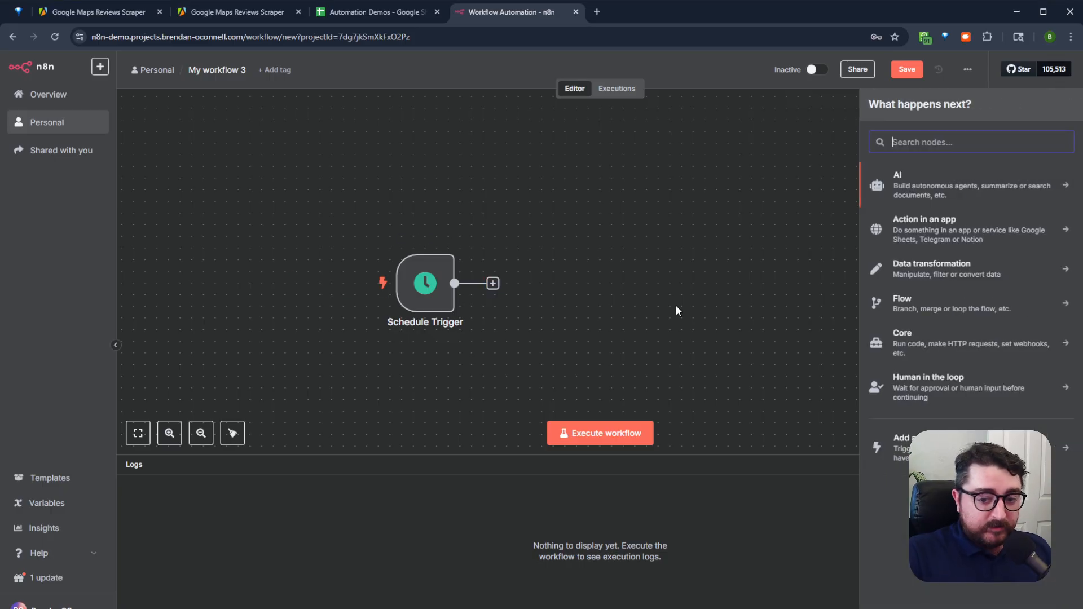
type("set")
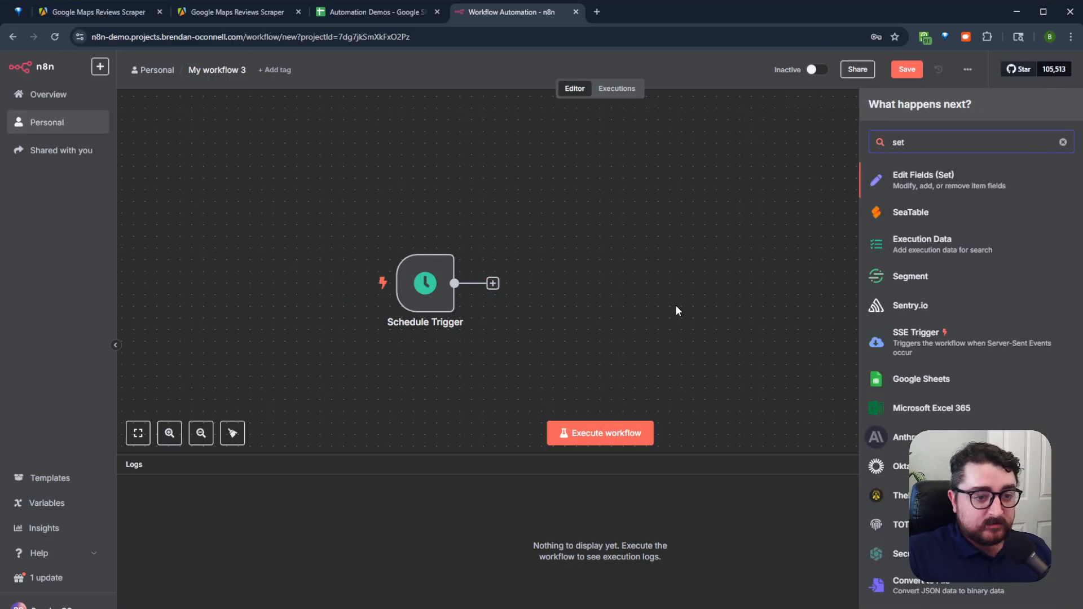
left_click(929, 181)
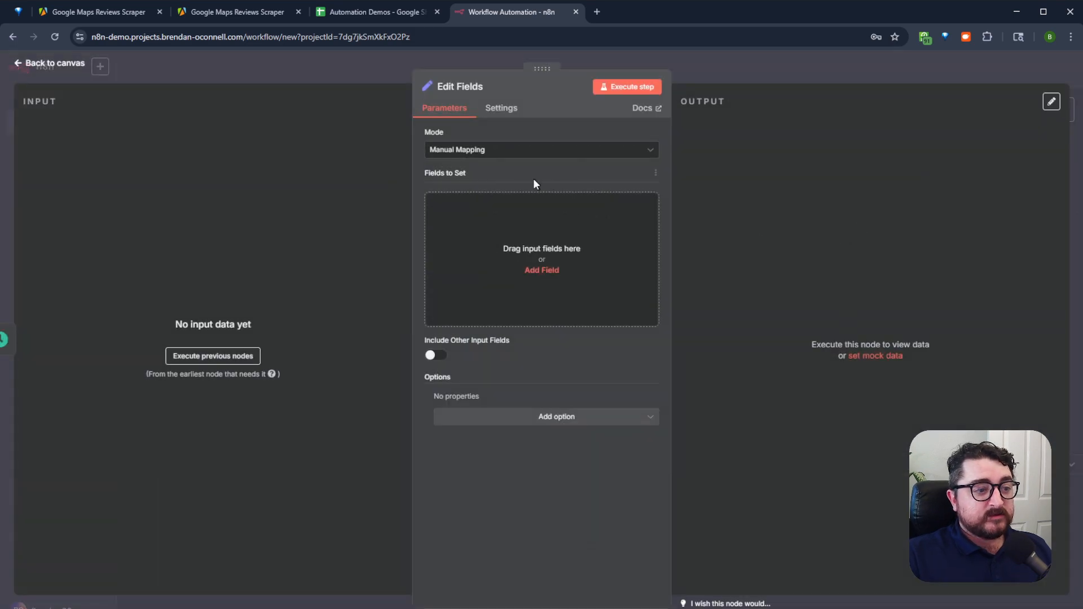
left_click(494, 246)
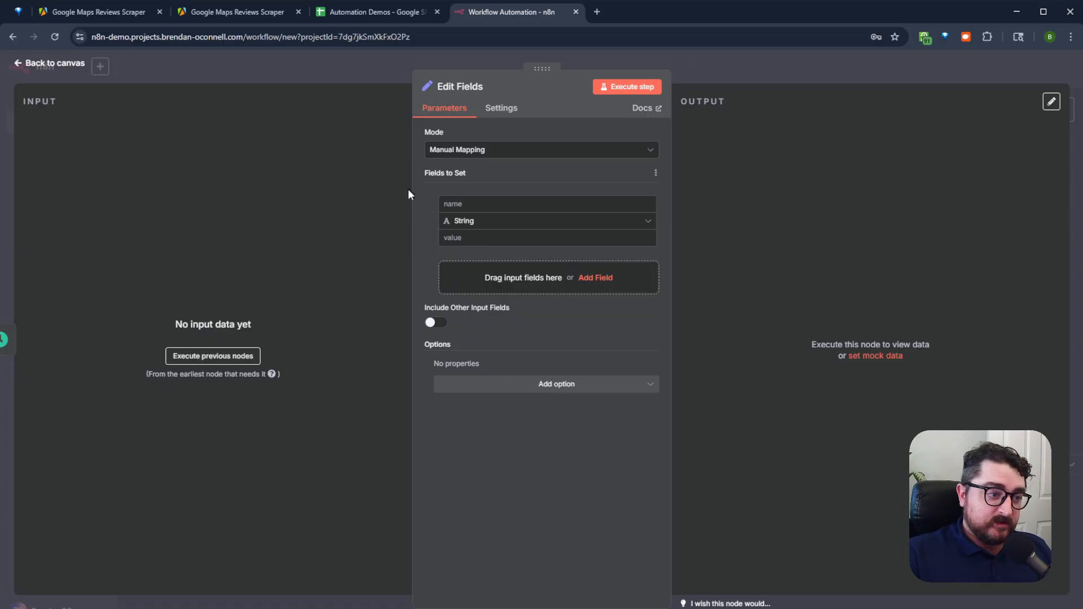
left_click(489, 206)
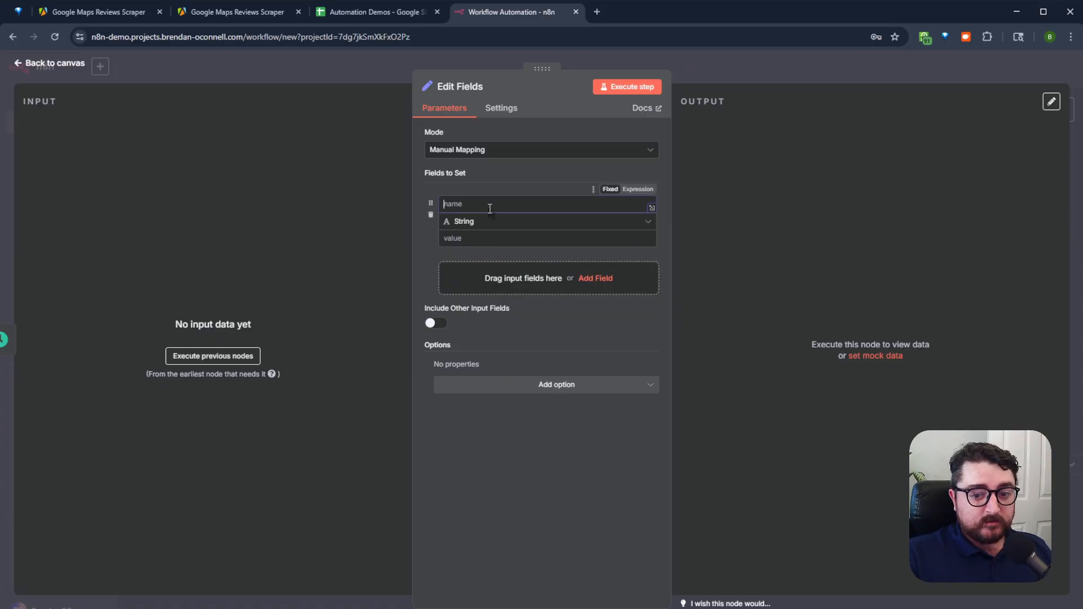
type("apikey")
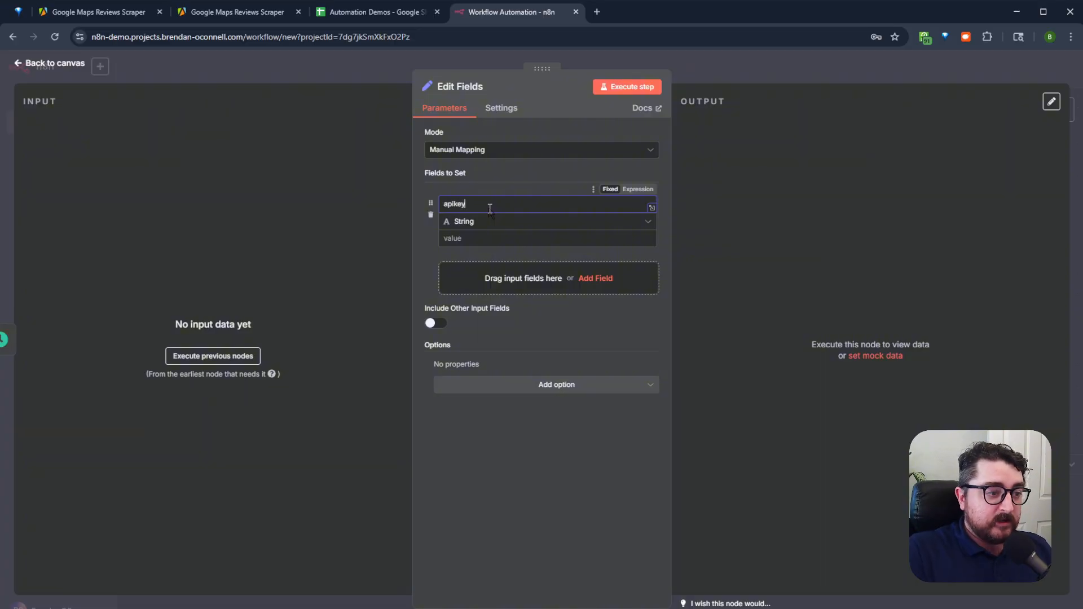
Add a second string field named googlemapURL to the Edit Fields node
left_click(531, 279)
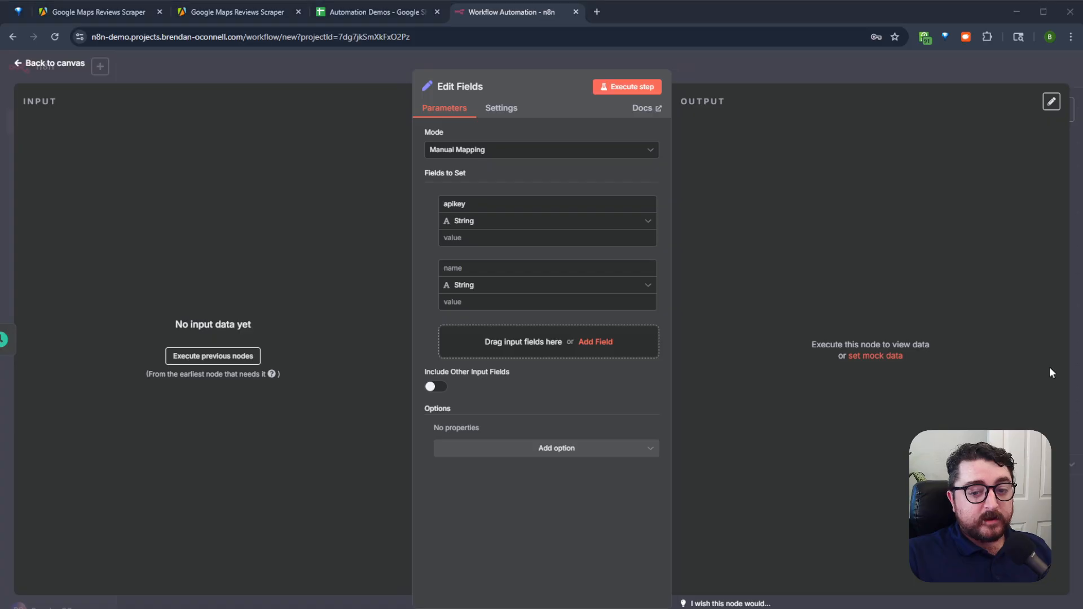
left_click(477, 266)
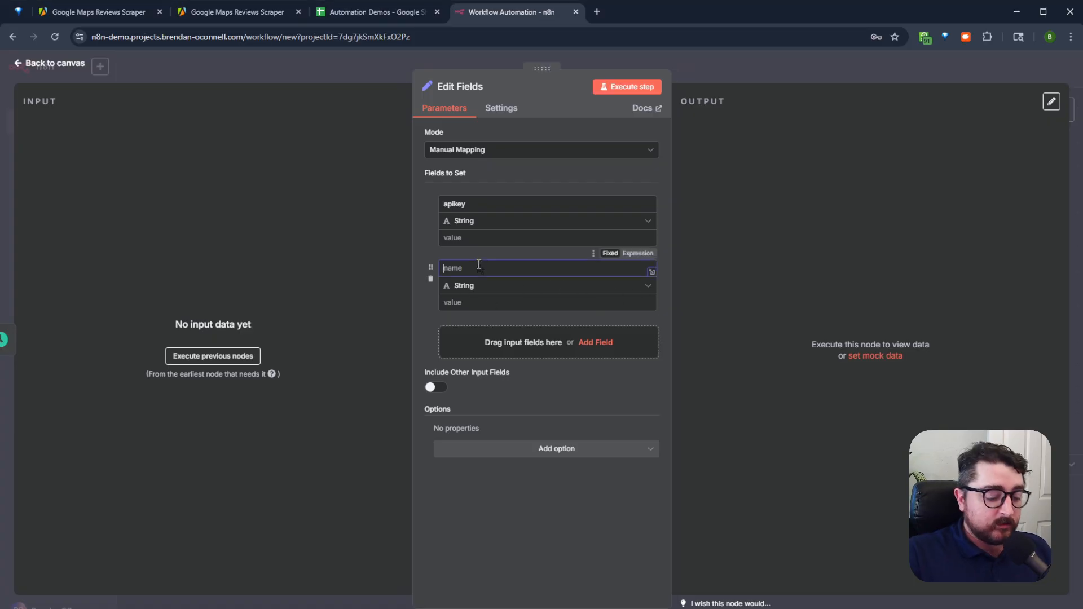
type("googlemapURL")
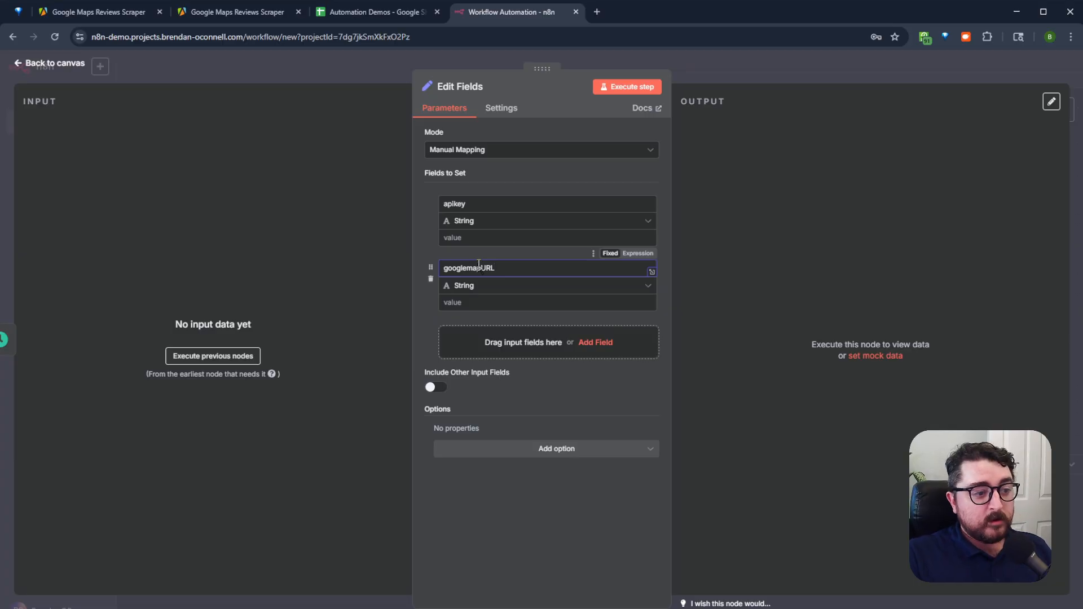
left_click(500, 303)
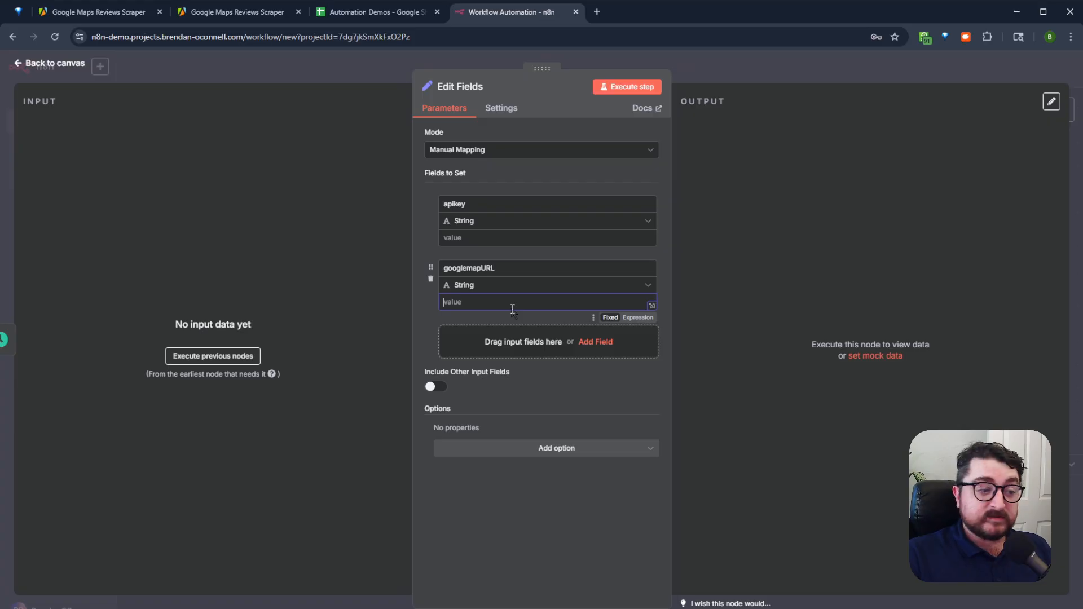
Add a string field named maxReviews with the value 99999
left_click(594, 341)
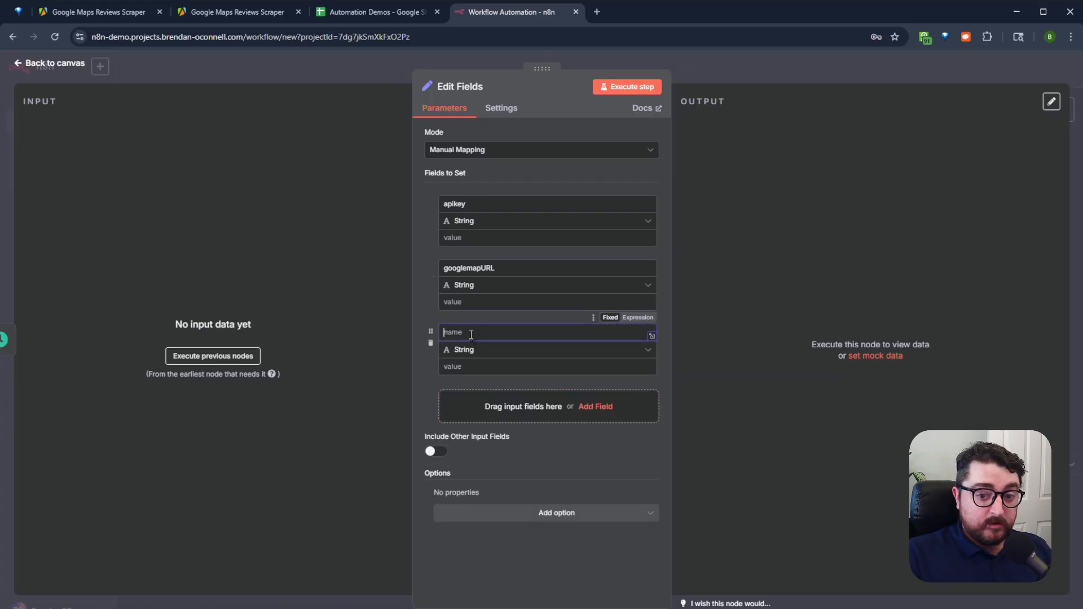
type("maxReviews")
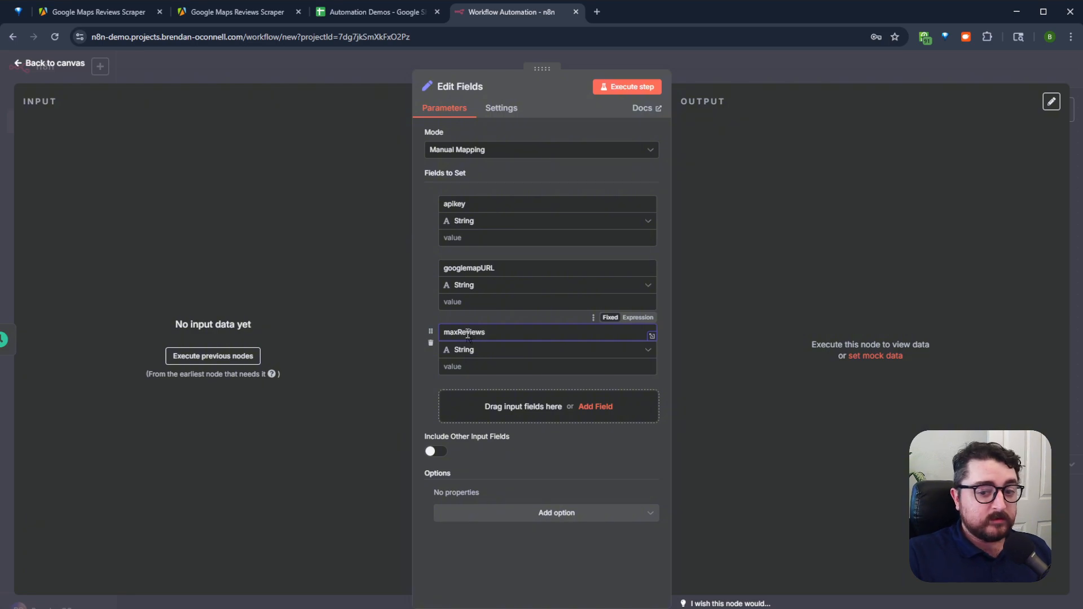
left_click(486, 367)
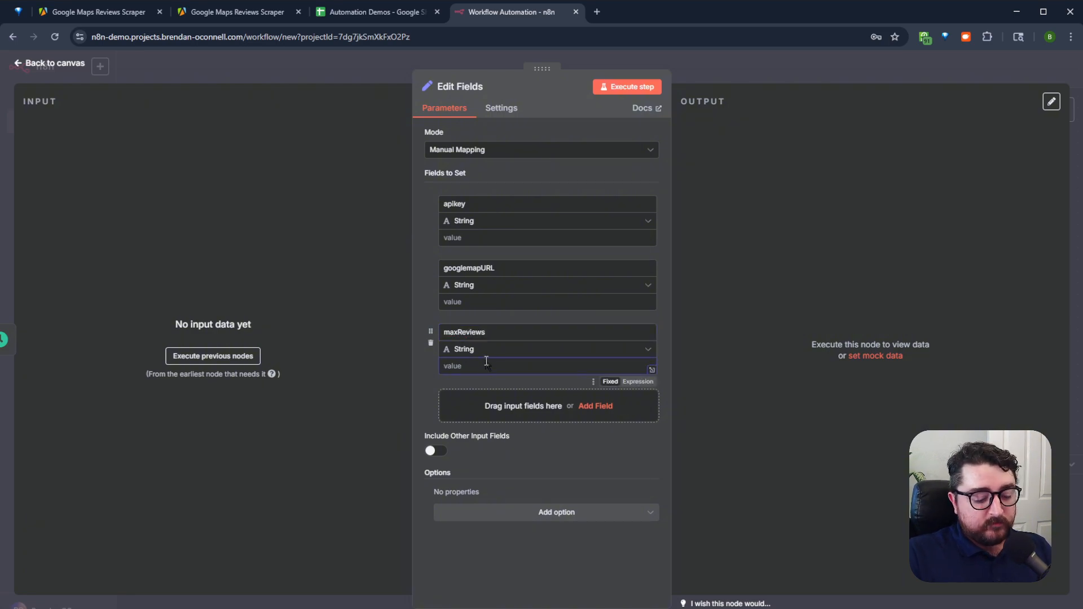
type("99999")
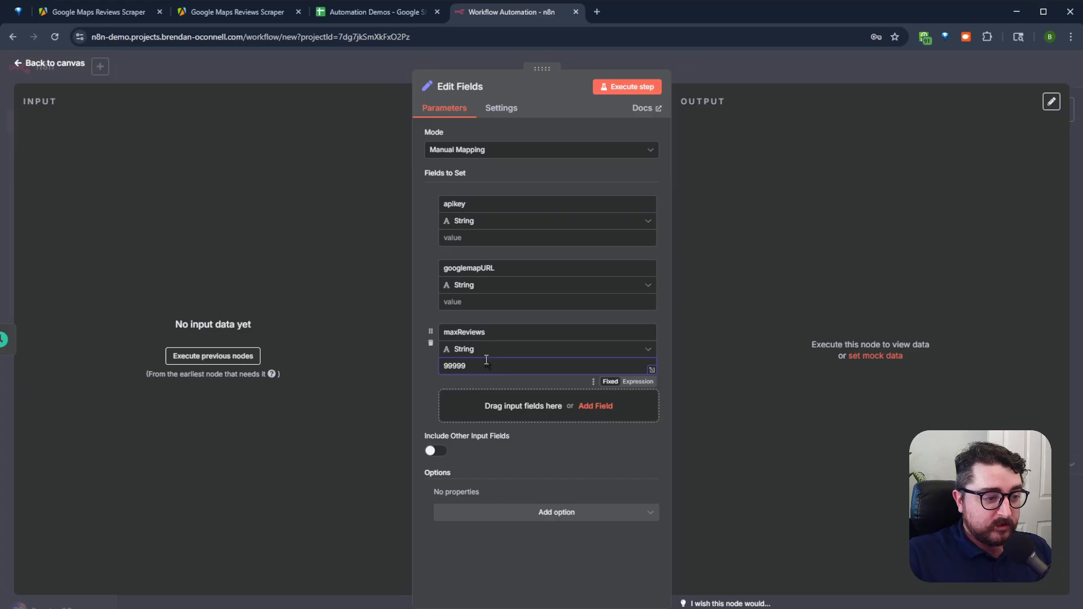
Add a fourth string field named reviewStartDate below maxReviews
left_click(516, 401)
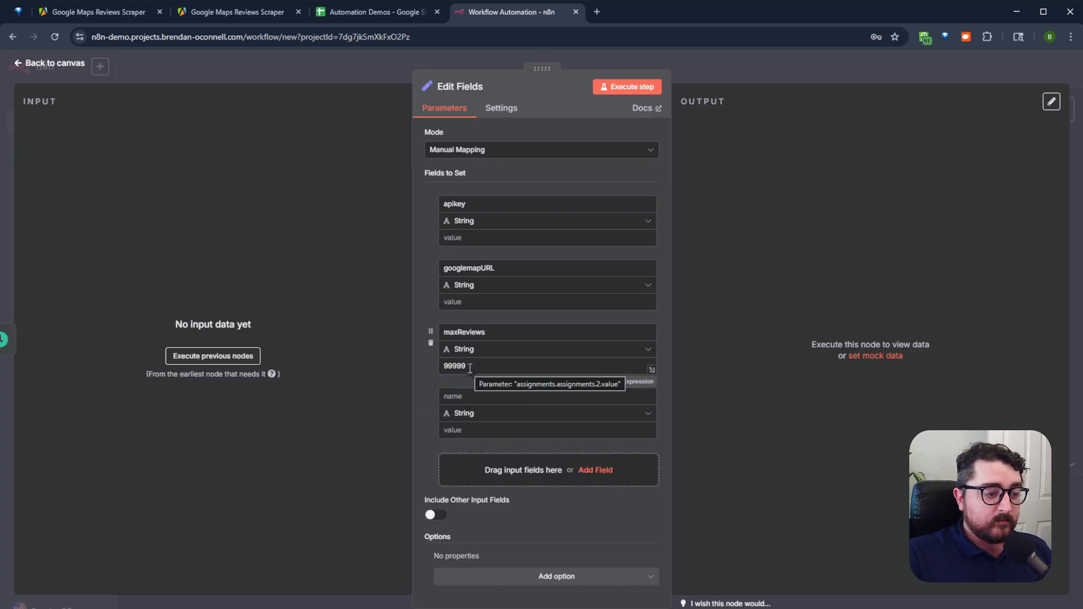
left_click_drag(470, 367, 435, 375)
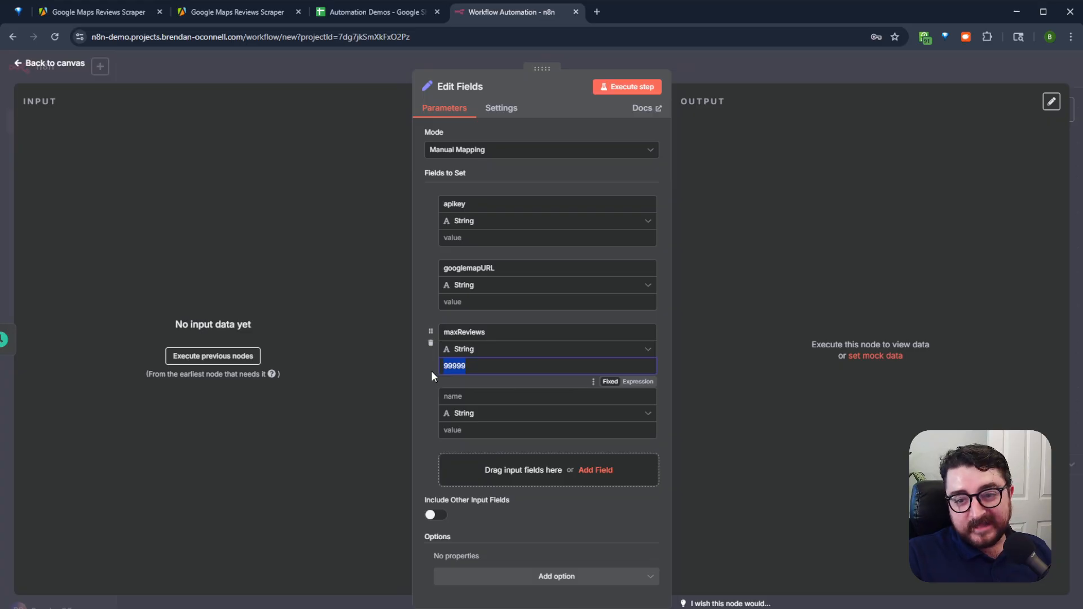
left_click(511, 383)
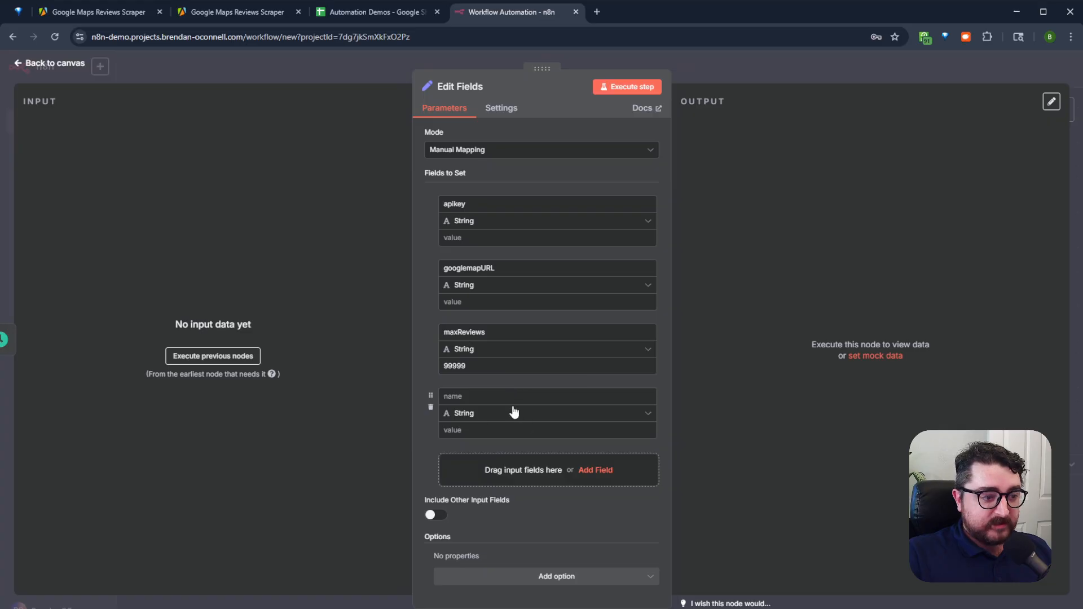
left_click(505, 396)
type("reviewStartDate")
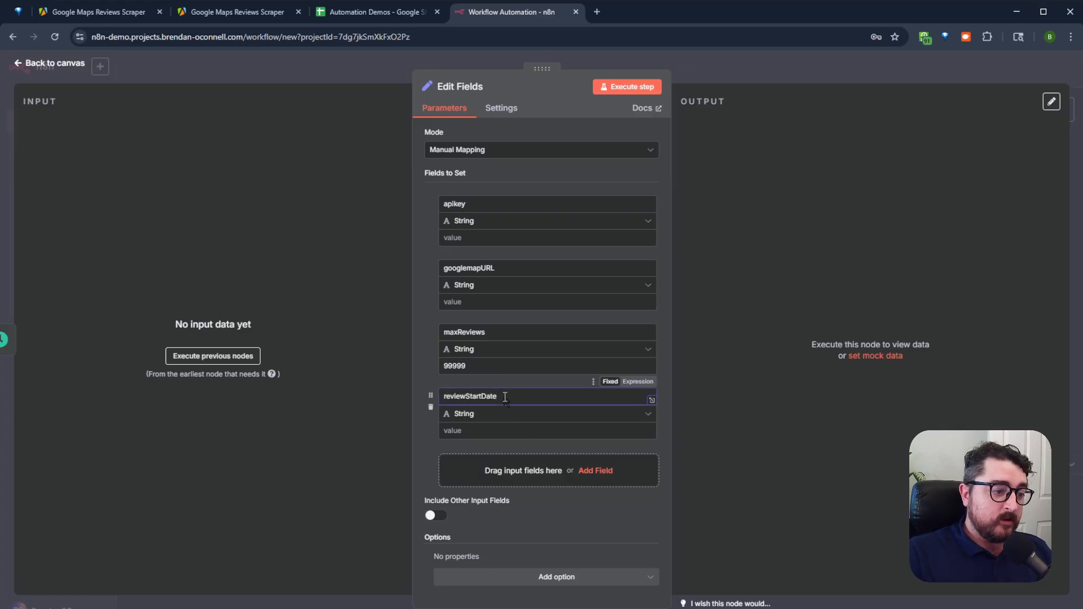
Set the value of the reviewStartDate field to "3 Days"
left_click_drag(505, 397, 425, 394)
left_click_drag(490, 331, 435, 332)
left_click_drag(526, 267, 423, 267)
left_click(526, 315)
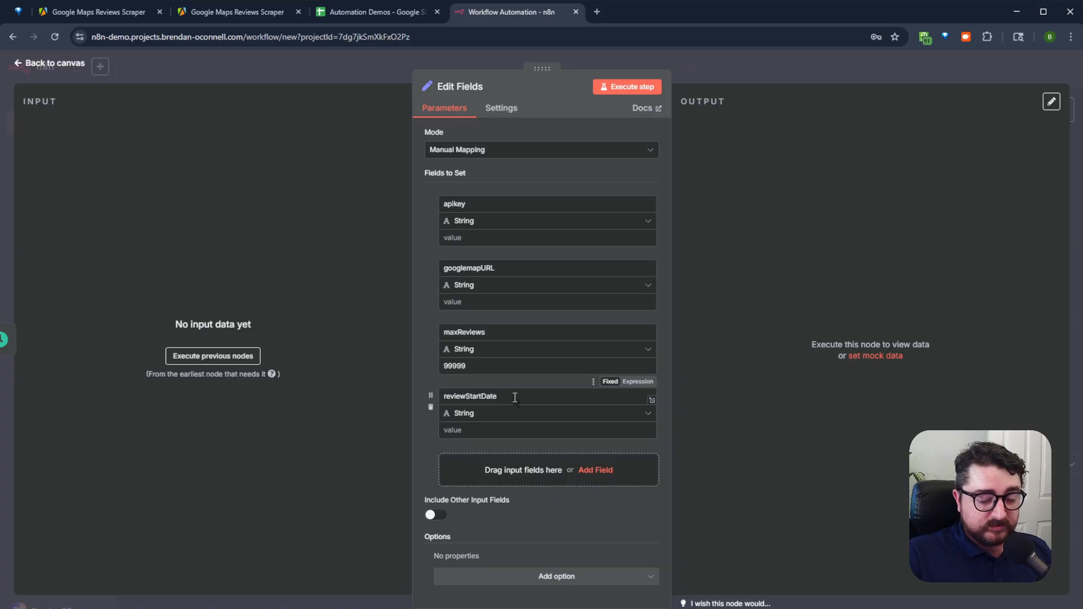
left_click(473, 431)
type("3 Days")
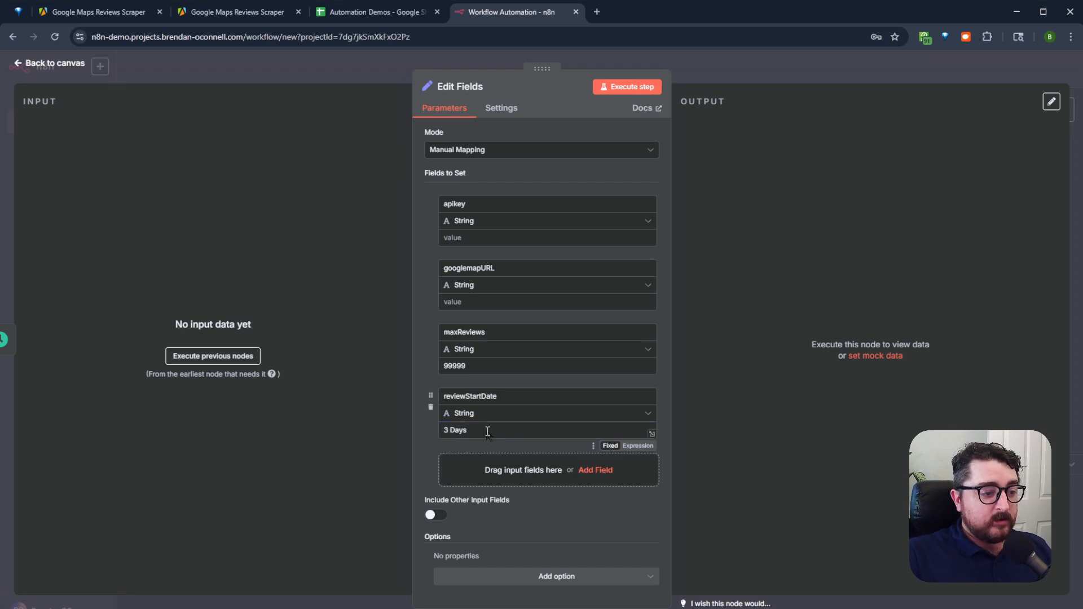
Try 14 Days as the reviewStartDate value and set it back to 3 Days
double_click(452, 431)
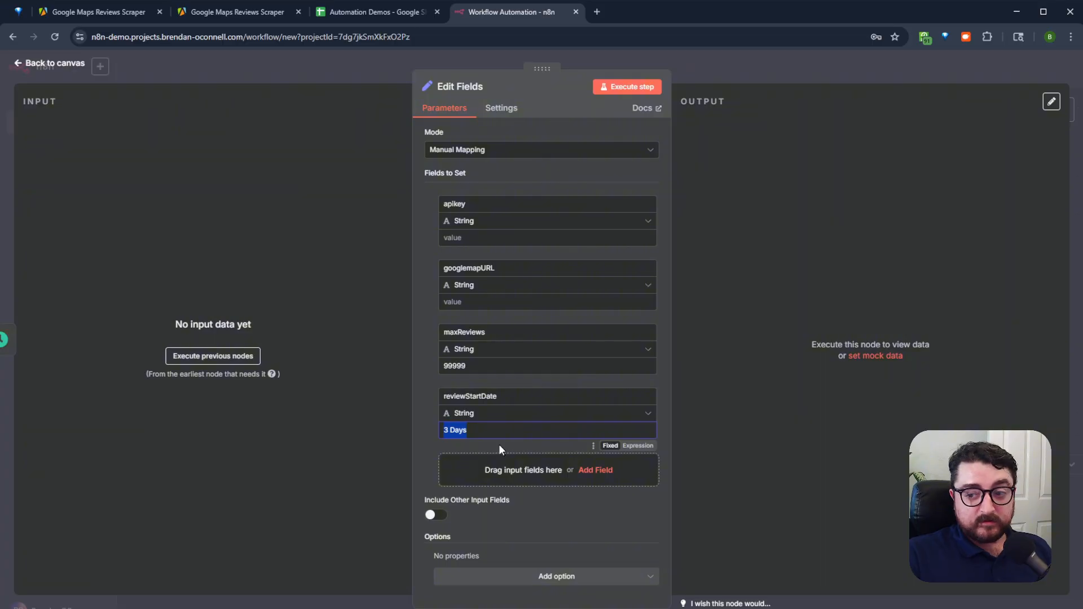
left_click(445, 429)
key("Delete")
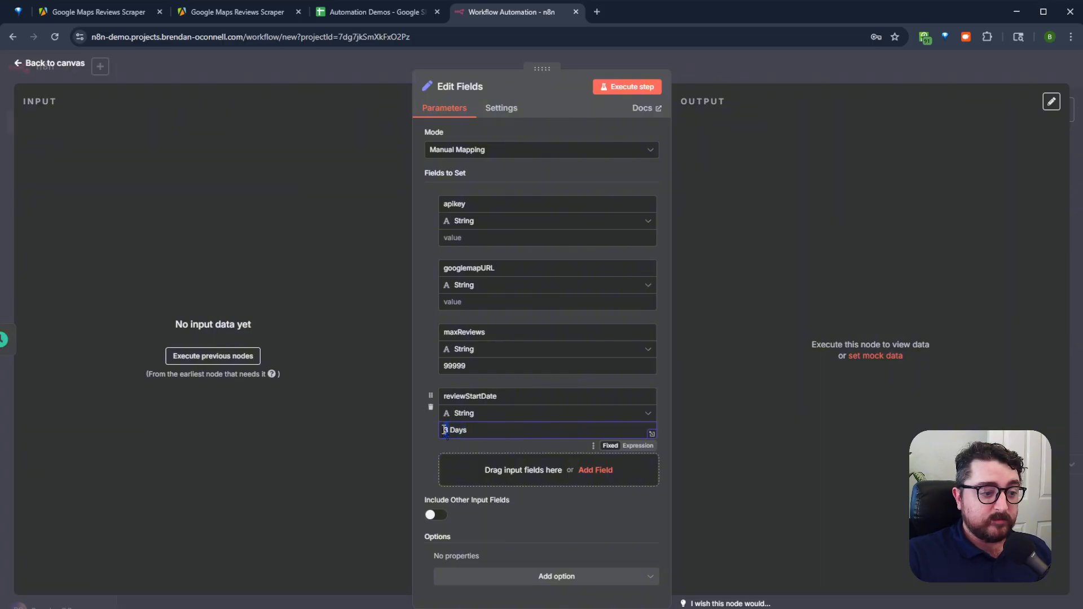
type("14")
key("BackSpace")
key("BackSpace")
type("3")
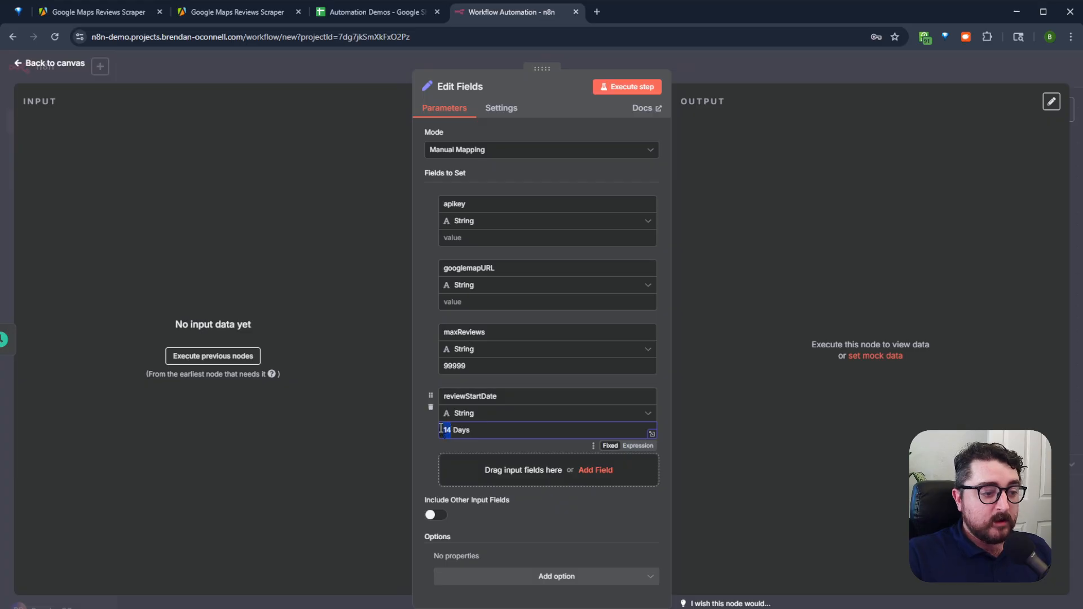
left_click(520, 442)
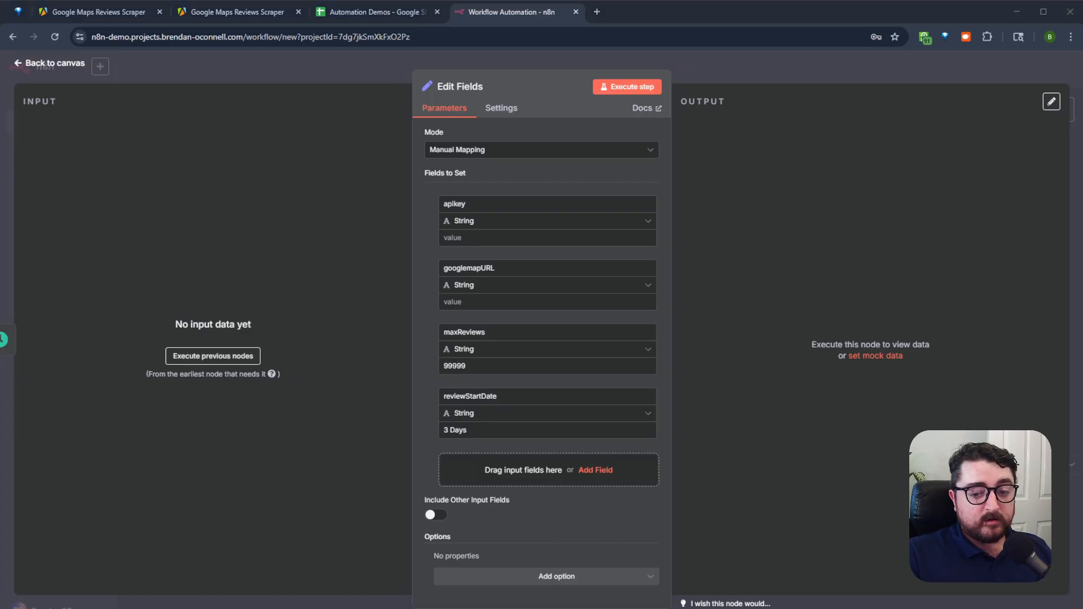
Paste the San Diego Zoo's Google Maps place URL as the value of the googlemapURL field
left_click(535, 300)
key("ctrl+v")
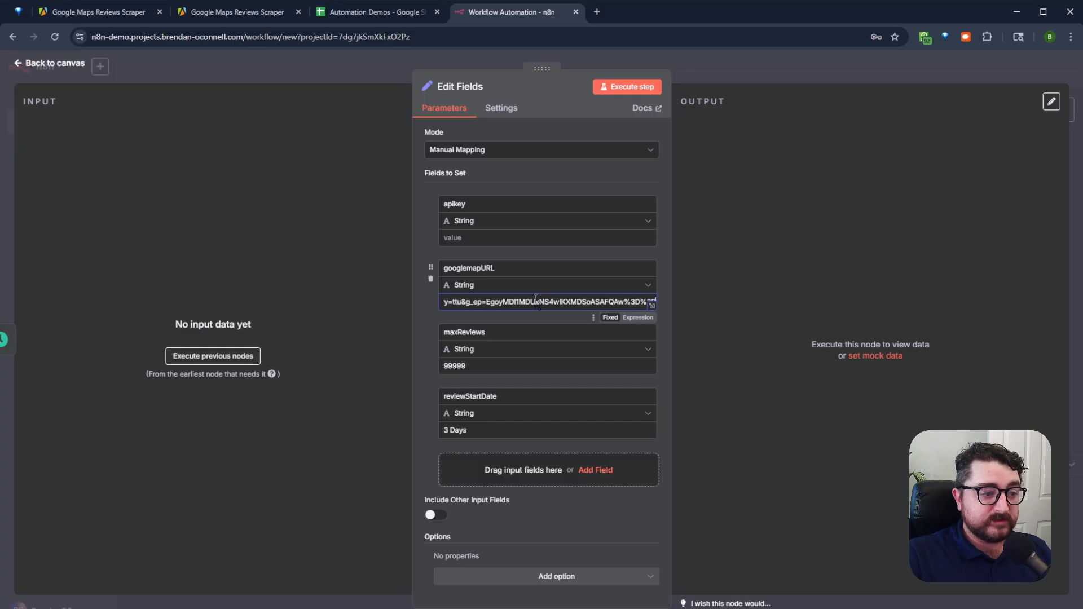
left_click_drag(538, 302, 367, 300)
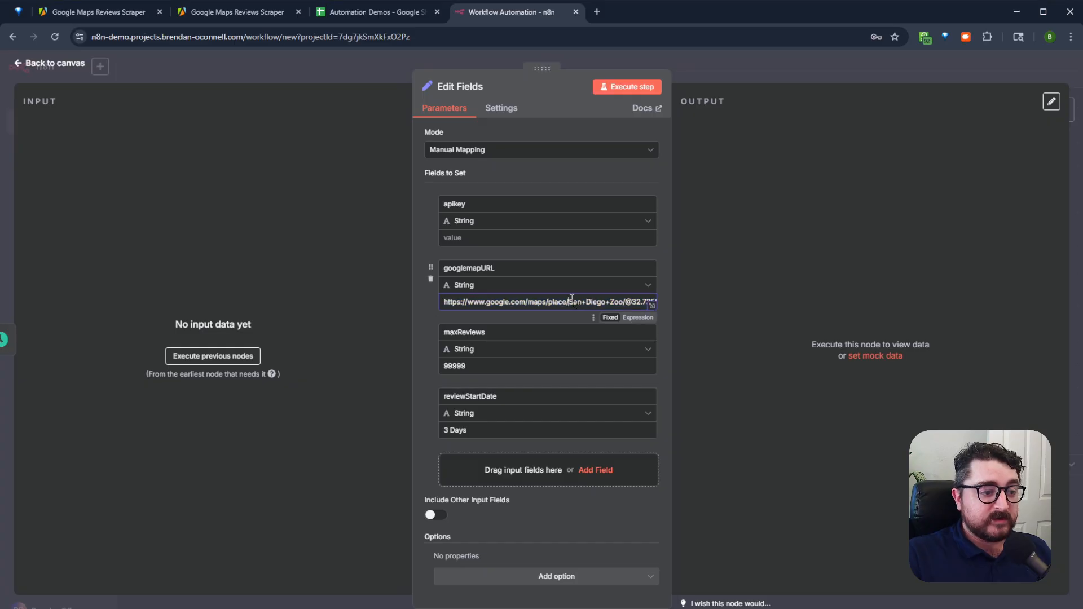
Search Google for "san diego zoo" in a new browser tab and look through the results
left_click_drag(569, 302, 621, 299)
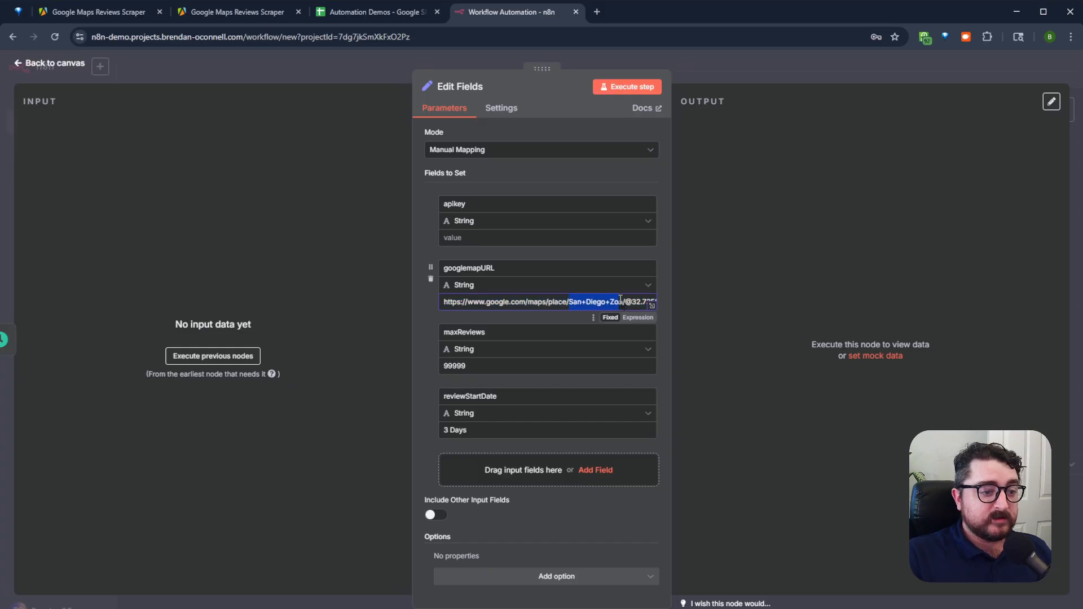
left_click(597, 12)
type("san diego zoo")
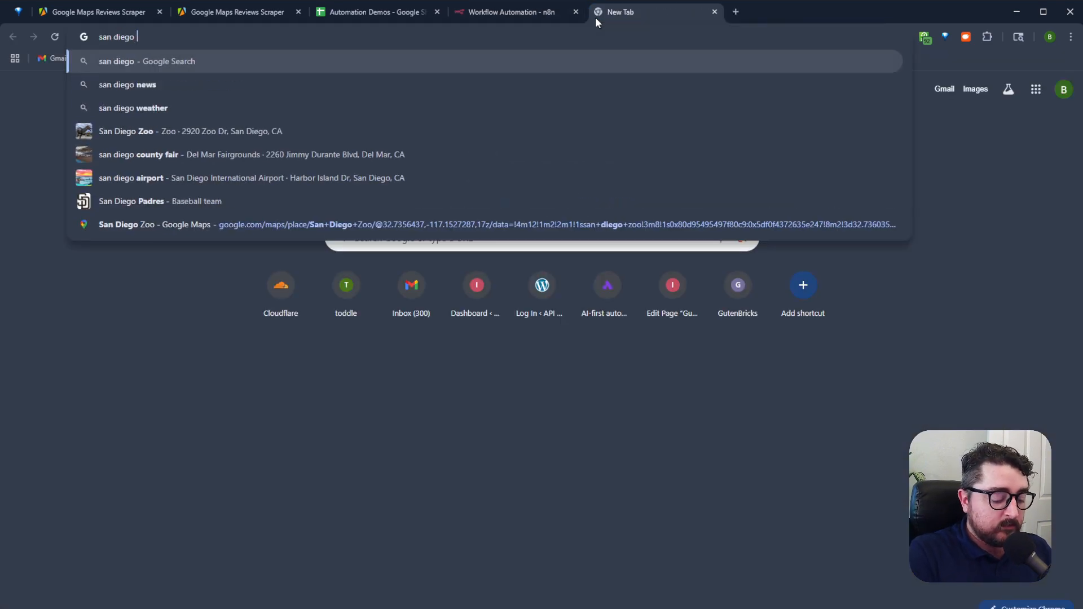
key("Return")
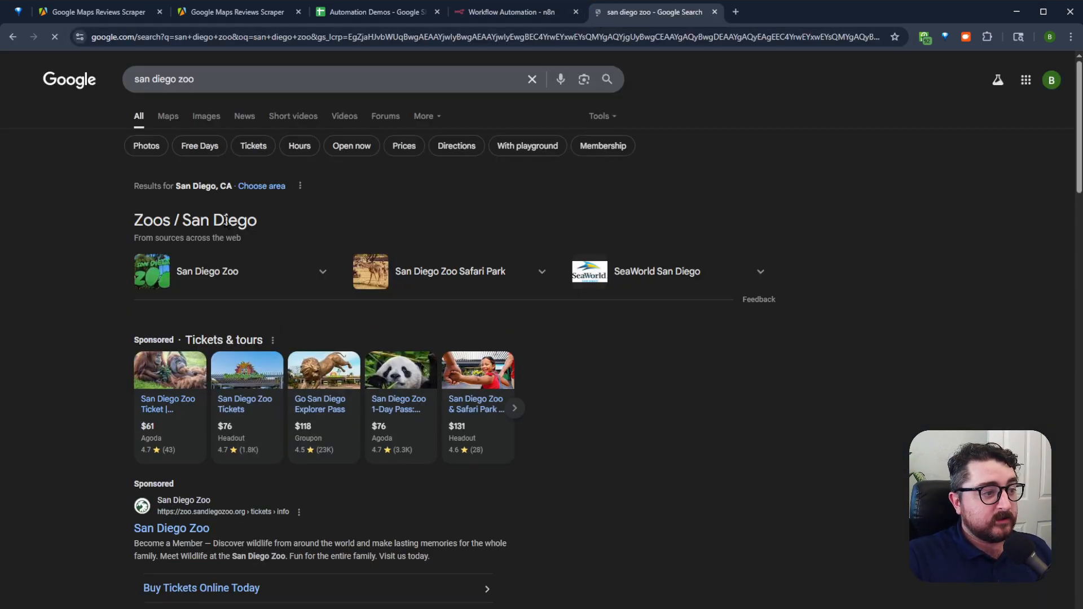
scroll(271, 288, "down", 10)
scroll(753, 391, "down", 5)
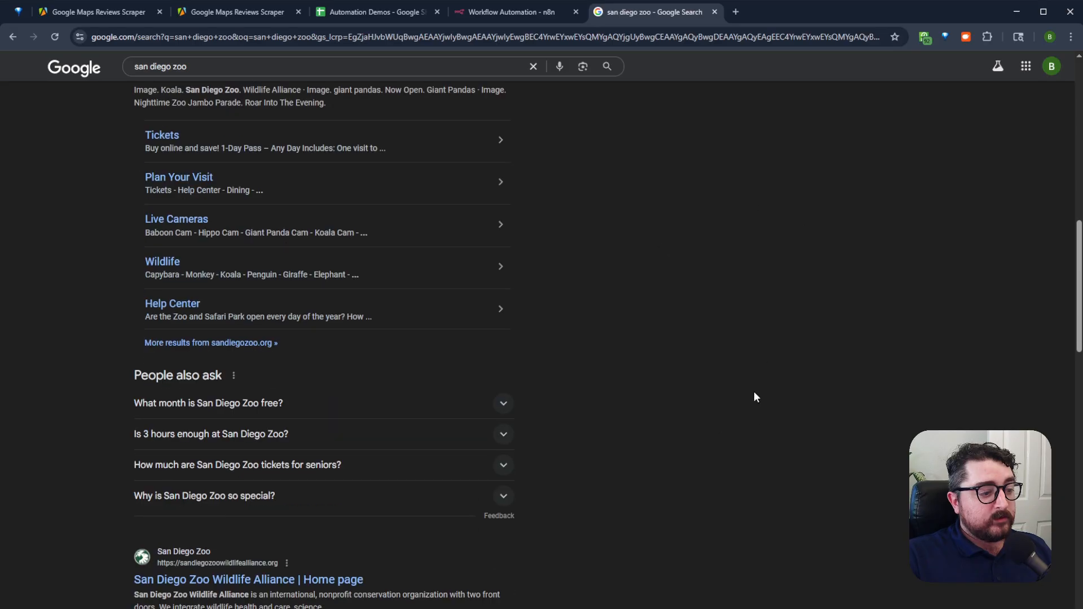
scroll(703, 387, "up", 20)
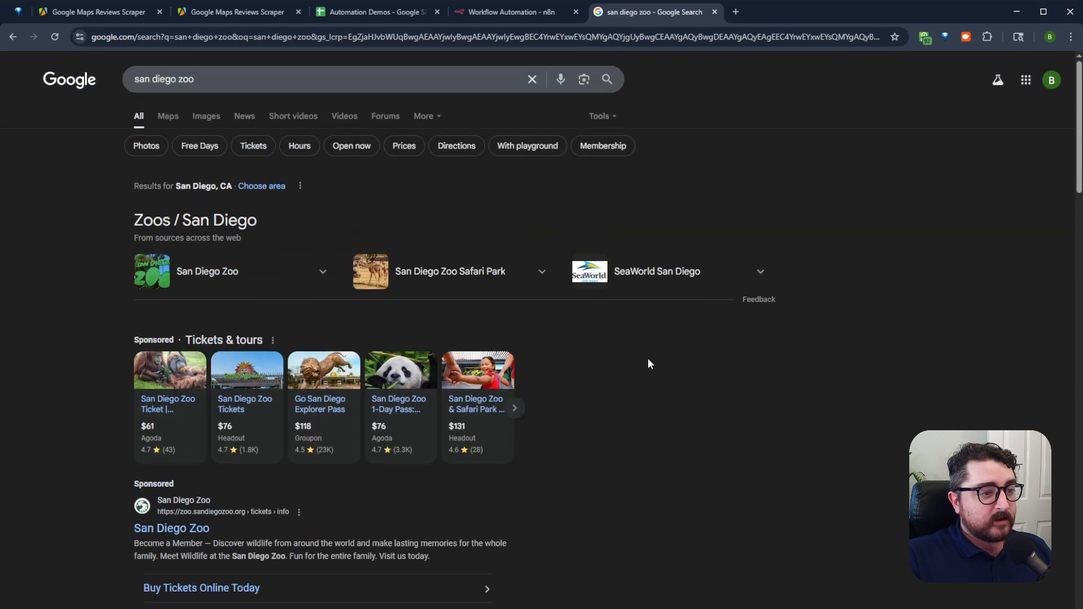
Open the San Diego Zoo listing in Google Maps and examine its place URL
left_click(424, 116)
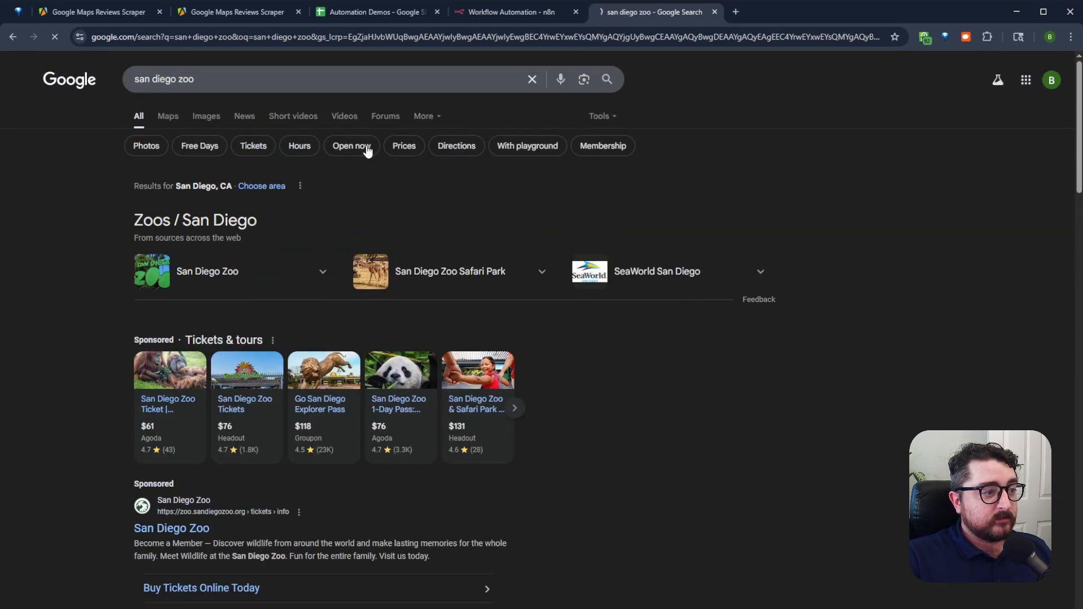
left_click(449, 147)
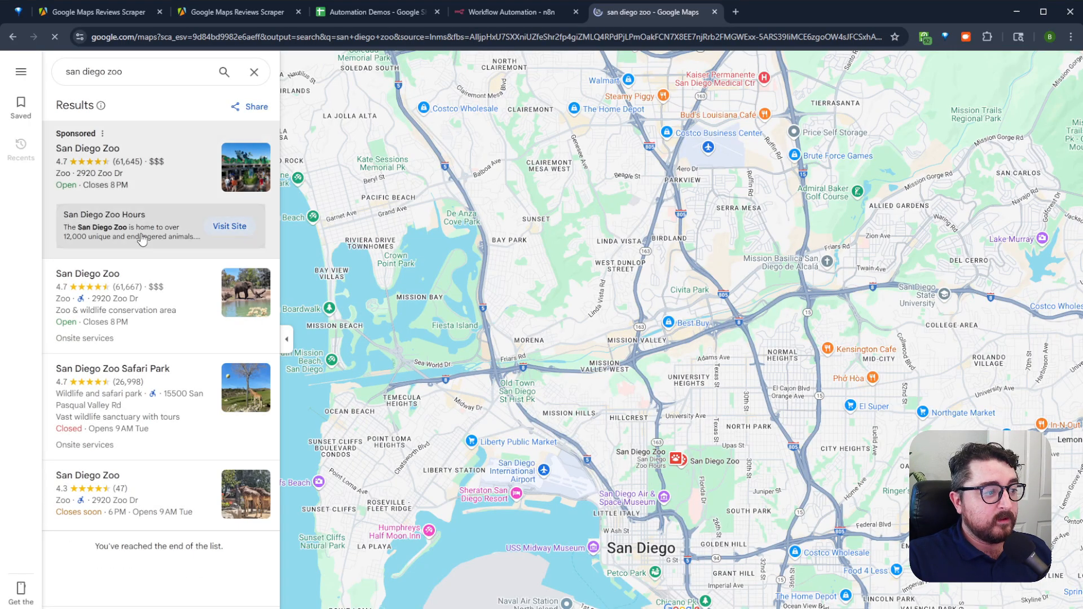
left_click(181, 322)
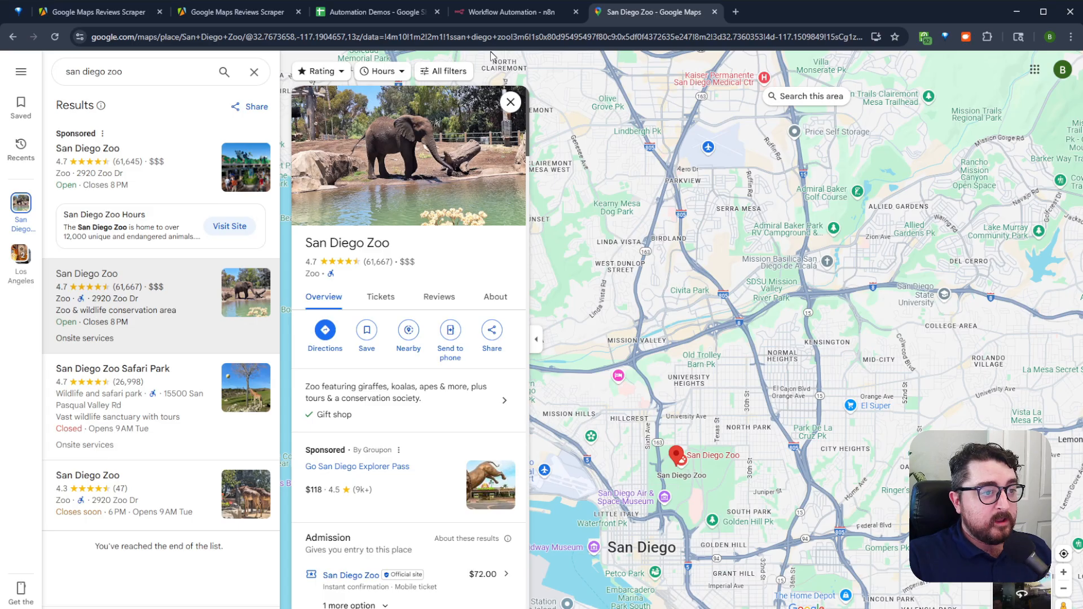
left_click_drag(501, 37, 287, 36)
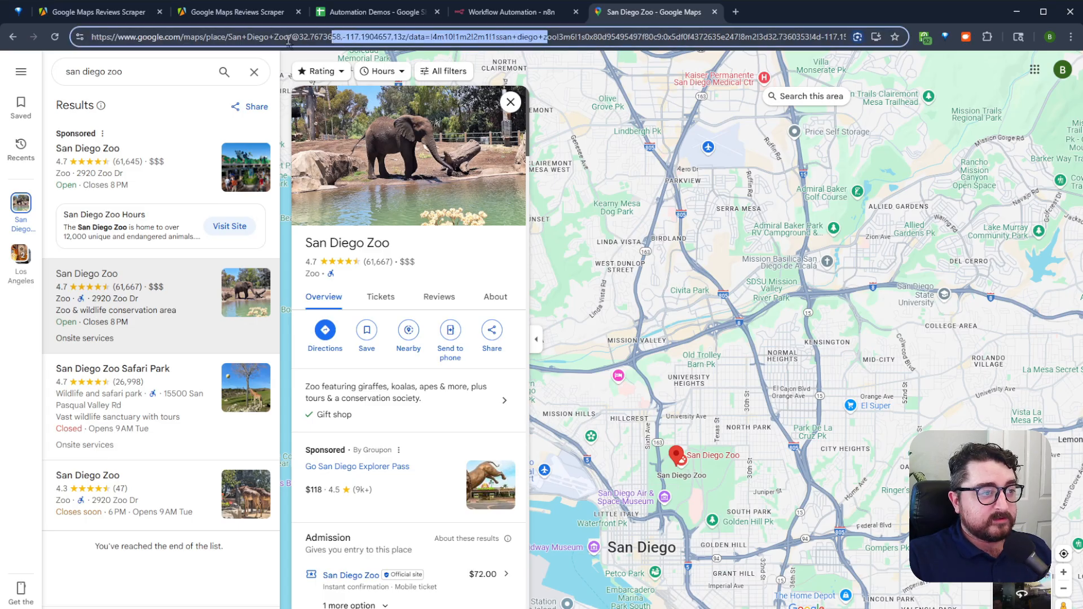
left_click(401, 42)
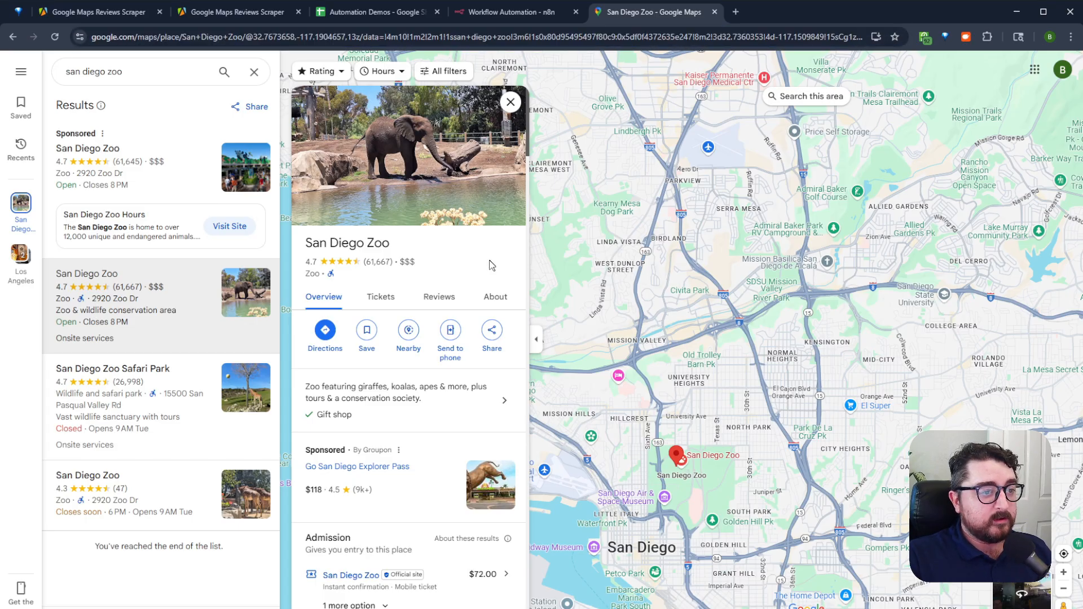
Return to the n8n workflow and execute the Edit Fields node
left_click(503, 13)
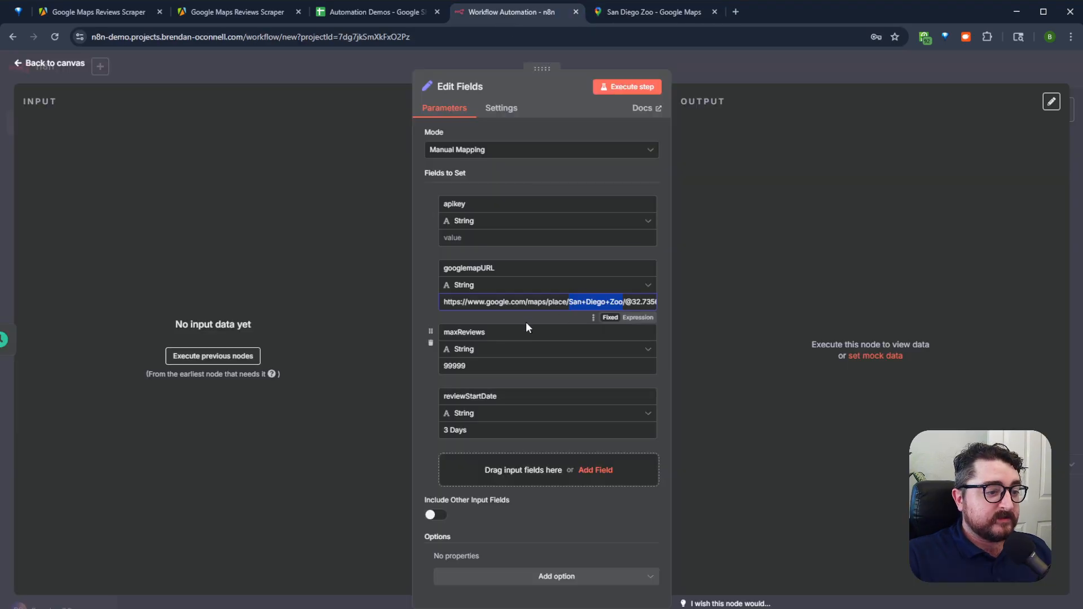
left_click(531, 380)
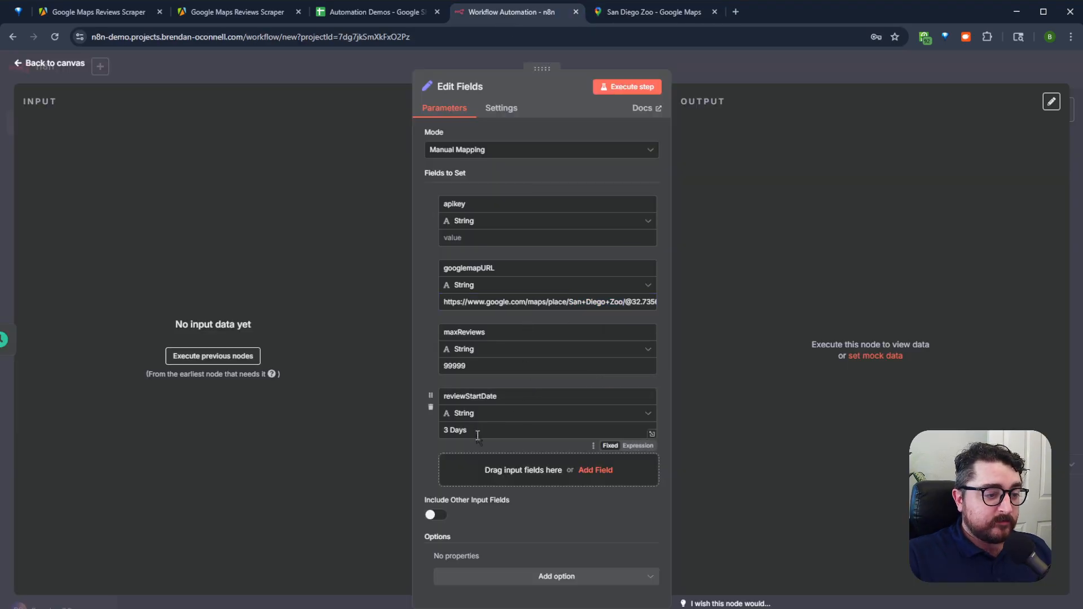
left_click(627, 89)
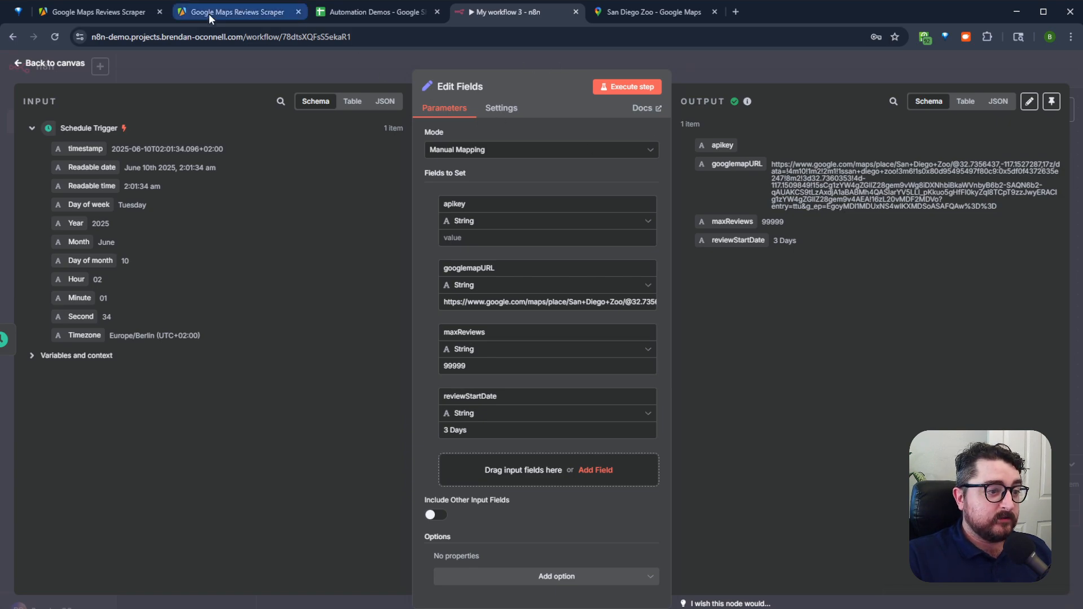
Switch to the Apify console and open the account's API & Integrations settings in a separate browser tab
left_click(475, 238)
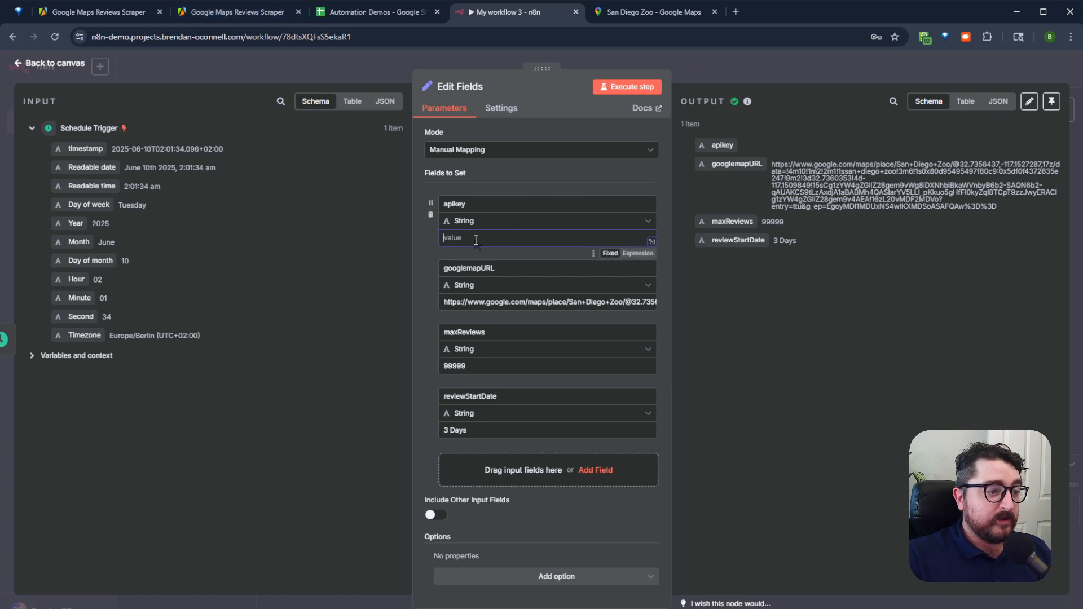
left_click(215, 12)
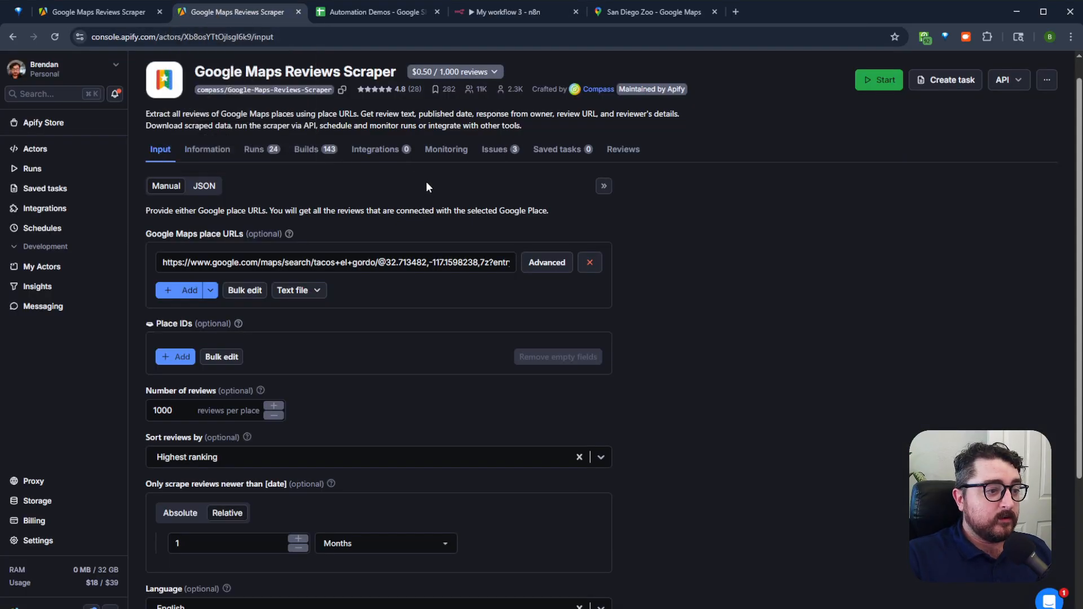
left_click(1008, 79)
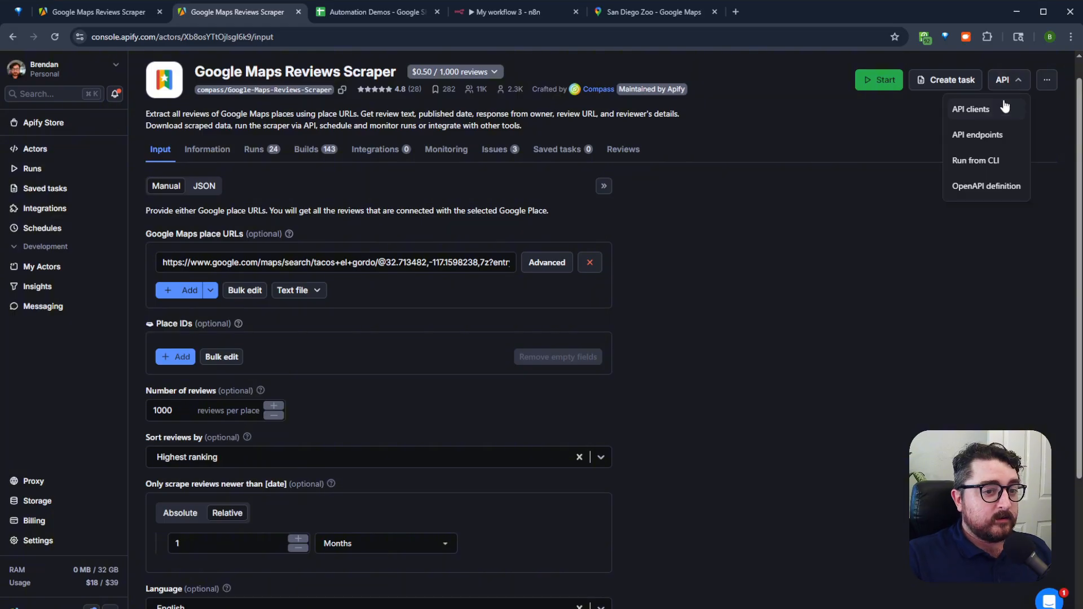
left_click(834, 193)
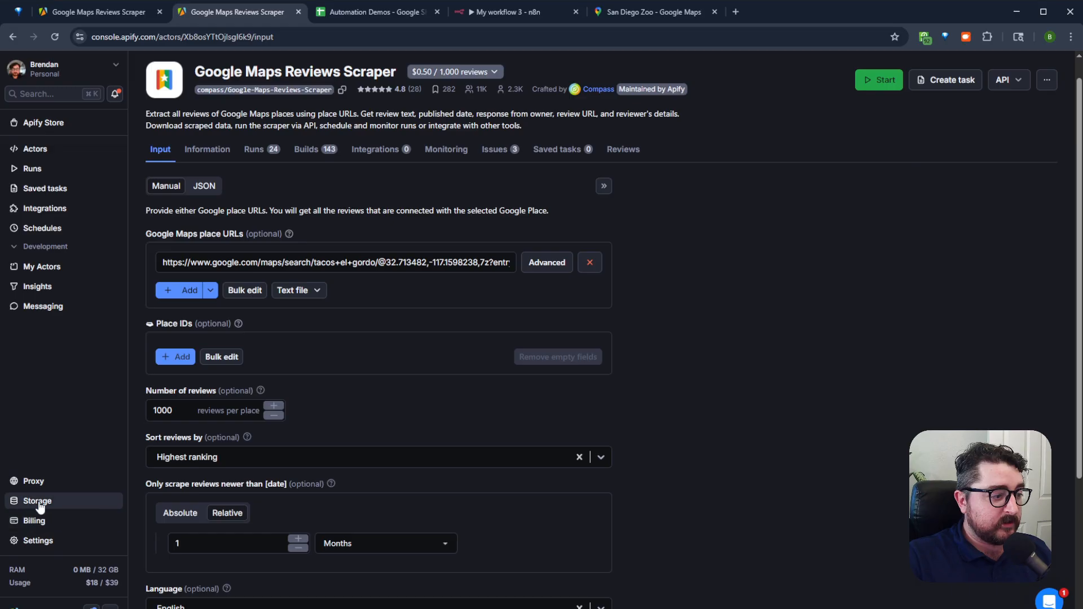
middle_click(37, 540)
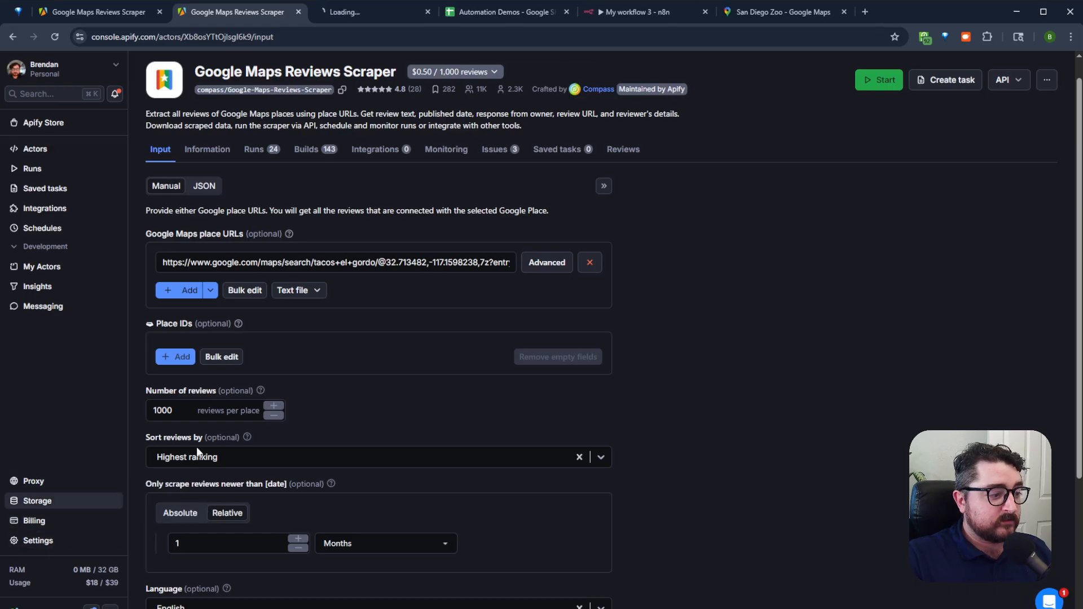
left_click(338, 15)
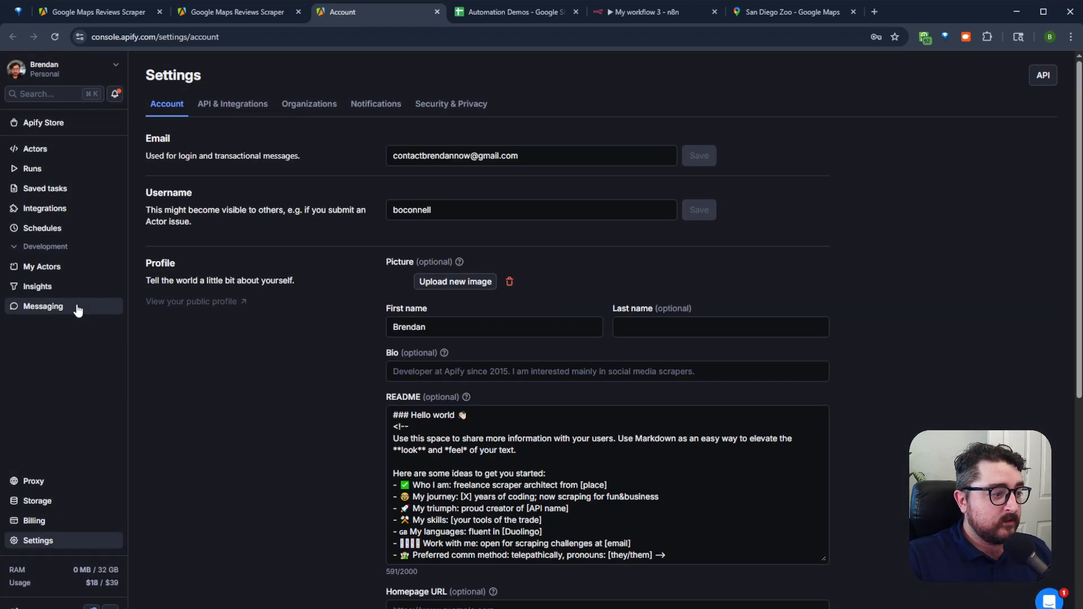
left_click(241, 110)
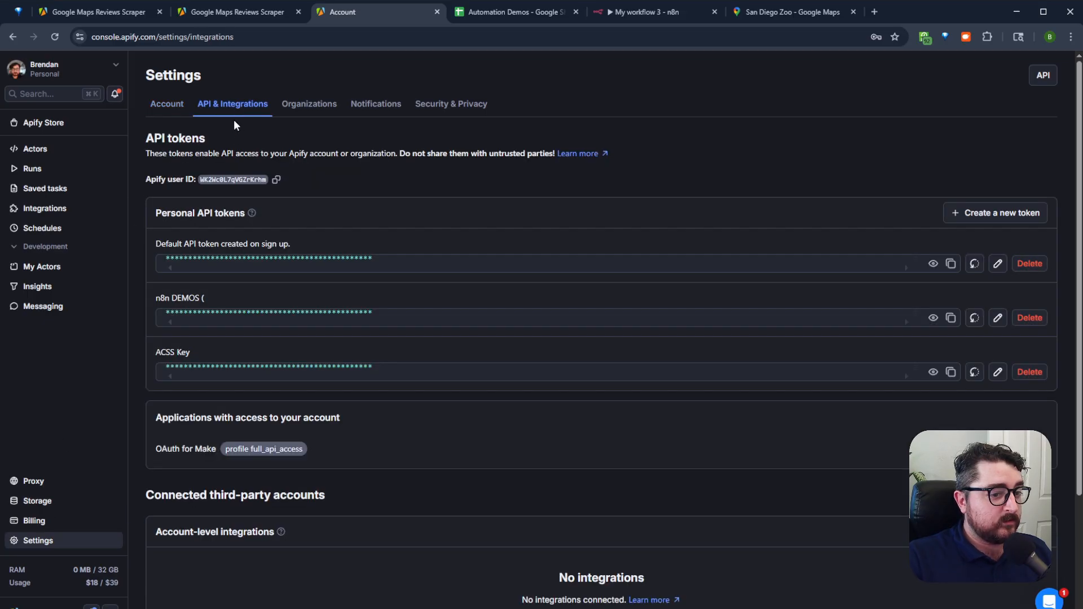
Create a personal API token with the description "n8n demo-delete me" and copy it
left_click(967, 211)
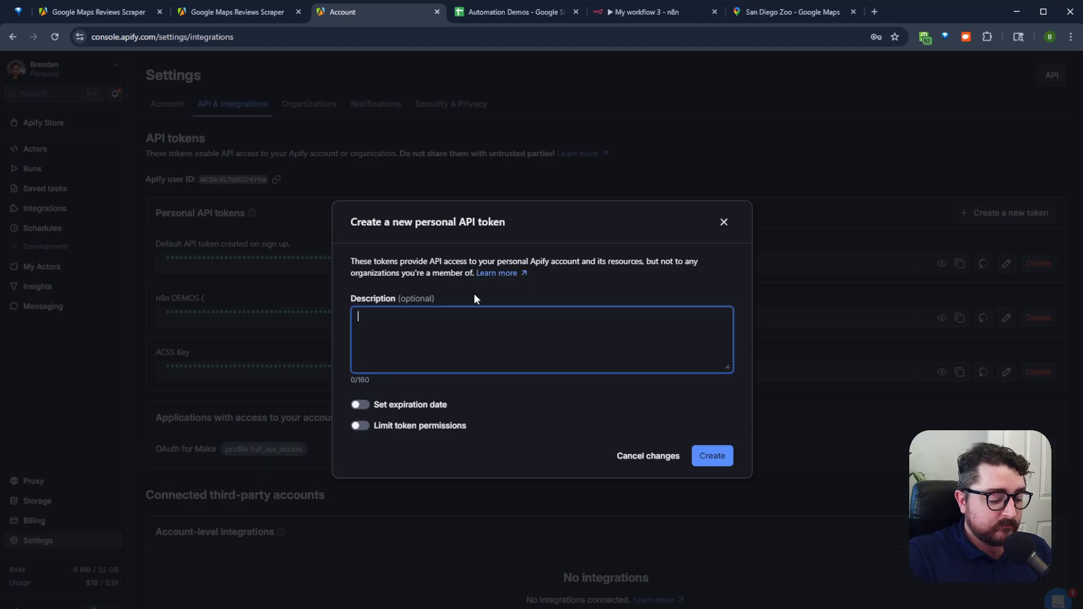
type("n8n demo")
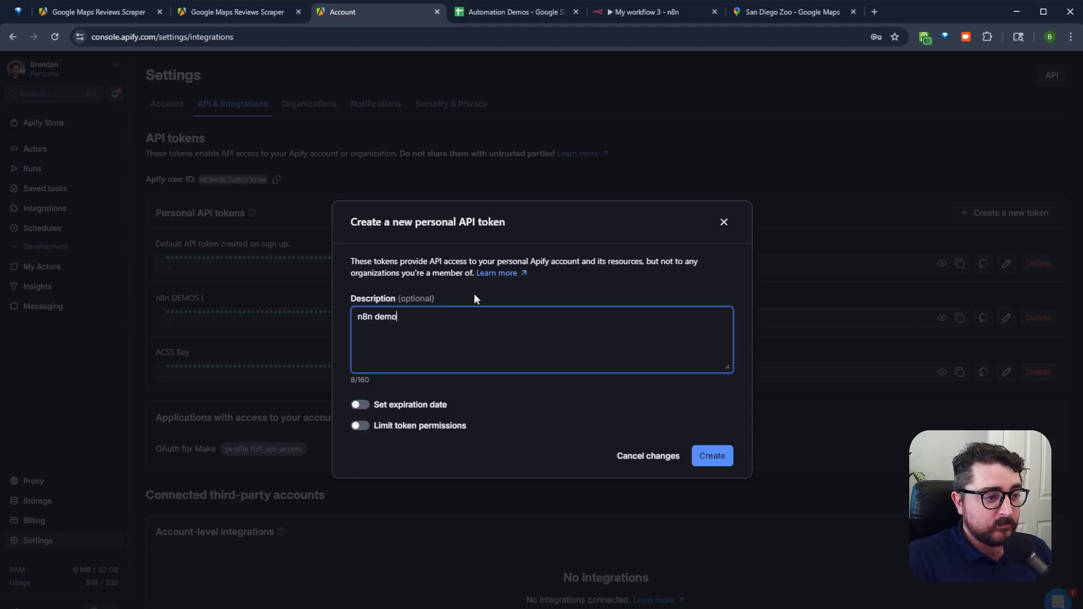
type("-delete me")
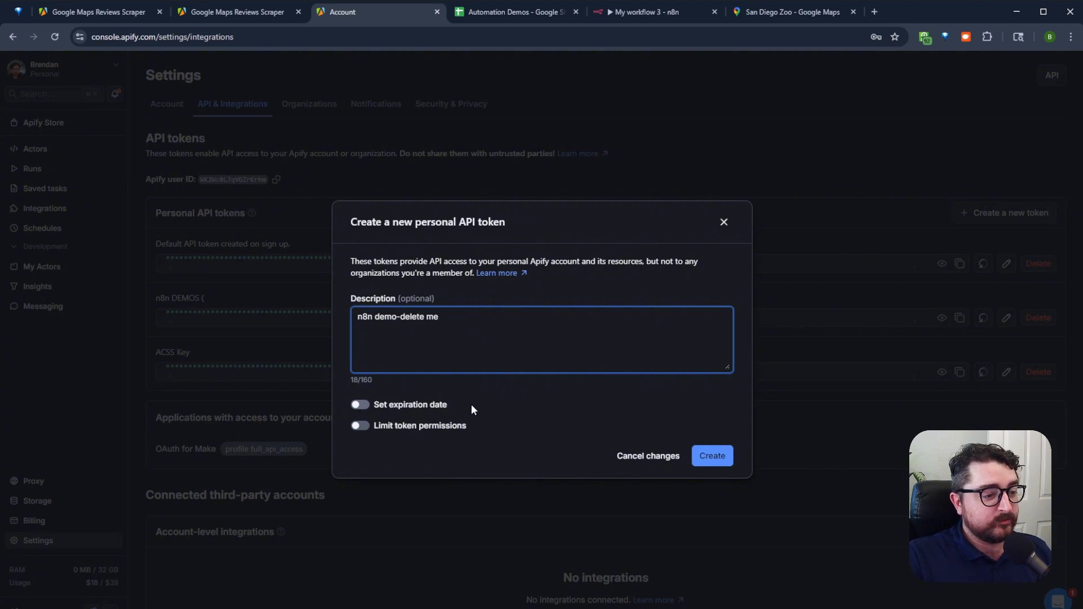
left_click(712, 454)
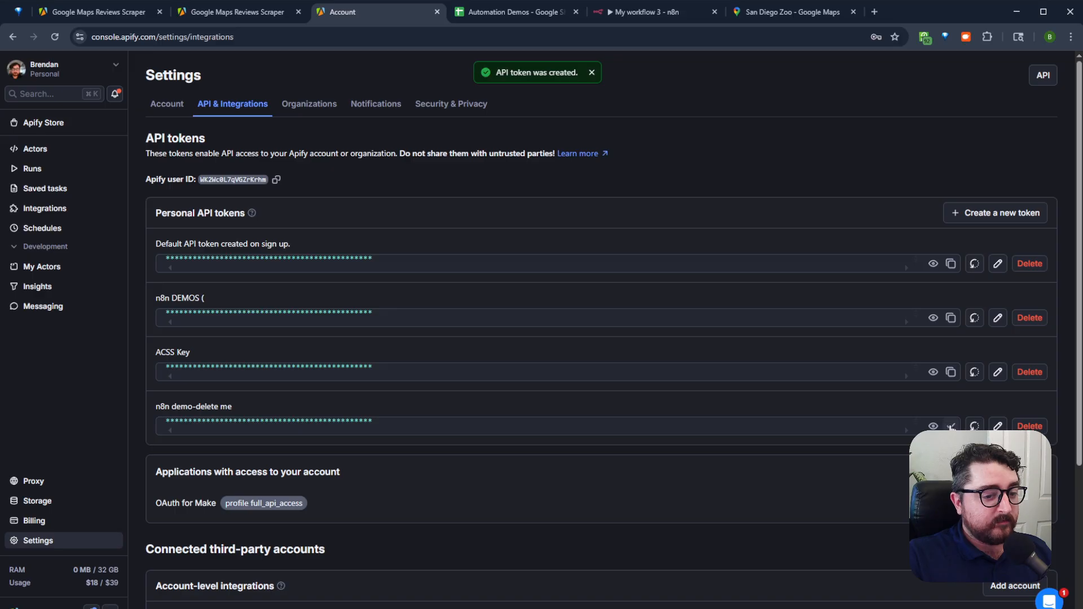
Paste the Apify API token as the apikey value in n8n's Edit Fields node and execute the node
left_click(638, 10)
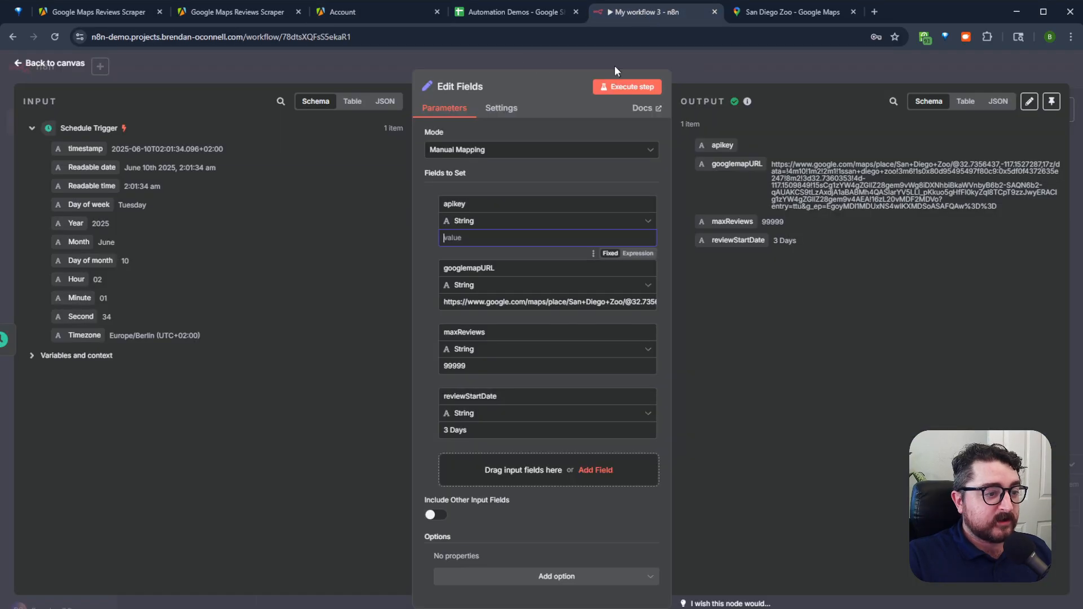
key("ctrl+v")
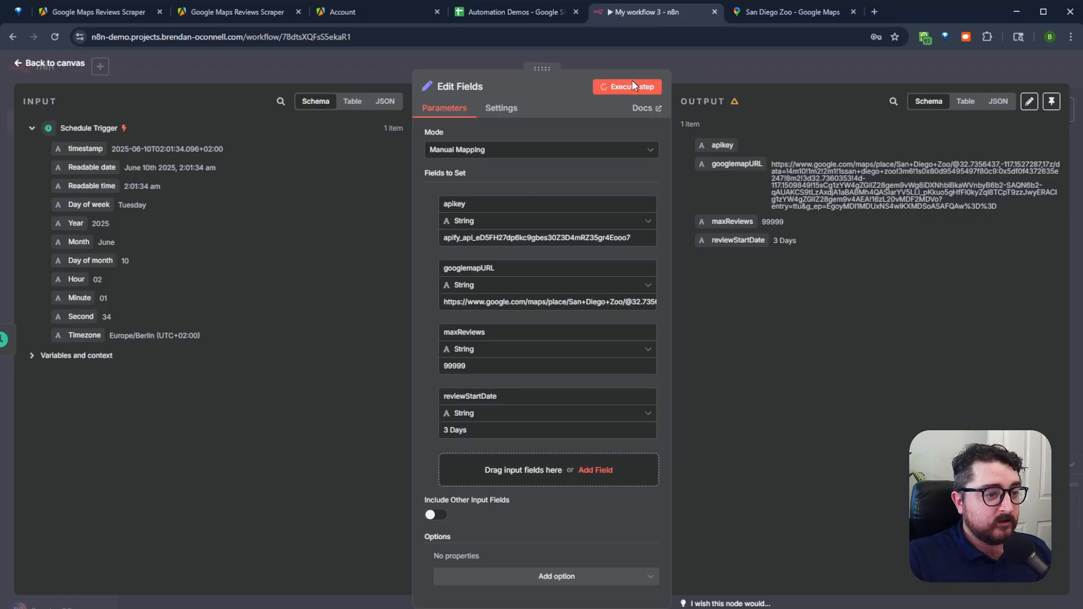
left_click(626, 86)
left_click_drag(743, 145, 1003, 147)
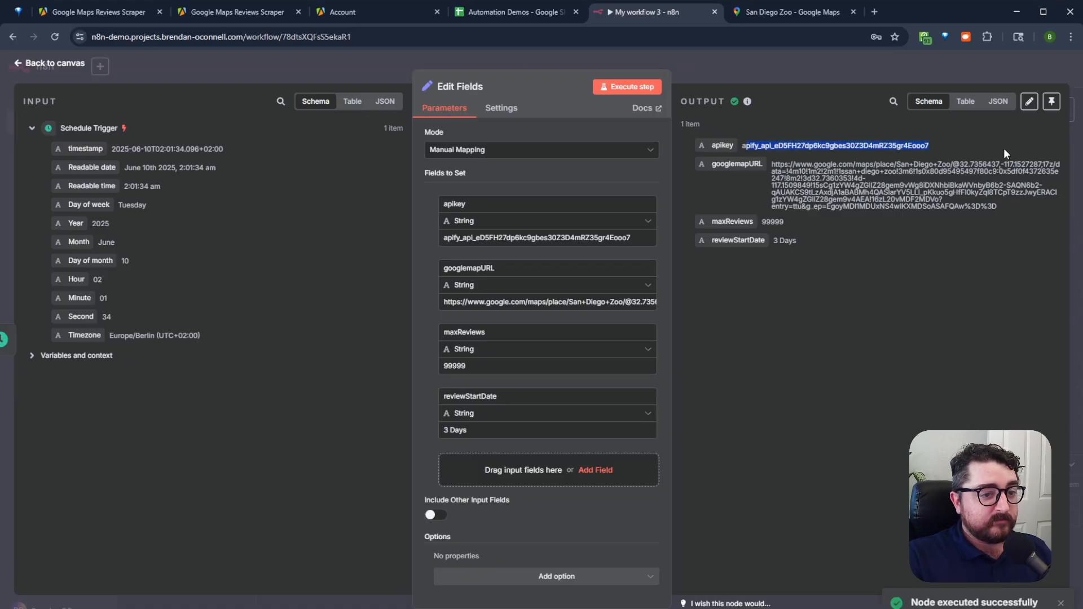
left_click(775, 79)
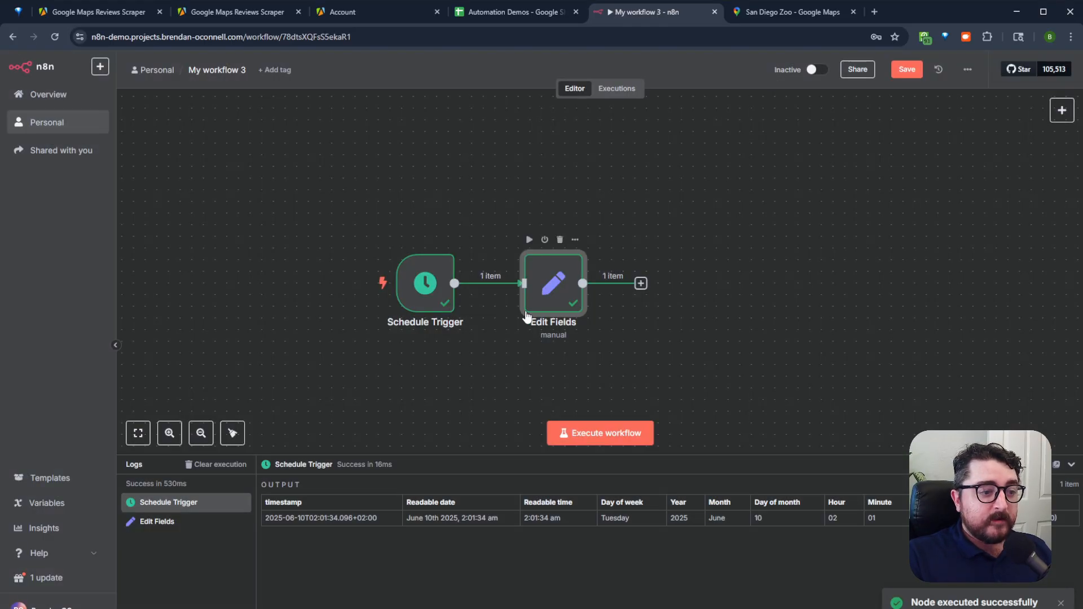
Rename the Edit Fields node to "Set custom fields" and return to the canvas
double_click(553, 283)
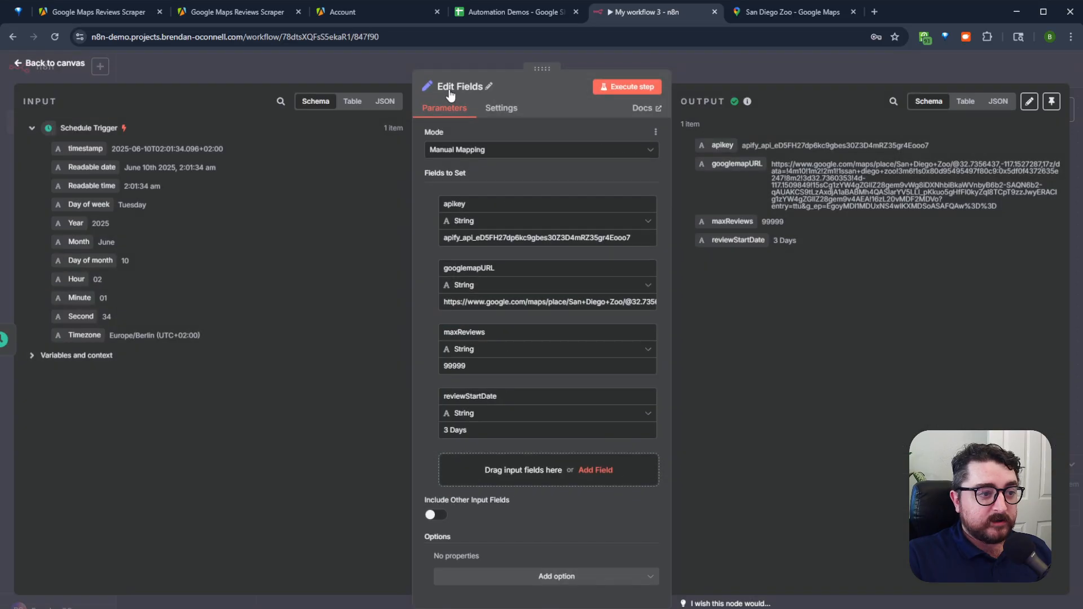
left_click(480, 89)
triple_click(548, 82)
type("Set")
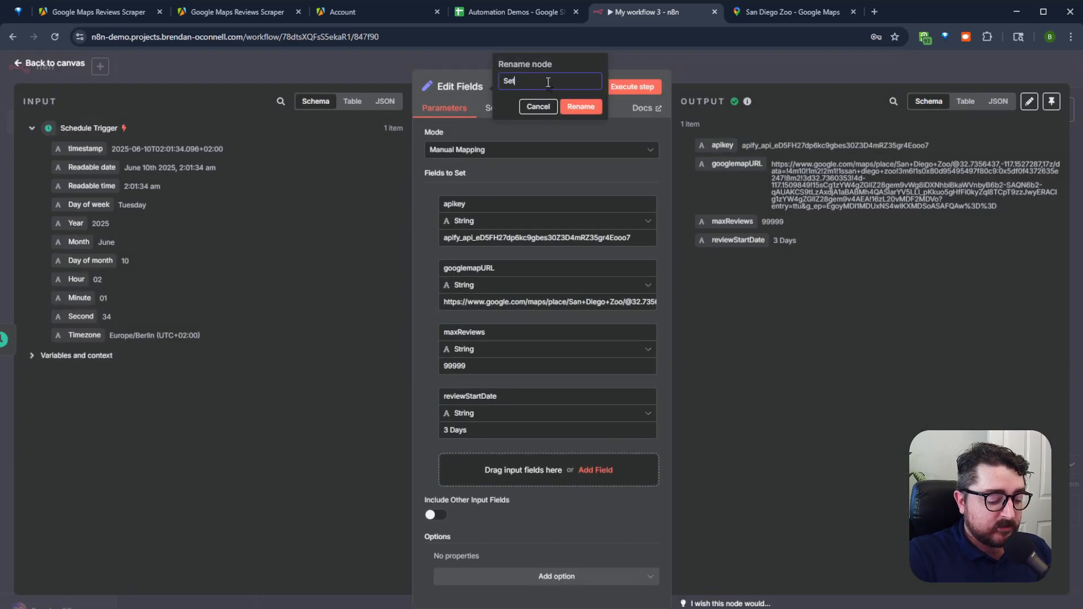
type(" custom ")
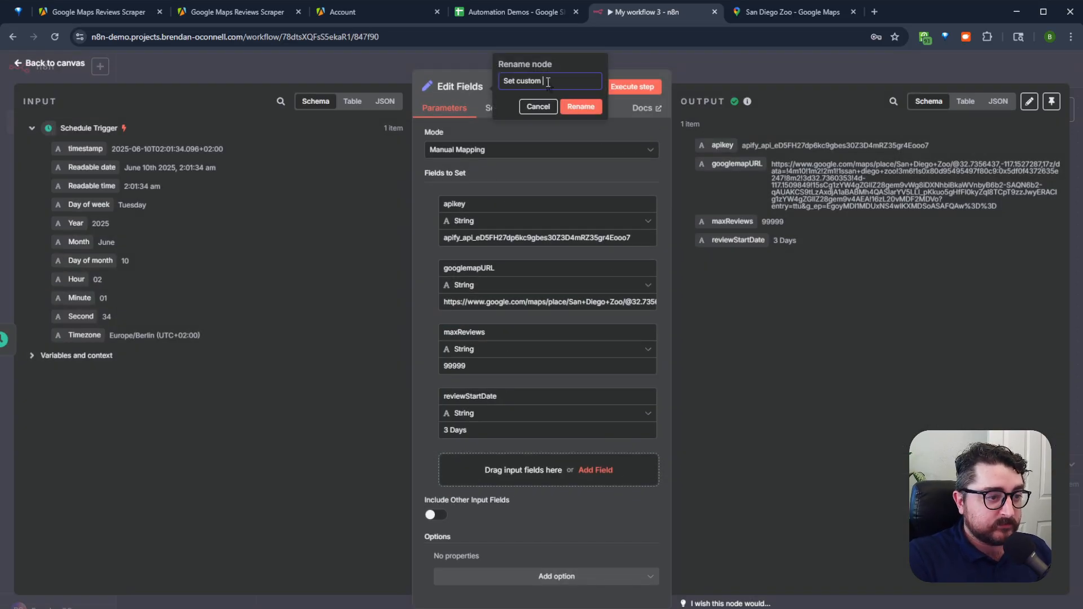
type("fields")
left_click(581, 107)
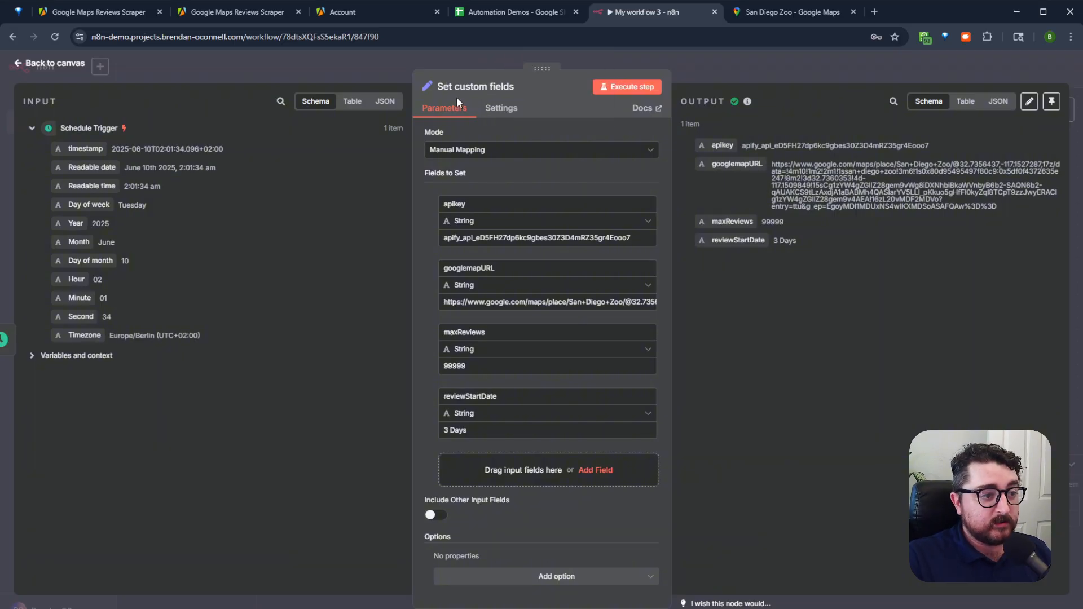
left_click(768, 73)
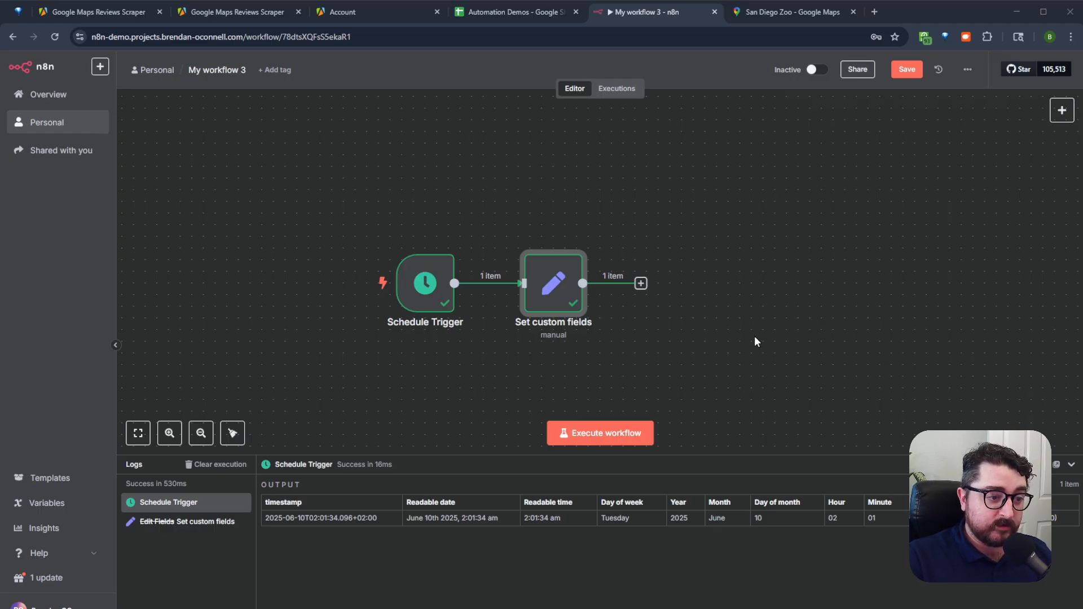
Add an HTTP Request node after the Set custom fields node
left_click(641, 284)
type("http")
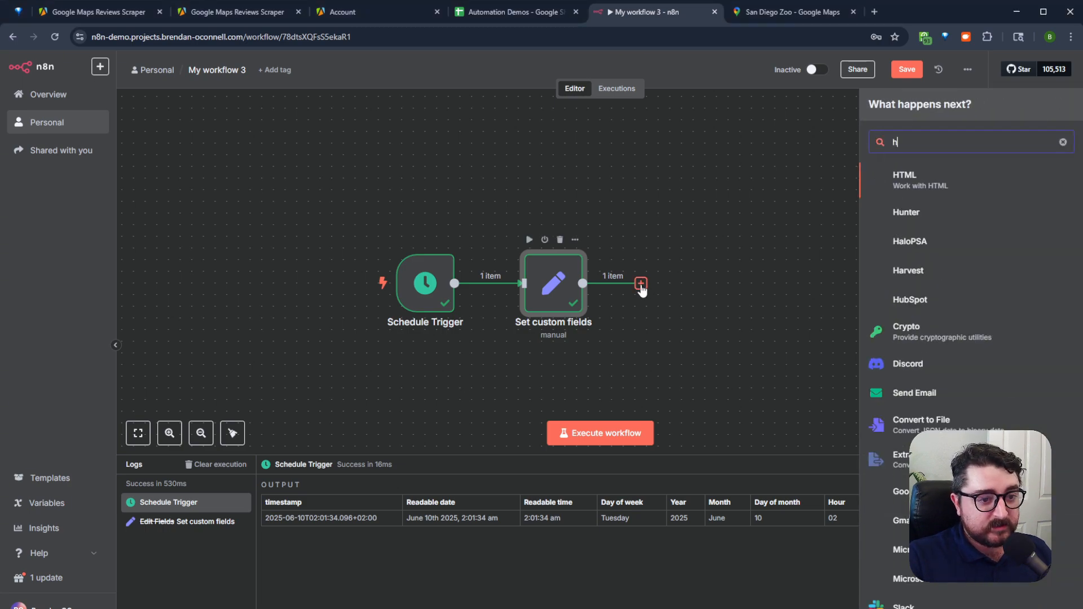
key("Return")
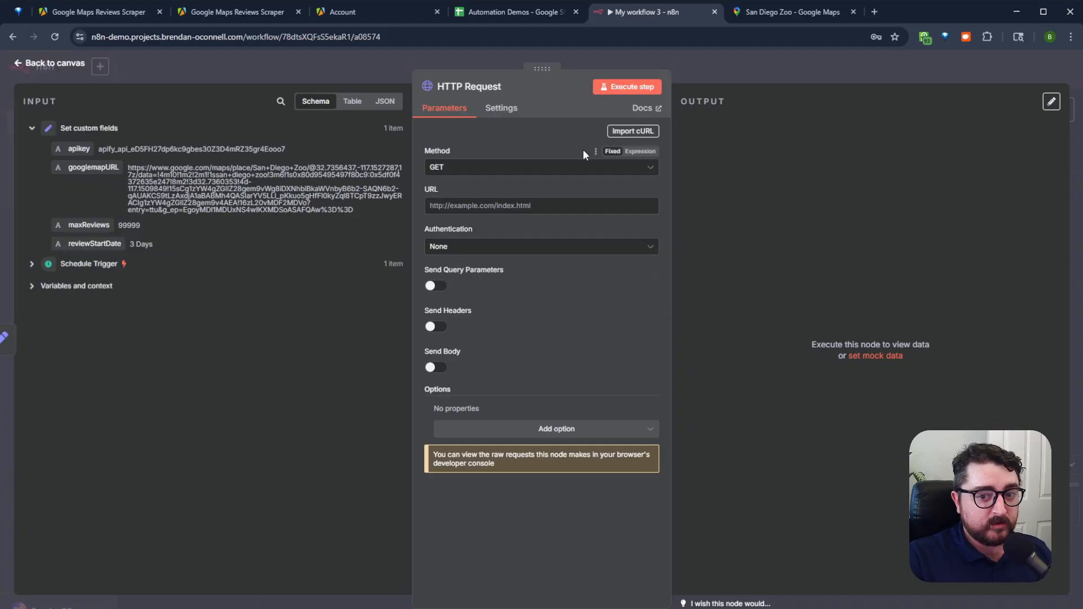
Rename the HTTP Request node to "Scrape Google Reviews" and set its request method to POST
left_click(480, 90)
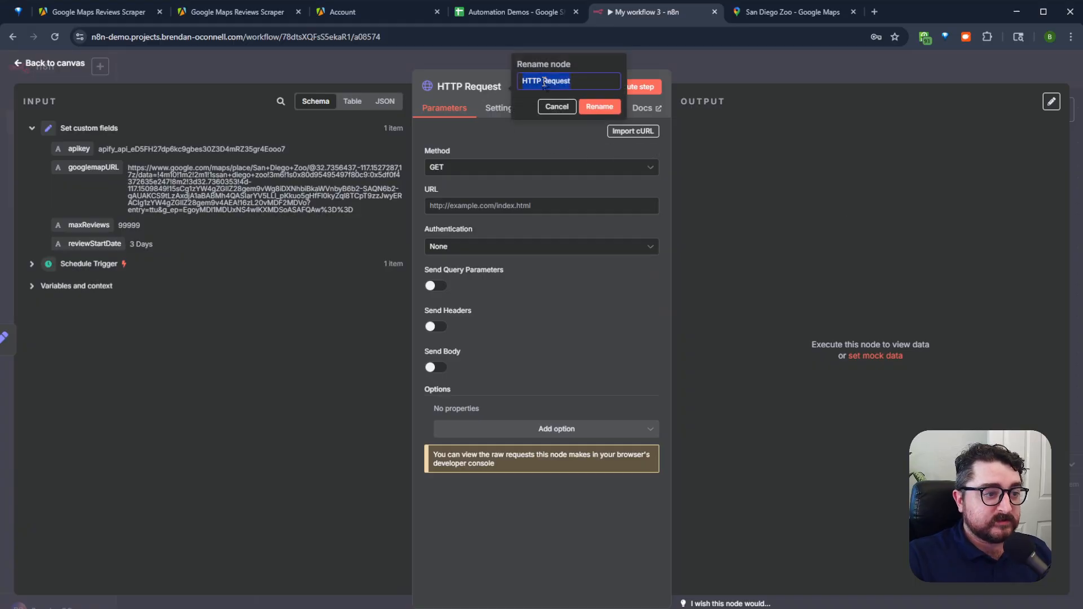
type("Search")
key("BackSpace")
key("BackSpace")
key("BackSpace")
key("BackSpace")
key("BackSpace")
type("crape Google")
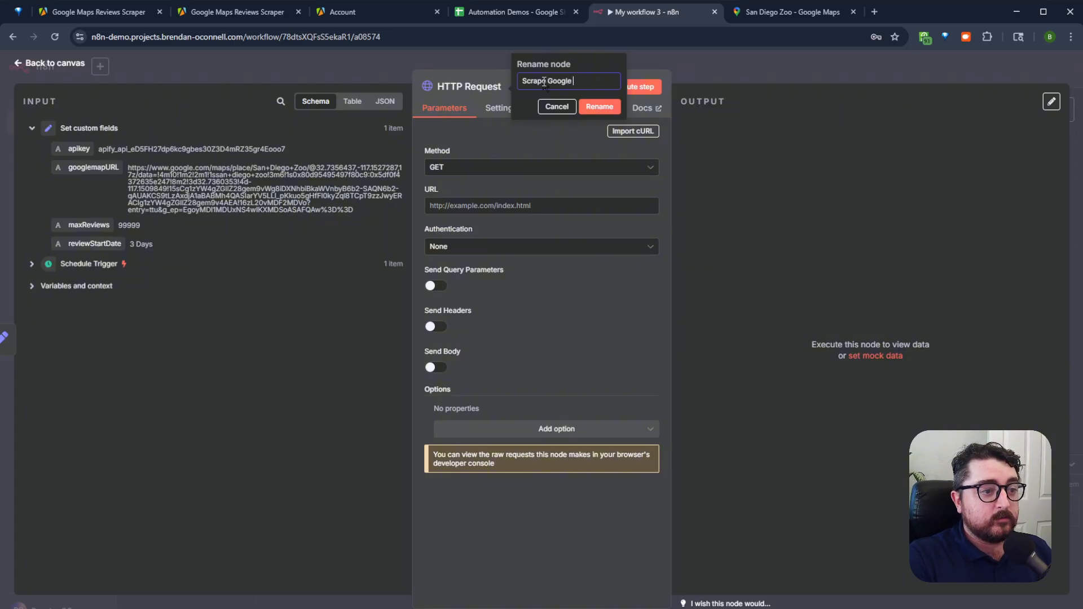
type(" Reviews")
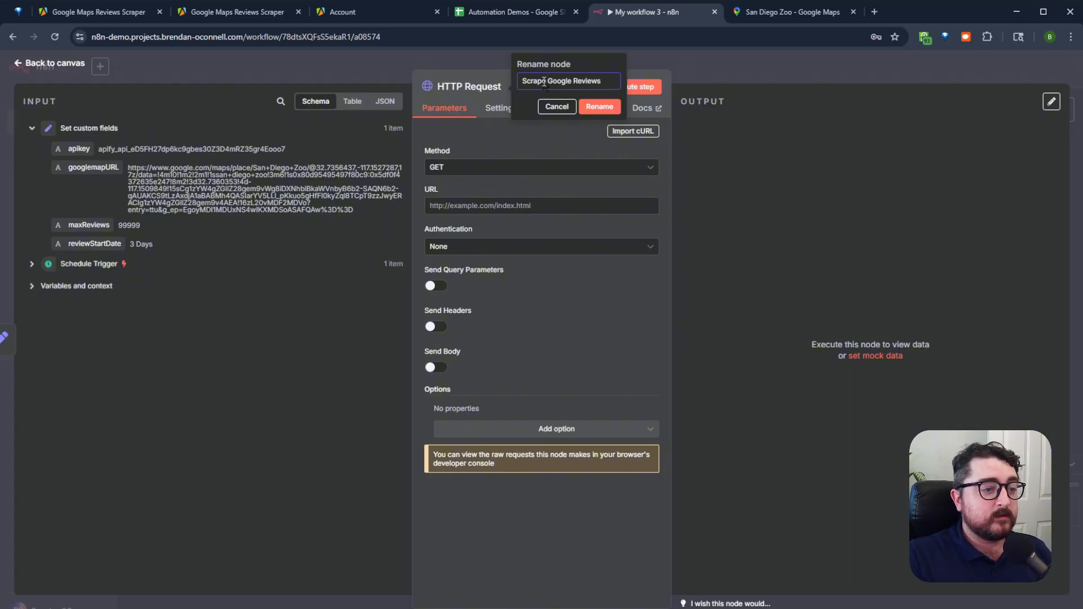
left_click(599, 106)
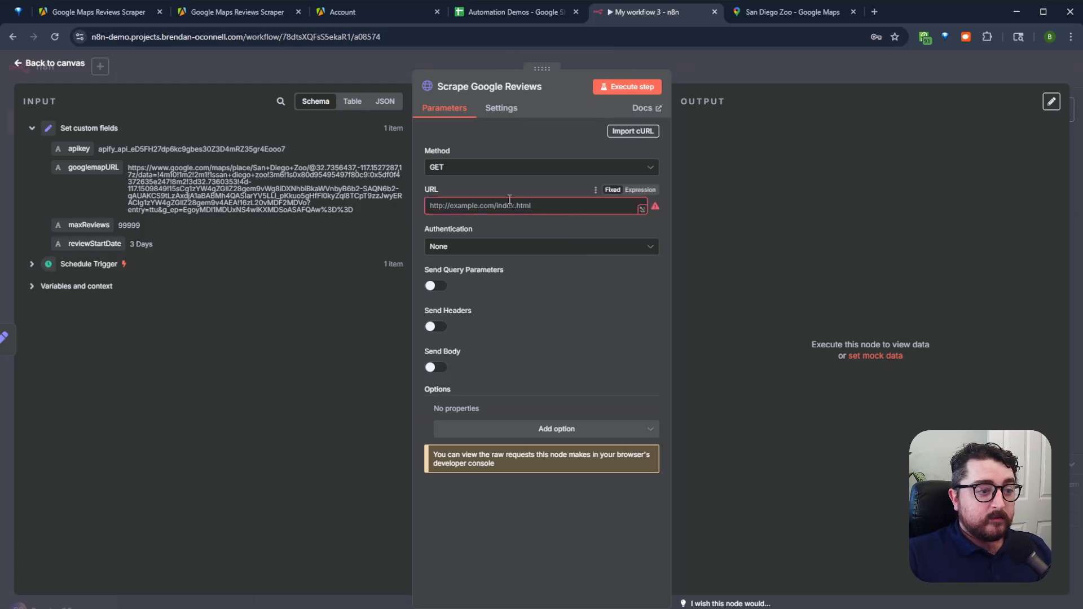
left_click(468, 169)
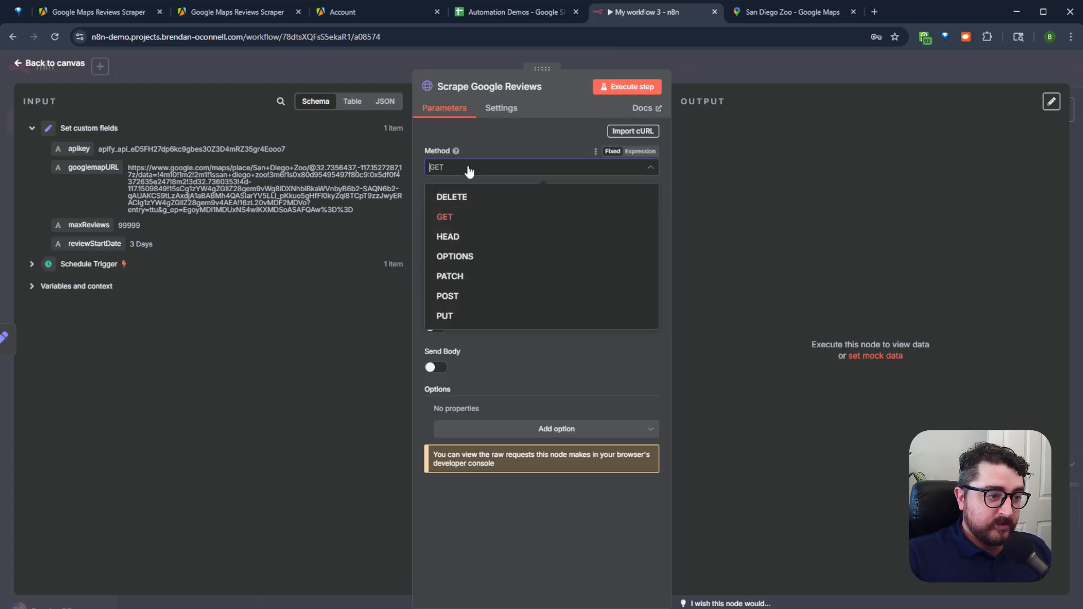
left_click(464, 296)
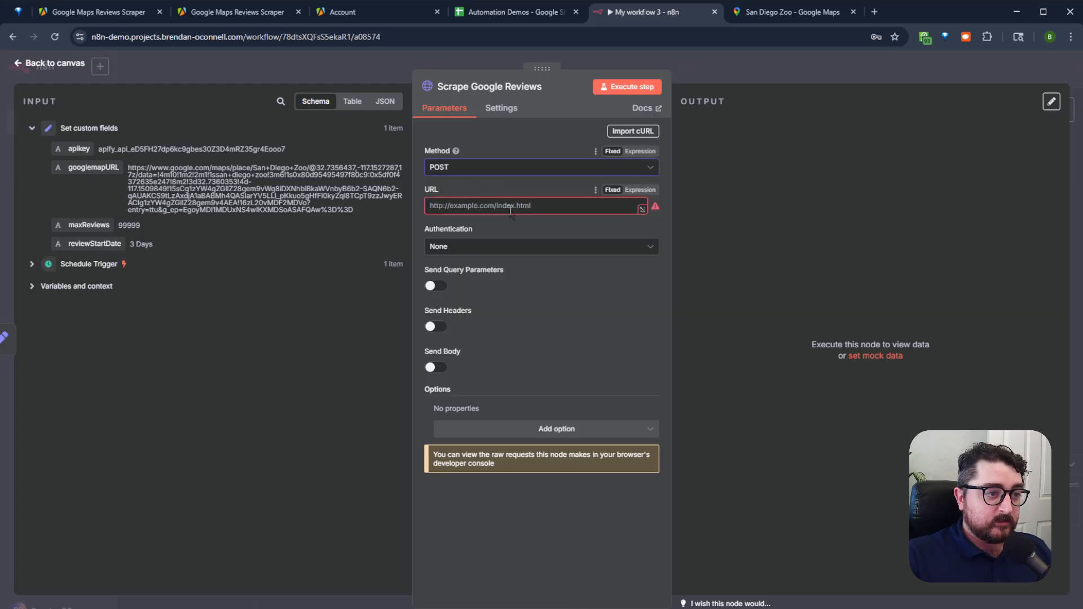
Switch to Apify and copy the Google Maps Reviews Scraper's "Run Actor synchronously and get dataset items" API endpoint URL
left_click(248, 12)
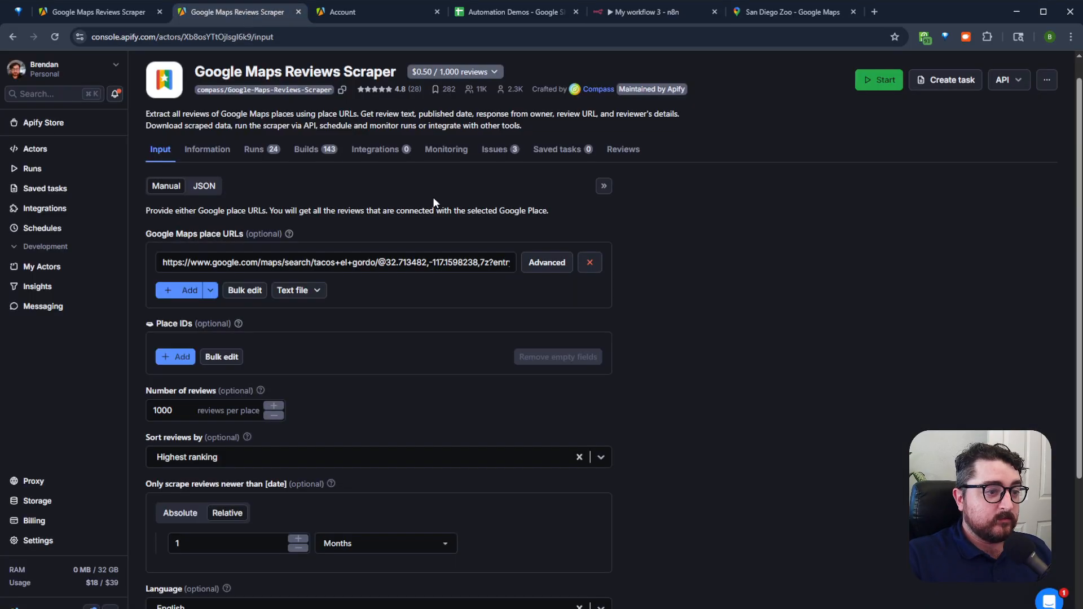
left_click(1010, 79)
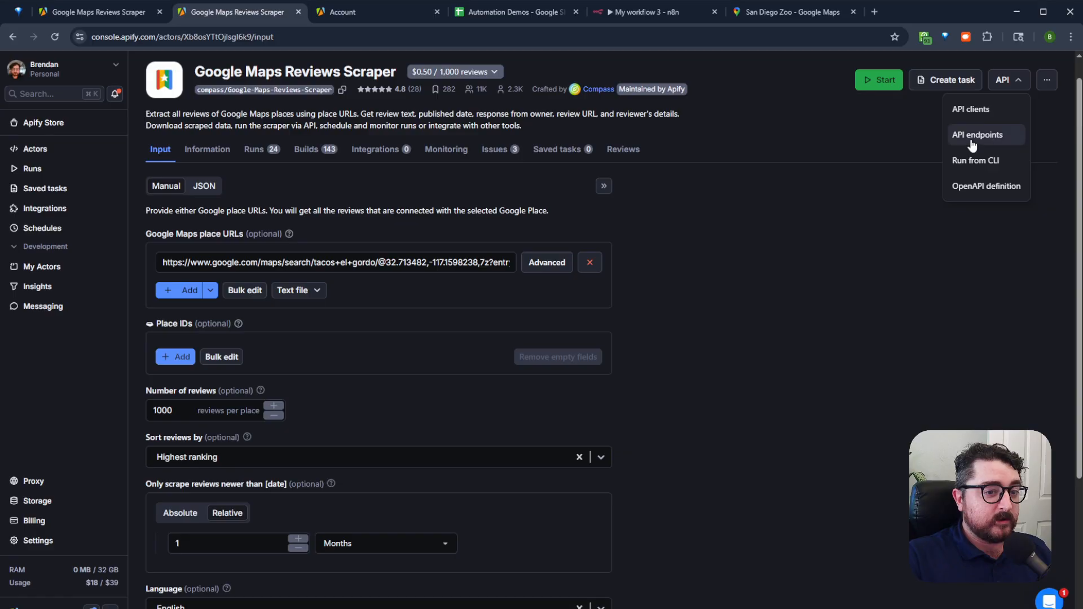
left_click(971, 142)
scroll(400, 269, "down", 2)
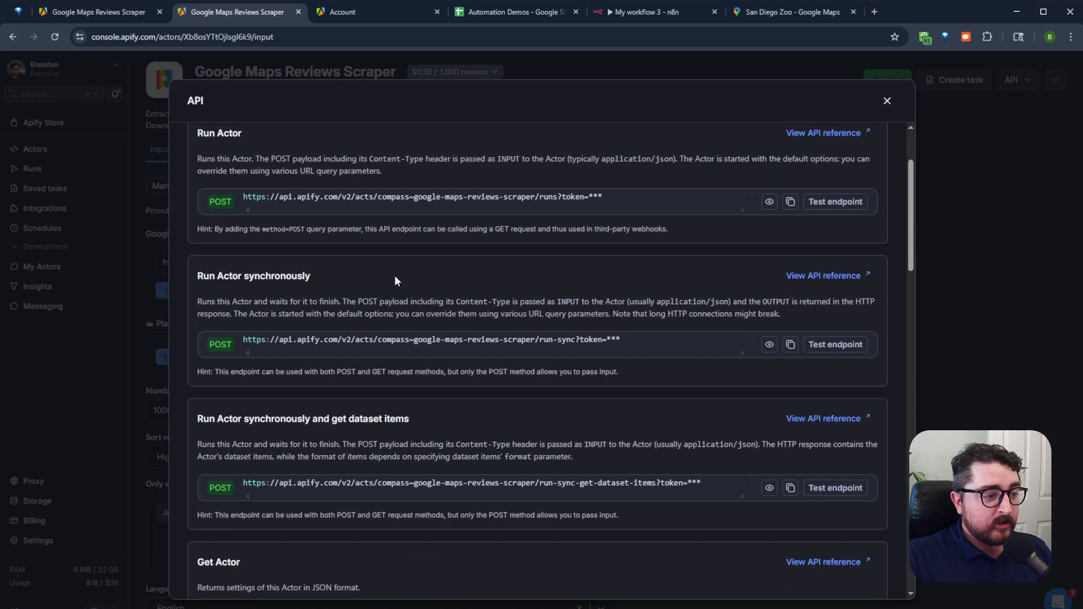
left_click_drag(185, 417, 330, 421)
left_click(395, 420)
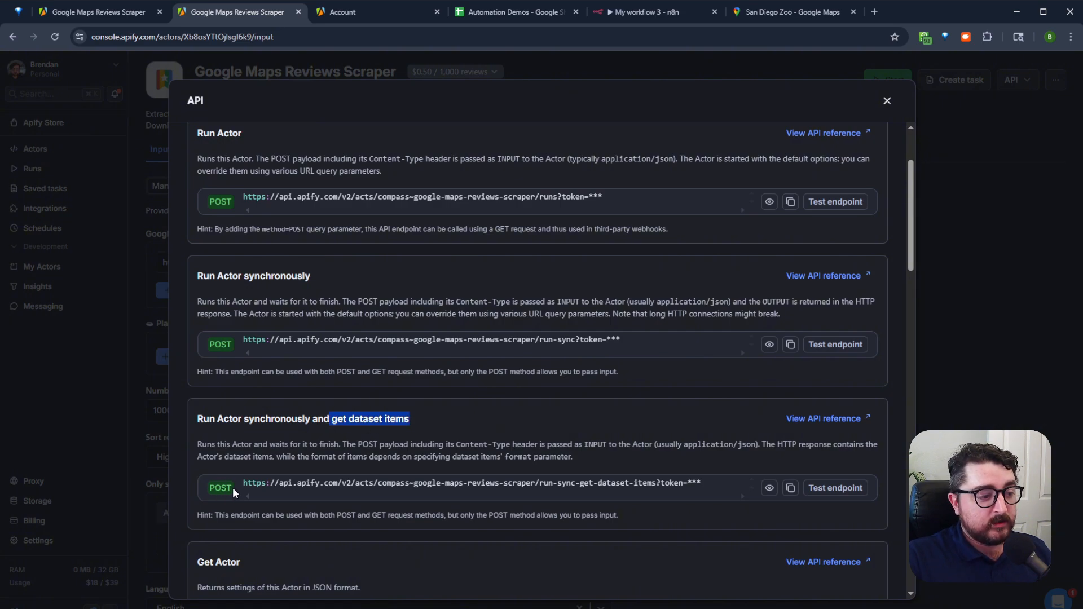
left_click(790, 489)
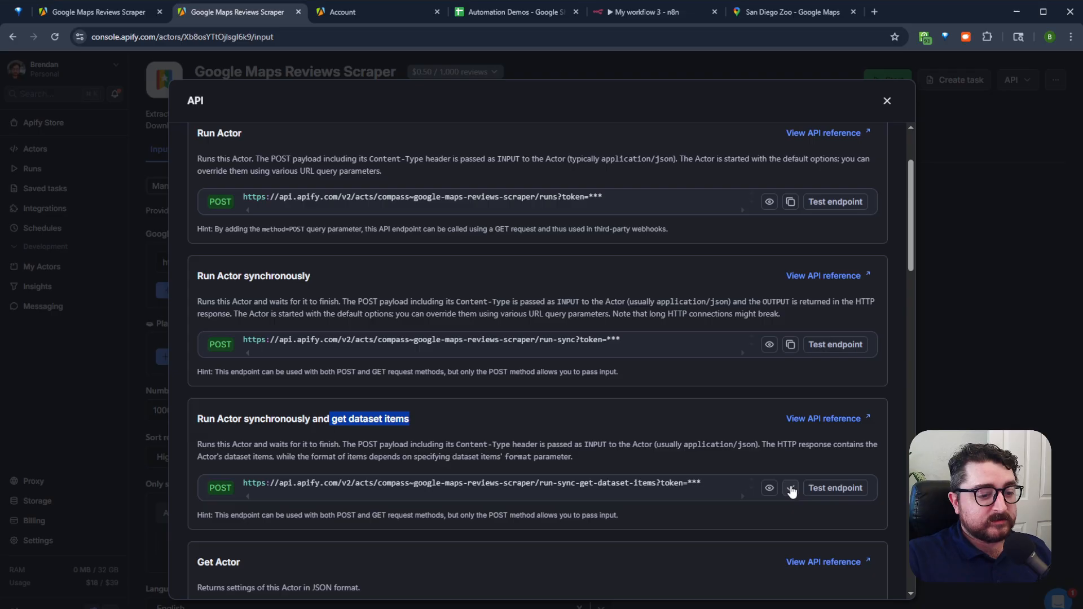
Return to n8n and paste the copied endpoint, including its API token, as the URL of the POST request
left_click(643, 11)
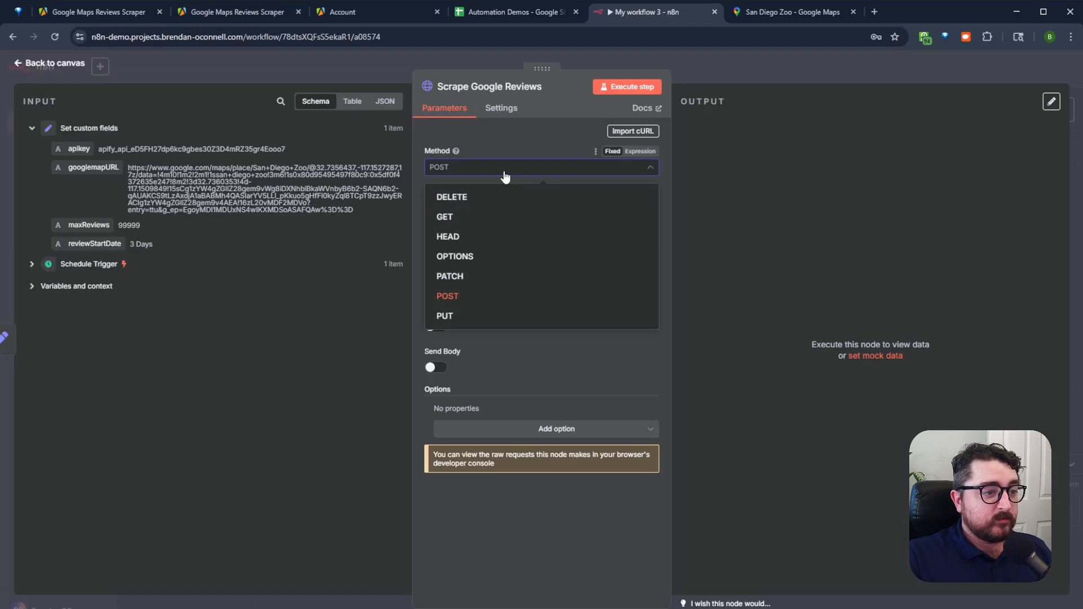
left_click(473, 296)
left_click(492, 206)
key("ctrl+v")
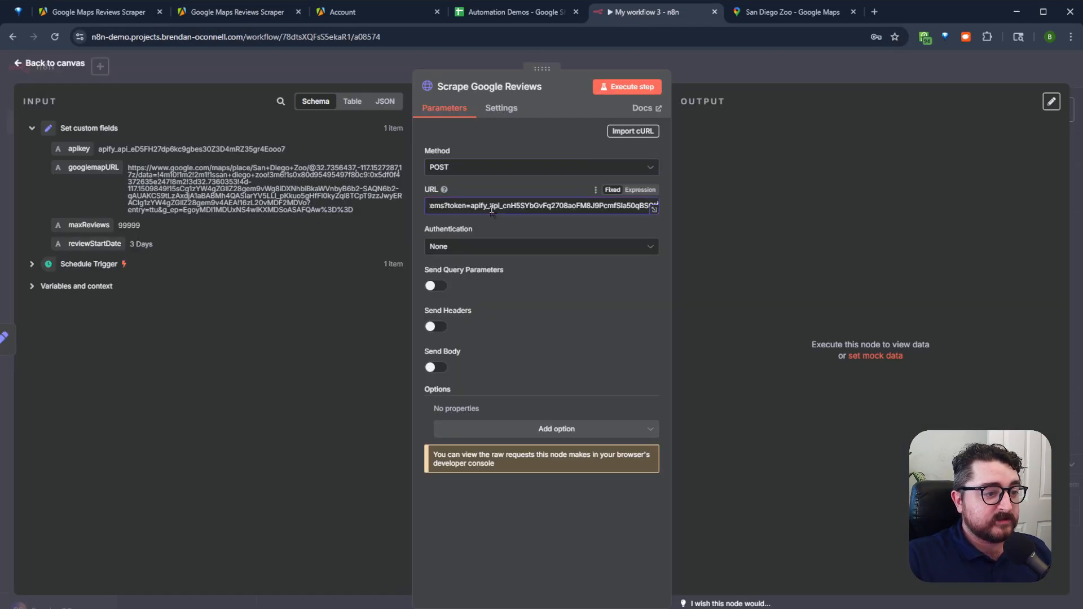
left_click(601, 293)
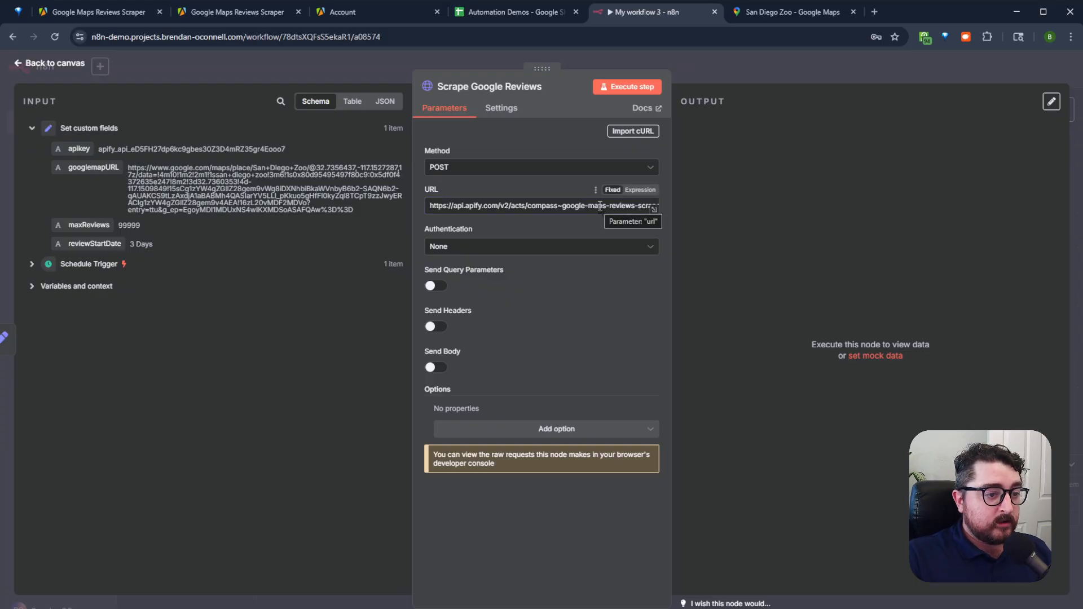
Remove the token query string from the request URL so that it ends in run-sync-get-dataset-items
left_click_drag(601, 206, 740, 205)
left_click(516, 208)
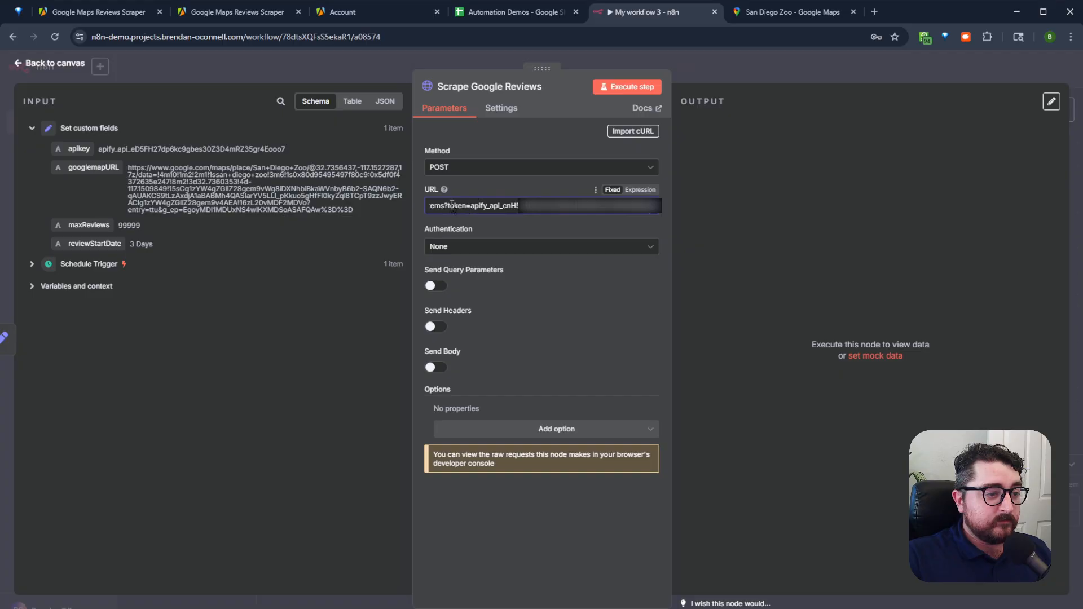
left_click_drag(448, 206, 698, 213)
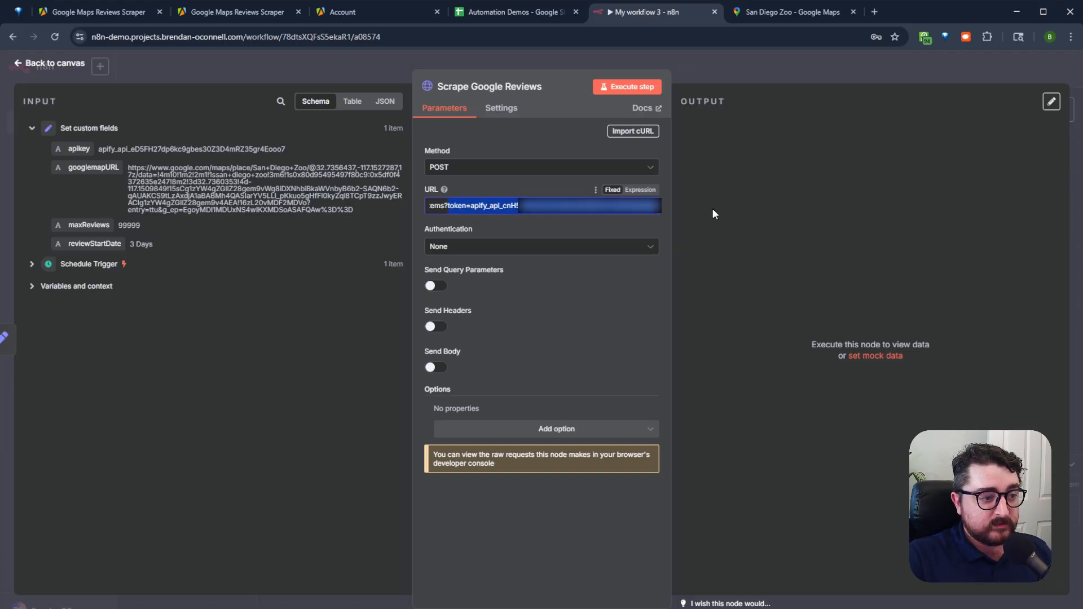
key("BackSpace")
key("BackSpace")
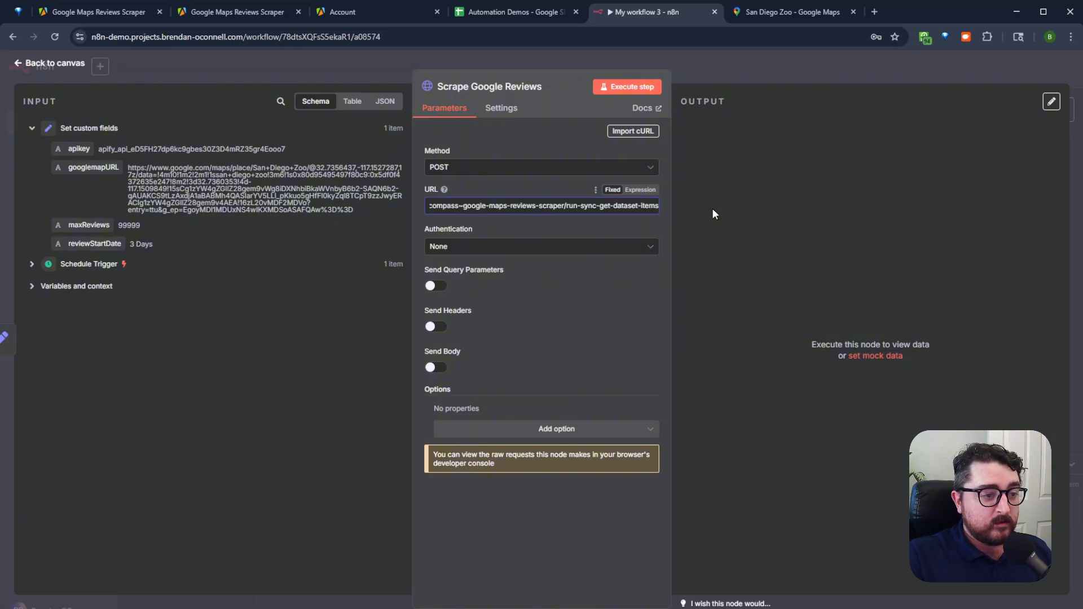
left_click(605, 309)
Enable query parameters and add one named token, with the apikey field from Set custom fields as its value
left_click(437, 286)
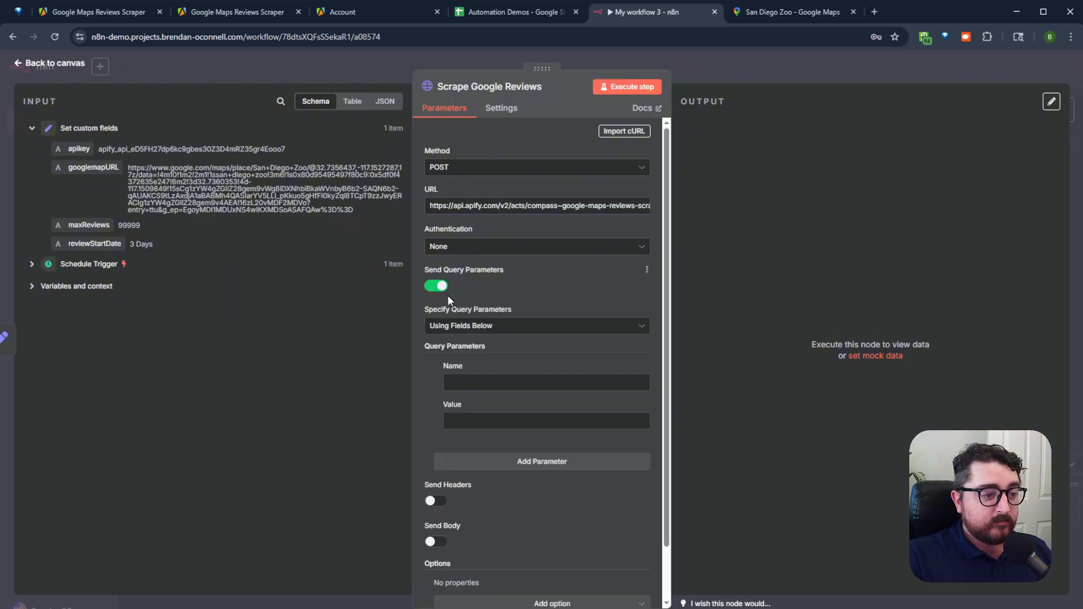
left_click(480, 378)
type("tiken")
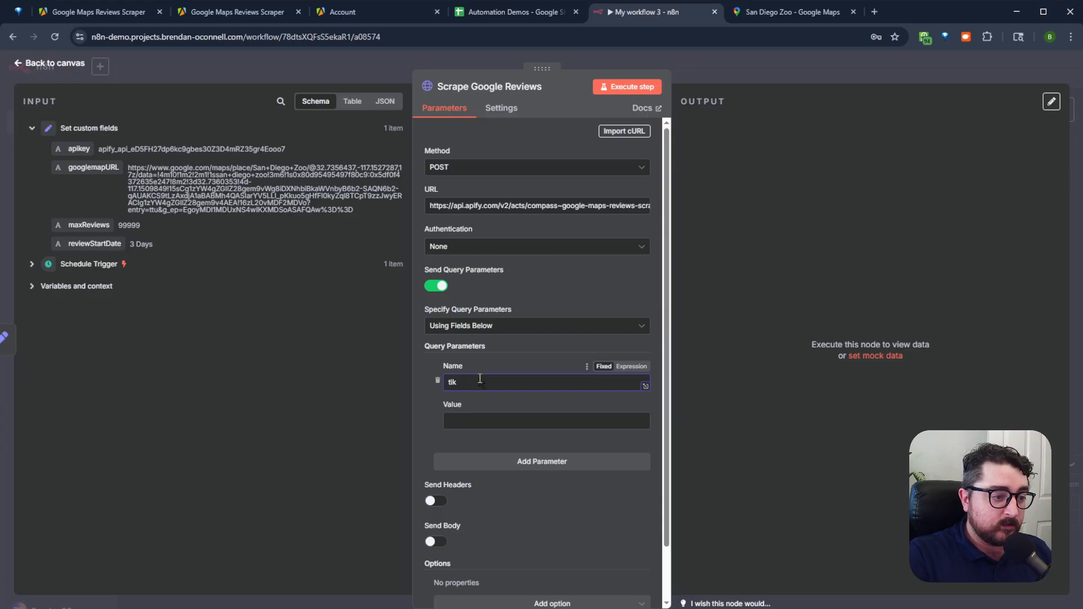
key("BackSpace")
key("BackSpace")
type("oken")
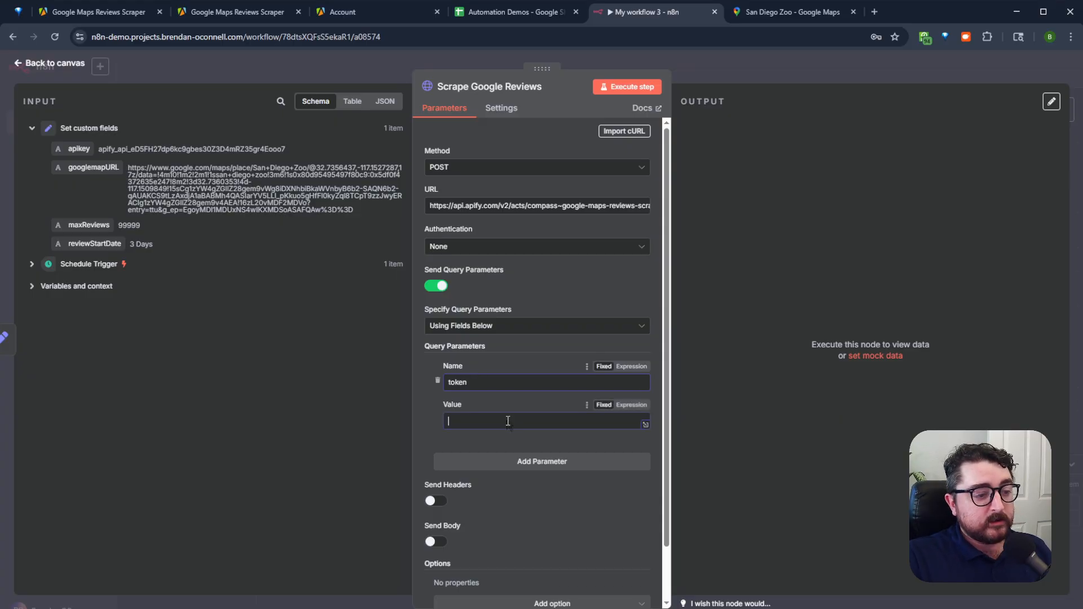
left_click(448, 421)
left_click_drag(79, 148, 452, 420)
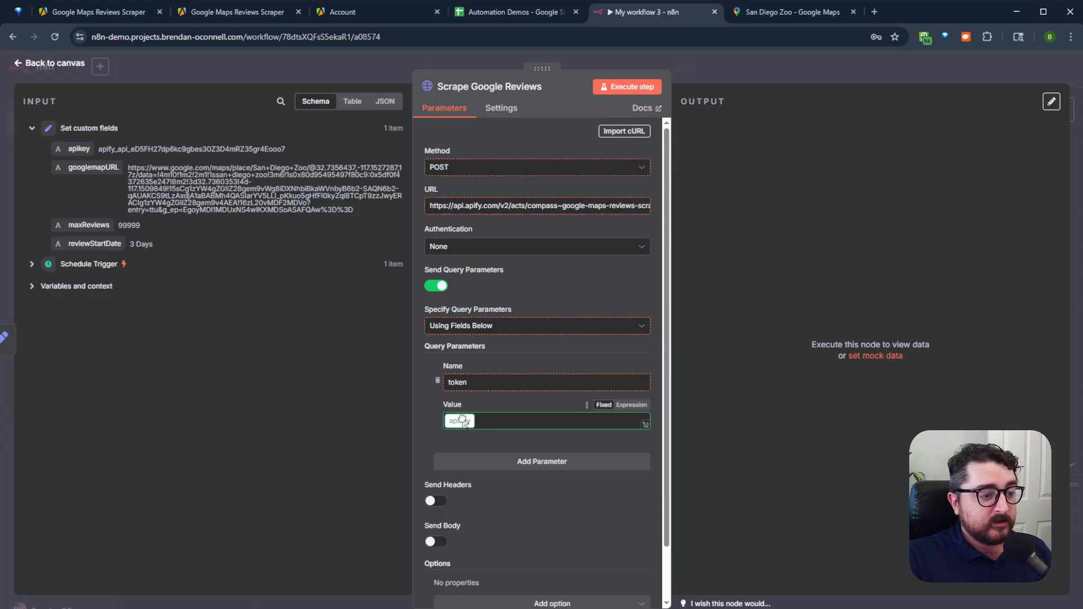
left_click(524, 400)
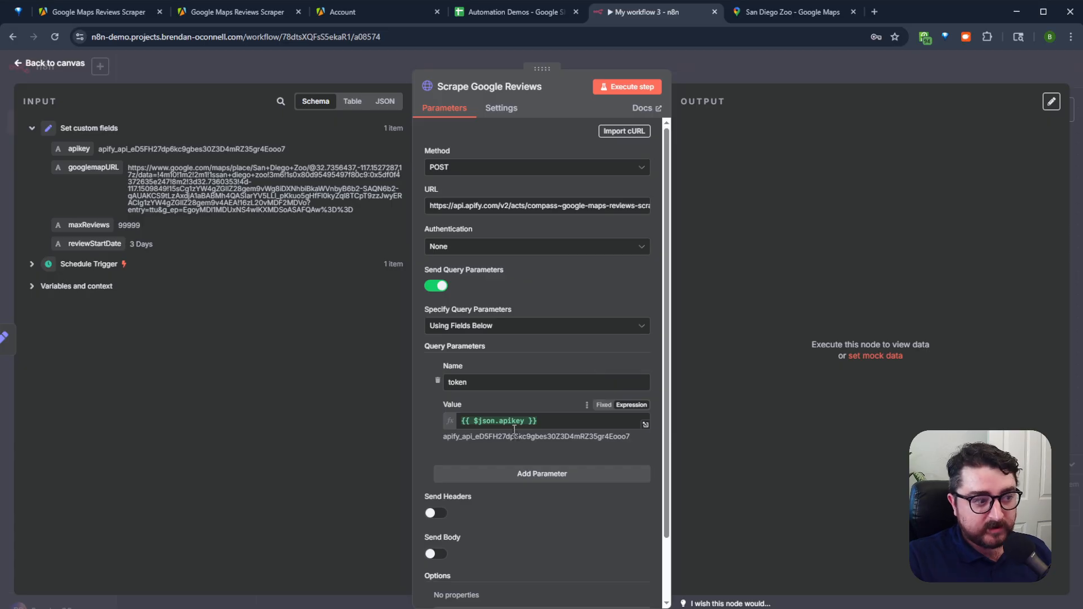
Enable sending a request body with JSON content type and specify the body using JSON
scroll(541, 434, "down", 2)
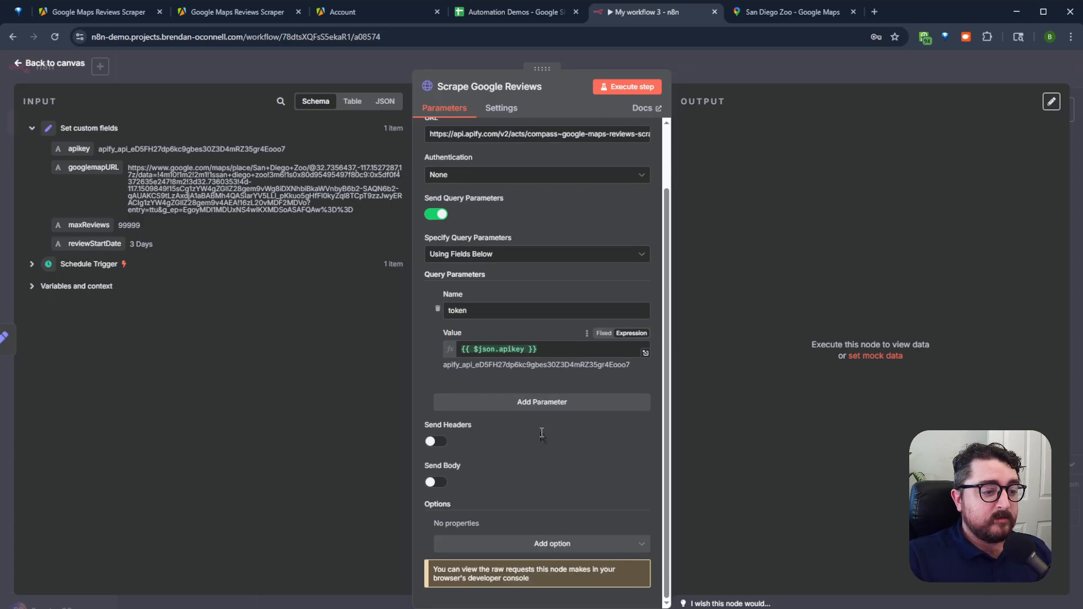
left_click(435, 481)
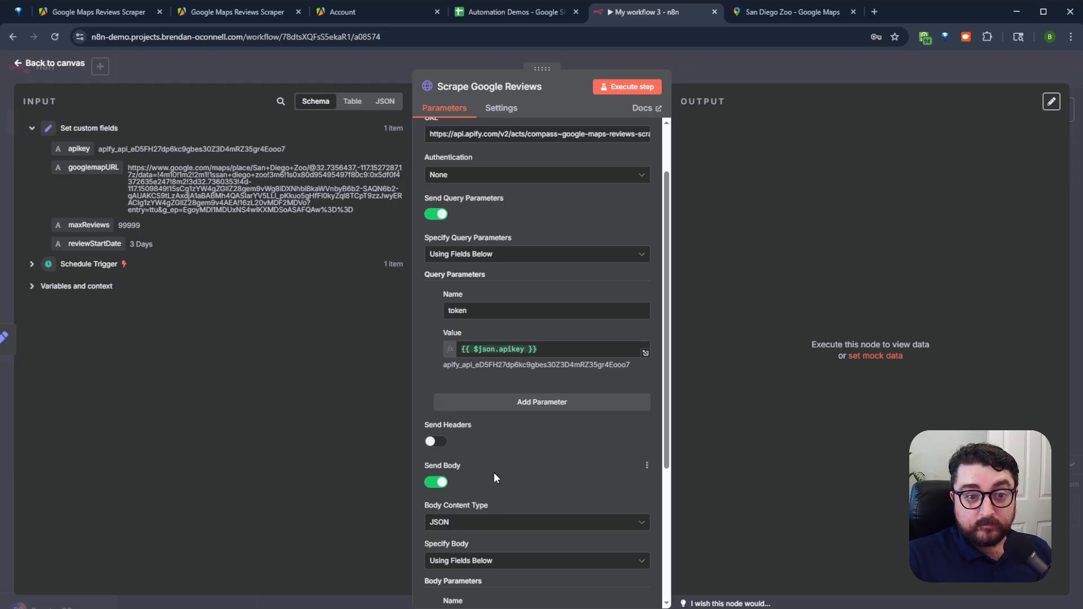
scroll(492, 472, "down", 3)
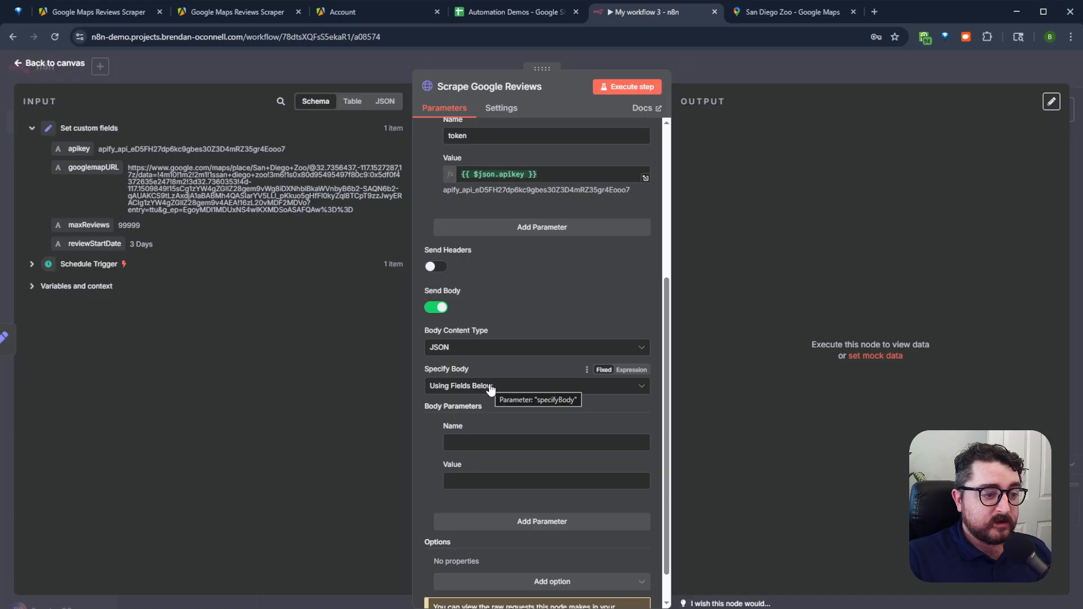
left_click(482, 347)
left_click(485, 348)
left_click(472, 388)
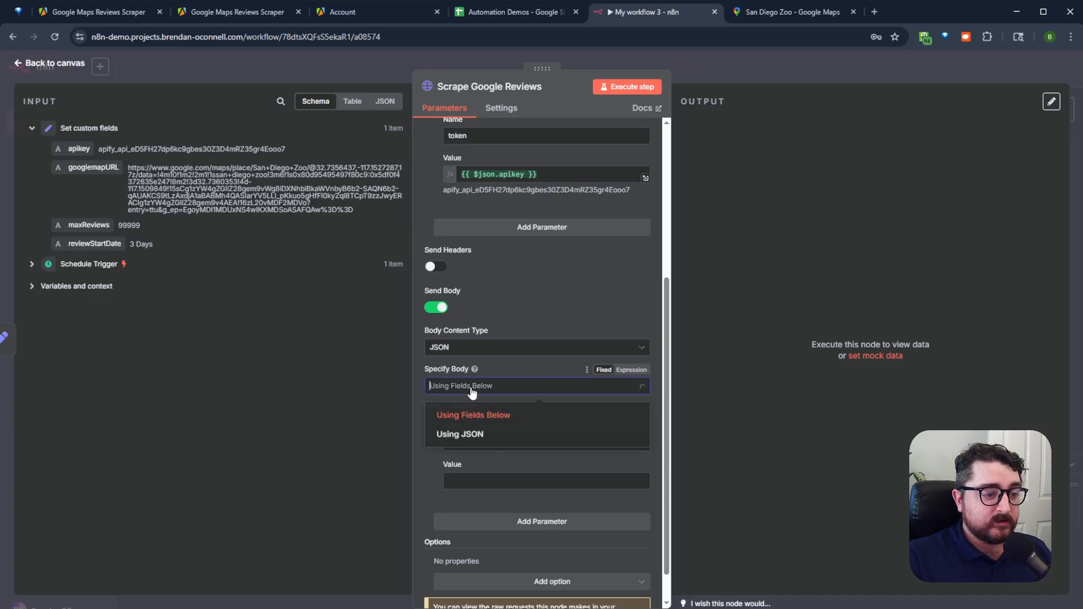
left_click(474, 436)
left_click(470, 454)
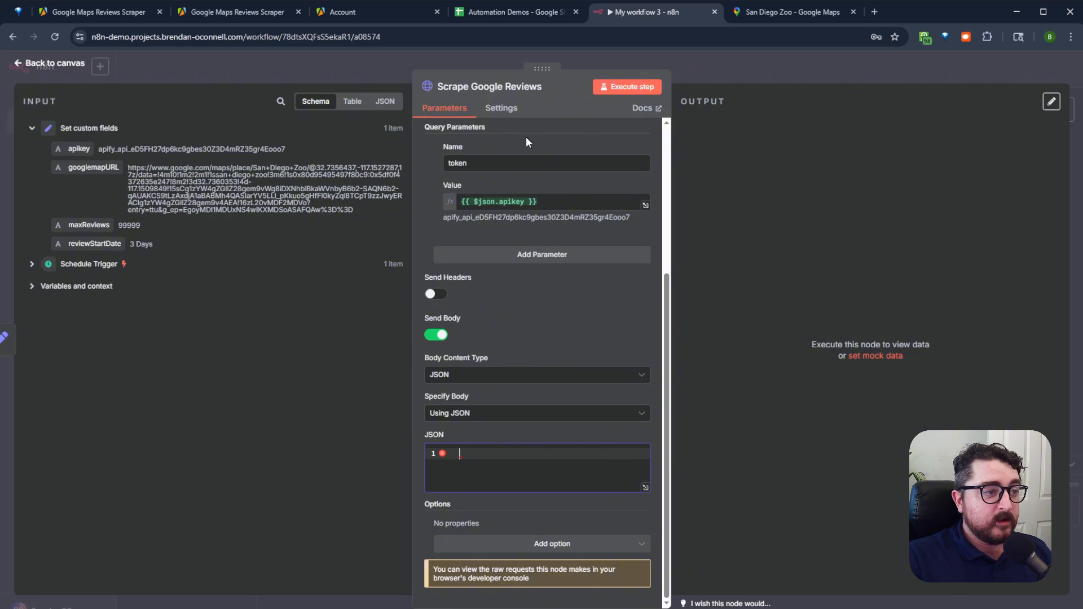
Close the Apify Account page and copy the Google Maps Reviews Scraper's entire input in its JSON view
middle_click(359, 12)
left_click(238, 12)
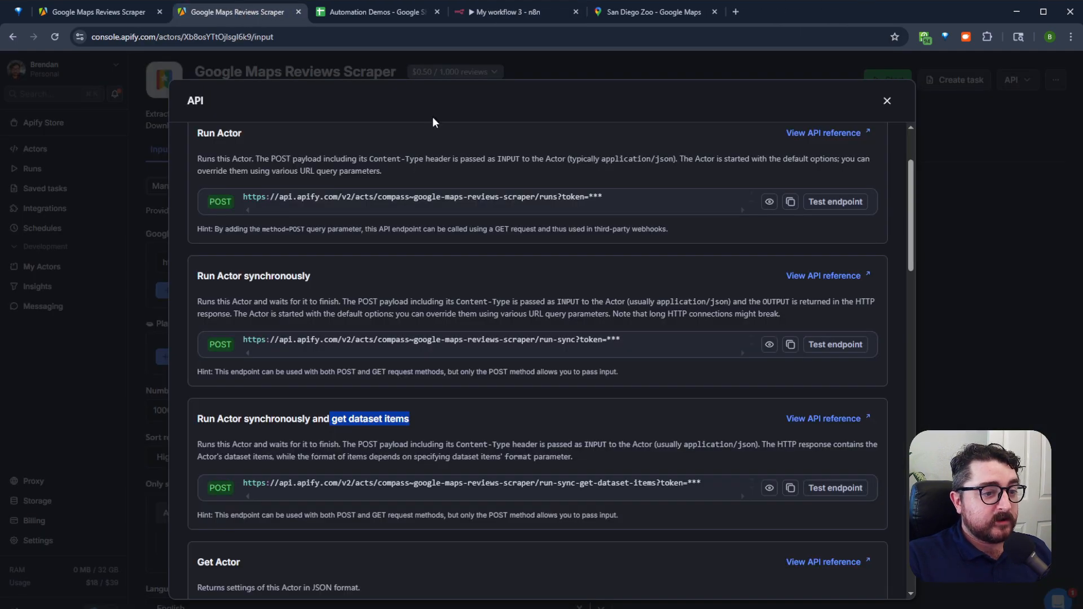
left_click(886, 101)
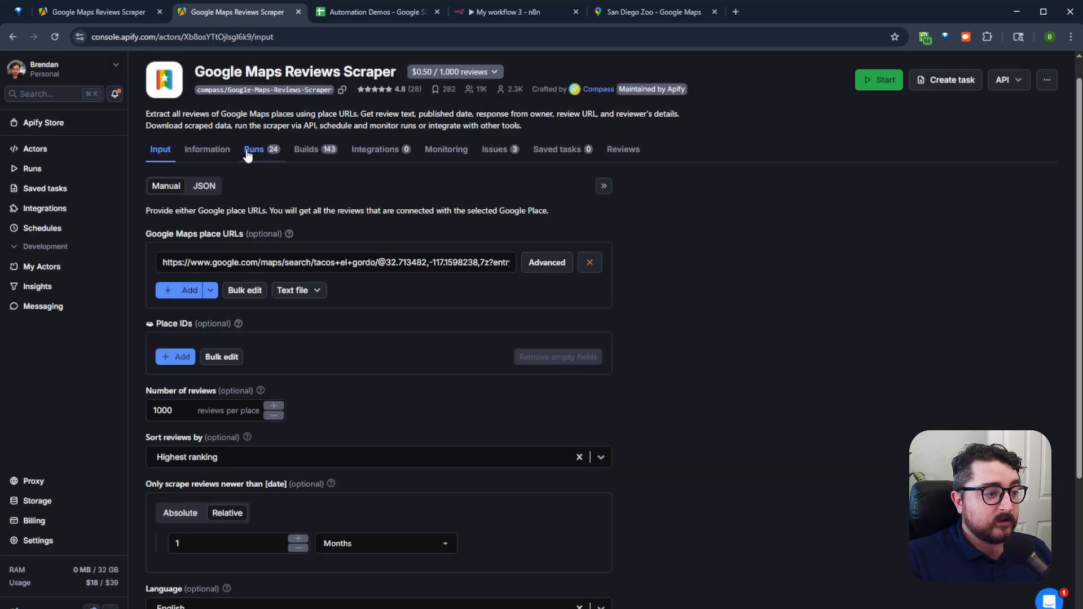
left_click(204, 186)
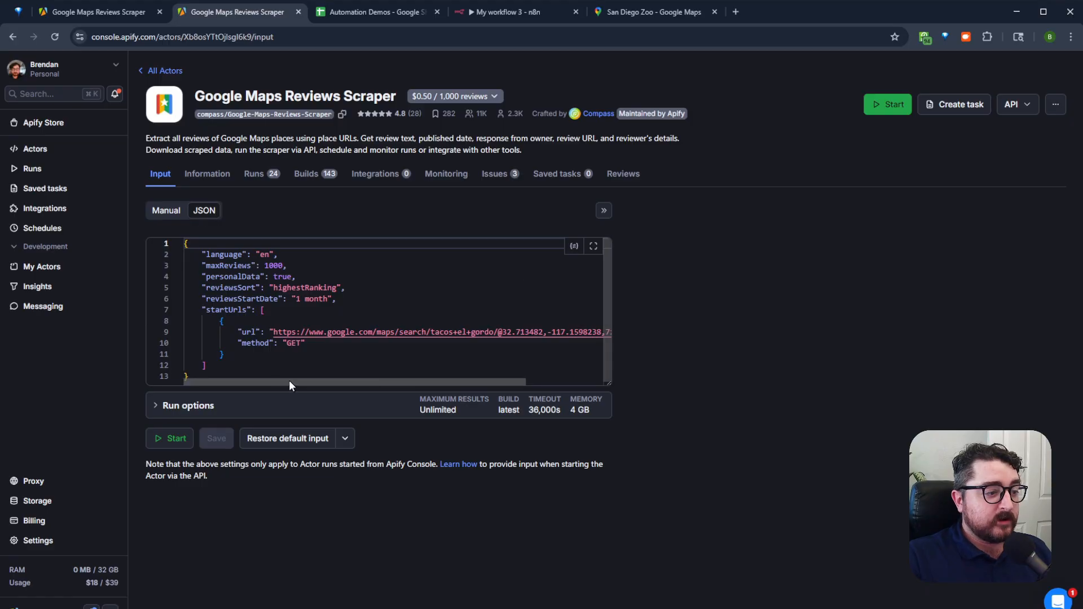
left_click(324, 351)
key("ctrl+a")
key("ctrl+c")
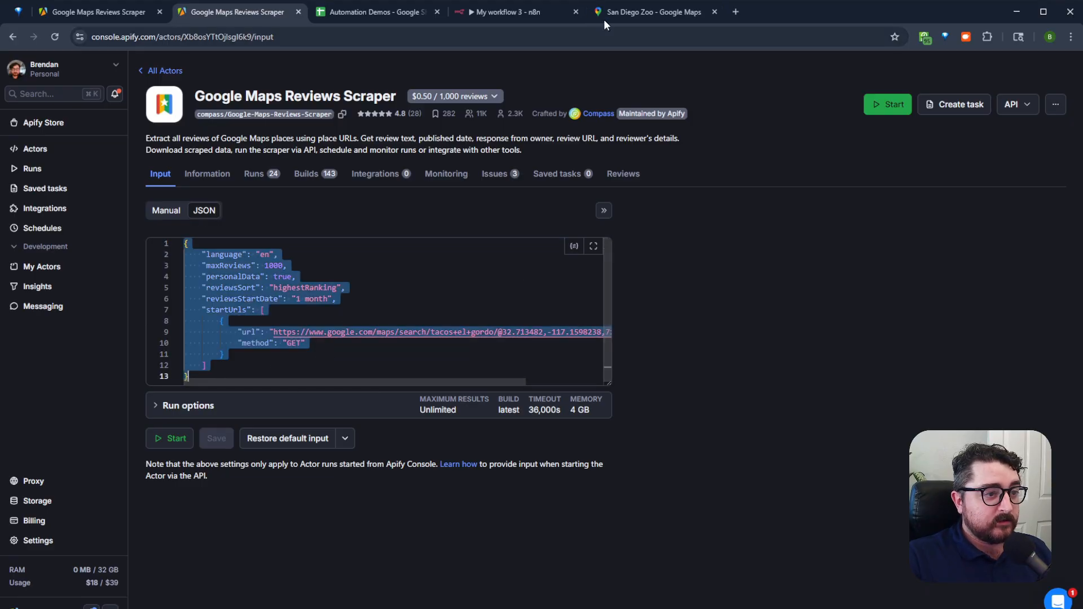
Paste the copied scraper input as the JSON body of the Scrape Google Reviews node in n8n
left_click(512, 12)
left_click(483, 445)
key("ctrl+v")
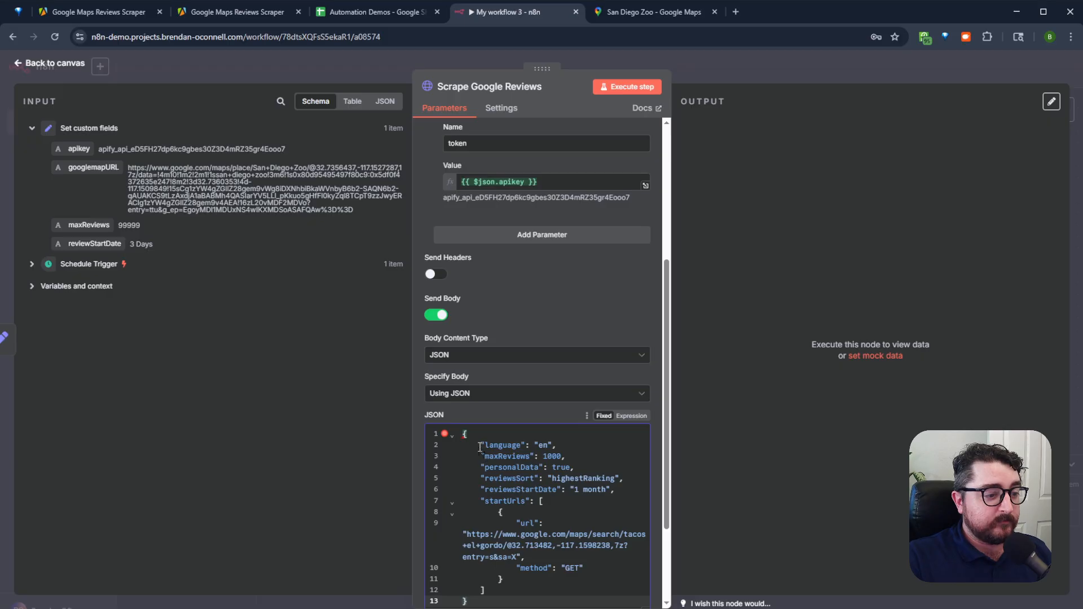
left_click(575, 478)
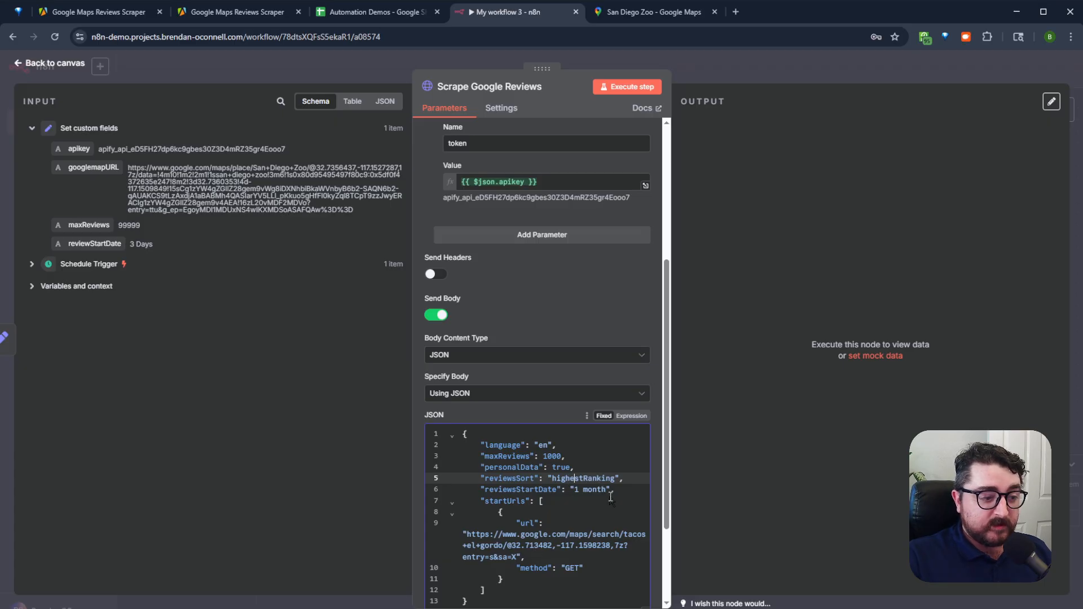
Replace the maxReviews value in the JSON body with the maxReviews field from Set custom fields, working in the expanded expression editor
left_click_drag(561, 455, 550, 455)
double_click(550, 456)
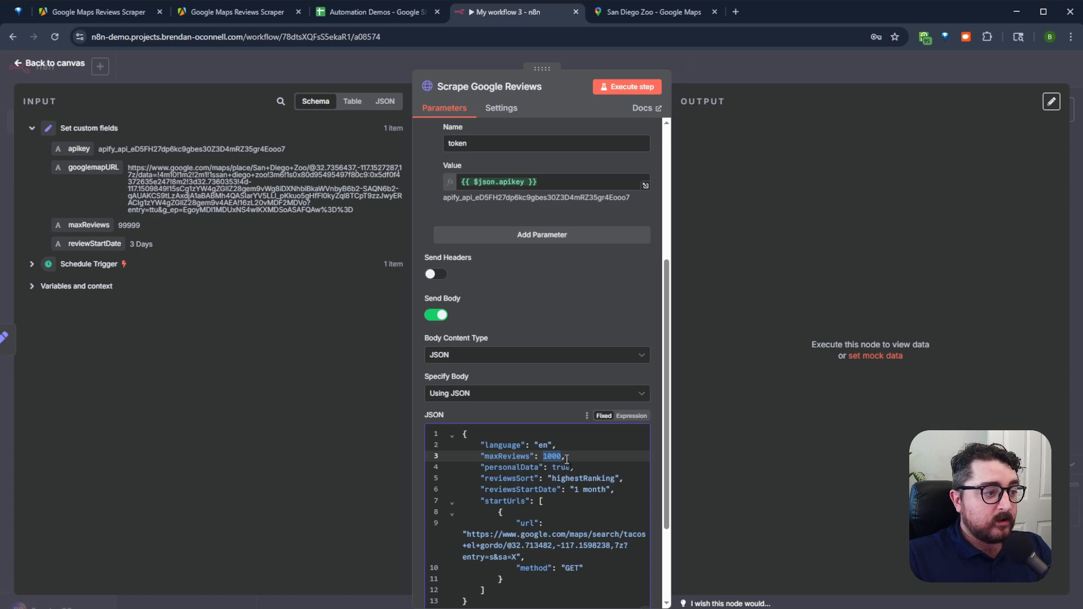
key("BackSpace")
left_click_drag(91, 225, 541, 459)
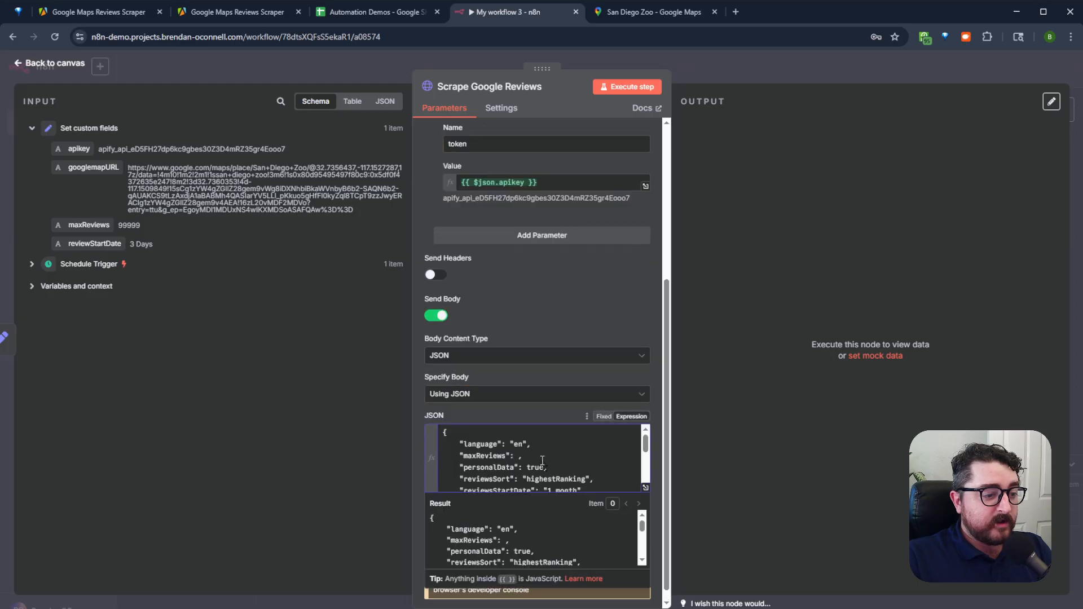
left_click(646, 476)
left_click_drag(371, 293, 257, 293)
key("ctrl+c")
key("BackSpace")
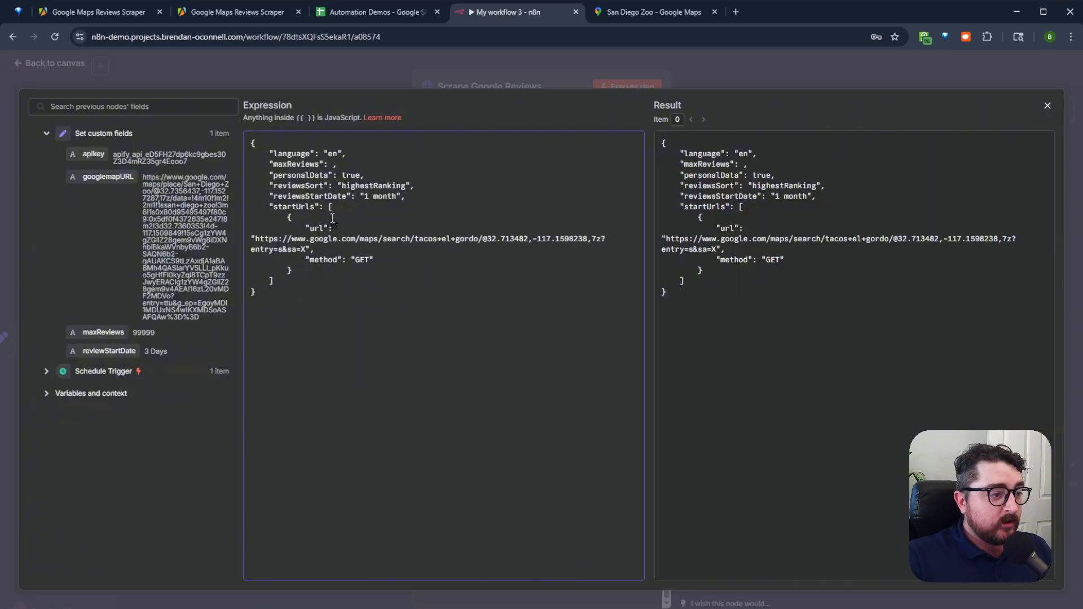
left_click(333, 164)
key("ctrl+v")
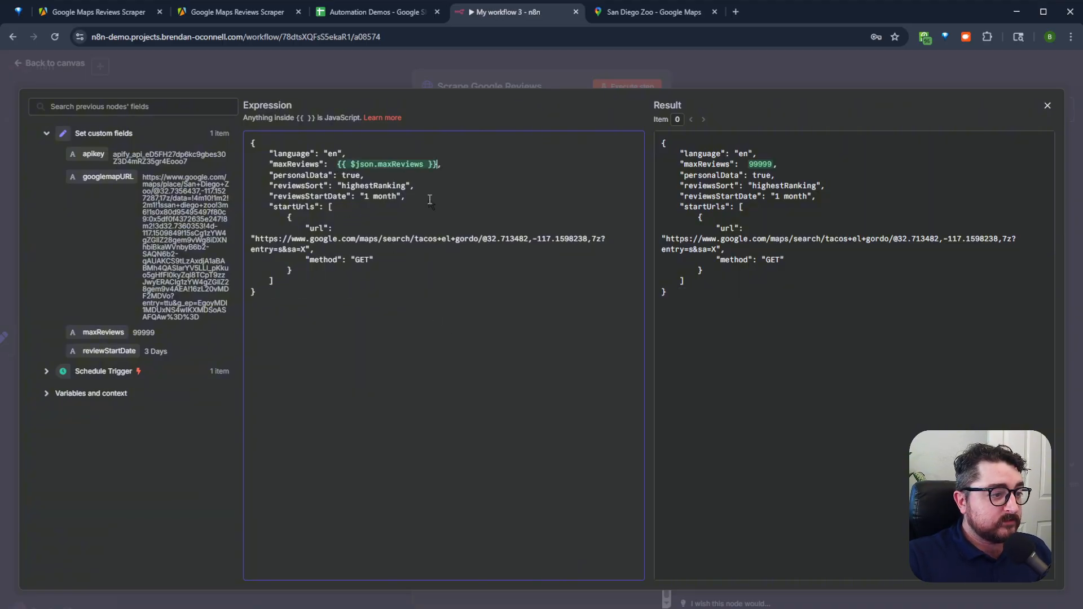
left_click_drag(777, 165, 756, 163)
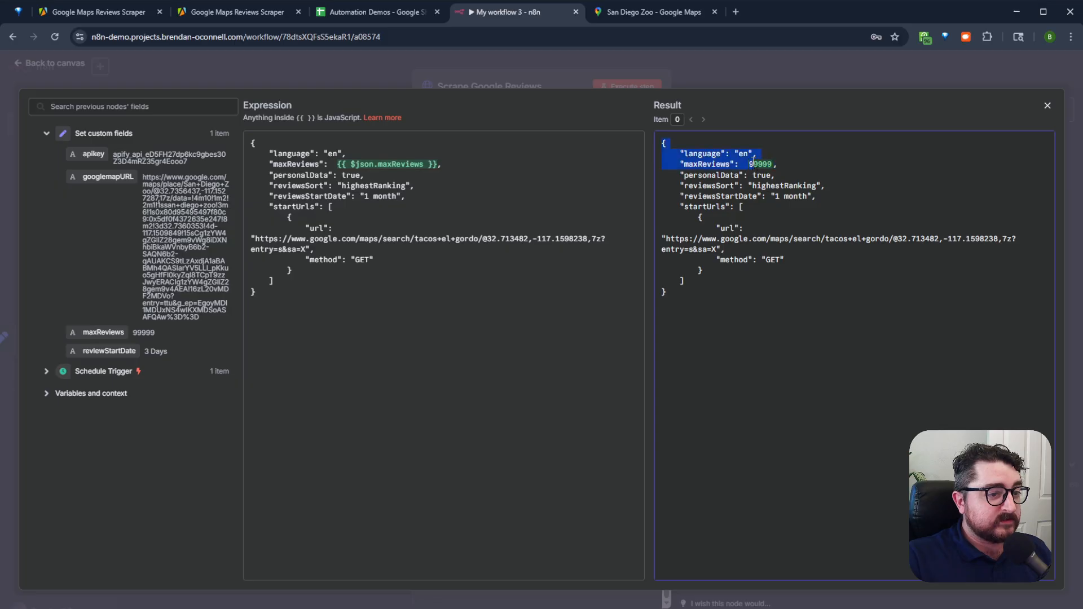
left_click(773, 167)
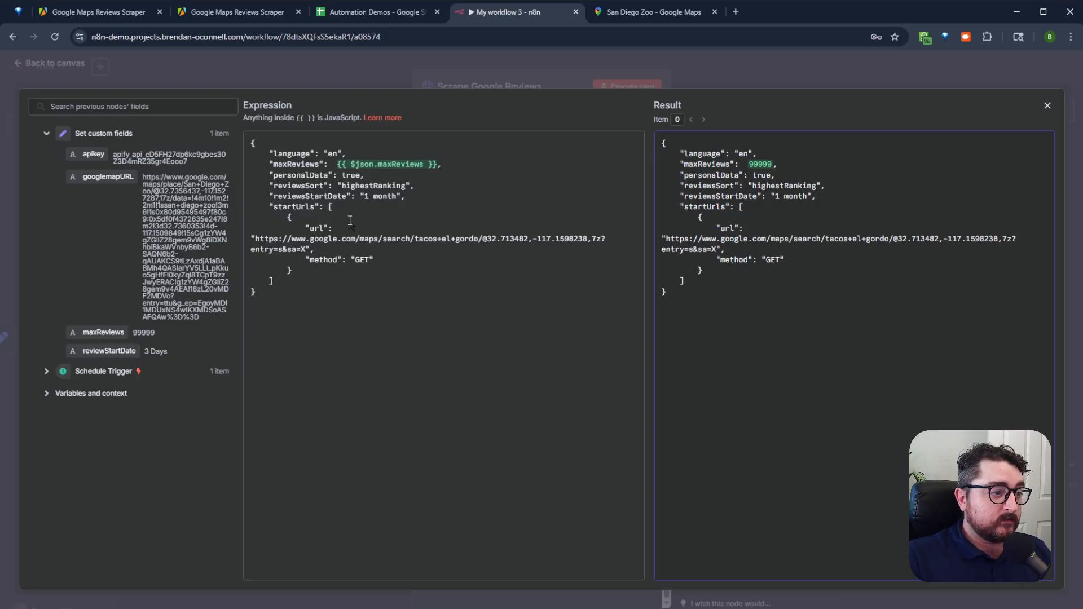
Replace the reviewsStartDate value between the quotes with the reviewStartDate field from Set custom fields
left_click_drag(397, 197, 365, 197)
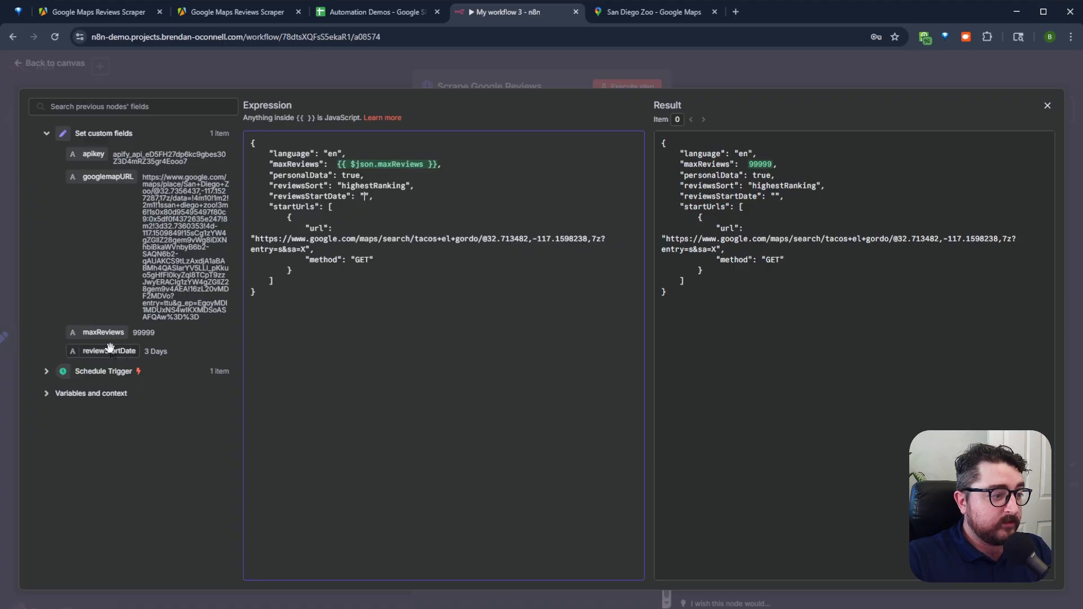
left_click_drag(108, 351, 365, 197)
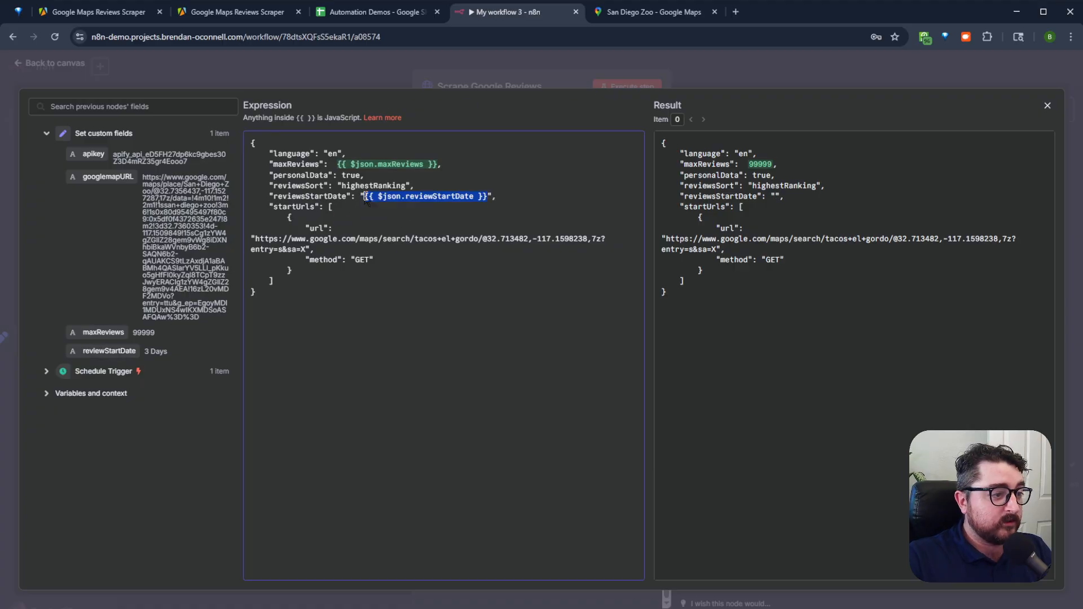
left_click_drag(663, 143, 764, 199)
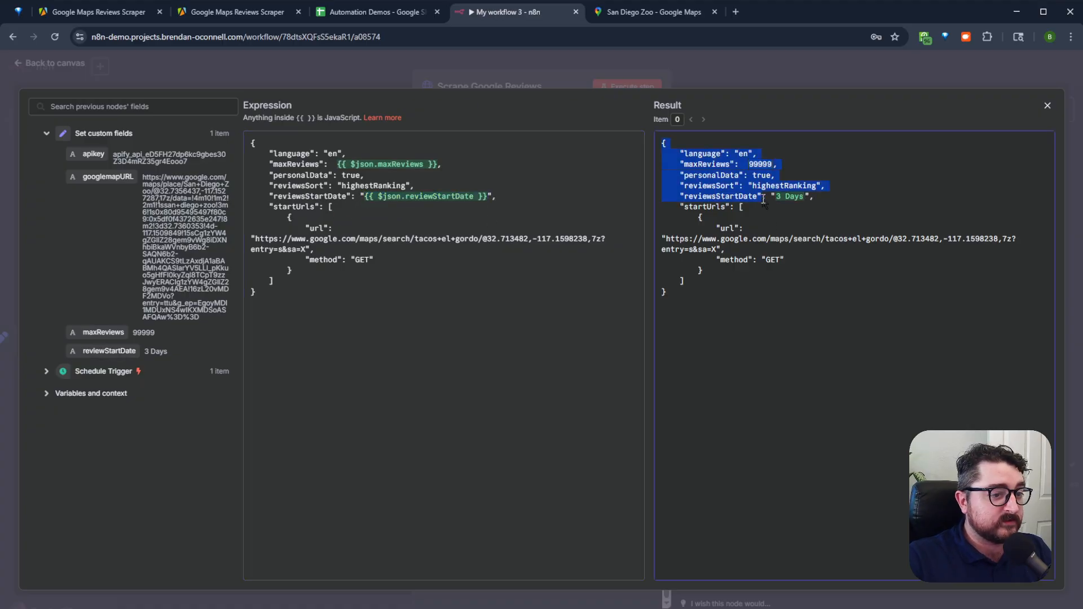
left_click(795, 202)
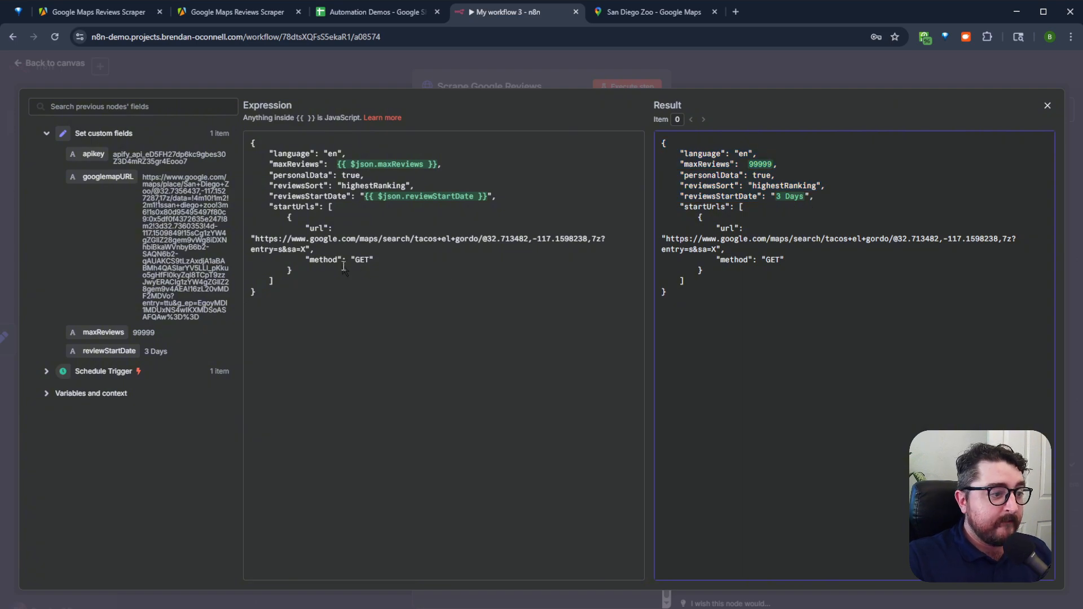
Replace the start URL between the quotes with the googlemapURL field and close the expanded expression editor
left_click_drag(306, 249, 255, 238)
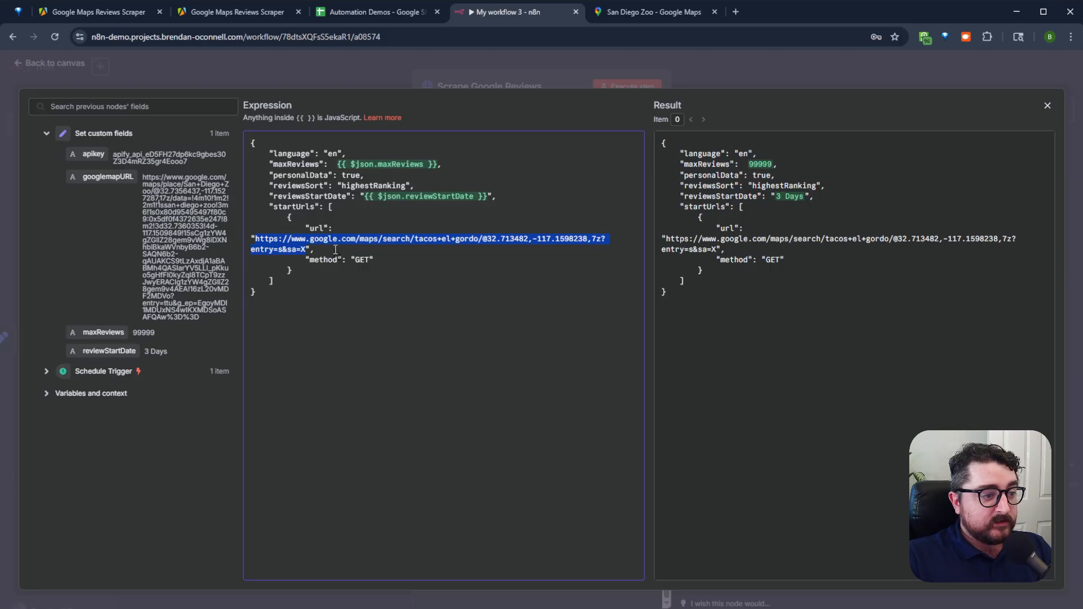
key("BackSpace")
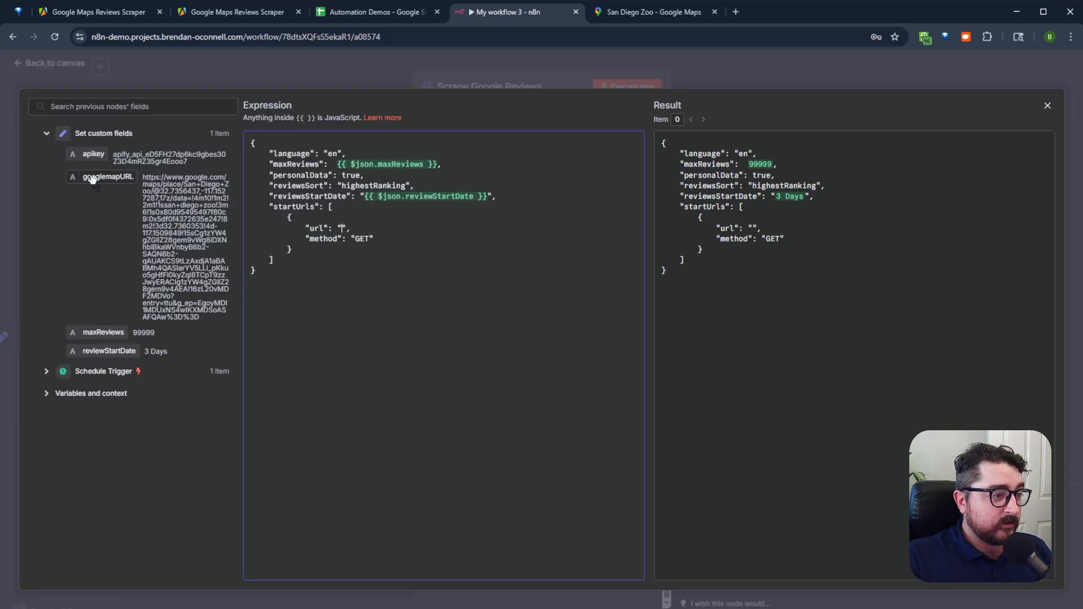
left_click_drag(92, 178, 339, 231)
left_click(473, 243)
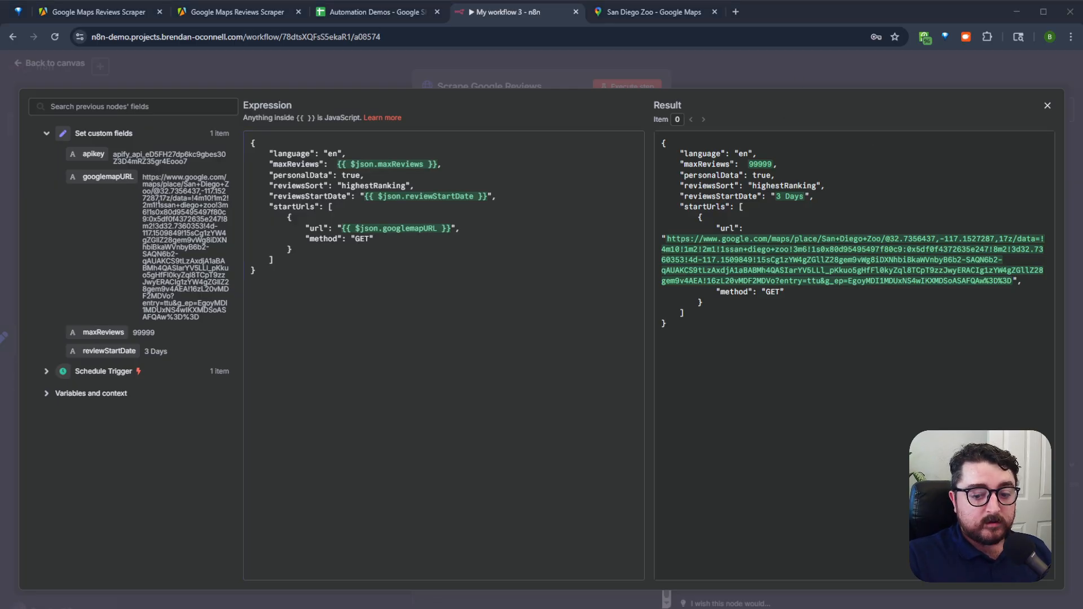
left_click(385, 249)
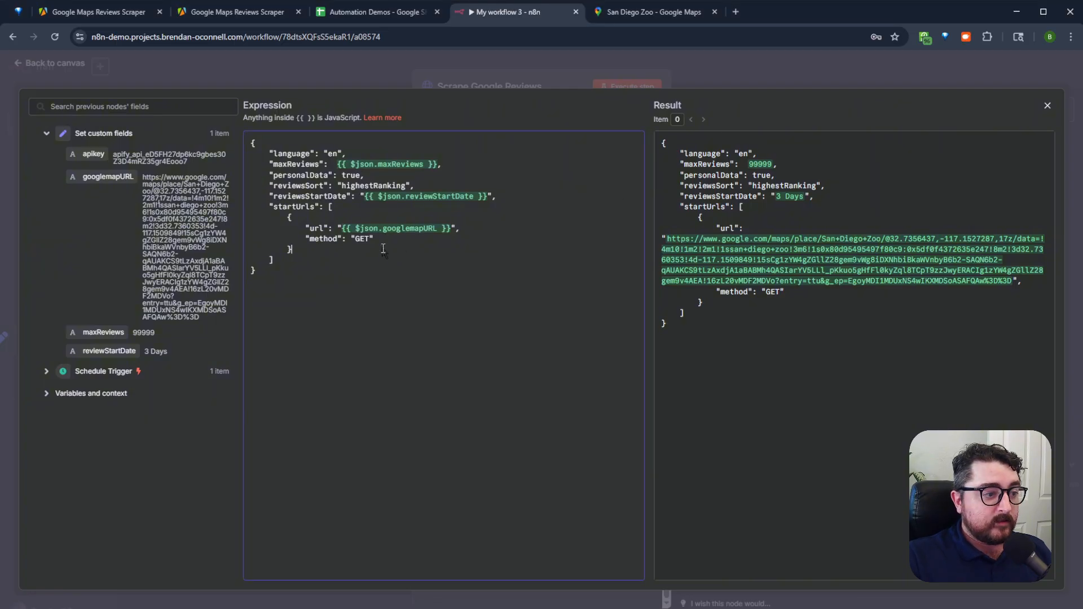
left_click(719, 72)
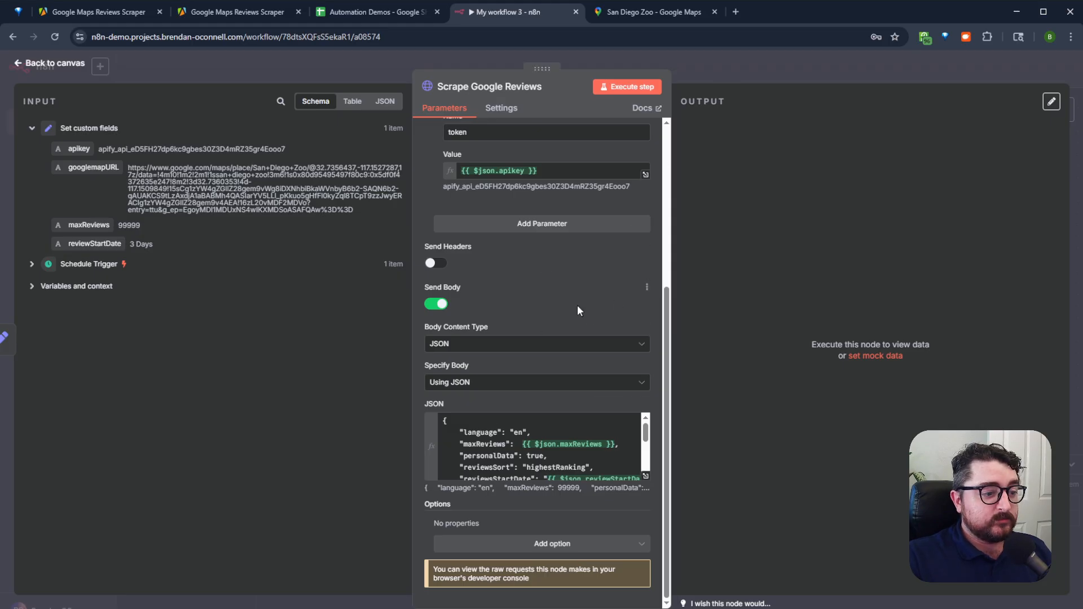
Check the JSON body's mapped expressions and the resolved reviewsStartDate in the result preview, then return to the canvas
scroll(575, 452, "down", 5)
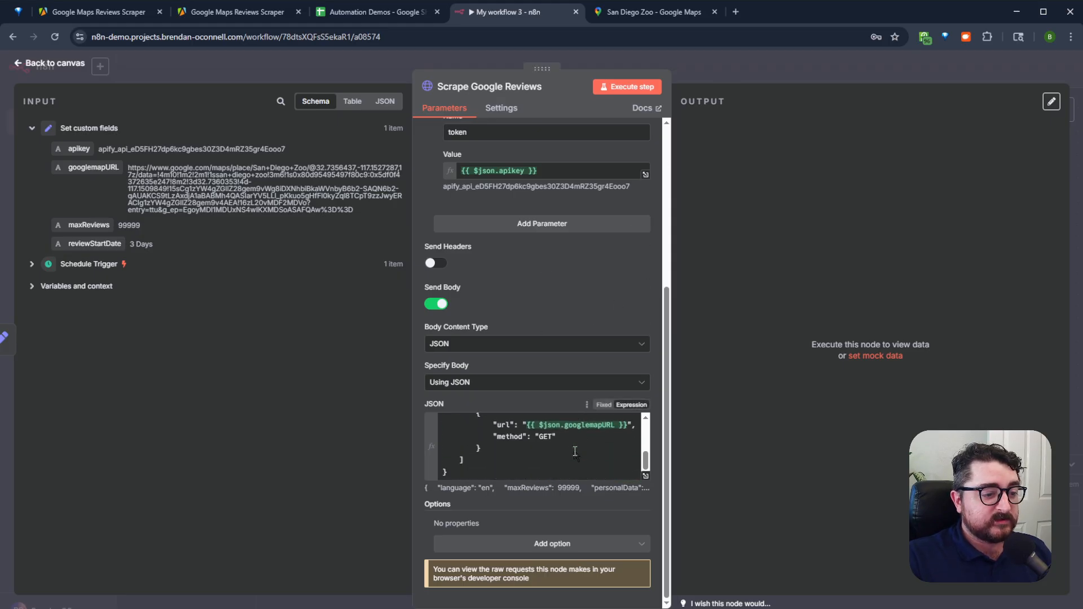
scroll(574, 451, "up", 3)
scroll(575, 451, "up", 2)
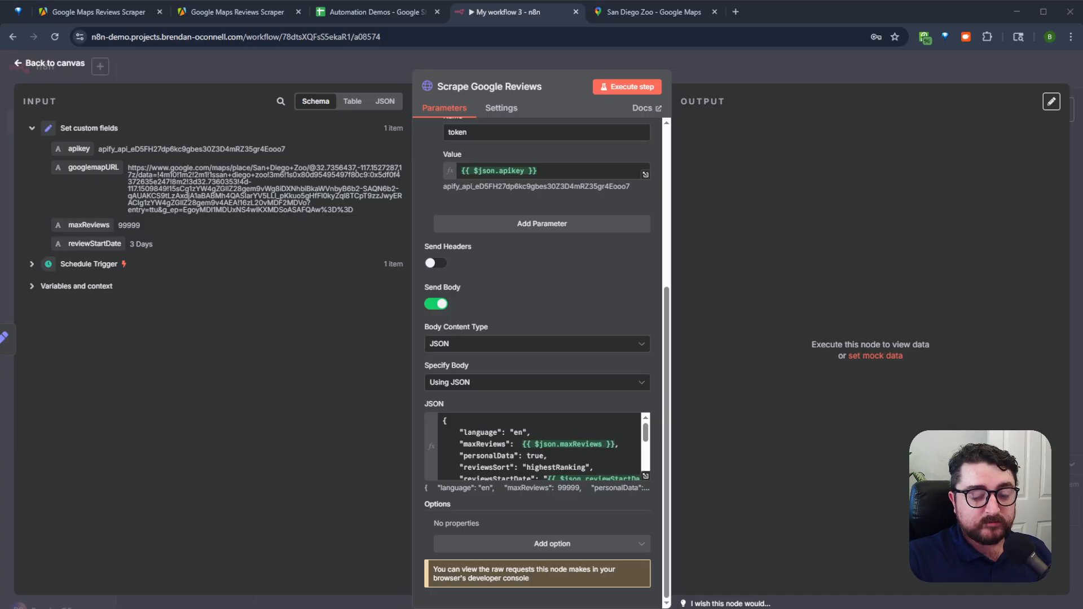
left_click(520, 426)
scroll(520, 426, "down", 2)
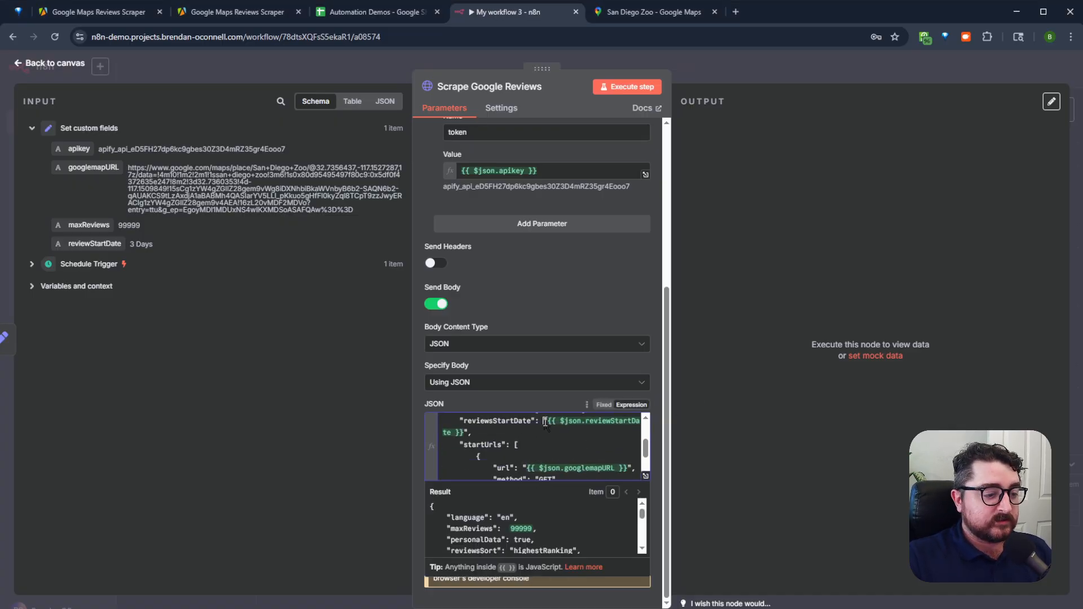
left_click_drag(544, 422, 464, 433)
scroll(560, 539, "down", 2)
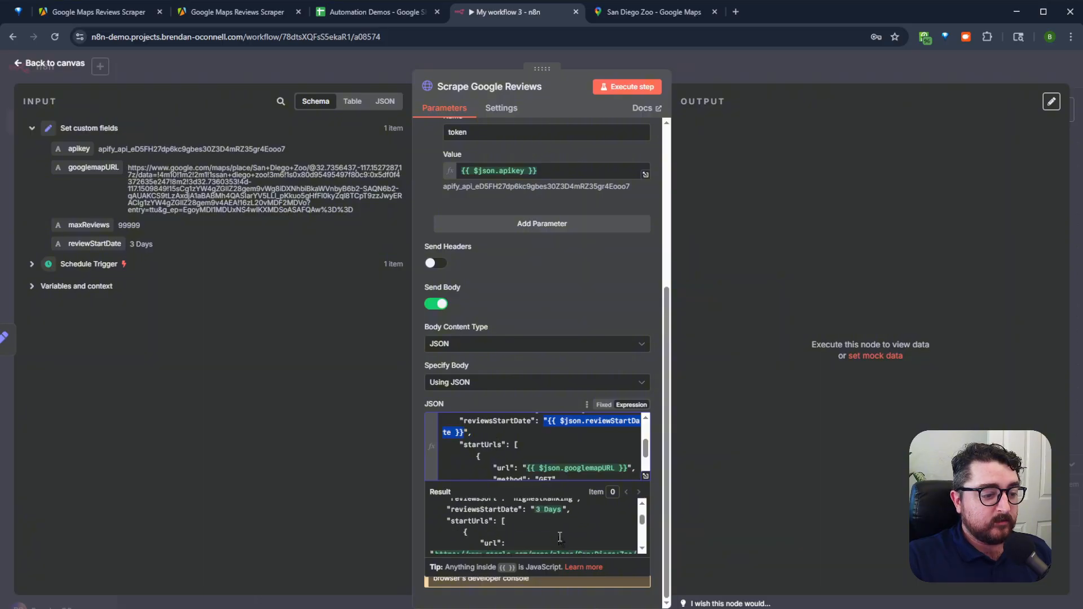
left_click(768, 71)
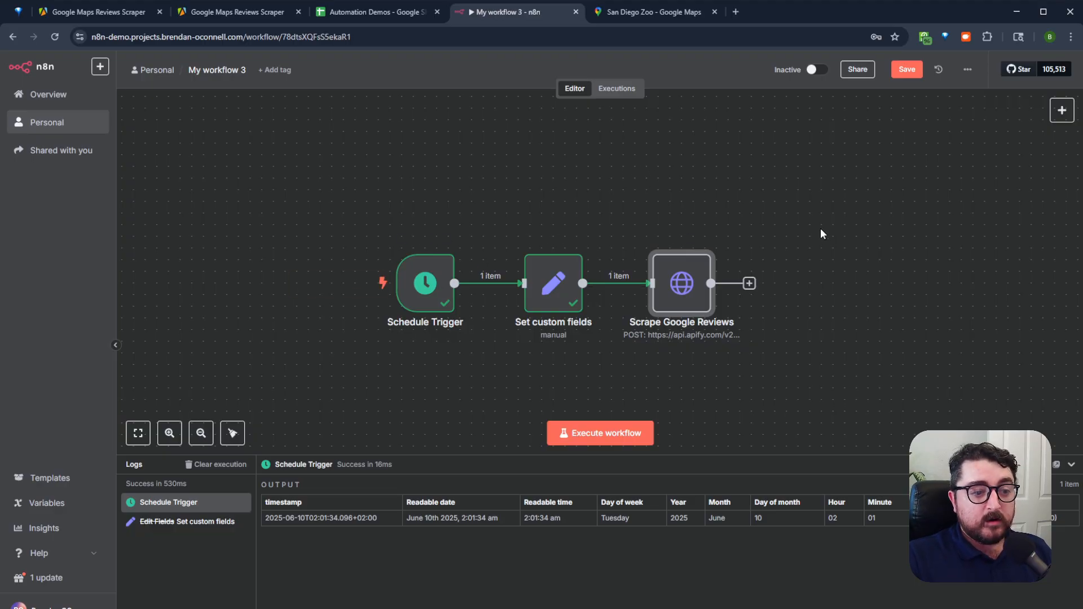
Execute the Scrape Google Reviews node from the canvas and read its output details in the logs
mouse_move(704, 288)
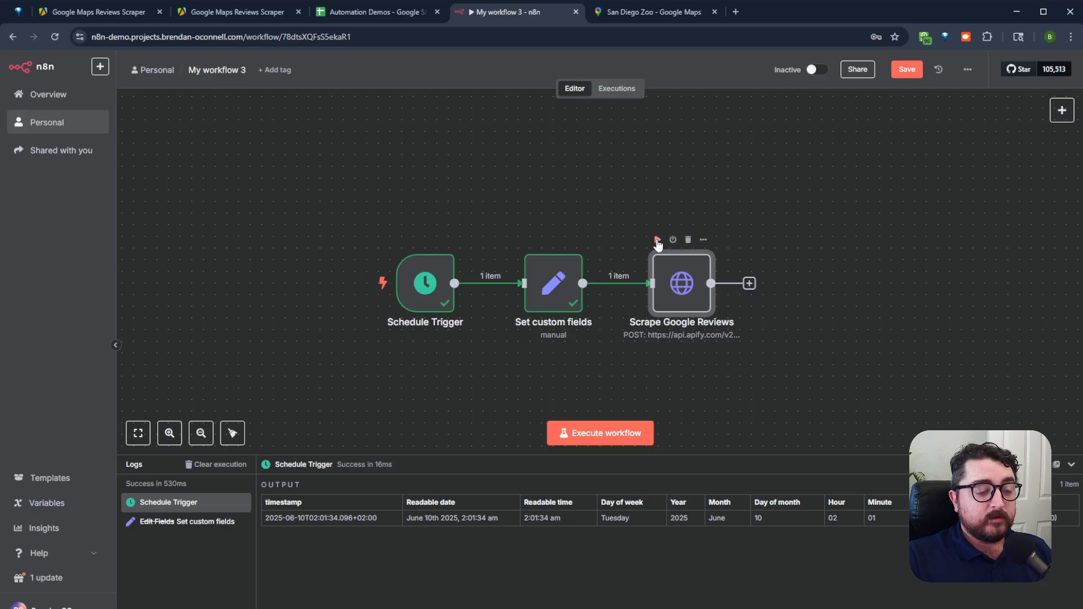
mouse_move(548, 285)
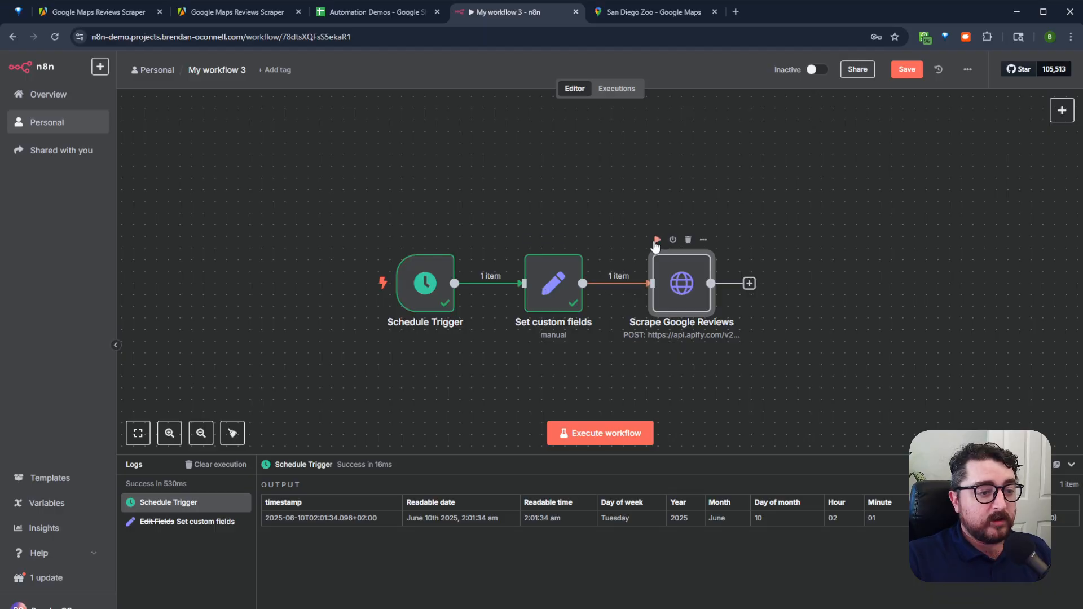
left_click(657, 240)
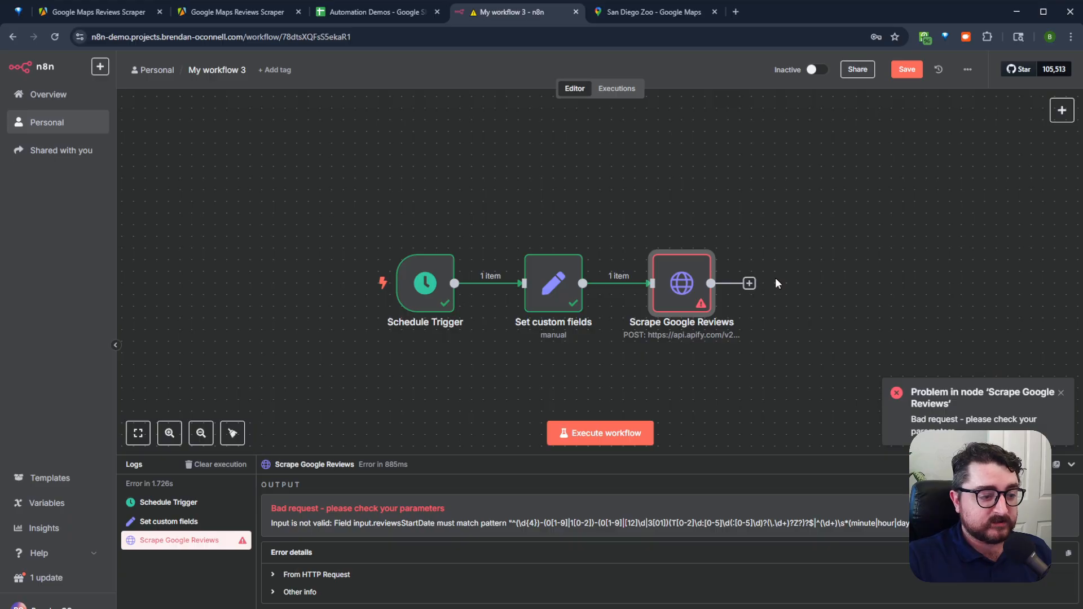
left_click_drag(325, 523, 924, 525)
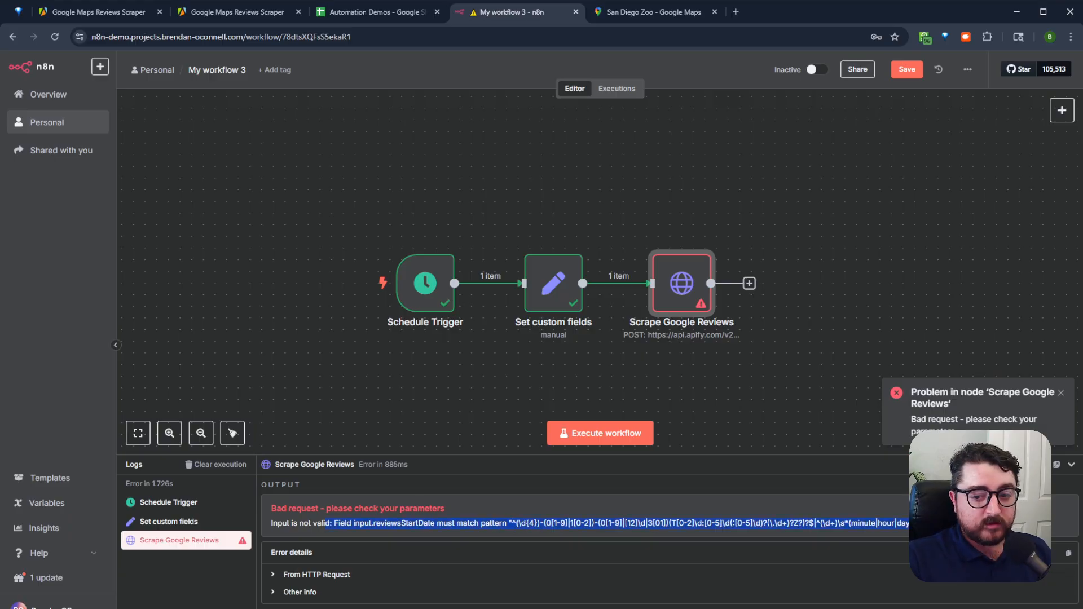
key("alt+Tab")
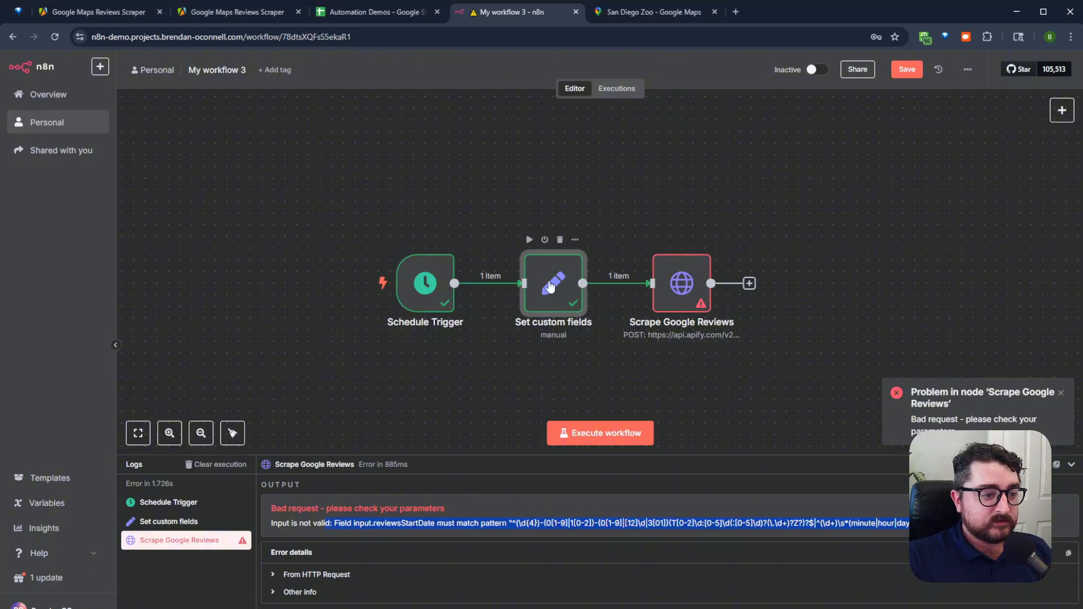
Change the reviewStartDate value in Set custom fields to lowercase "3 days" and return to the canvas
double_click(554, 286)
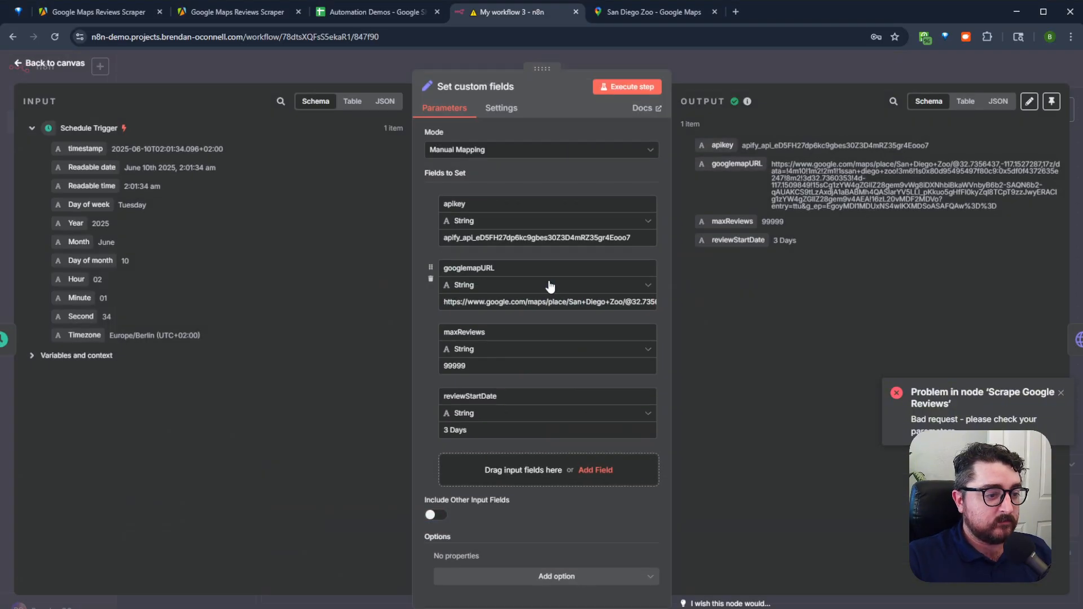
left_click(455, 432)
key("BackSpace")
type("d")
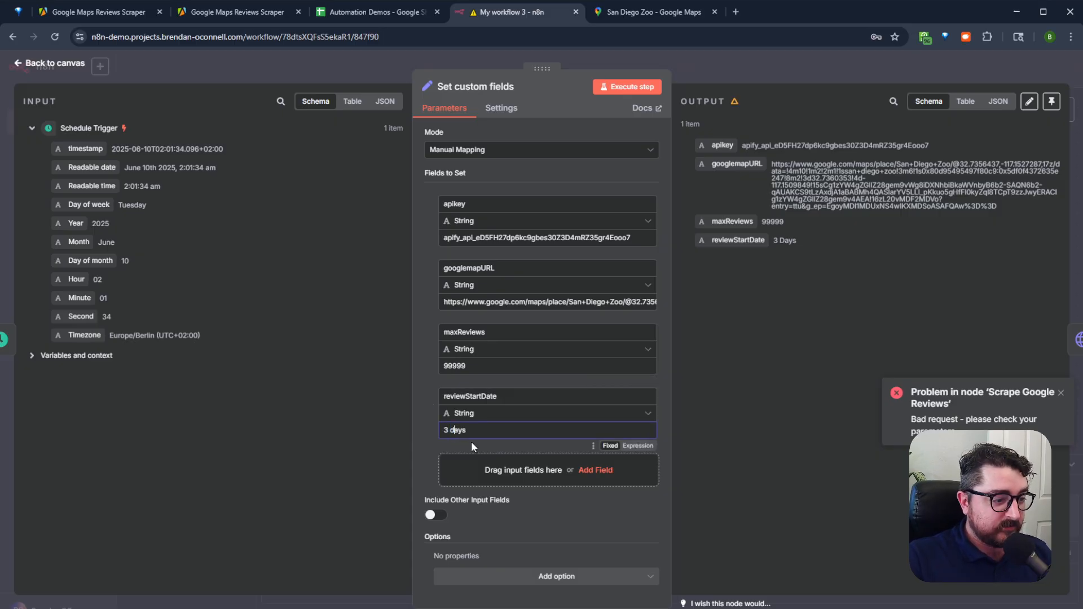
left_click(825, 64)
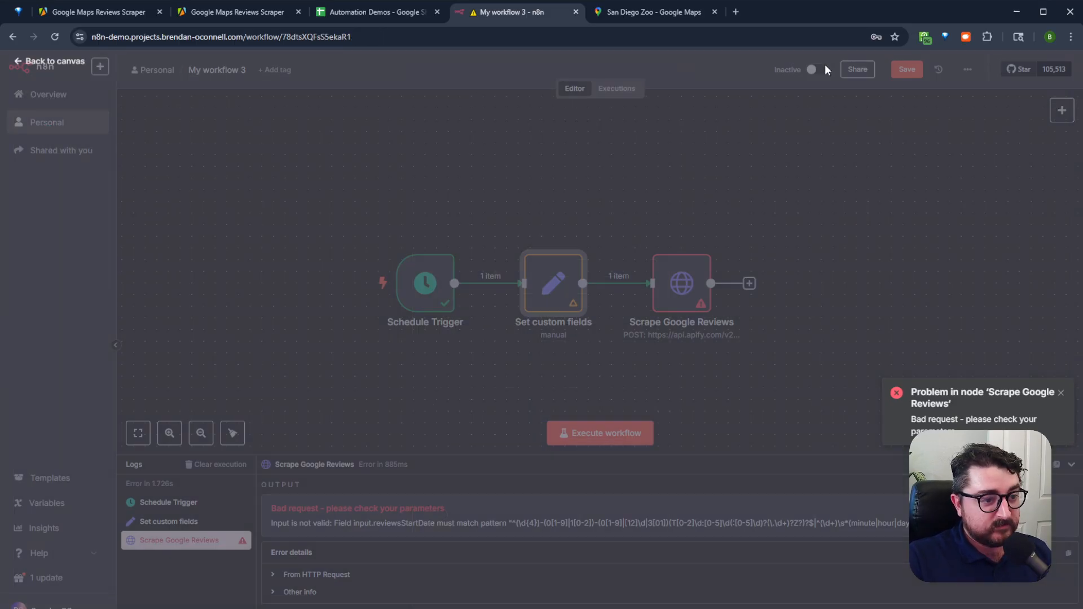
Execute the Scrape Google Reviews node again and open it to inspect the returned output fields
left_click(657, 239)
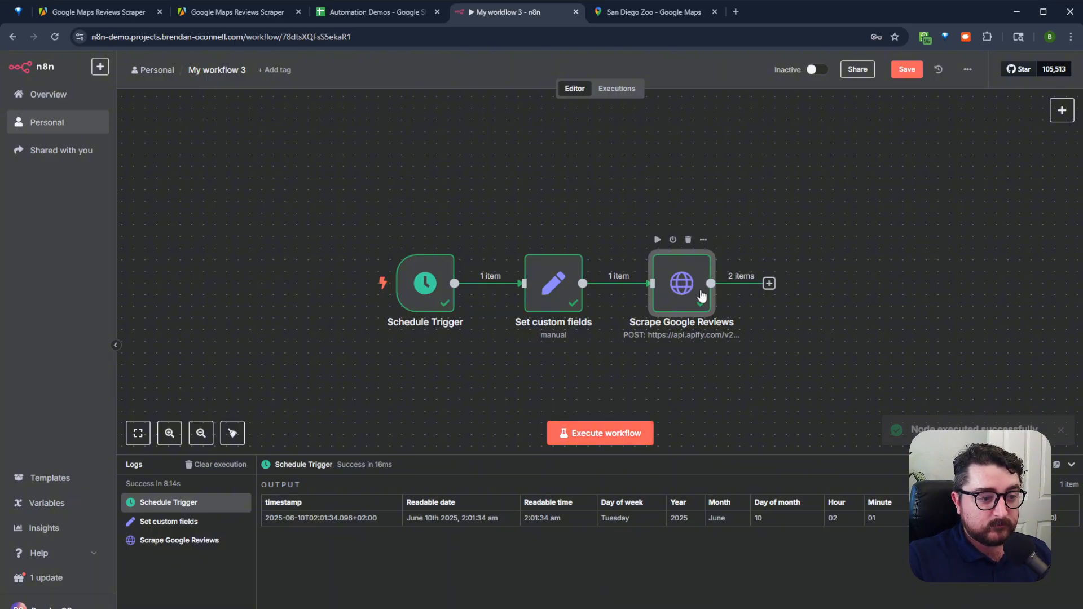
double_click(692, 272)
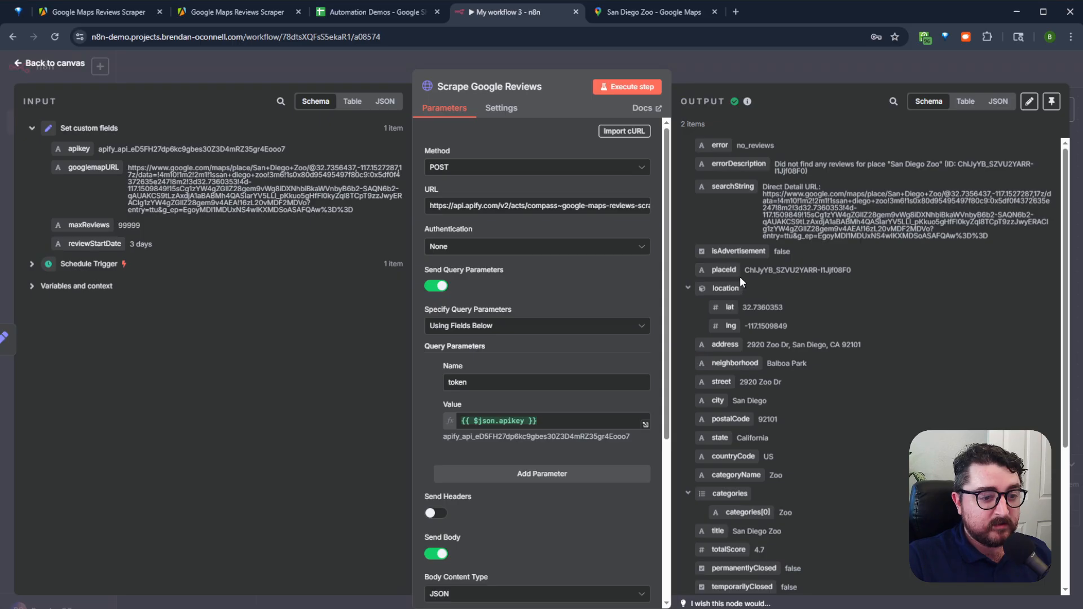
scroll(885, 303, "down", 4)
scroll(884, 304, "up", 4)
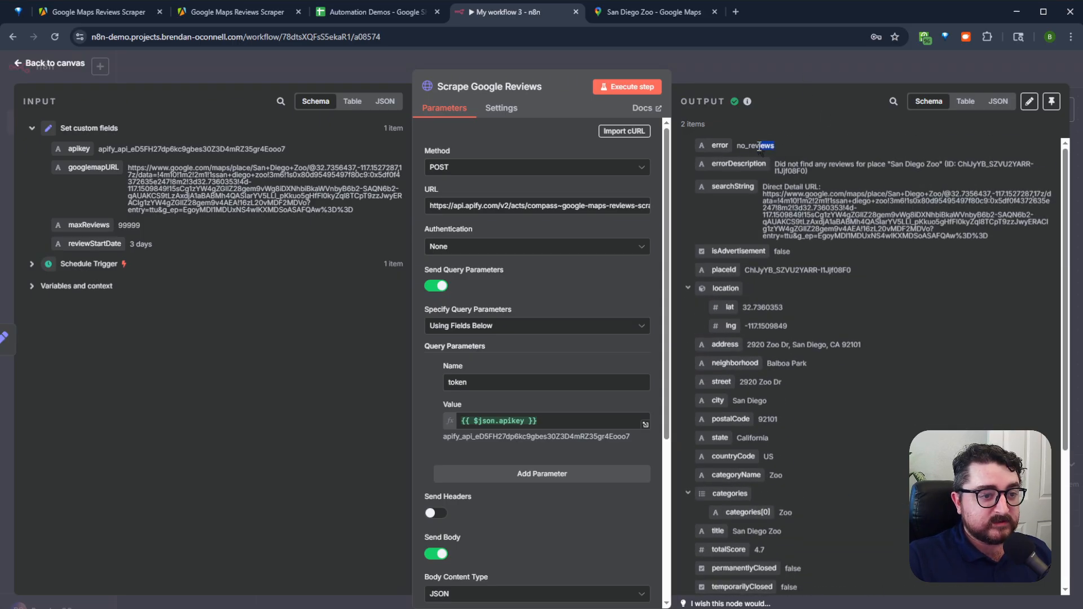
left_click_drag(759, 146, 735, 146)
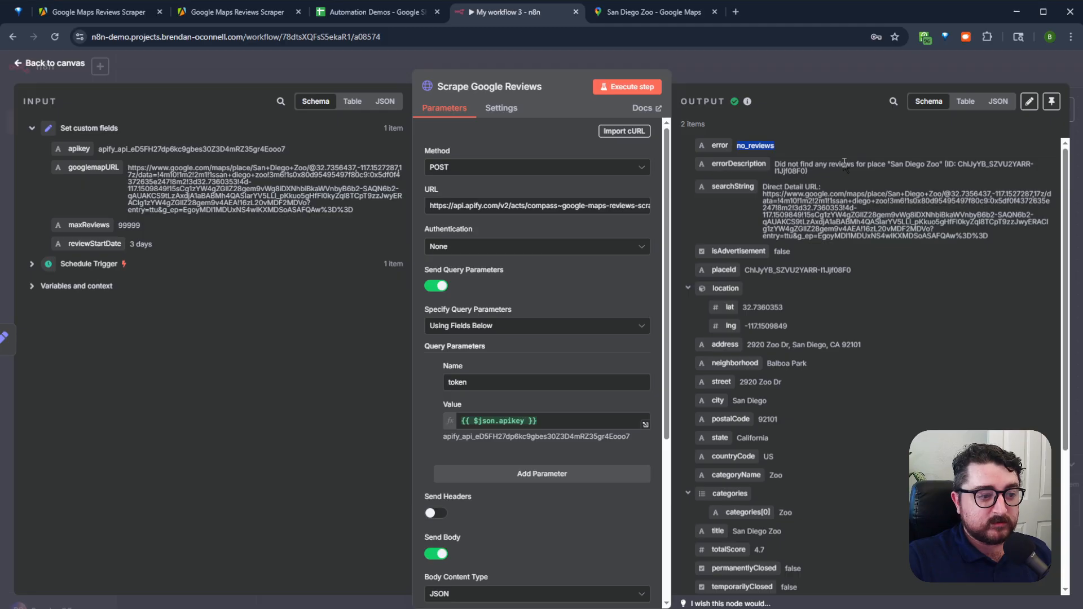
Set reviewsSort to "newest" in the Scrape Google Reviews JSON body and execute the node
scroll(570, 374, "down", 4)
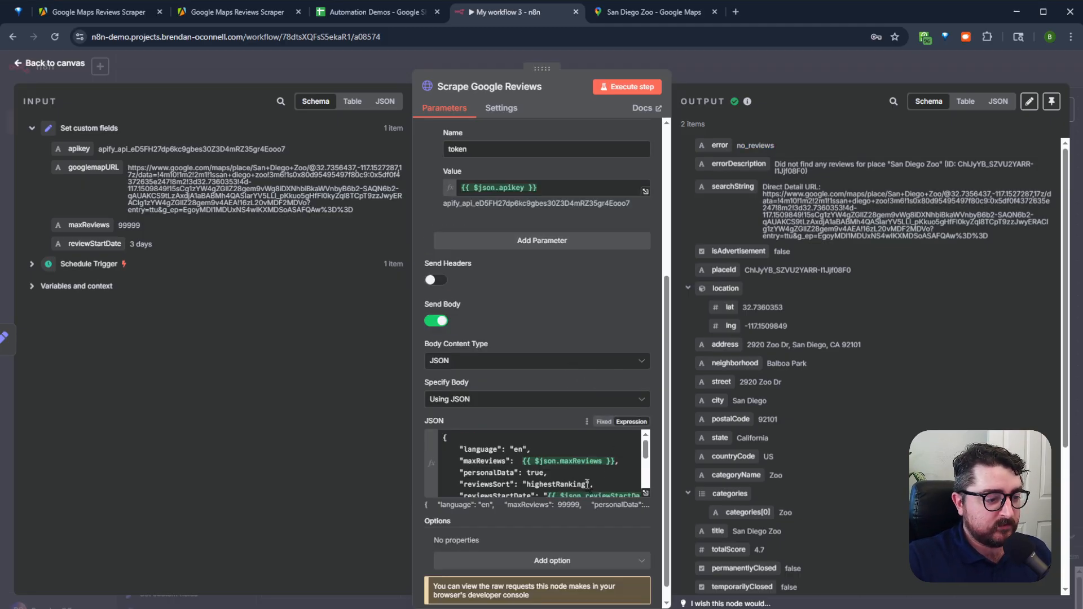
left_click_drag(587, 483, 528, 485)
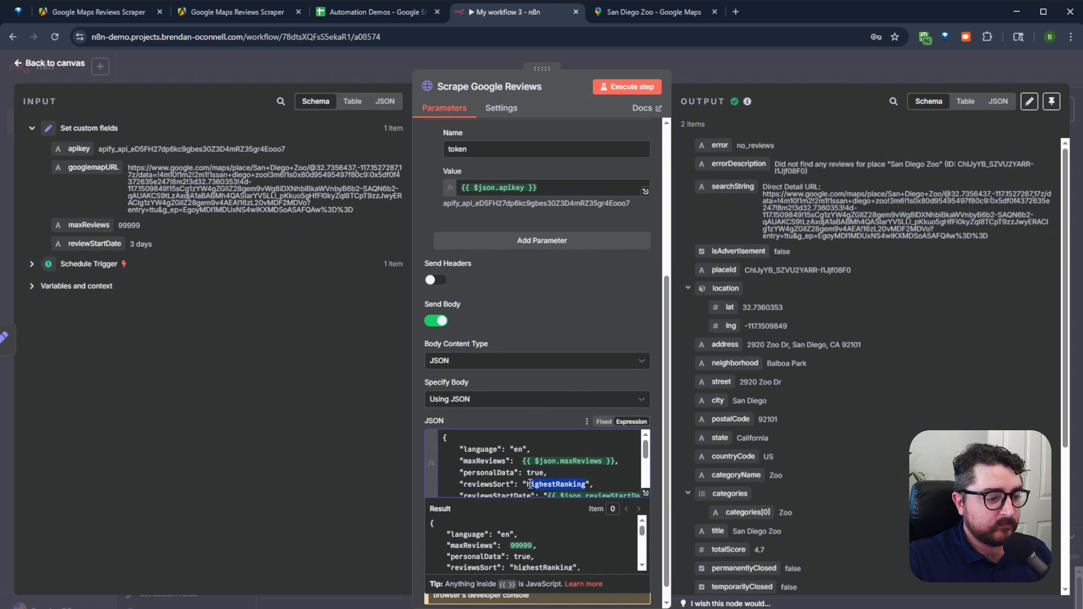
type("newes")
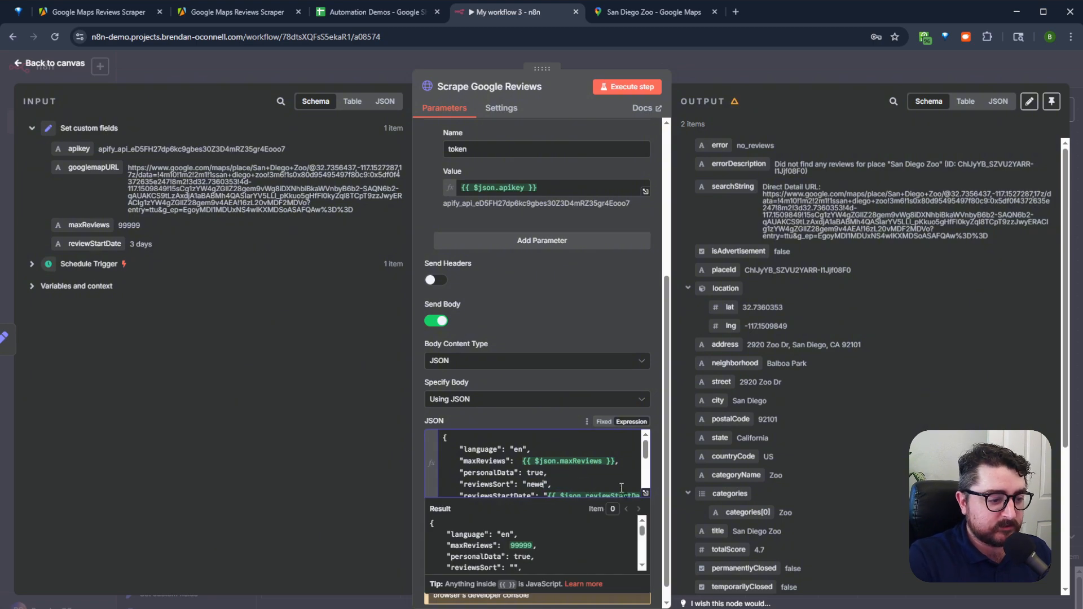
type("t")
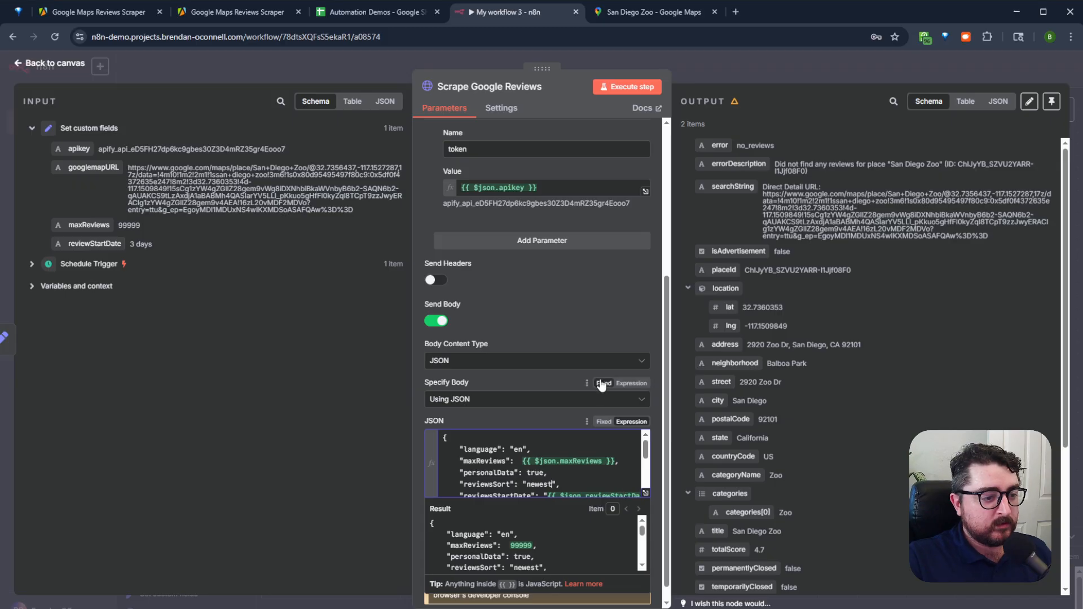
left_click(655, 344)
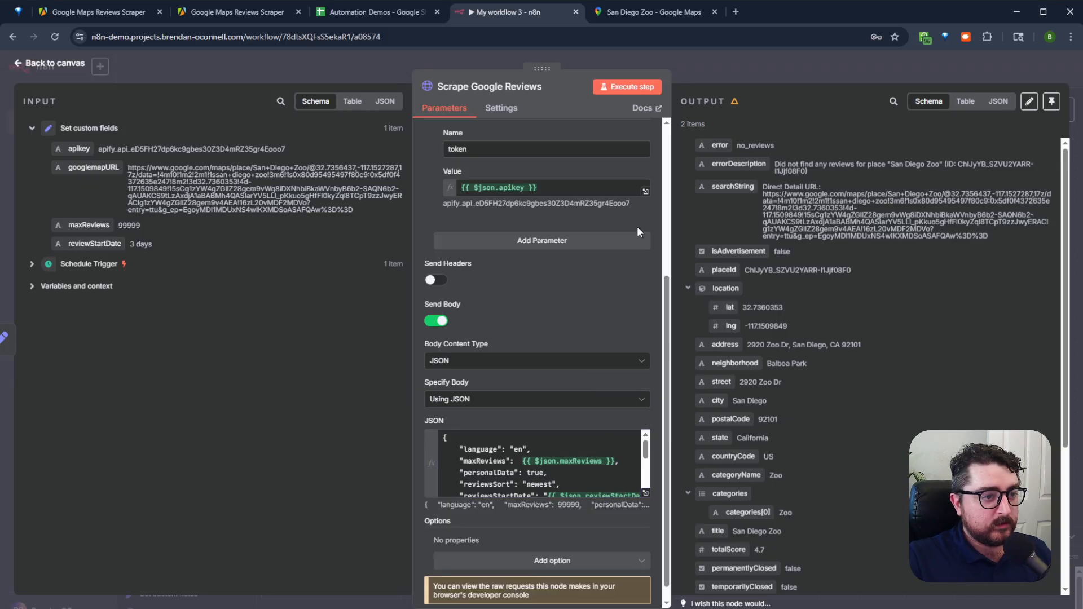
left_click(625, 88)
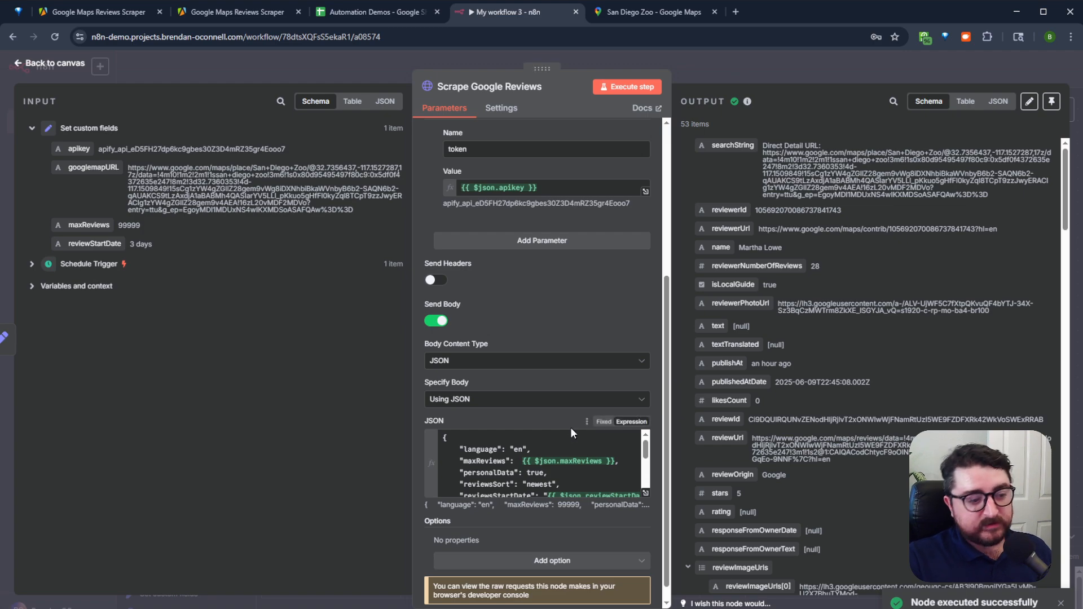
Check the reviewsSort setting and examine the output schema's reviewer, date, image, address and business fields
left_click(549, 483)
left_click_drag(550, 483, 529, 483)
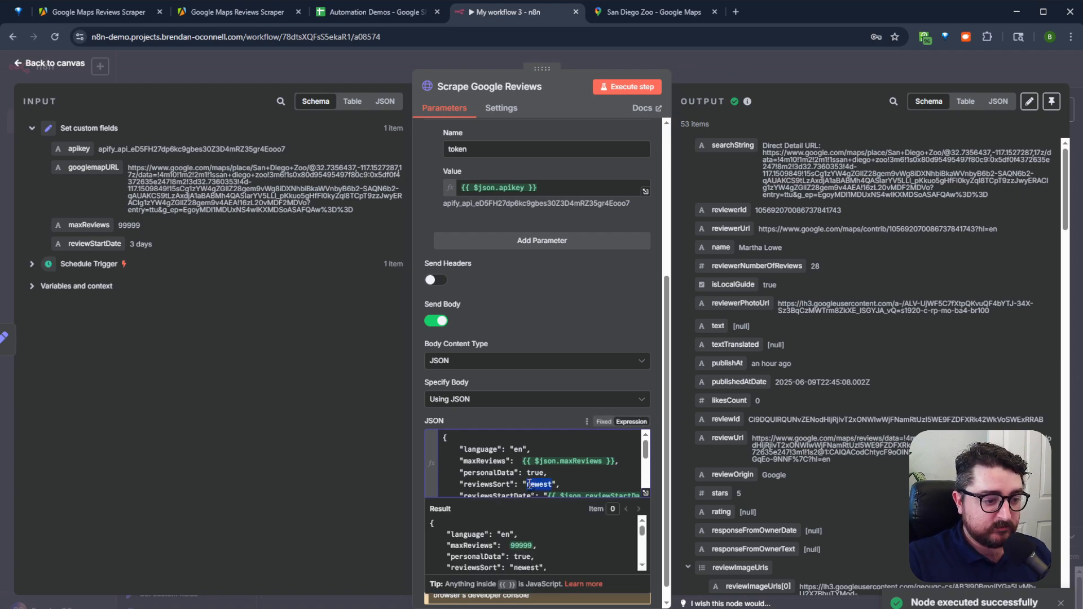
left_click(563, 484)
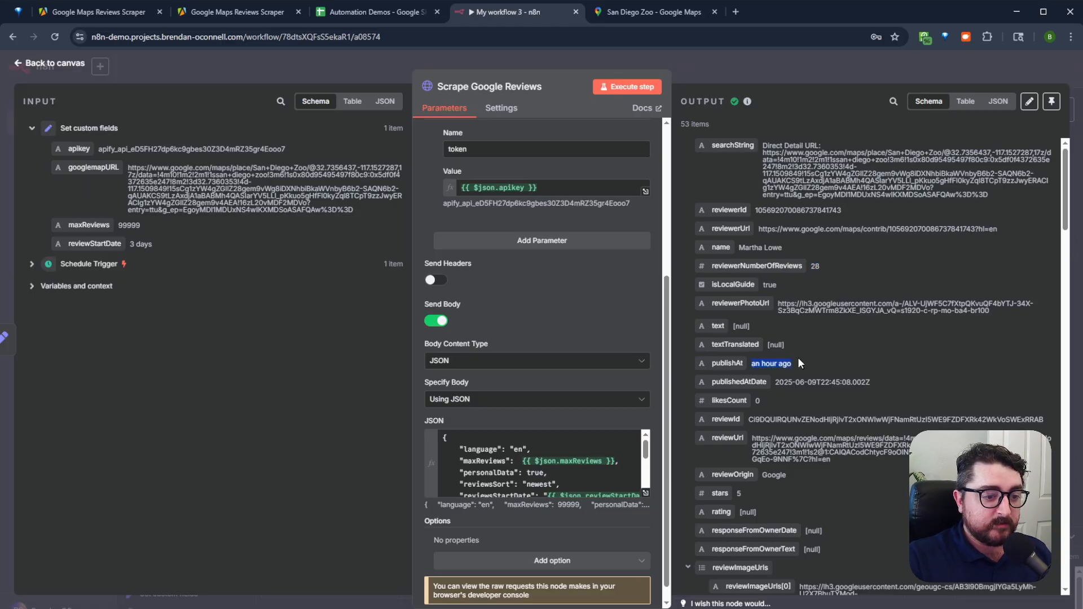
left_click_drag(782, 305, 996, 314)
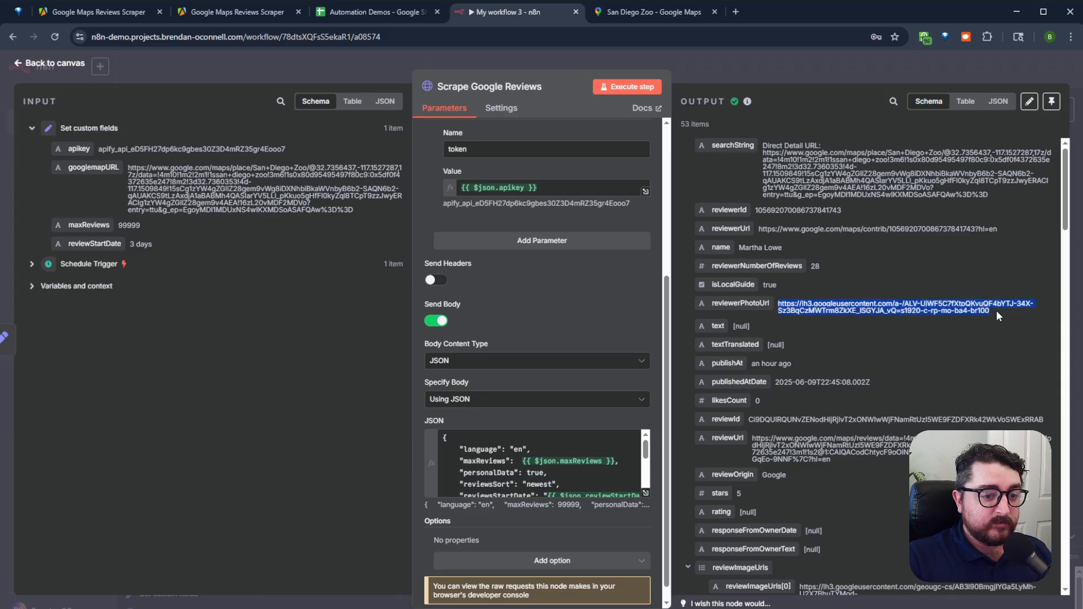
left_click(953, 316)
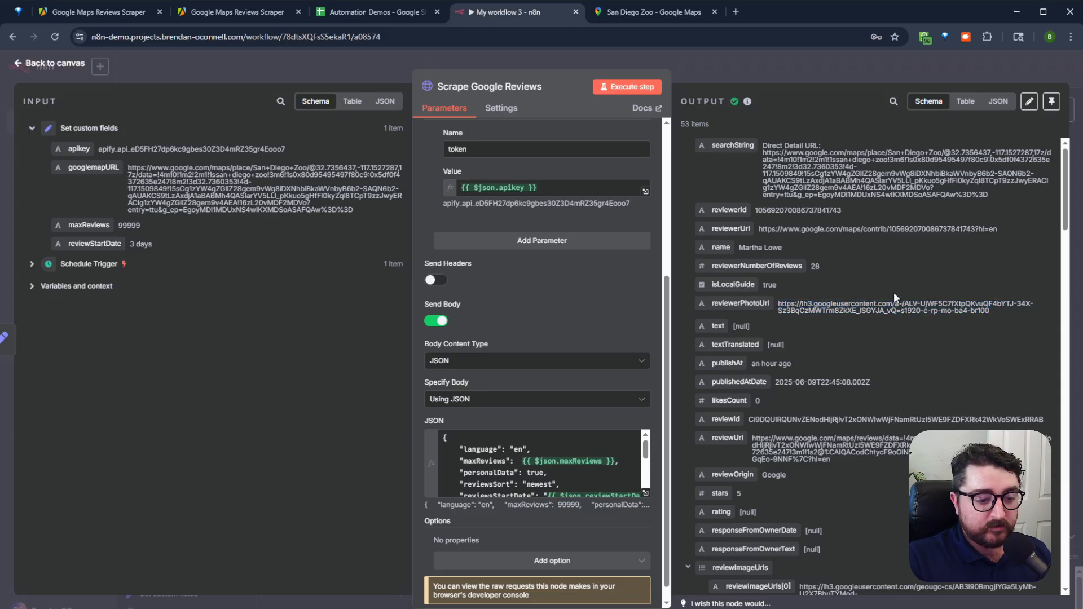
scroll(893, 293, "down", 7)
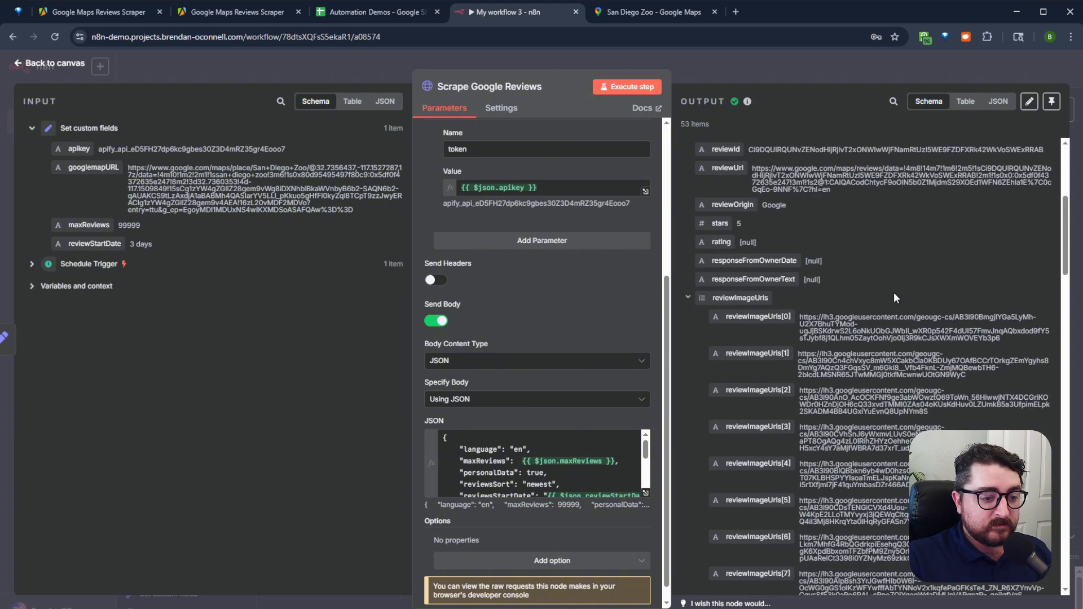
scroll(816, 391, "down", 5)
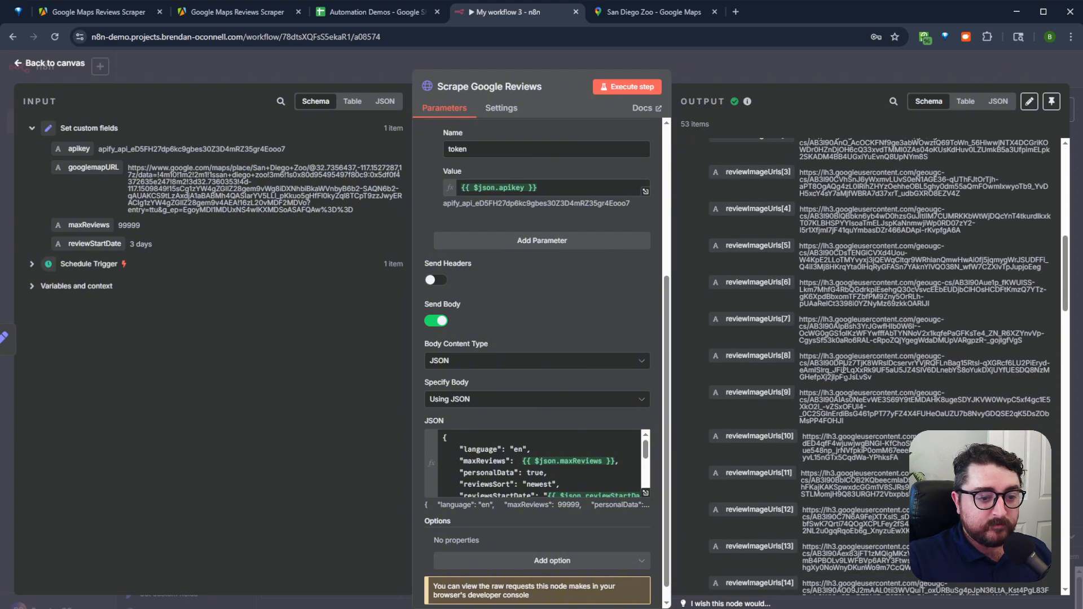
scroll(853, 469, "down", 19)
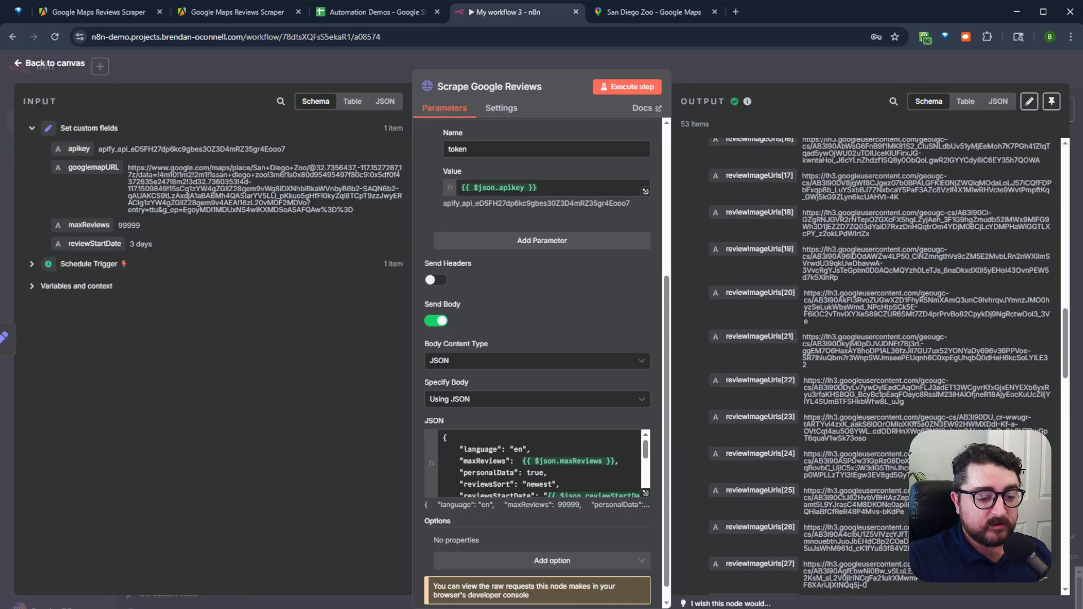
scroll(852, 460, "down", 7)
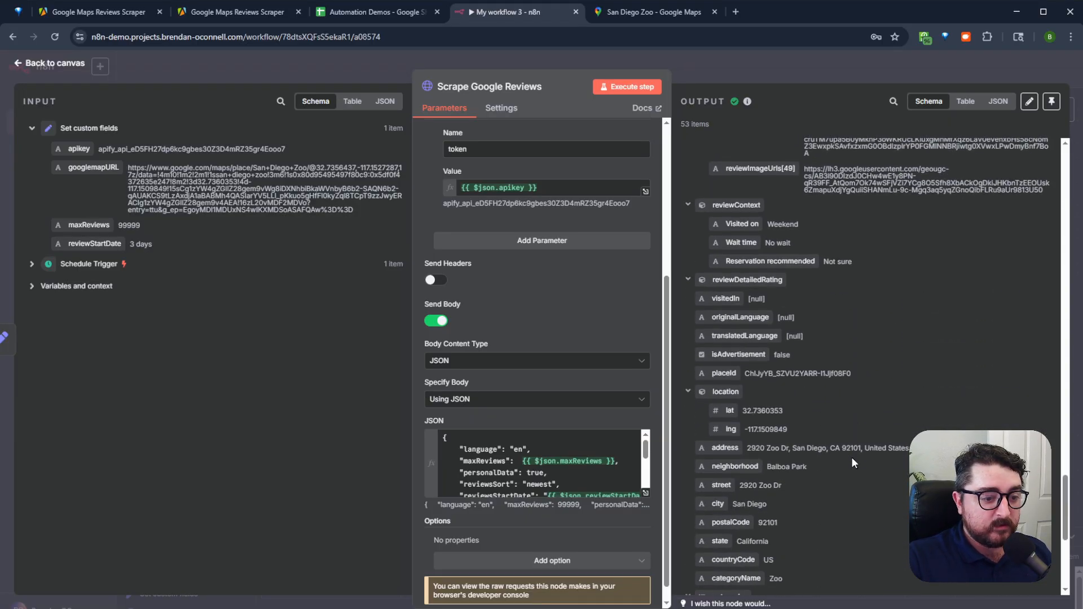
scroll(851, 457, "down", 3)
left_click_drag(745, 271, 925, 283)
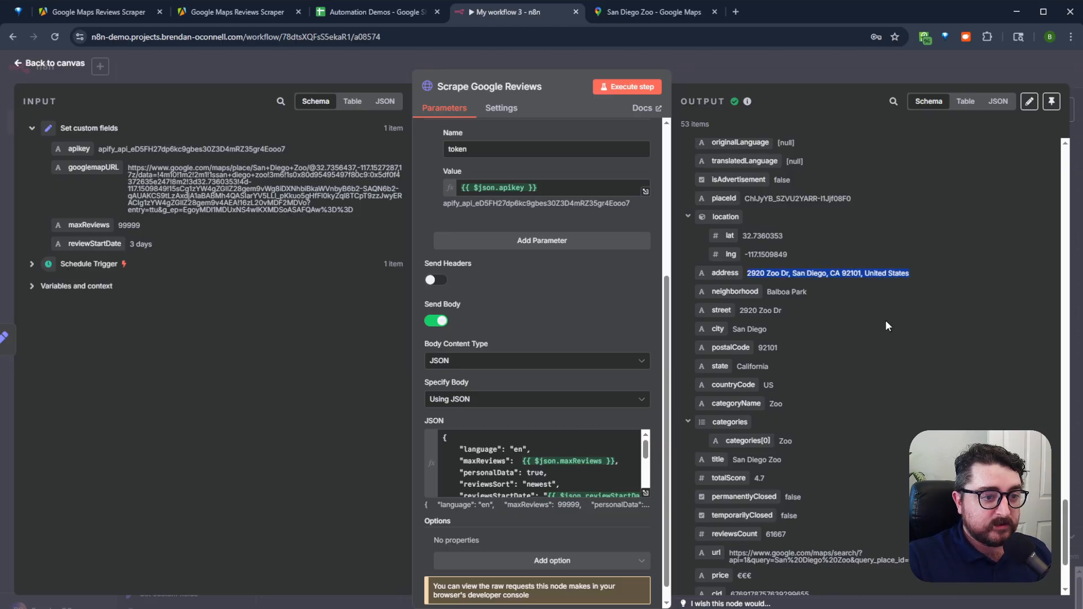
scroll(886, 326, "down", 2)
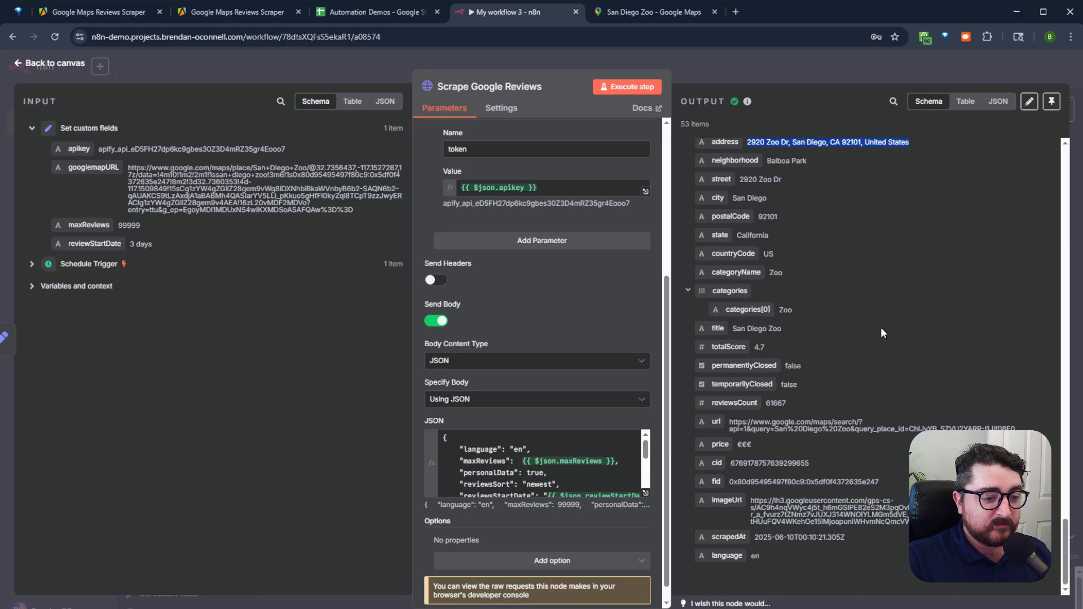
scroll(883, 326, "up", 20)
scroll(880, 334, "up", 5)
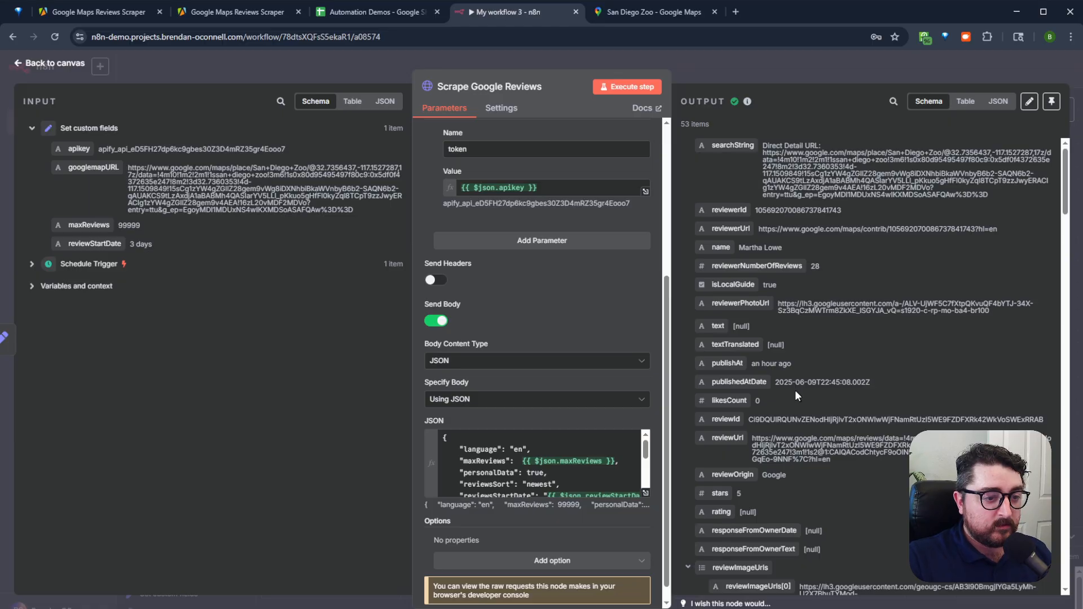
scroll(794, 390, "down", 3)
scroll(794, 390, "up", 3)
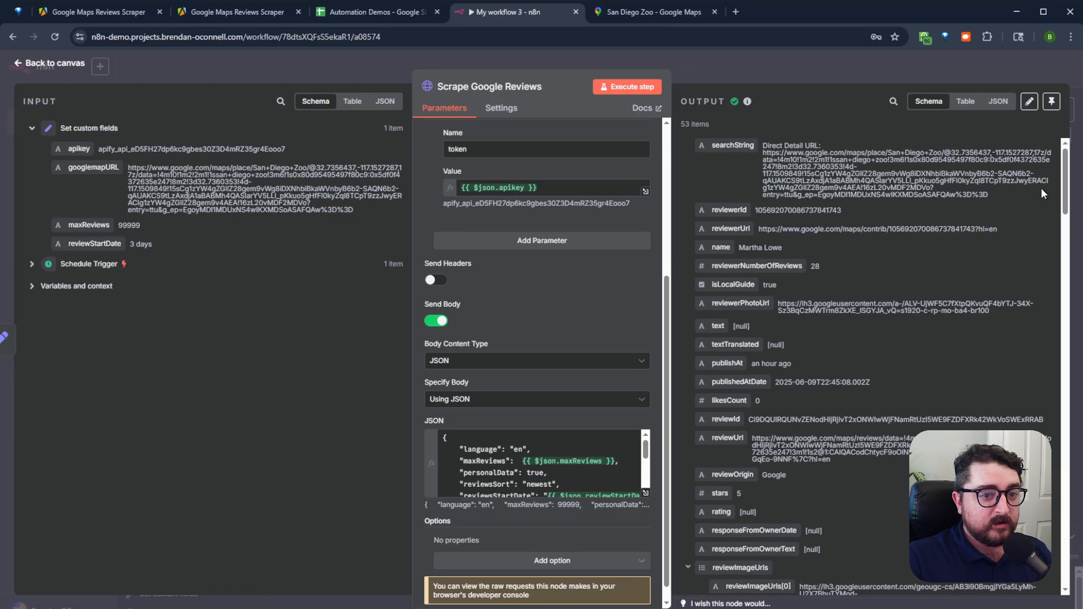
Show the node output as a table, read the text, textTranslated and publishAt columns across several reviews, and return to the canvas
left_click(998, 101)
left_click(965, 101)
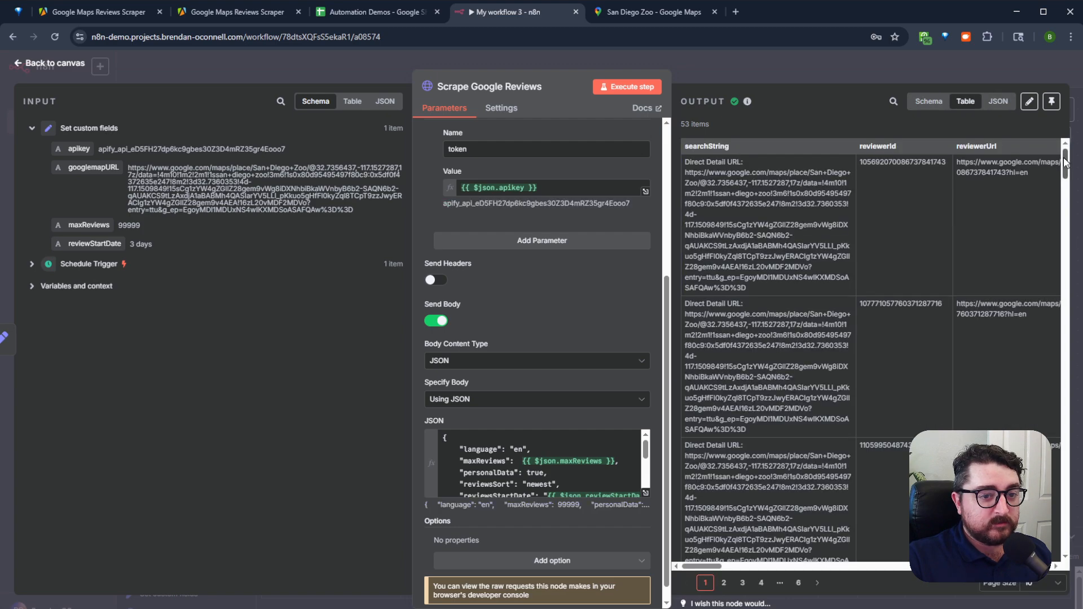
mouse_move(1064, 163)
left_mouse_down()
mouse_move(1065, 175)
mouse_move(1063, 154)
left_mouse_up()
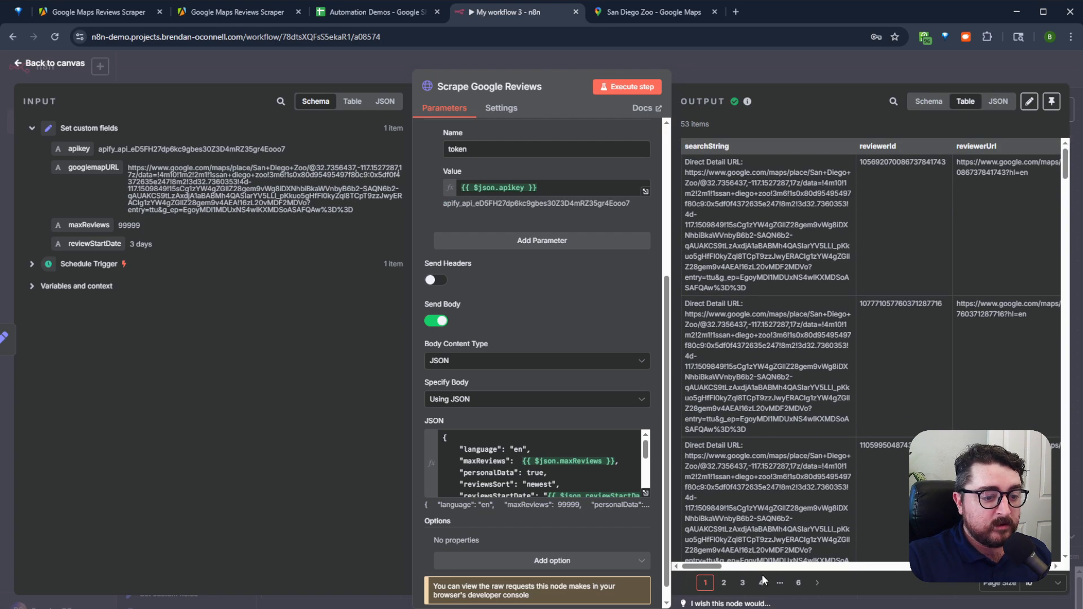
left_click_drag(703, 566, 774, 565)
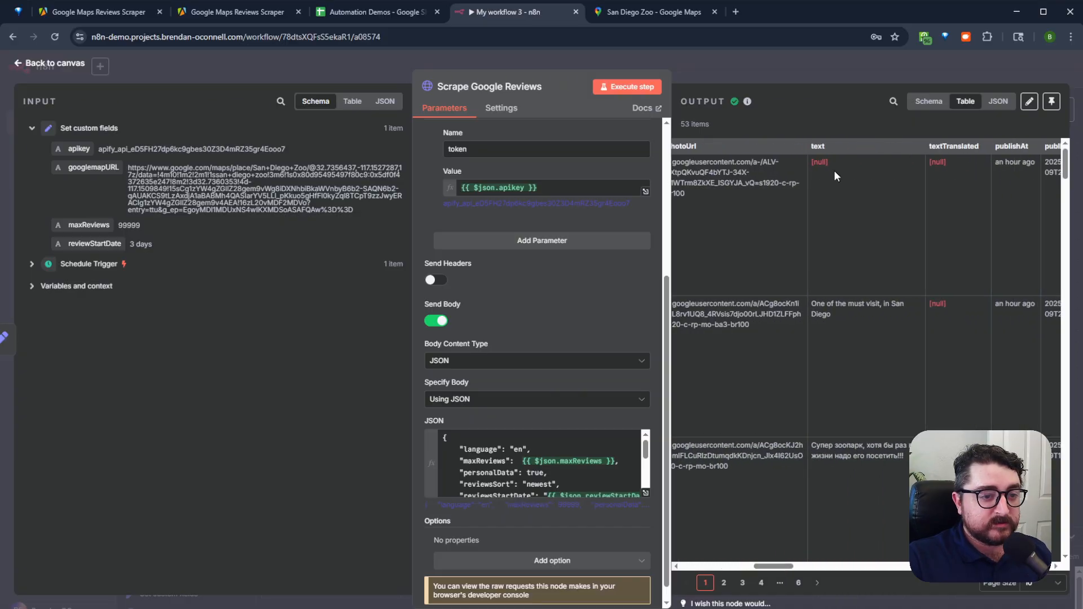
left_click_drag(833, 165, 804, 160)
left_click(863, 172)
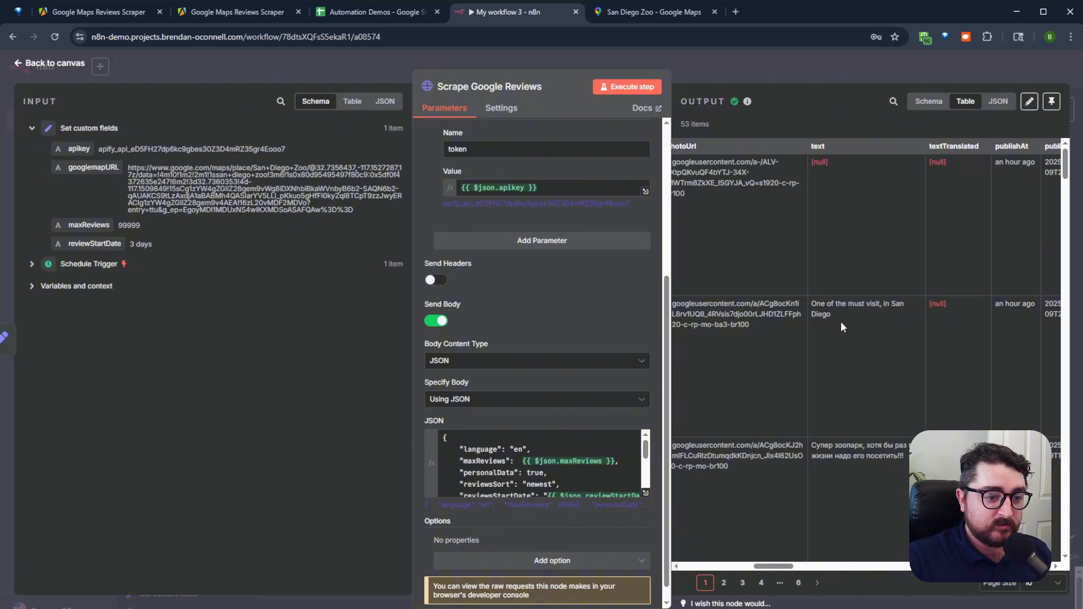
left_click_drag(841, 314, 810, 299)
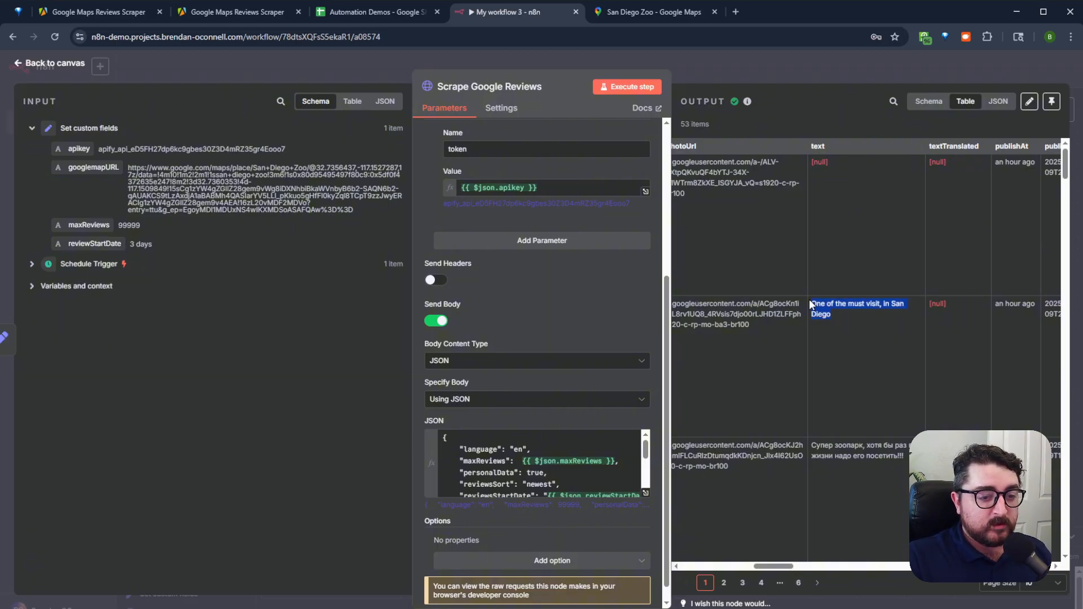
left_click(840, 310)
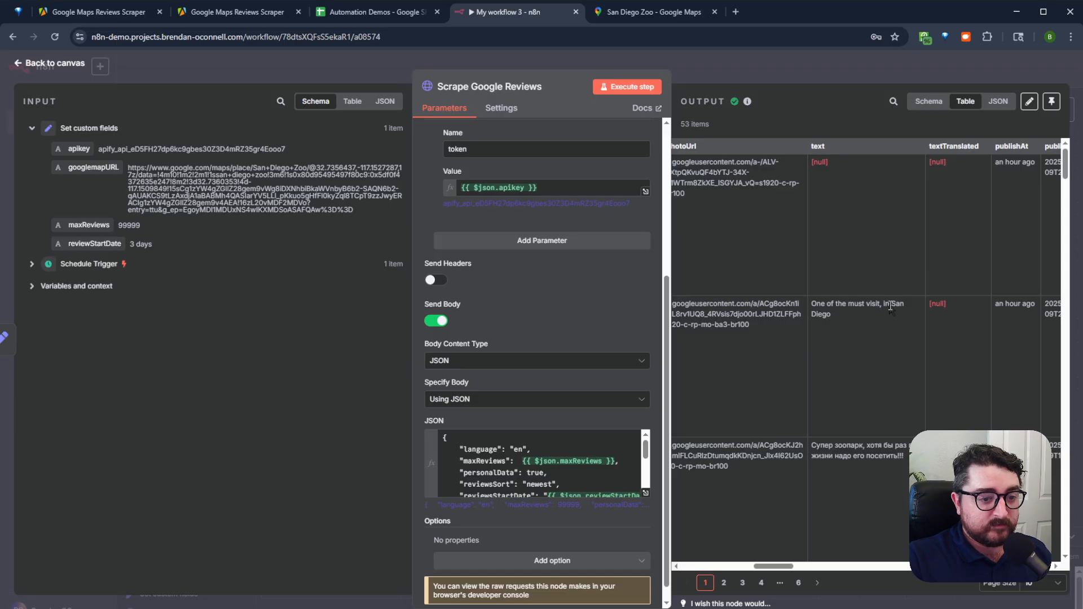
scroll(861, 322, "down", 2)
left_click_drag(907, 338, 815, 330)
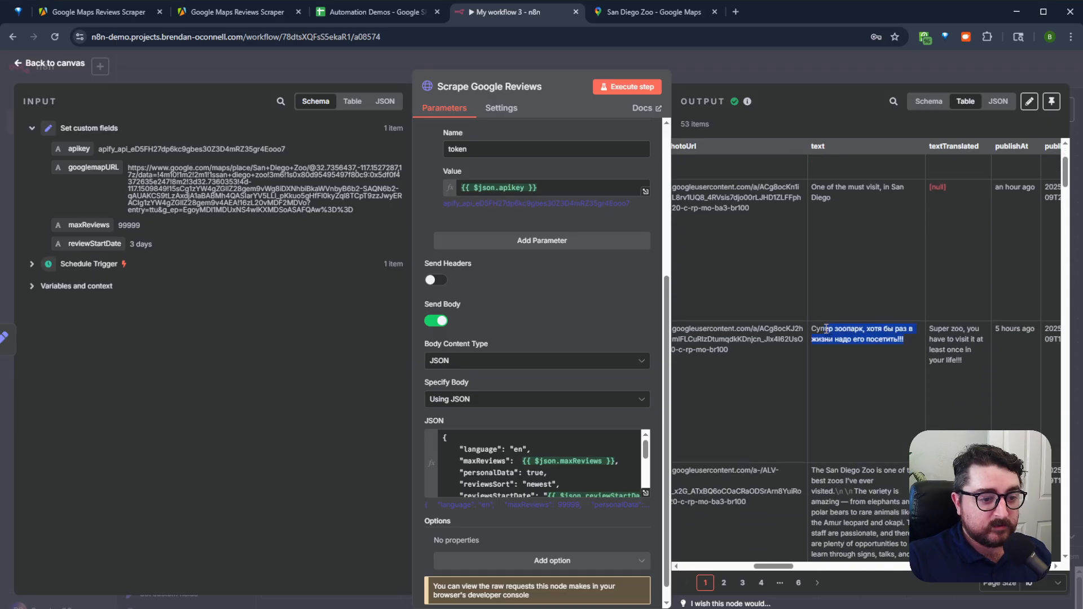
scroll(886, 351, "down", 3)
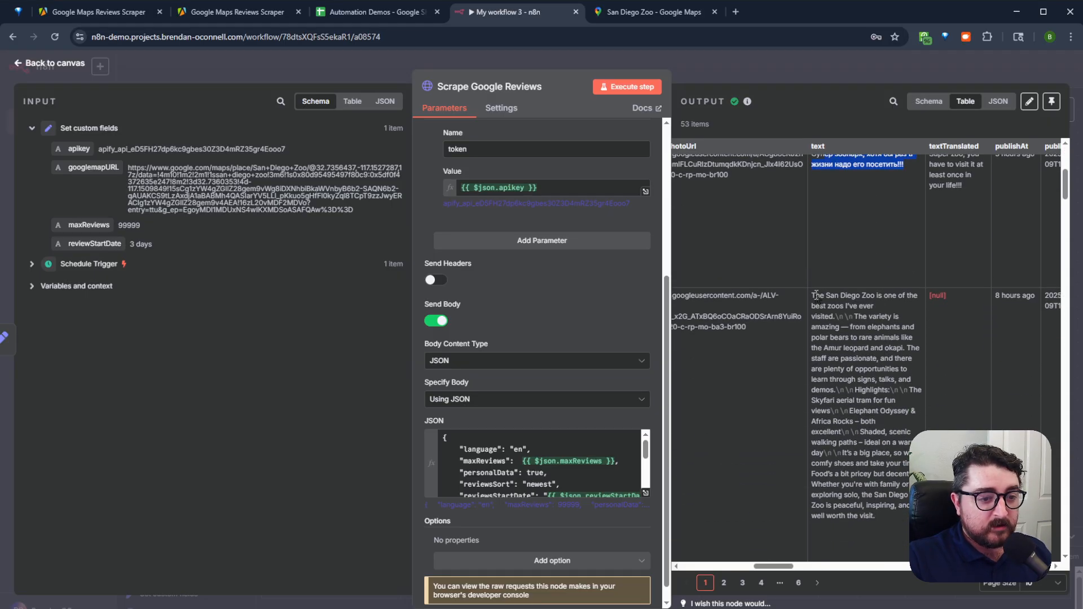
scroll(860, 440, "down", 5)
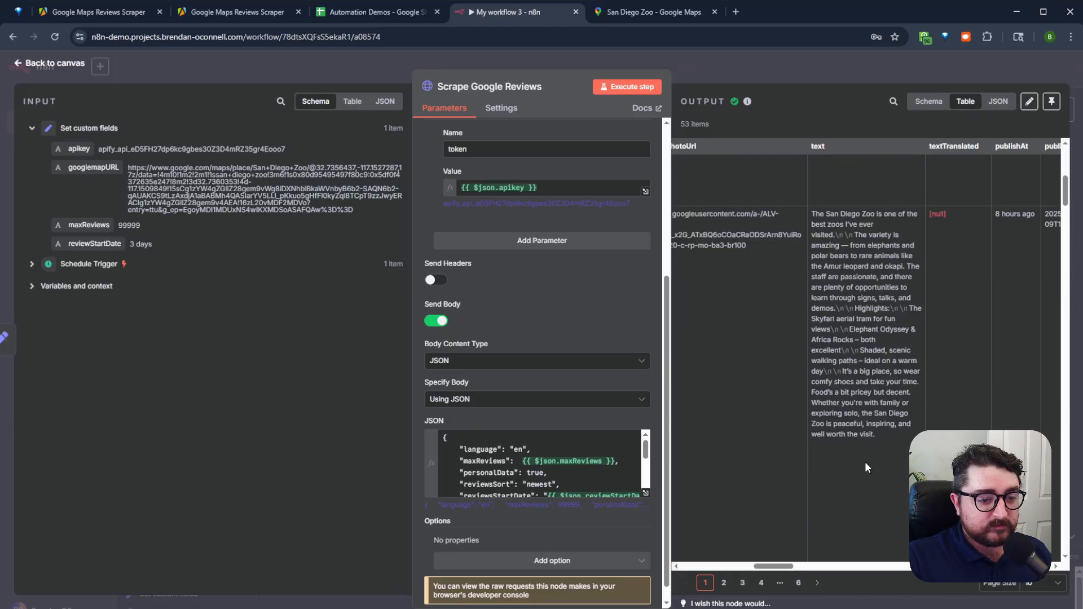
scroll(854, 381, "down", 5)
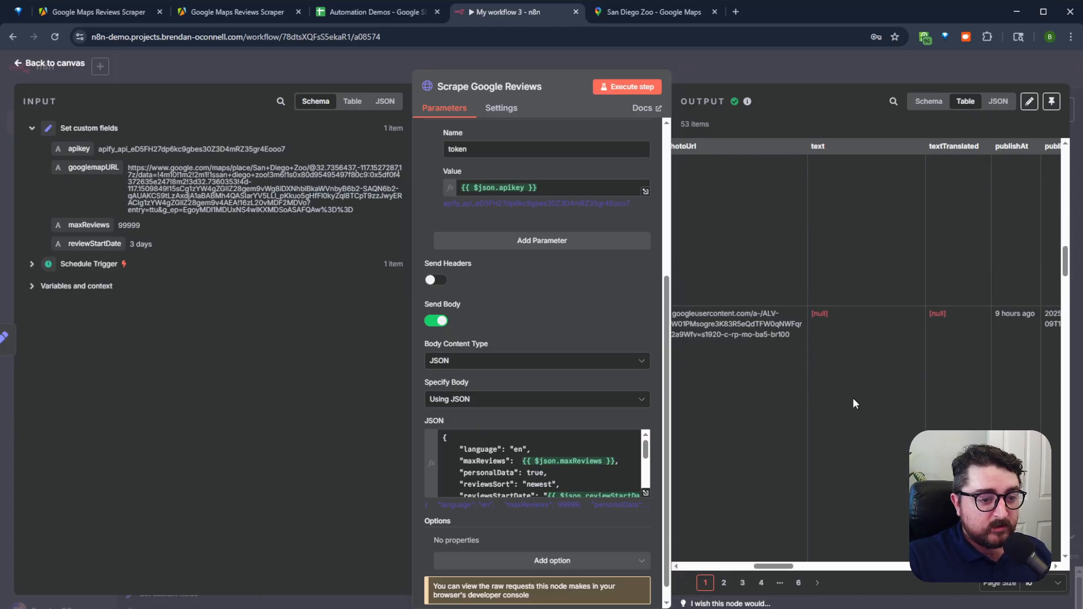
scroll(840, 379, "down", 8)
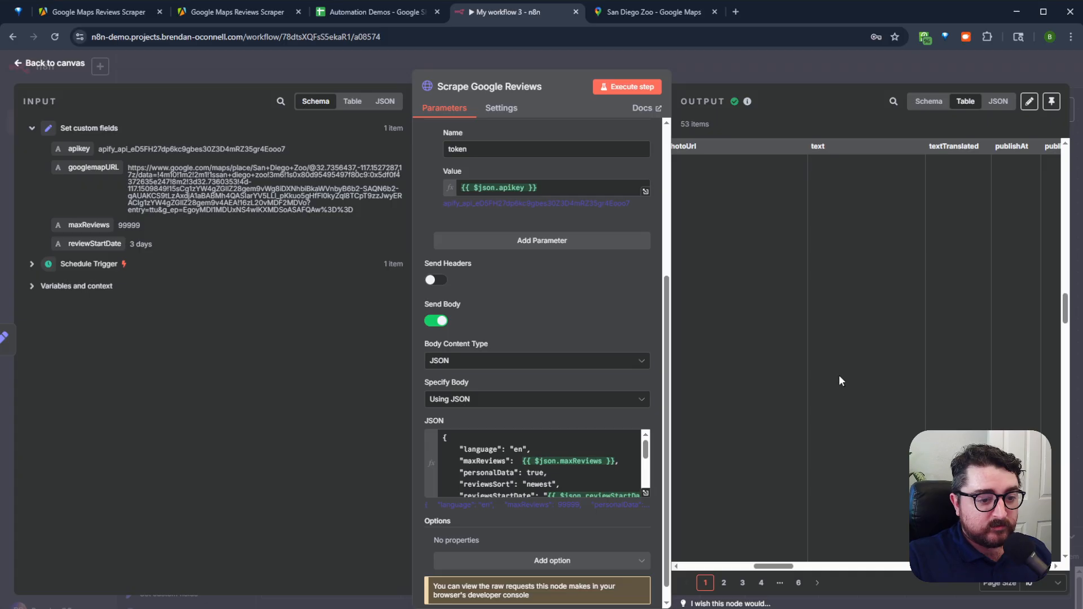
scroll(835, 387, "down", 3)
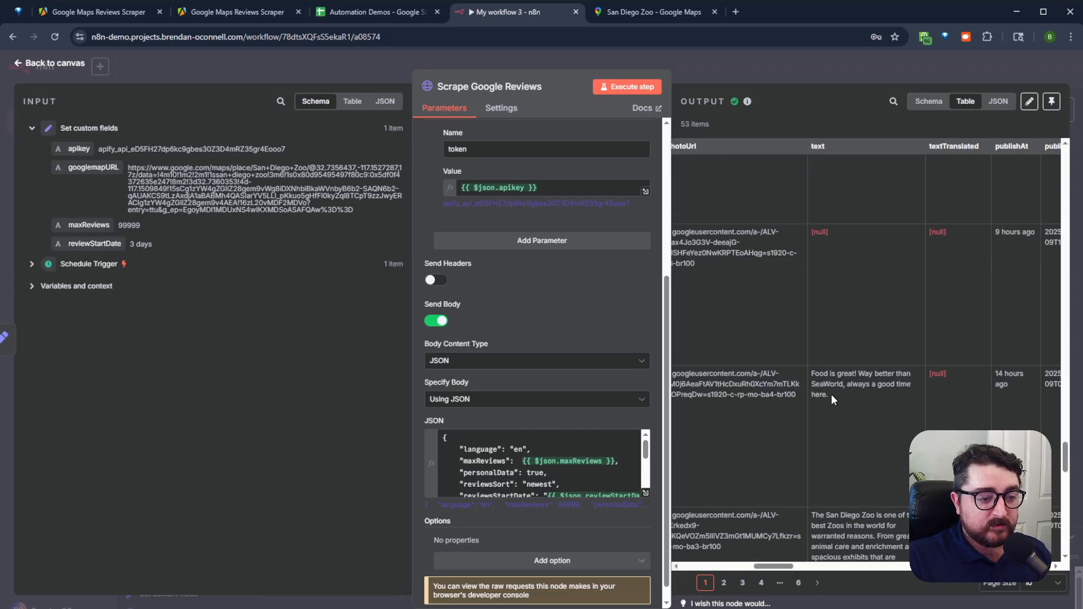
left_click(825, 68)
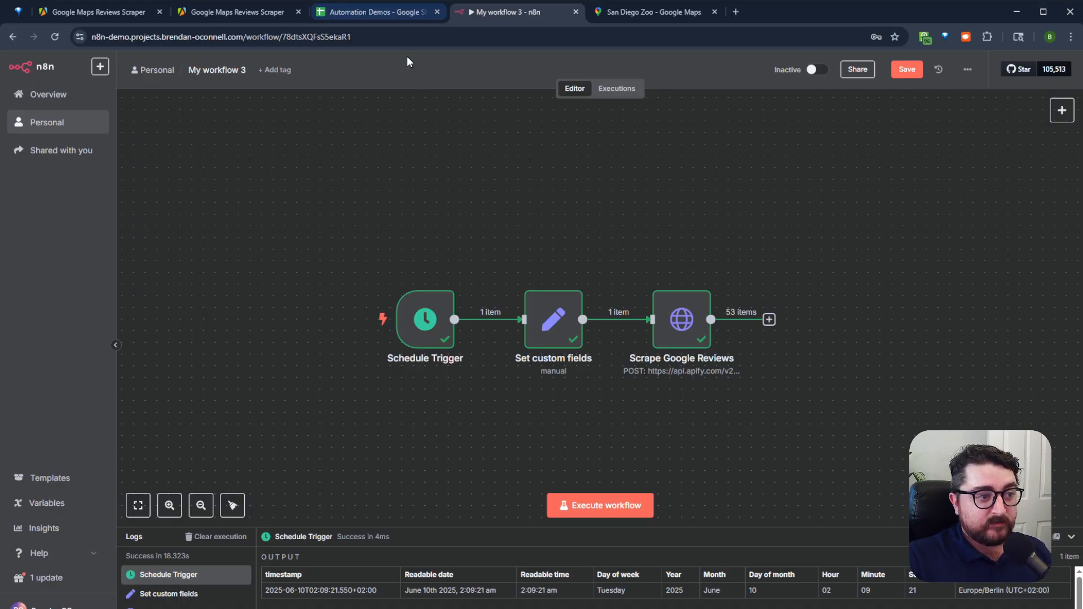
Switch to the Automation Demos spreadsheet and examine the column headers and the businessName entries of the San Diego Zoo reviews
left_click(370, 17)
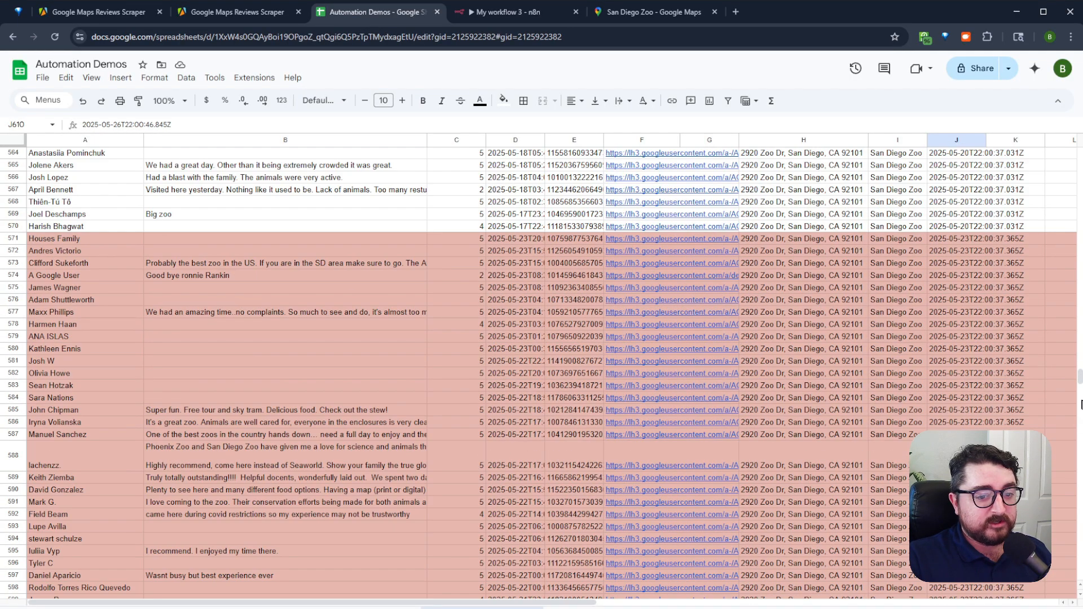
left_click_drag(1080, 377, 1077, 157)
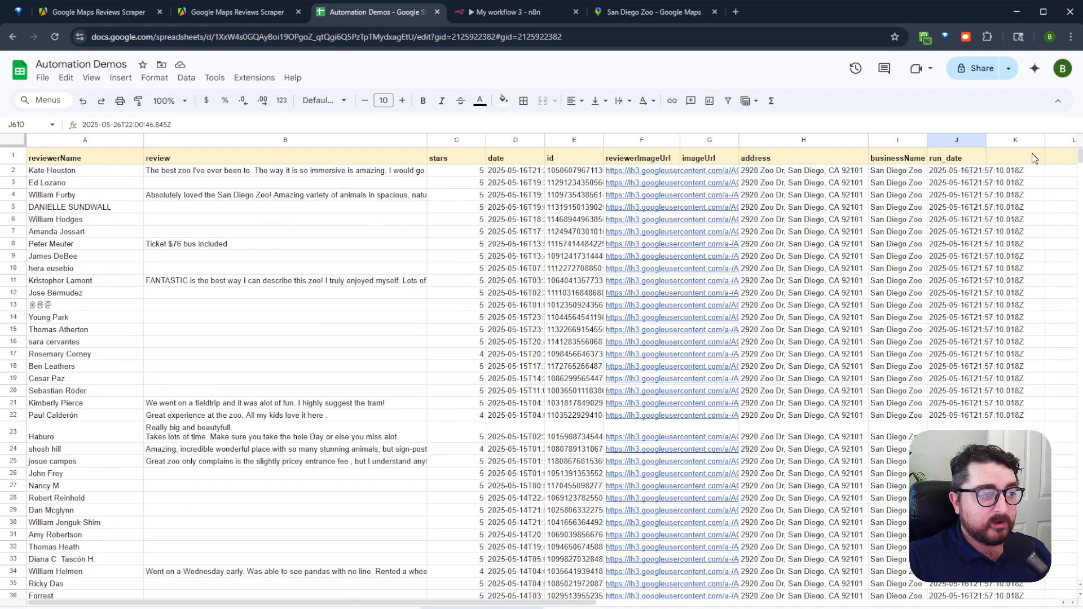
left_click(72, 171)
left_click(191, 162)
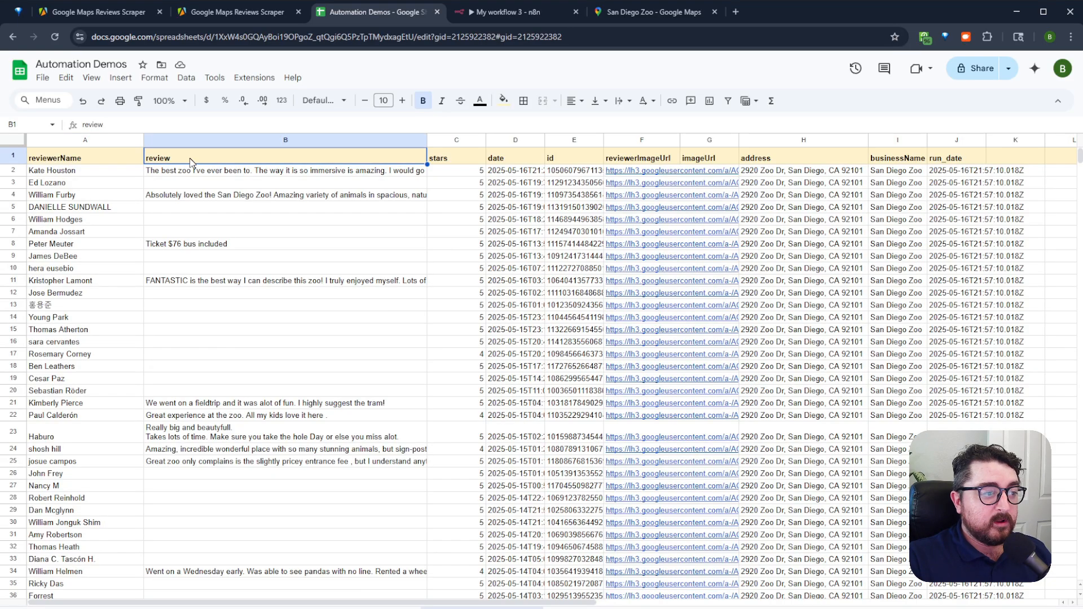
left_click(457, 159)
left_click(516, 163)
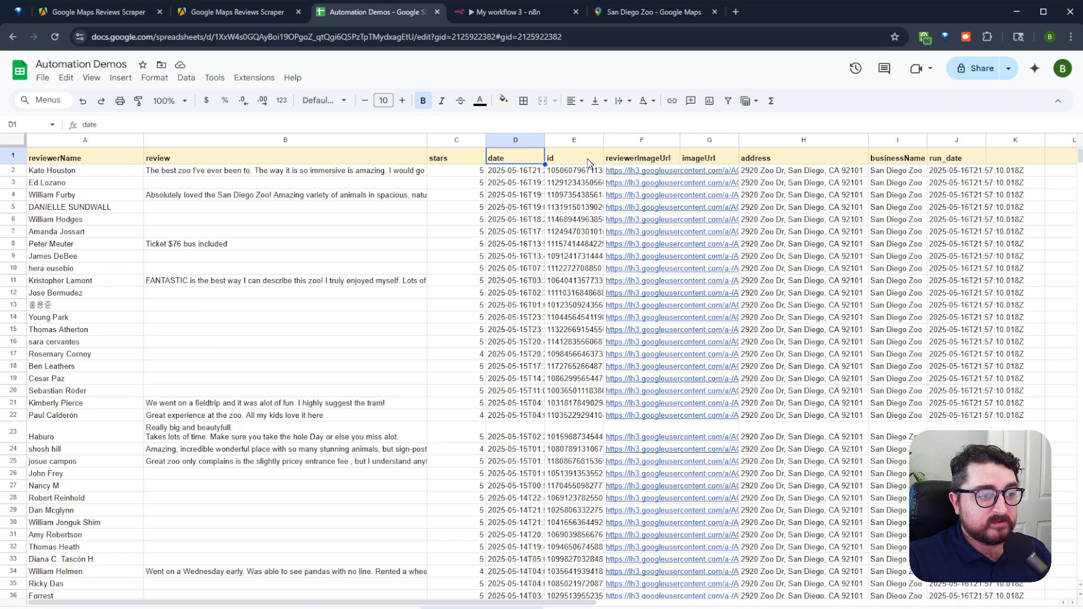
left_click(643, 165)
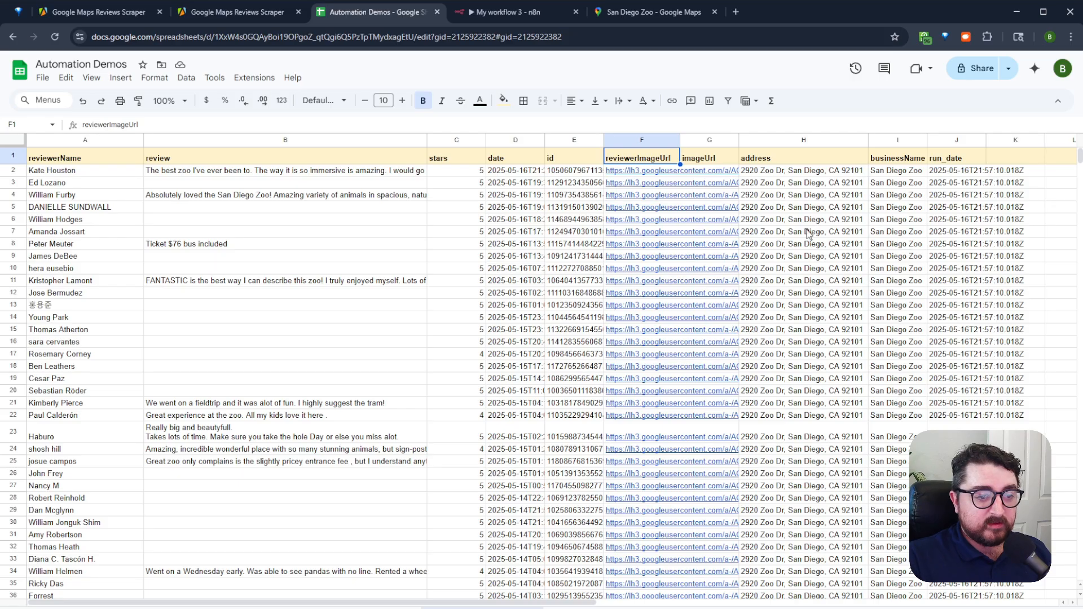
left_click_drag(897, 171, 895, 524)
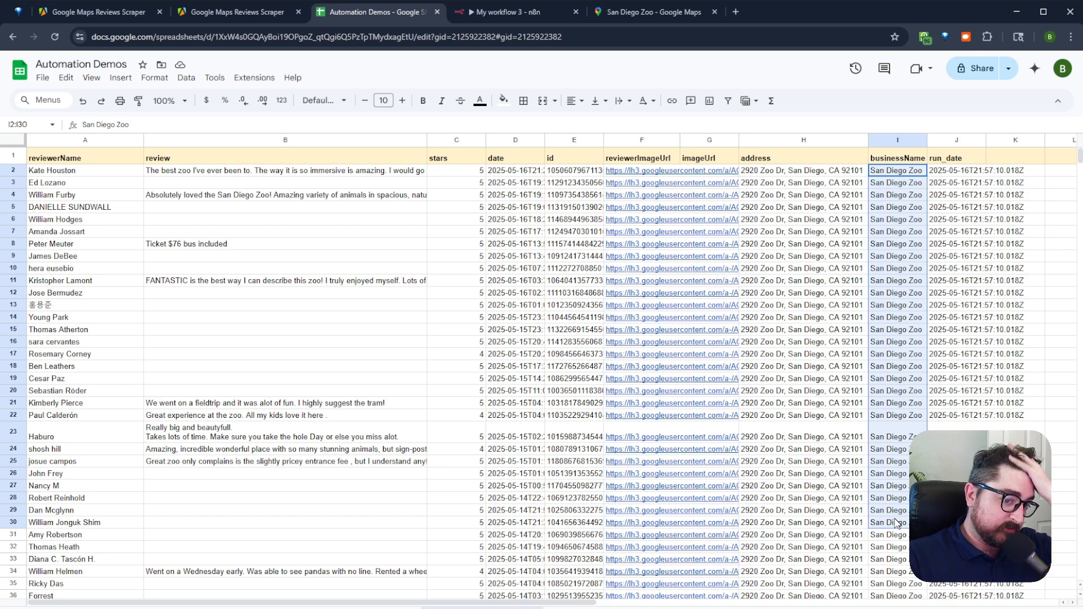
left_click(898, 243)
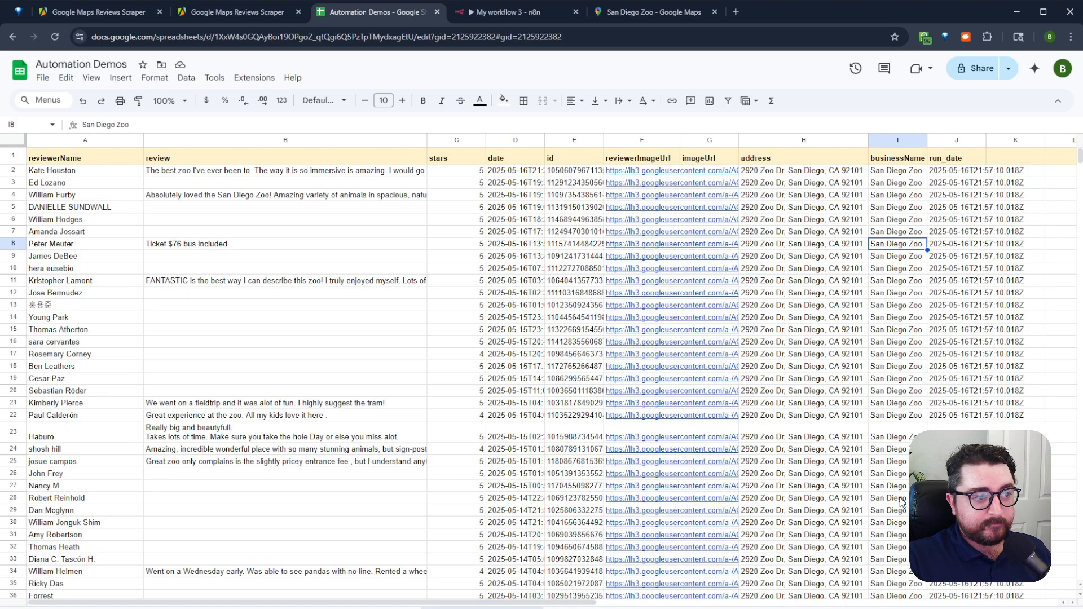
Return to the n8n workflow and add a Google Sheets "Append row in sheet" node after Scrape Google Reviews
left_click(510, 12)
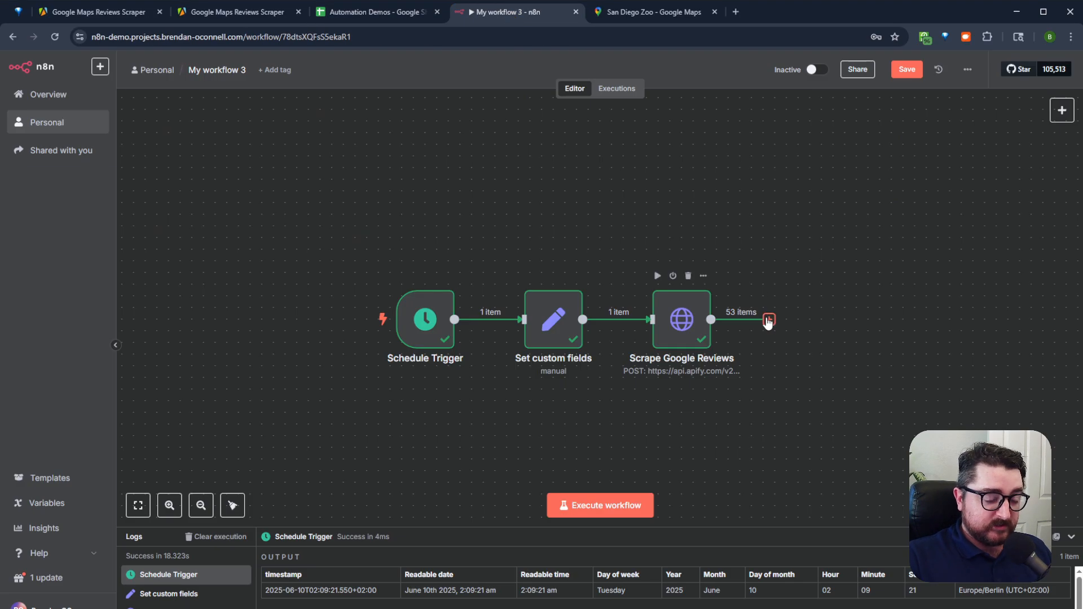
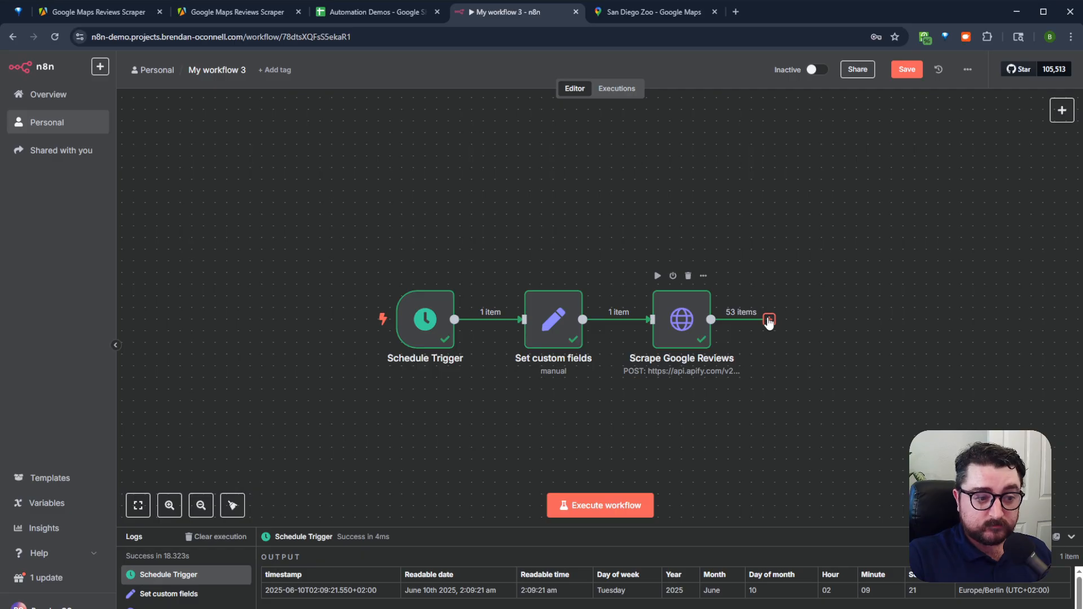
left_click(768, 320)
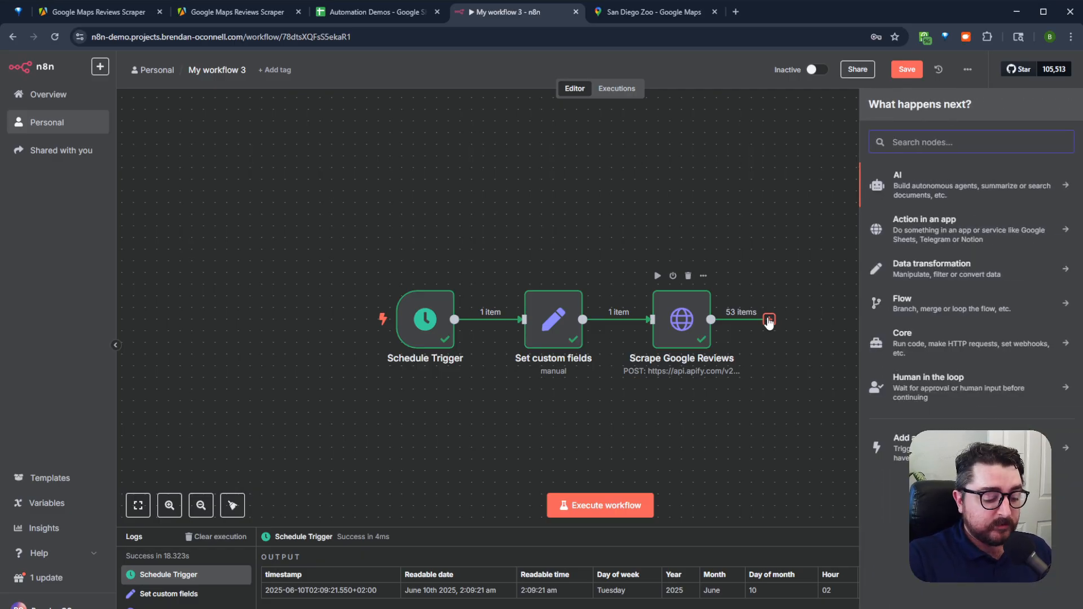
type("shee")
left_click(902, 178)
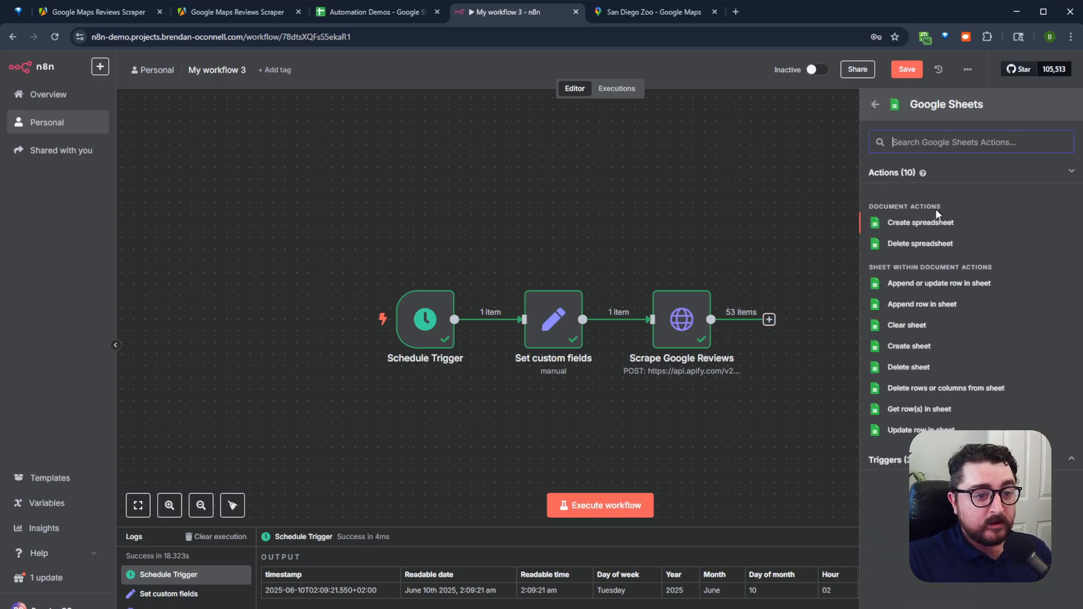
left_click(919, 305)
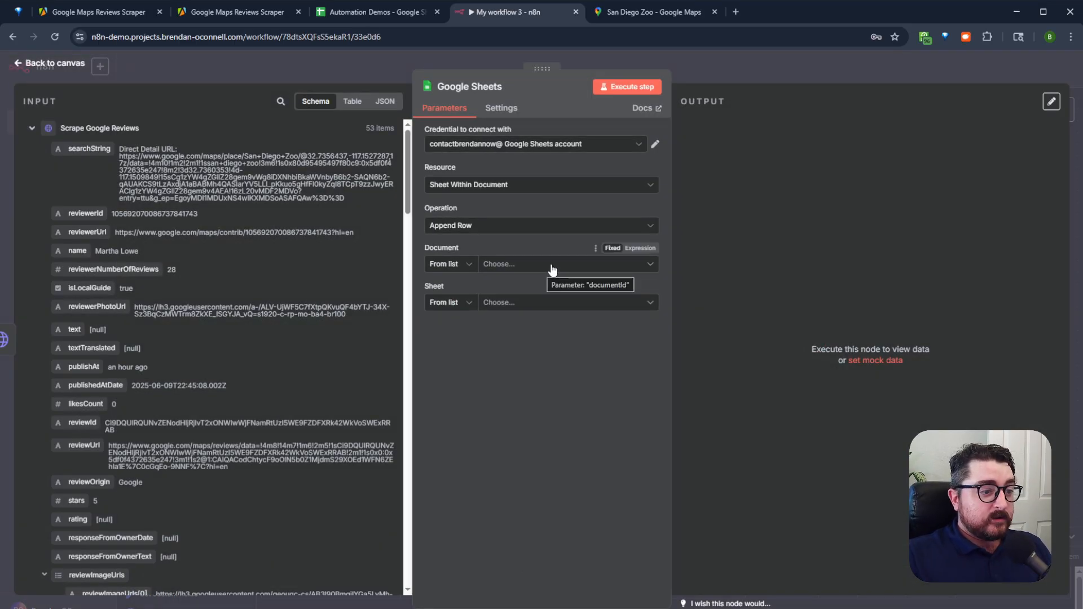
Switch to the Automation Demos spreadsheet and add a new sheet named "DEMO APIFY SHEET"
left_click(373, 18)
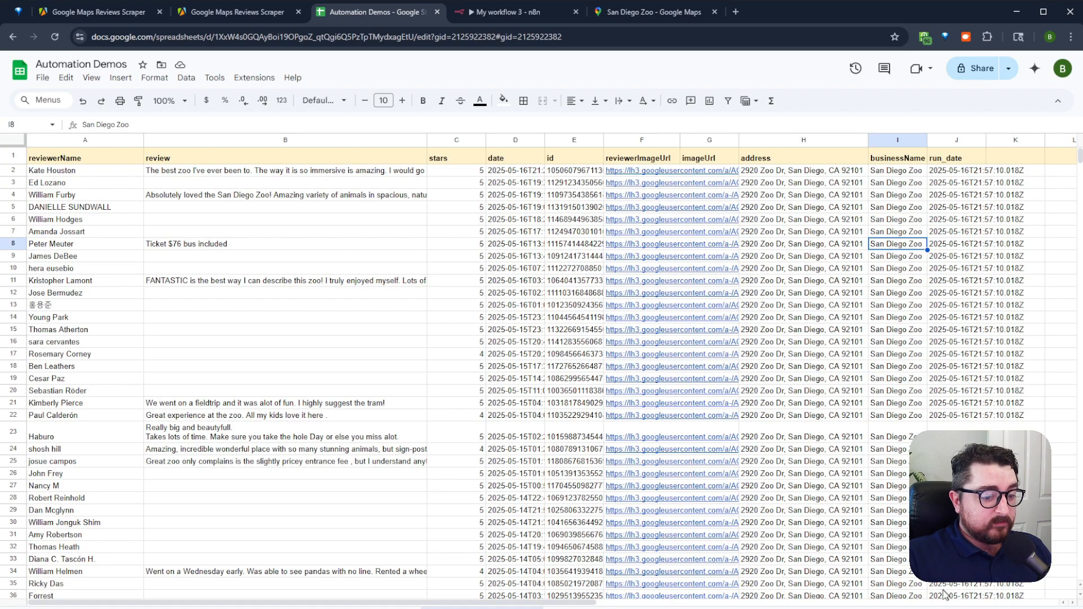
left_click(35, 608)
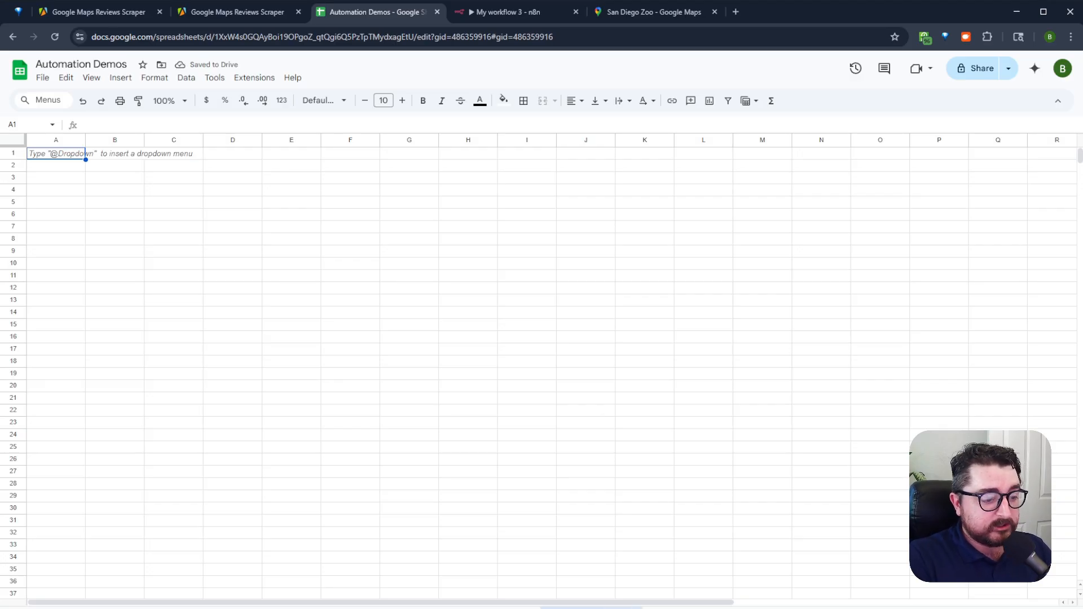
left_click(599, 533)
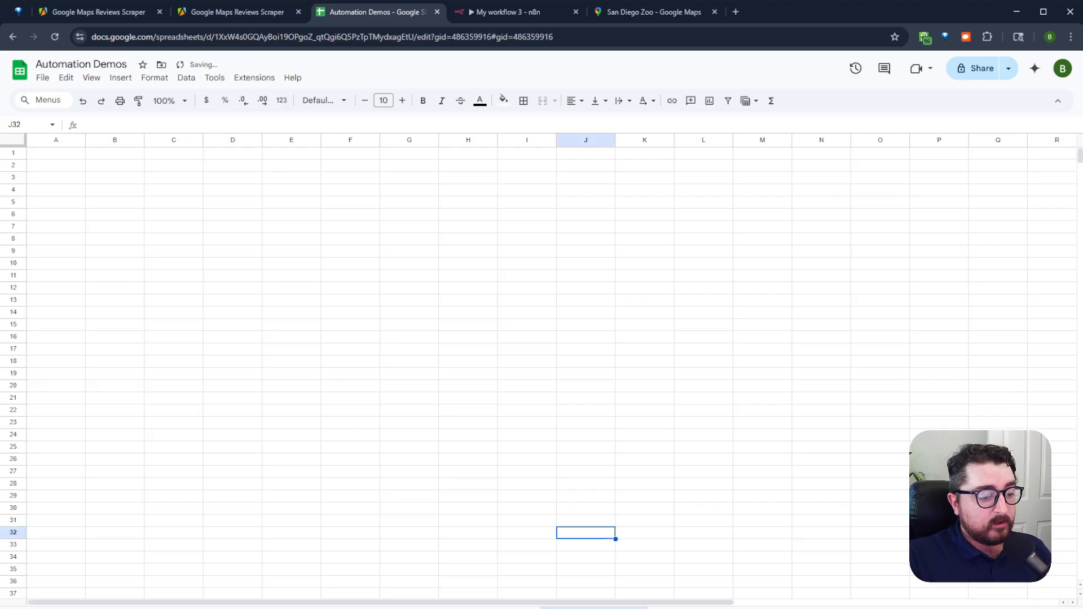
Set the n8n Google Sheets node's document to Automation Demos and its sheet to DEMO APIFY SHEET
left_click(499, 14)
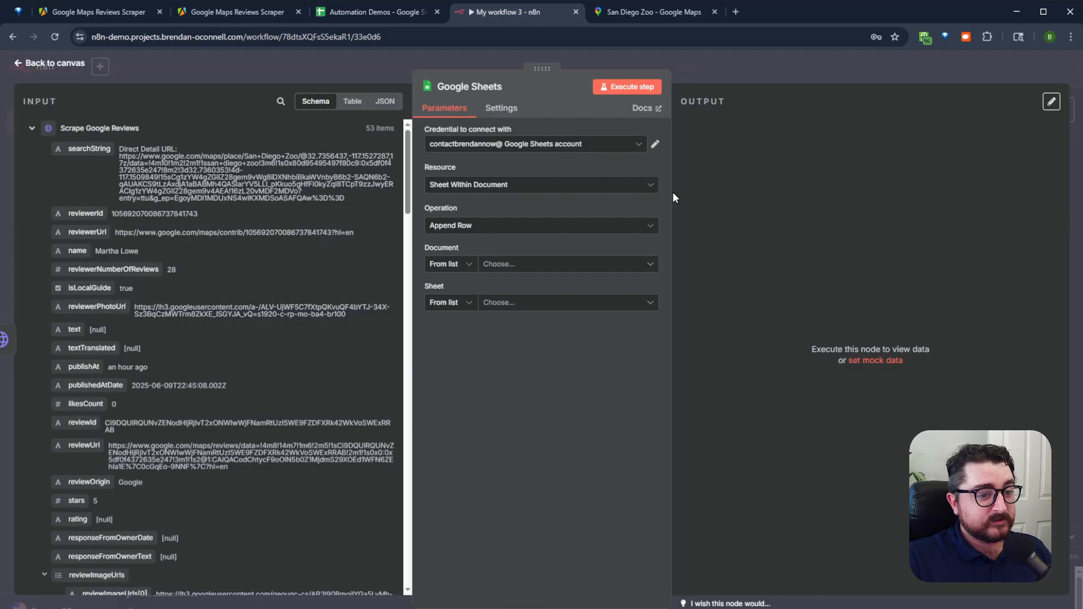
left_click(545, 269)
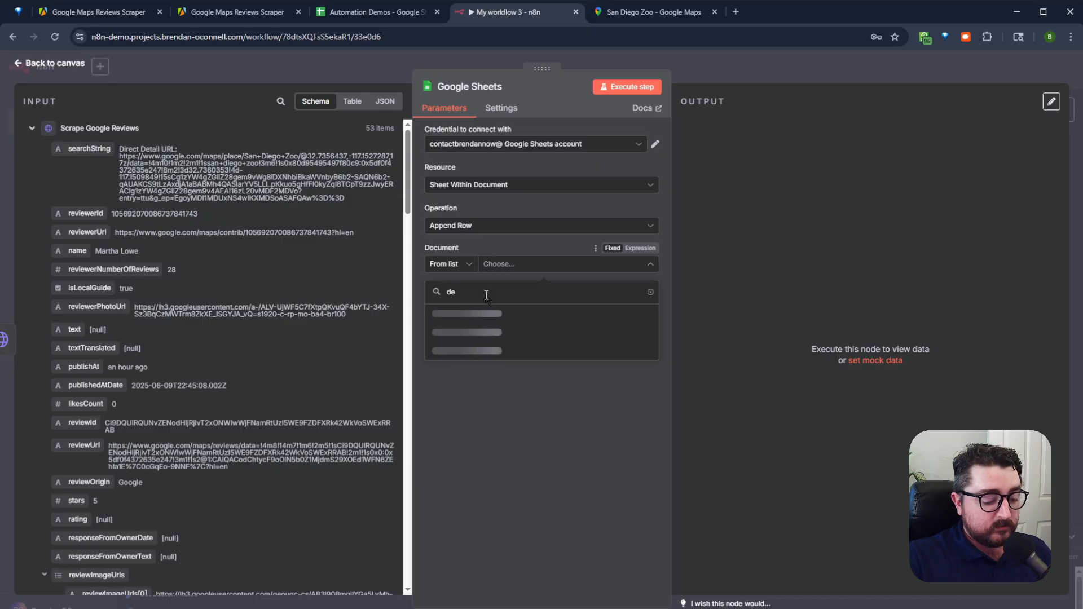
type("mo")
key("ctrl+a")
type("auto")
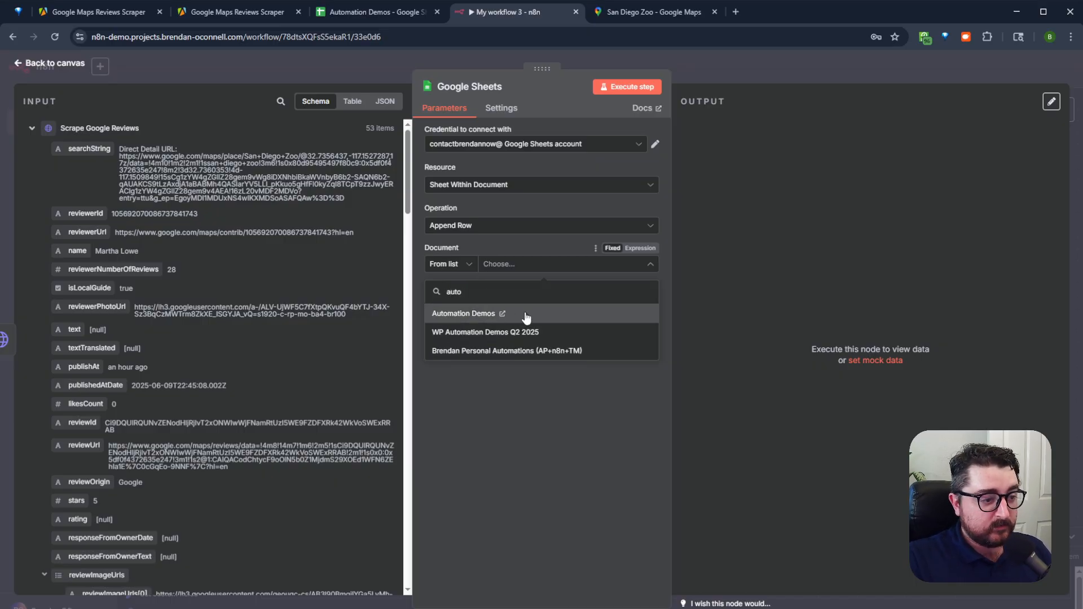
left_click(476, 313)
left_click(551, 305)
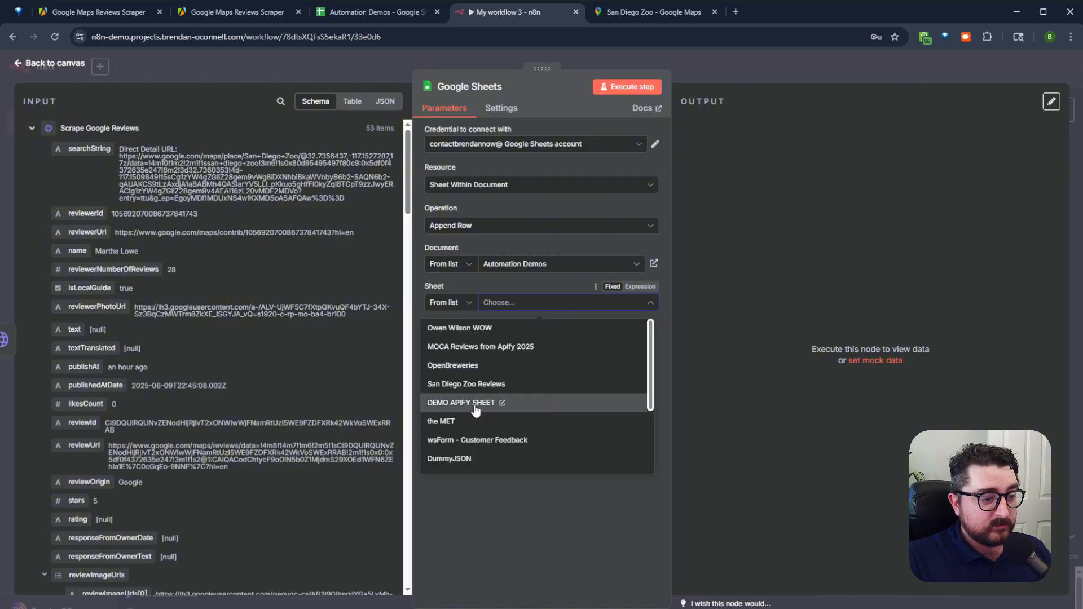
left_click(571, 402)
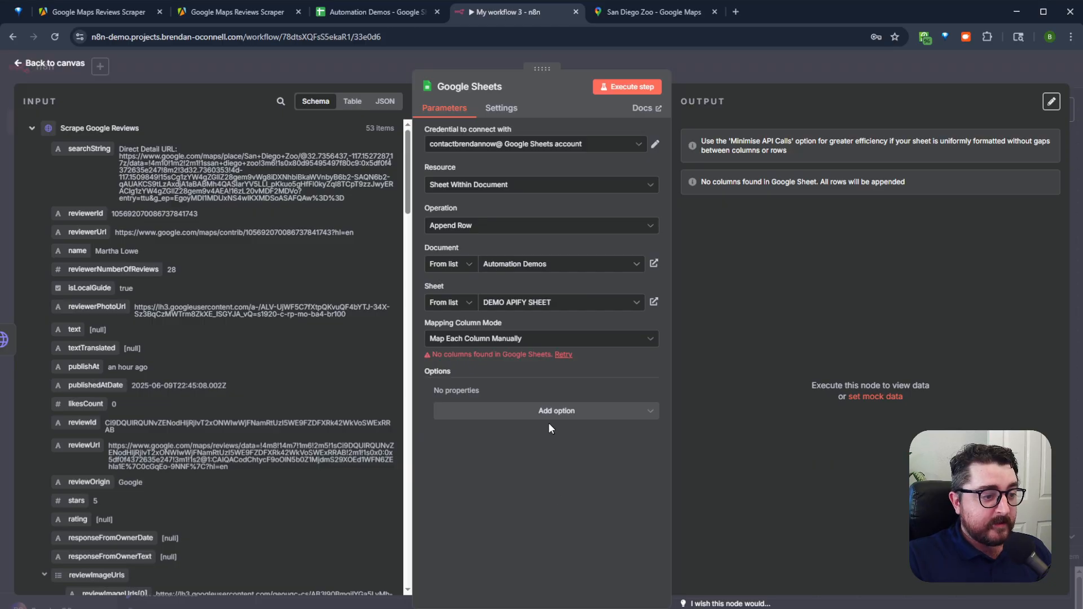
Try the Map Automatically column mode for the Google Sheets node and return it to Map Each Column Manually
left_click(495, 341)
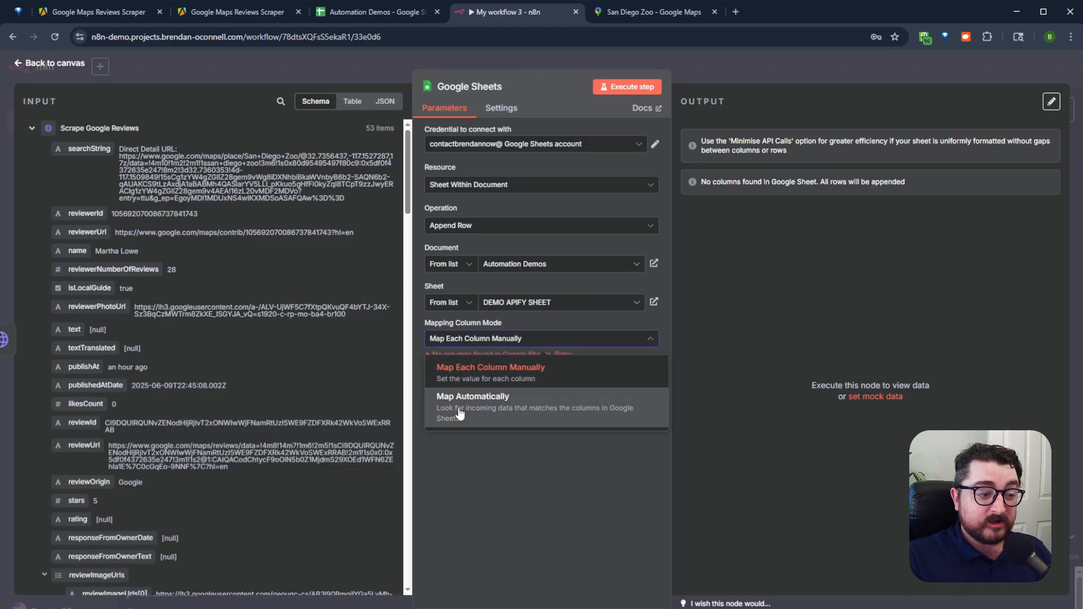
left_click(459, 413)
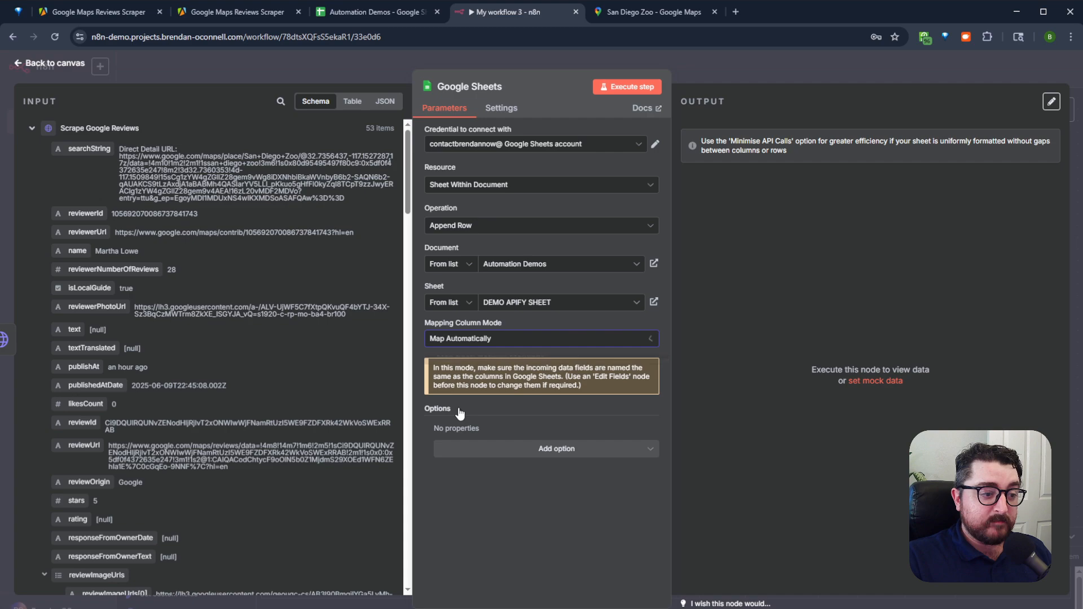
left_click(445, 345)
left_click(471, 365)
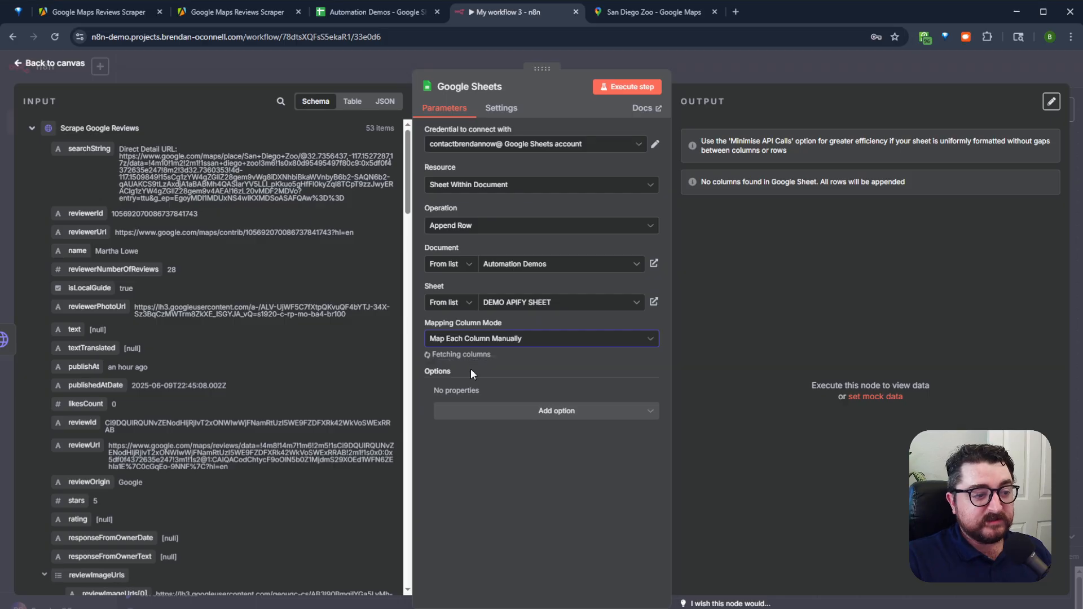
In the Automation Demos spreadsheet, copy the header row of the San Diego Zoo reviews sheet into row 1 of DEMO APIFY SHEET
left_click(388, 13)
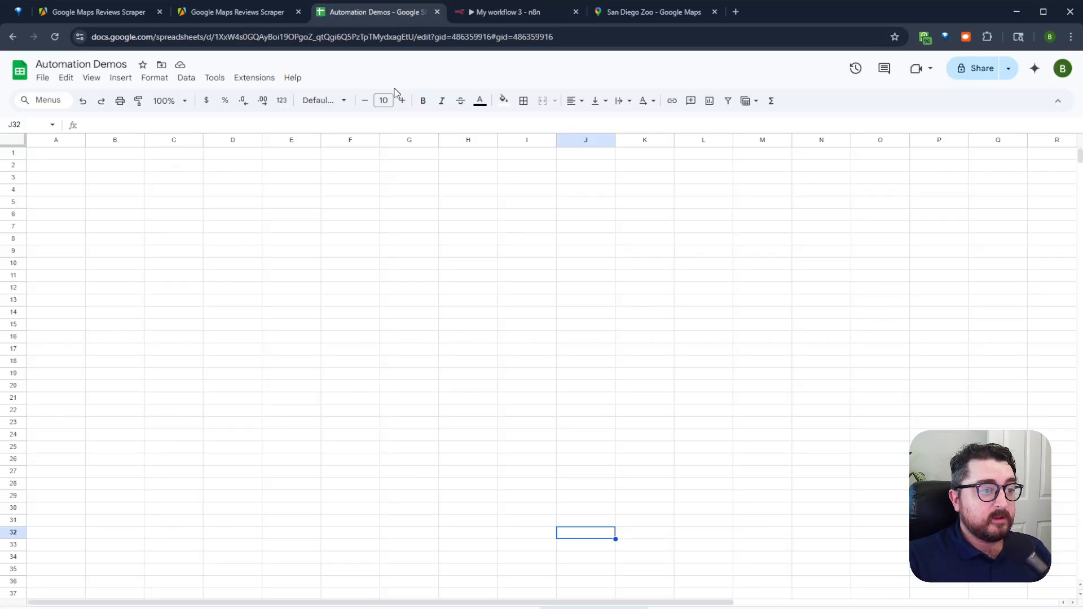
left_click(461, 607)
left_click(10, 154)
key("ctrl+c")
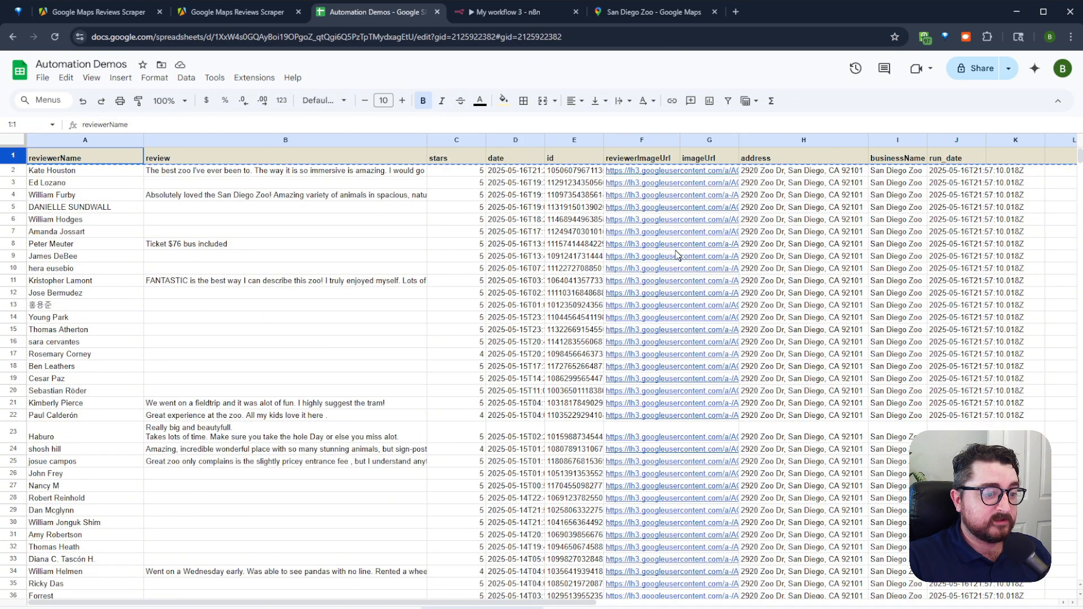
left_click(595, 607)
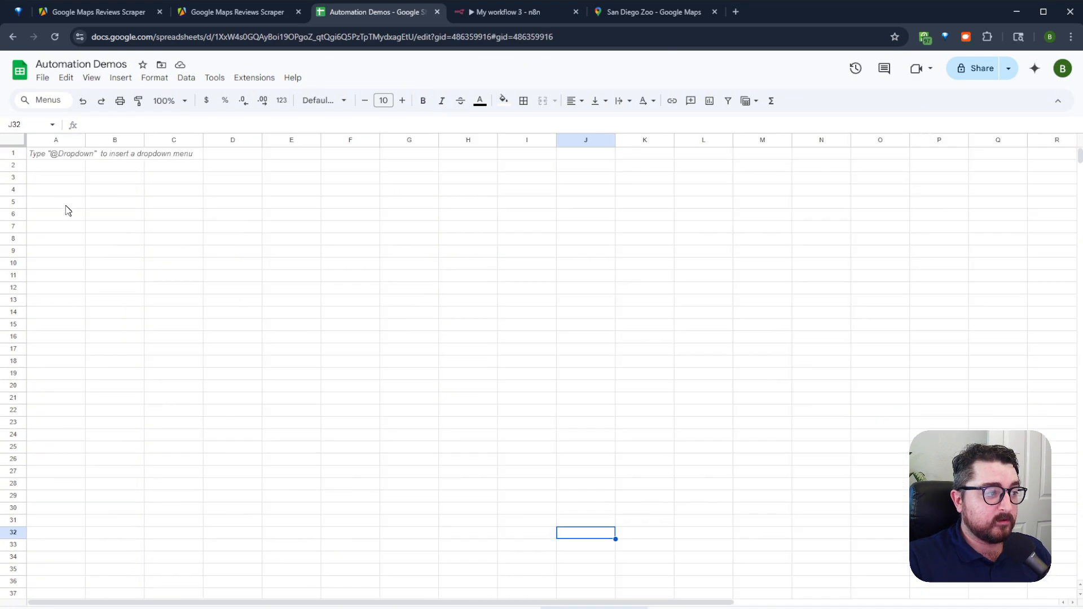
left_click(12, 155)
key("ctrl+v")
left_click(171, 210)
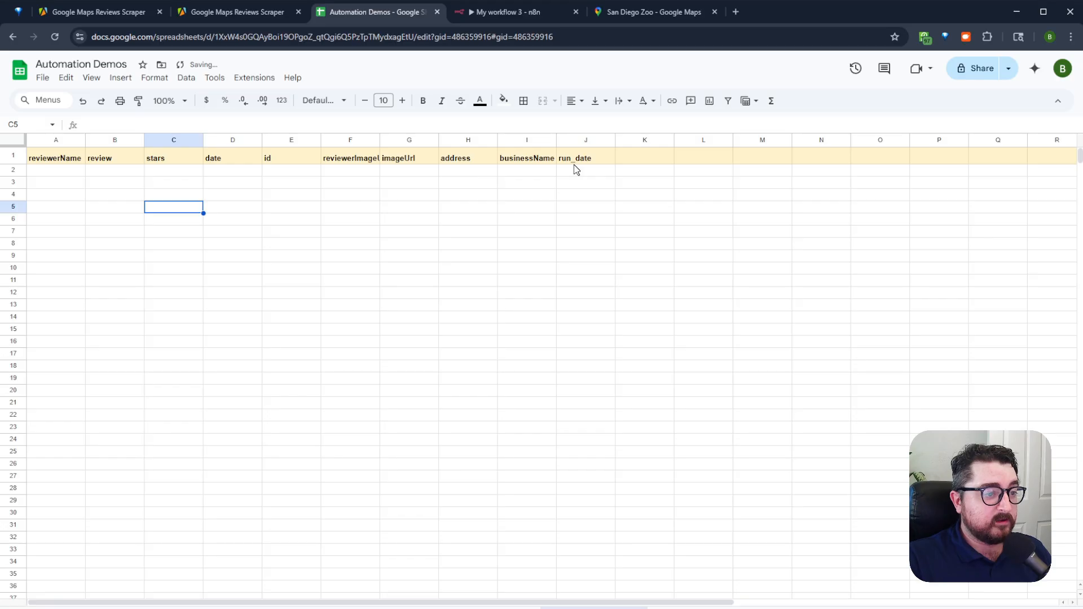
left_click_drag(73, 164, 591, 171)
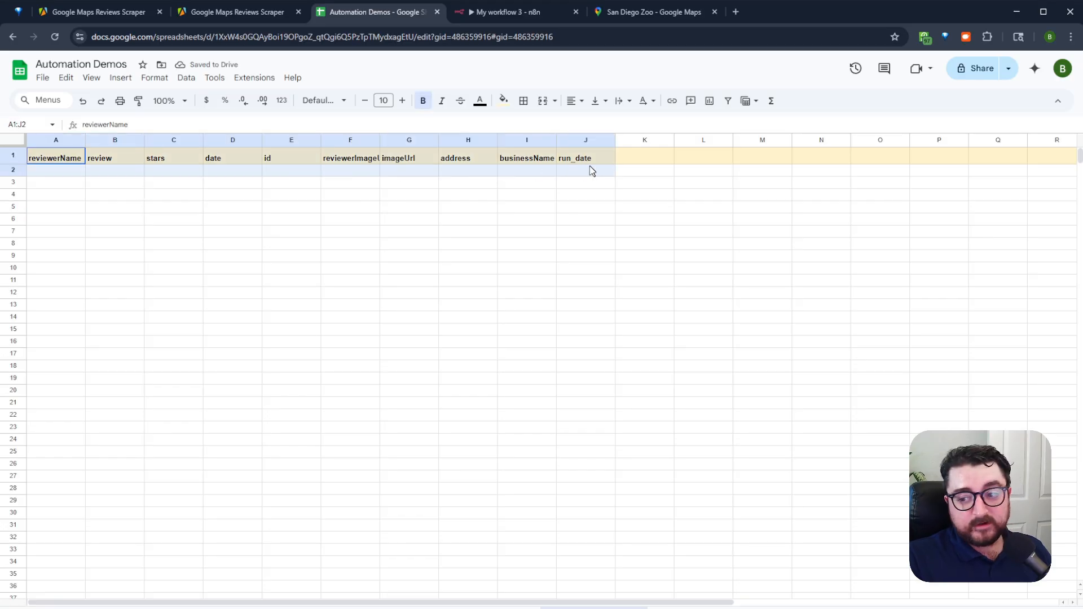
left_click(598, 172)
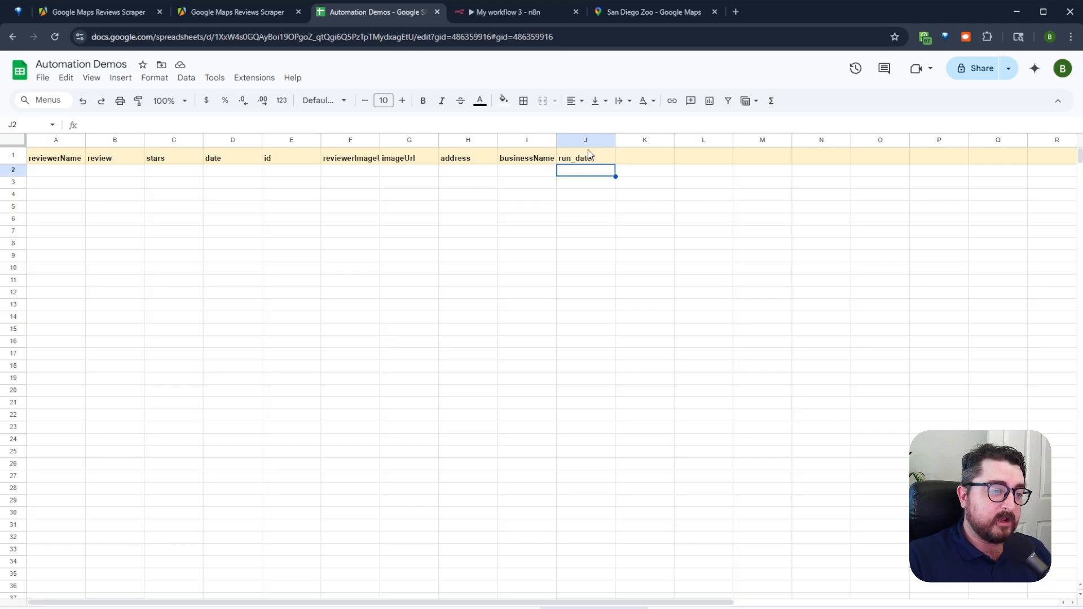
Back in n8n, reload the DEMO APIFY SHEET columns for manual mapping in the Google Sheets node
left_click(492, 13)
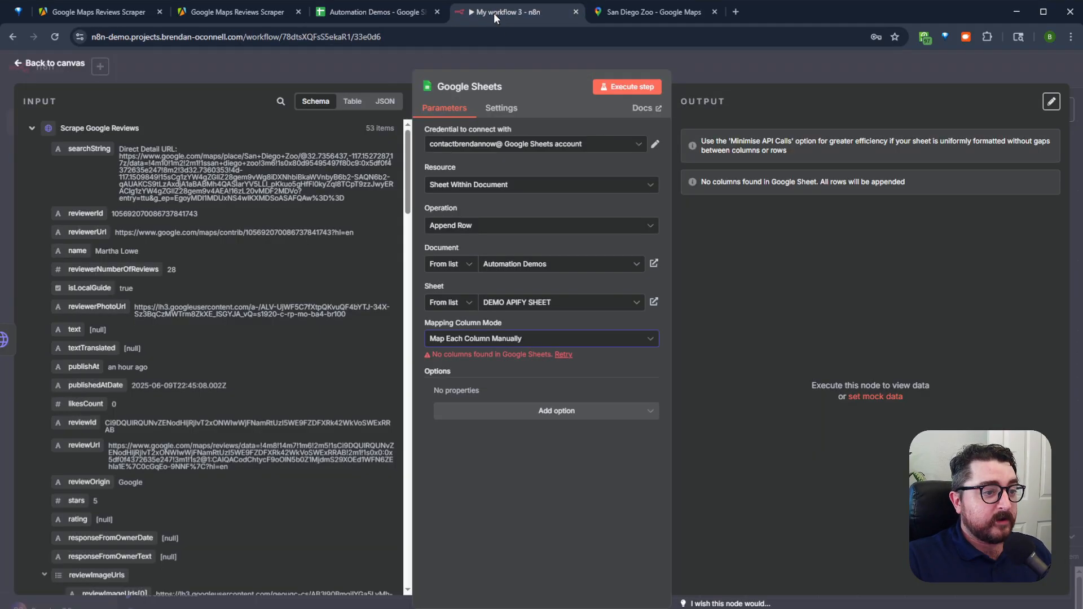
left_click(511, 341)
left_click(546, 474)
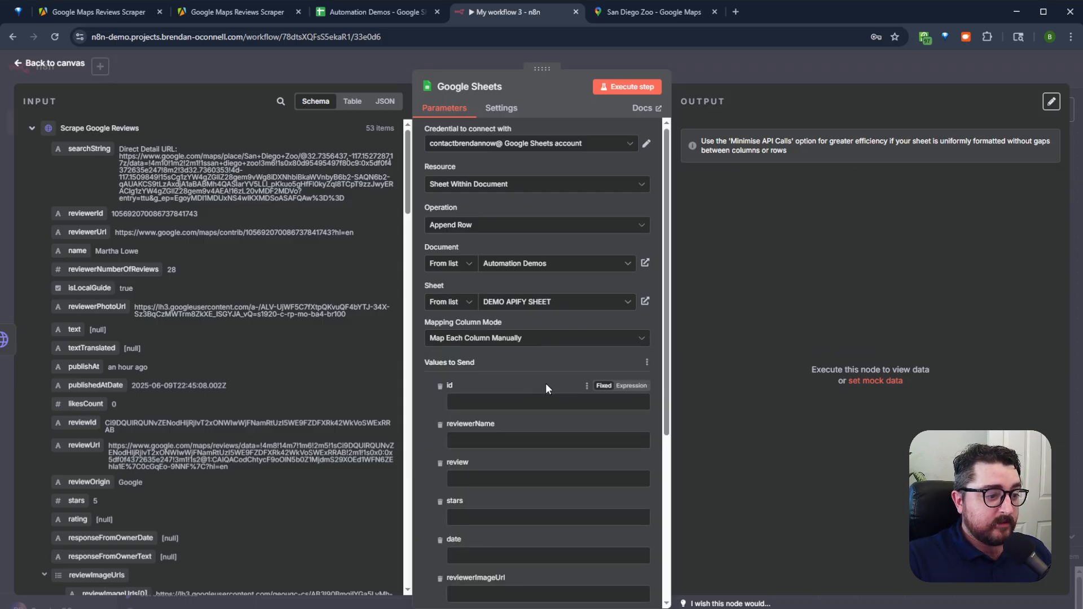
Map the reviewerId field to the id column and the name field to the reviewerName column
scroll(545, 387, "down", 3)
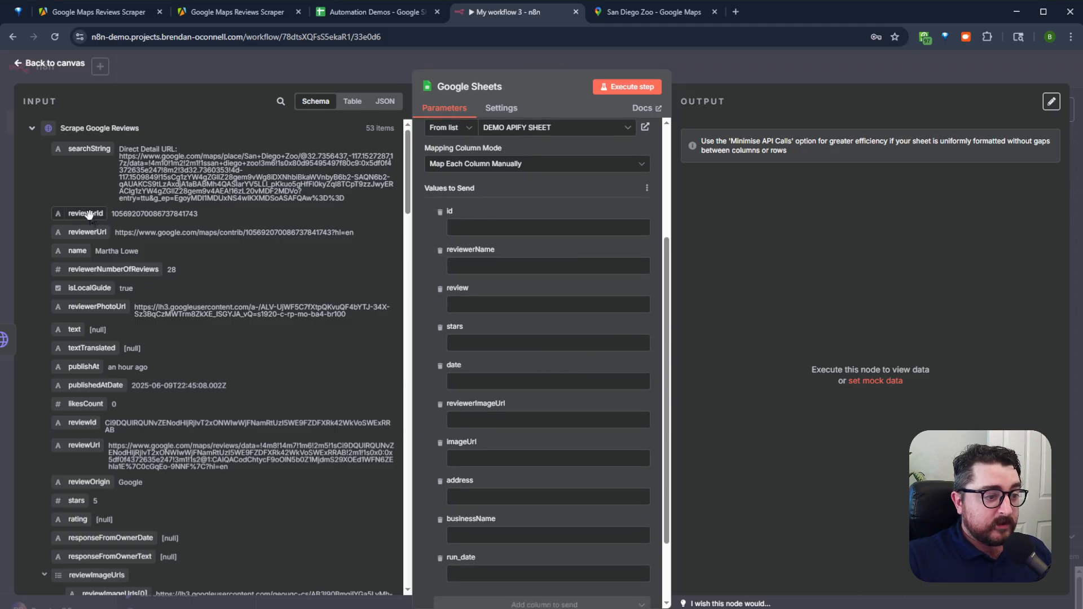
left_click_drag(85, 214, 547, 227)
left_click_drag(85, 256, 496, 279)
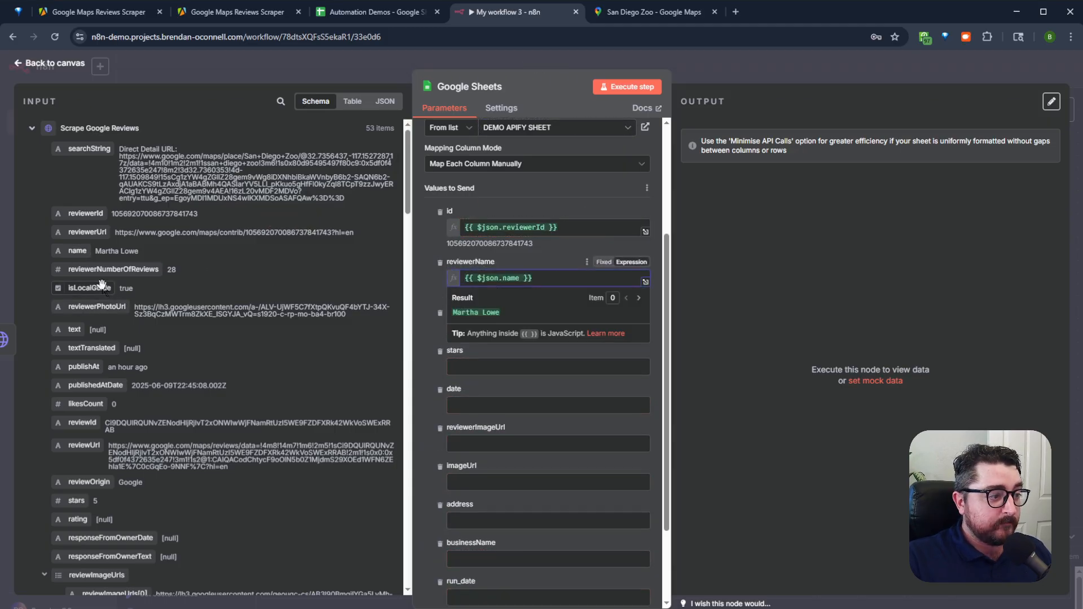
Display the input review data as JSON and map the text field to the review column
left_click(349, 104)
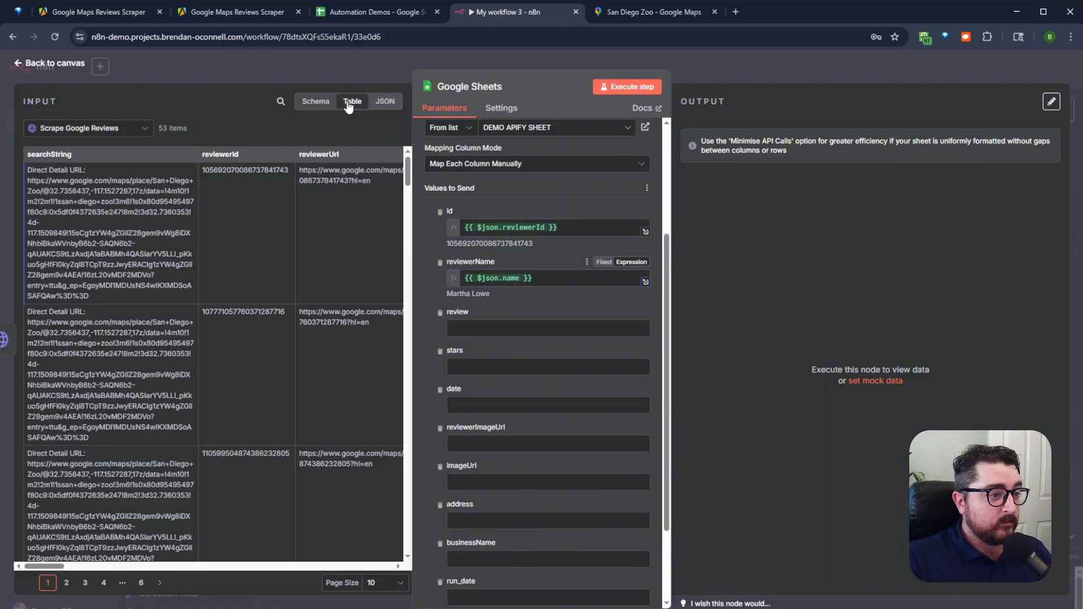
left_click(385, 102)
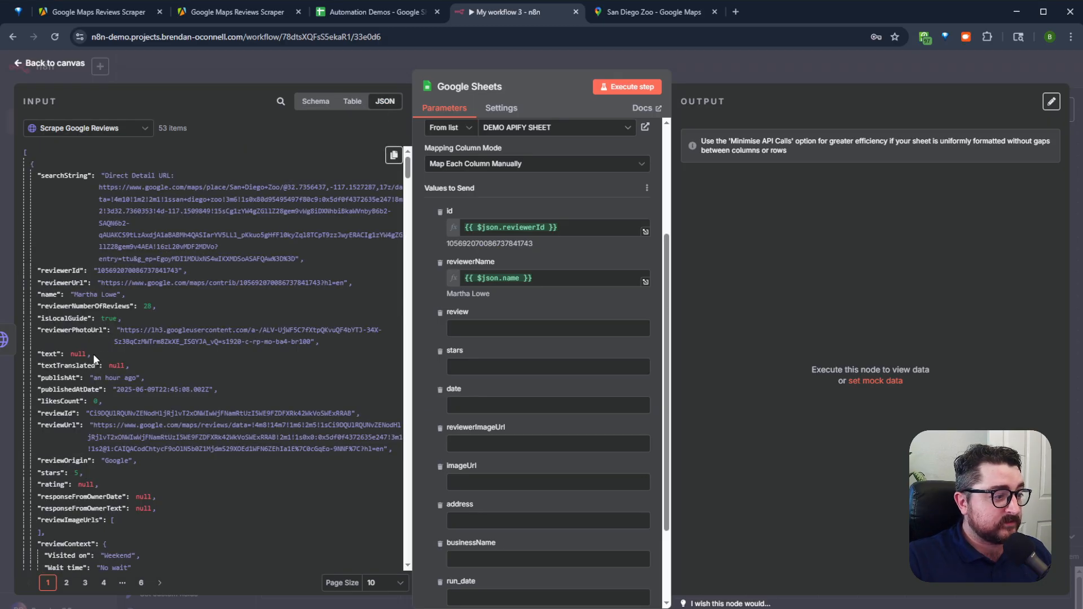
left_click_drag(46, 354, 488, 331)
left_click(539, 305)
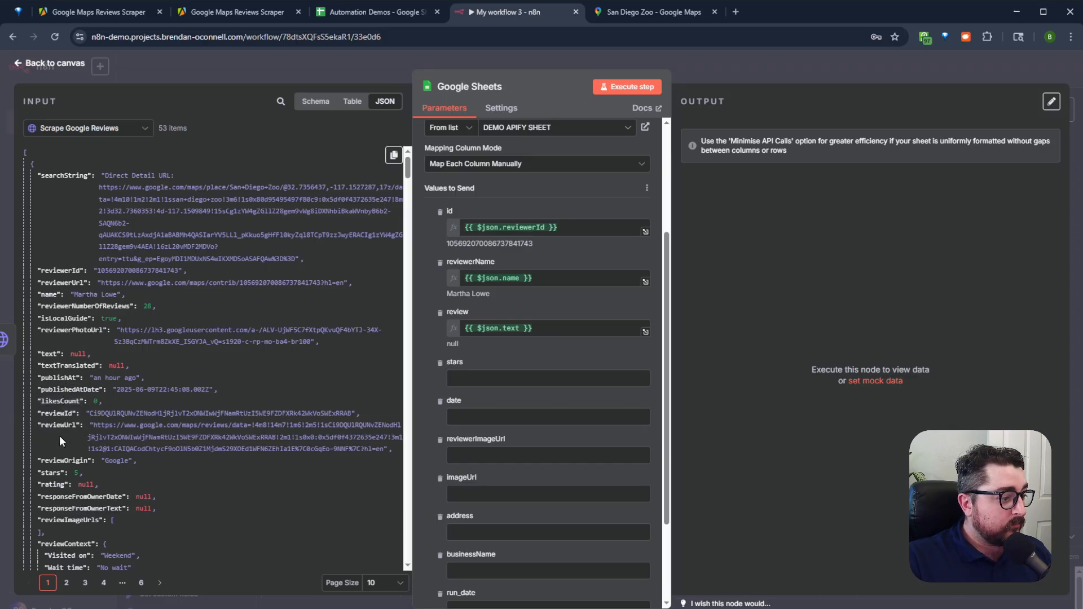
Map the stars, publishedAtDate and reviewerPhotoUrl fields to the stars, date and reviewerImageUrl columns
left_click_drag(52, 472, 462, 378)
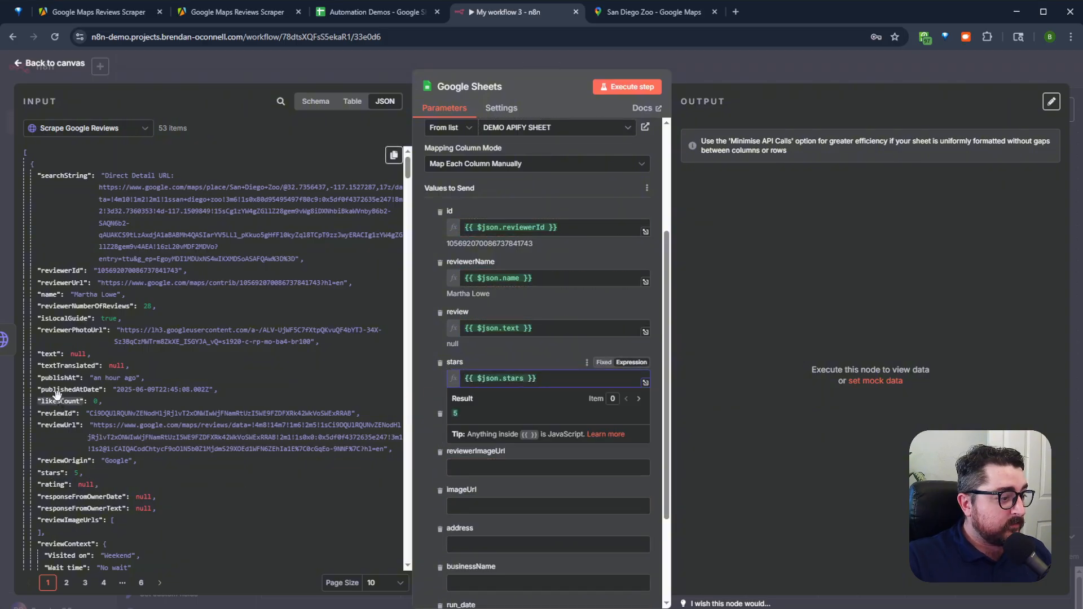
left_click_drag(56, 389, 507, 428)
left_click(515, 404)
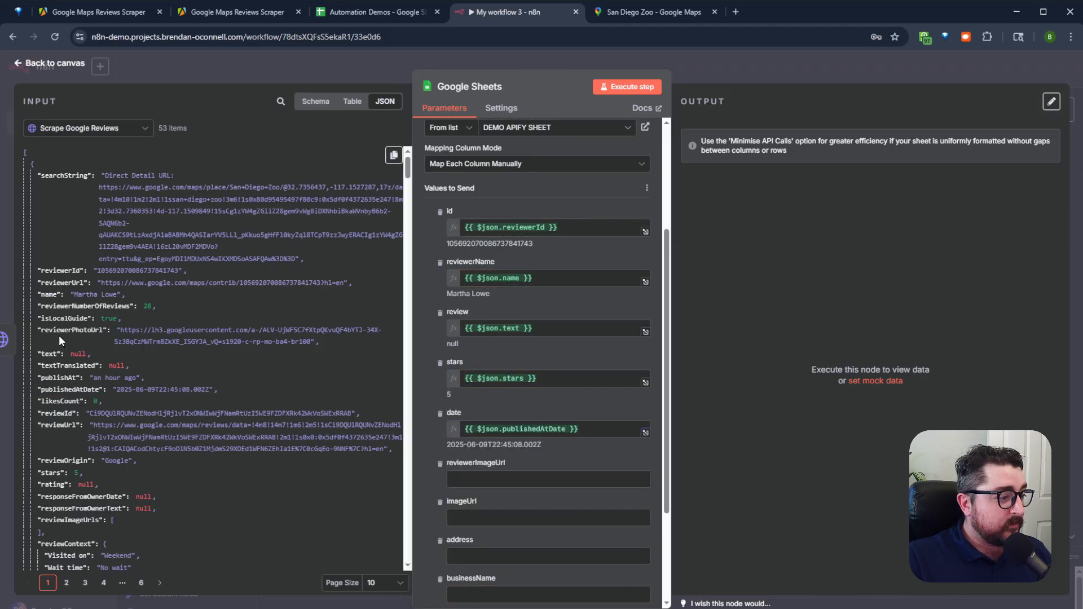
left_click_drag(62, 331, 471, 479)
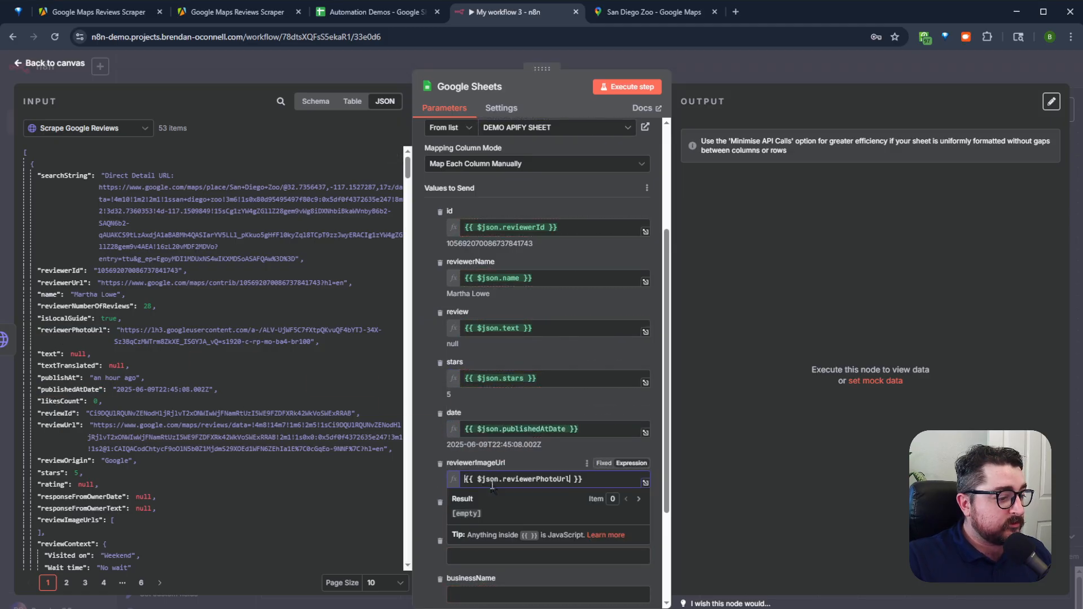
Map the address field to the address column, leaving imageUrl empty, and map the title field to the businessName column
scroll(499, 521, "down", 2)
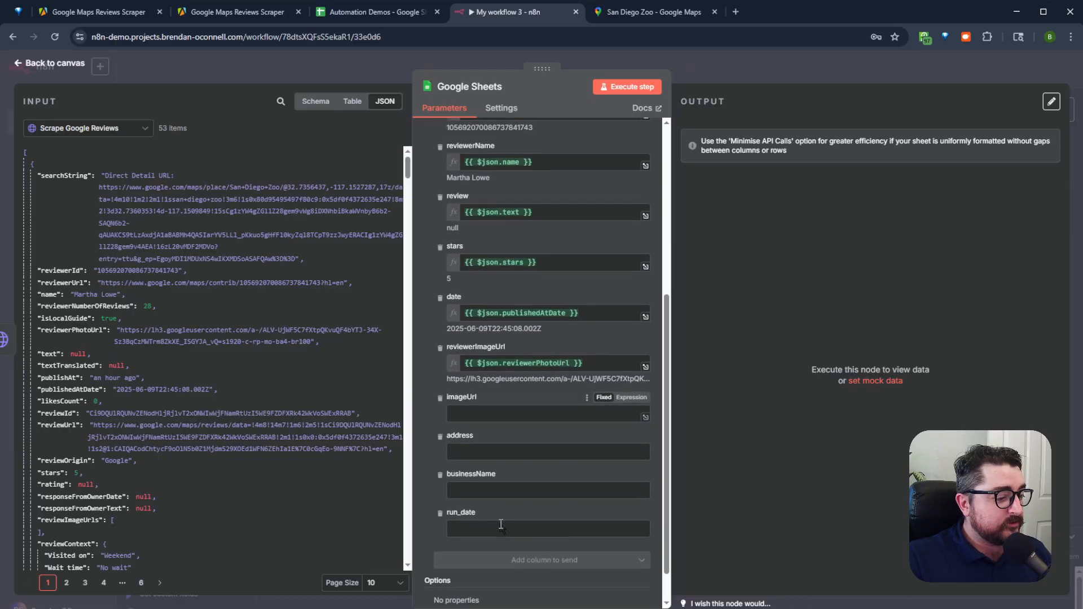
scroll(154, 468, "down", 5)
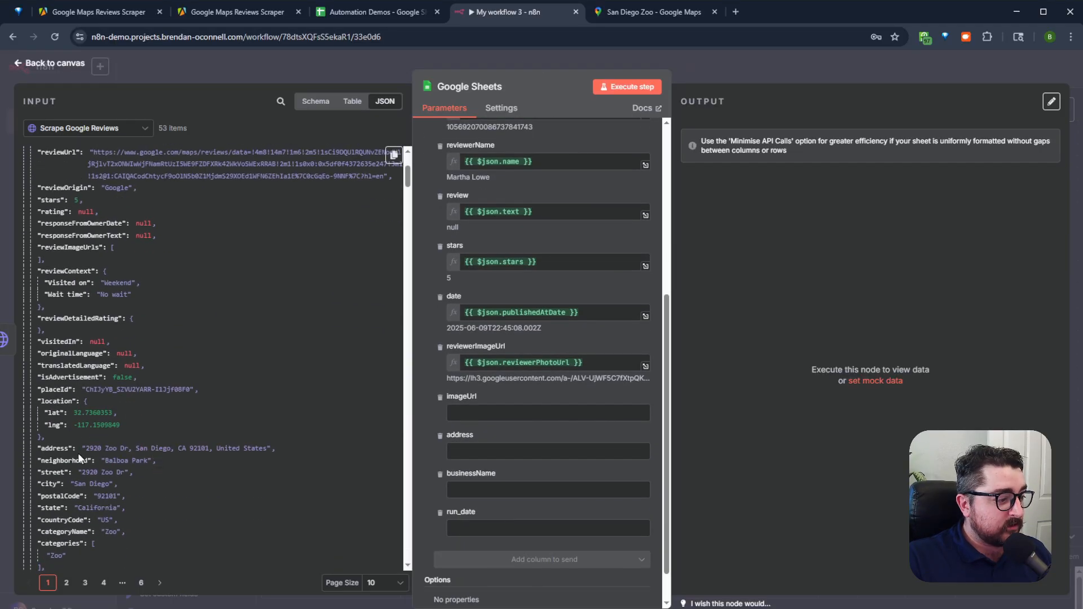
left_click_drag(60, 449, 476, 413)
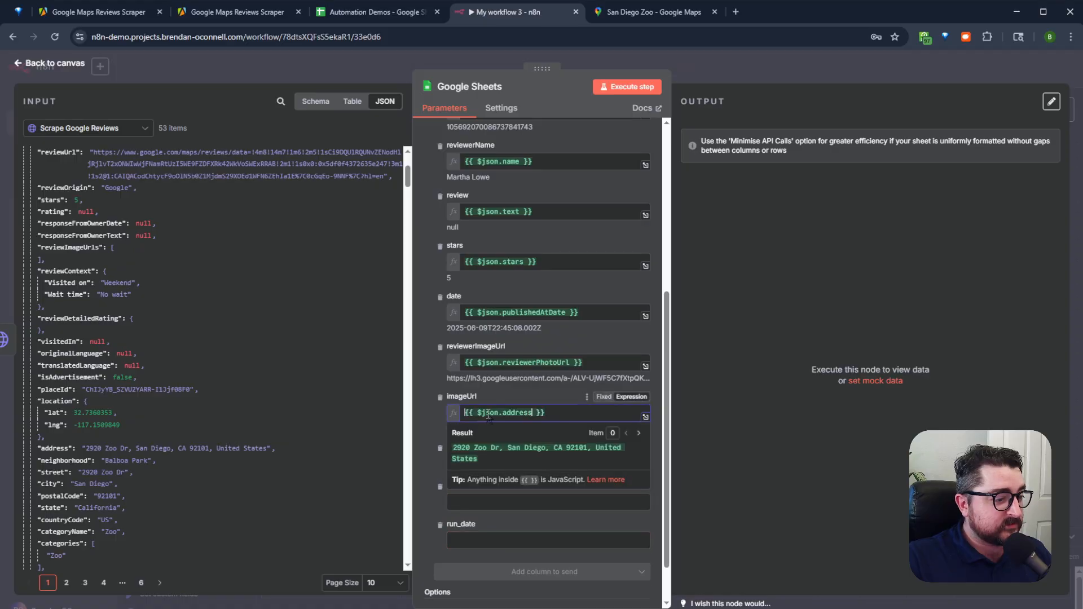
triple_click(569, 412)
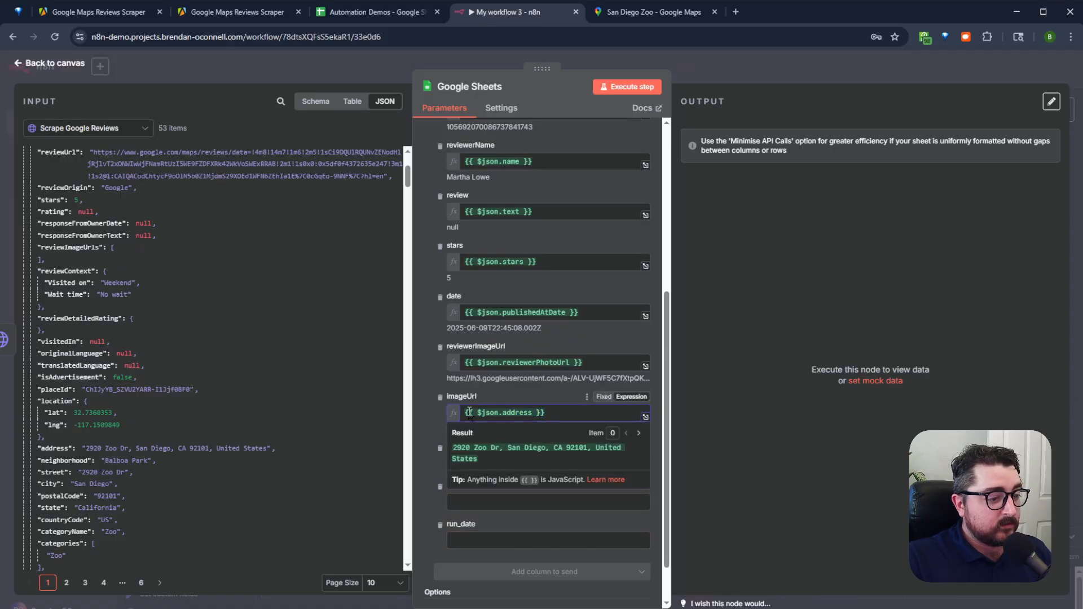
key("ctrl+x")
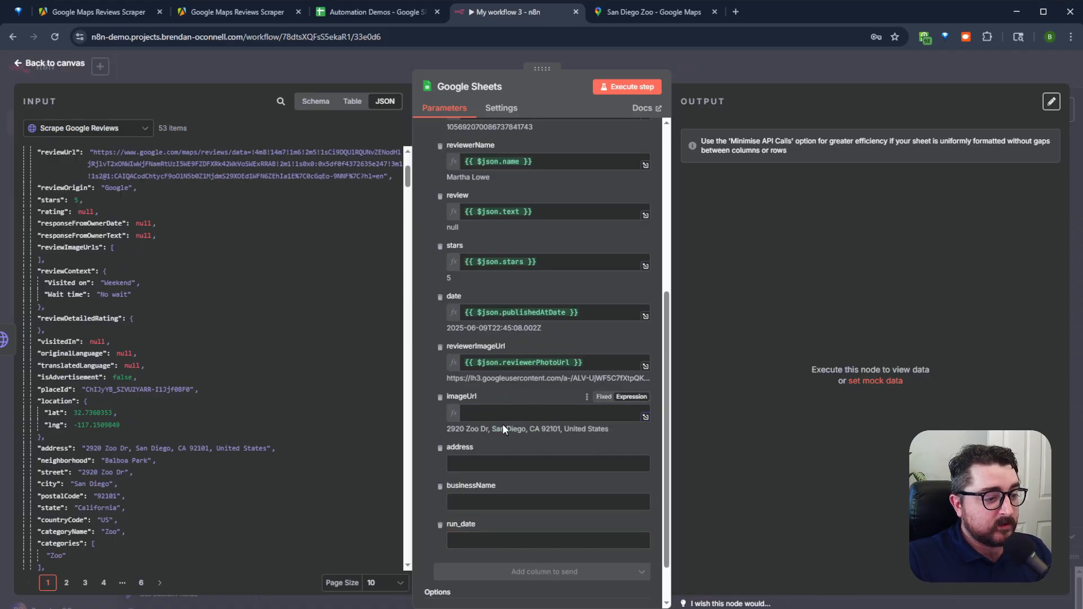
left_click(515, 463)
key("ctrl+v")
left_click(633, 449)
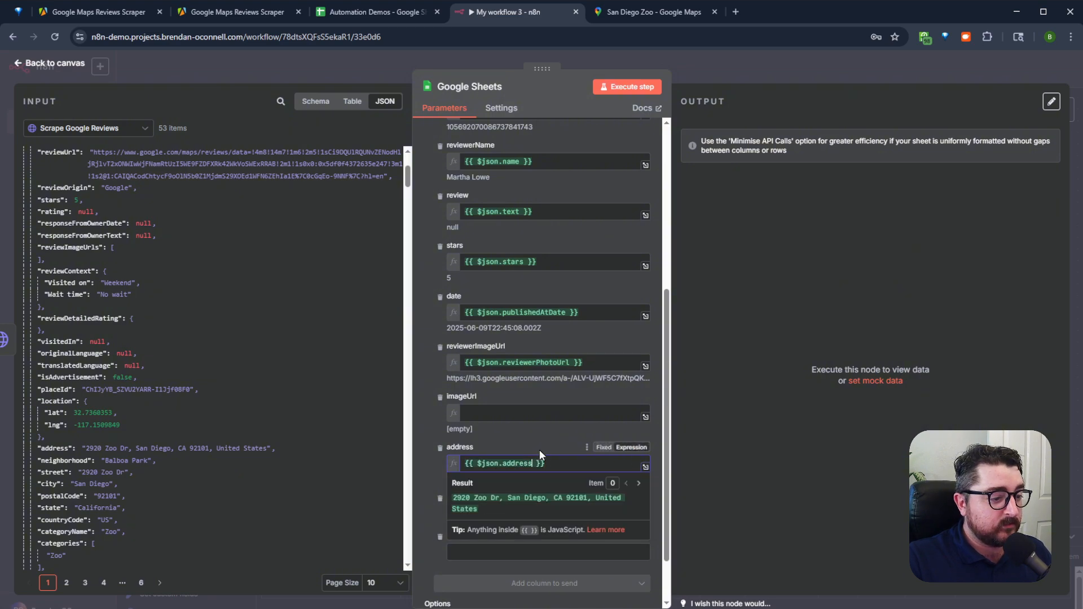
left_click(539, 449)
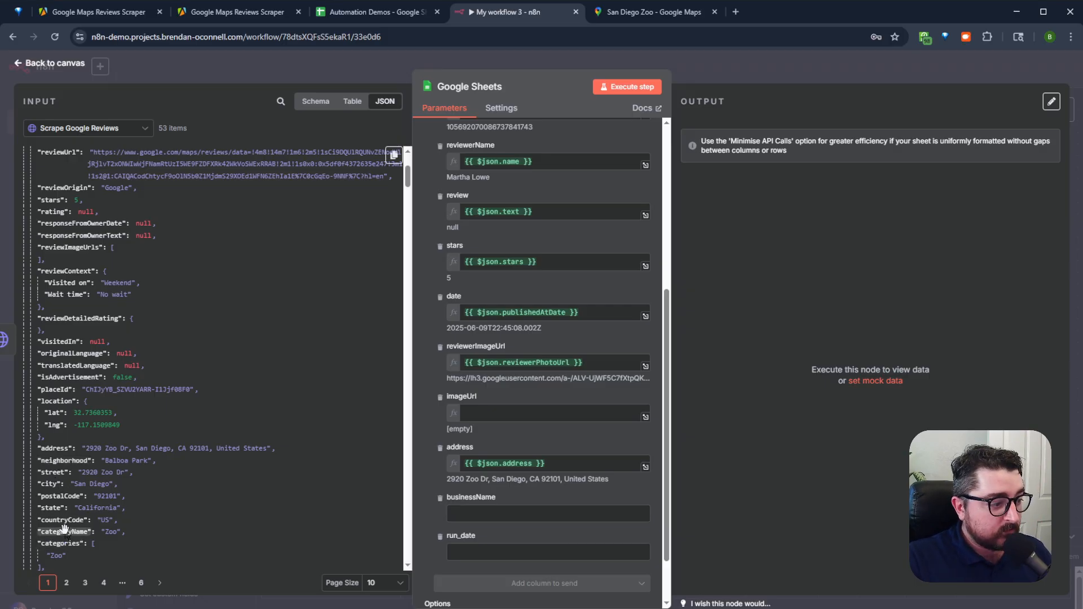
scroll(64, 528, "down", 2)
left_click_drag(50, 495, 486, 513)
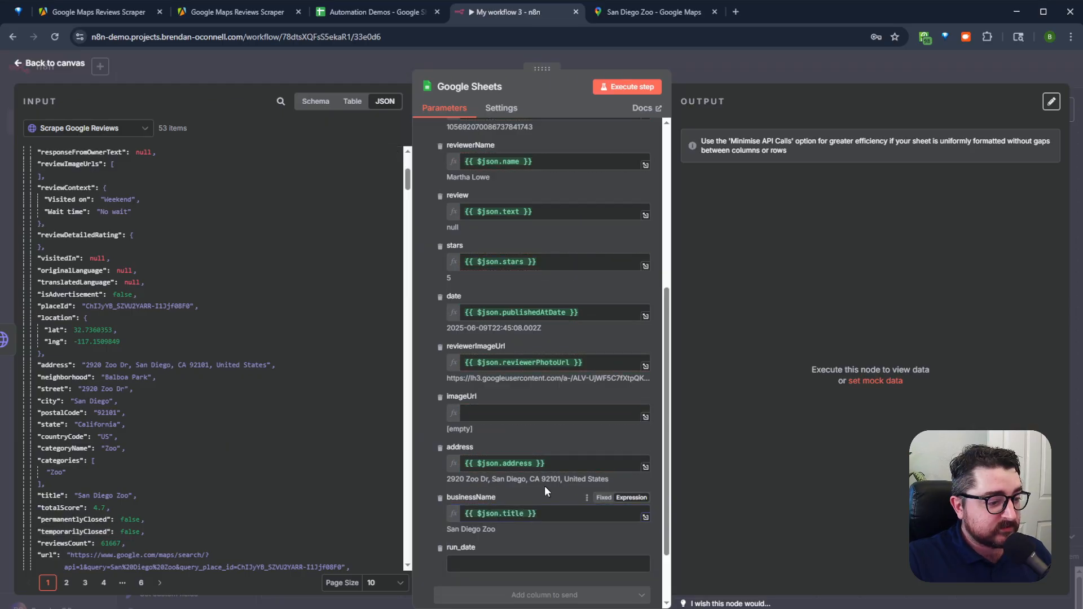
Examine the JSON review records for fields that could fill the remaining imageUrl and run_date columns
scroll(543, 485, "down", 2)
scroll(164, 506, "up", 8)
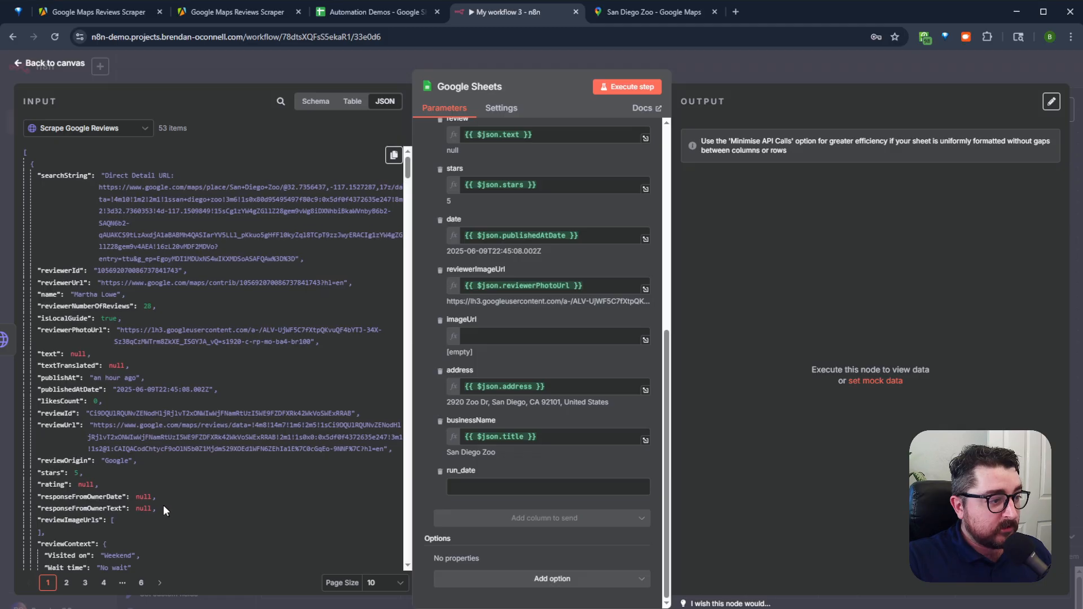
scroll(163, 505, "down", 10)
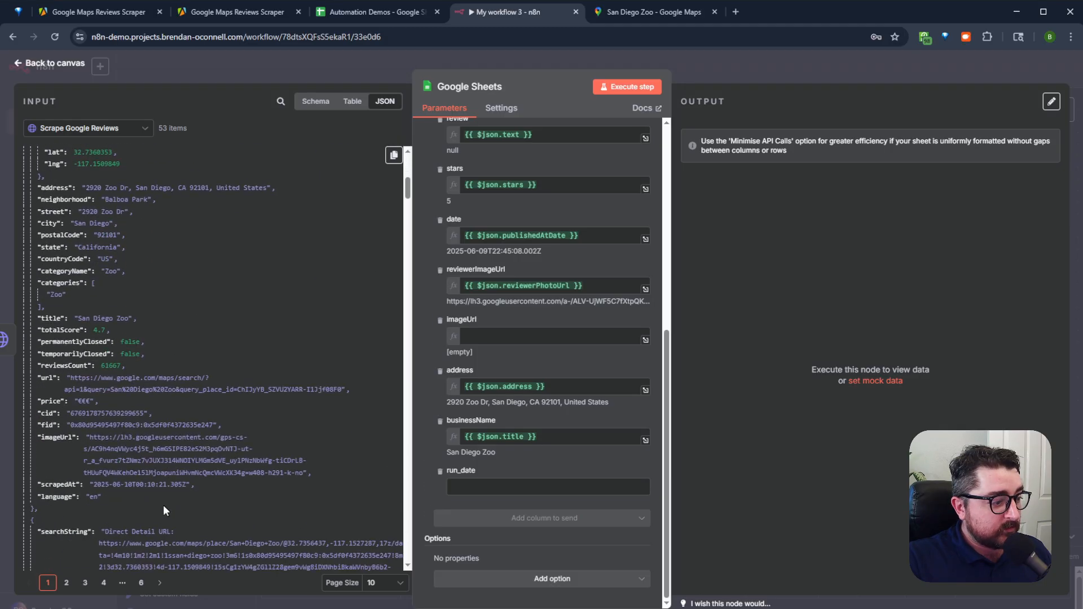
scroll(163, 506, "down", 7)
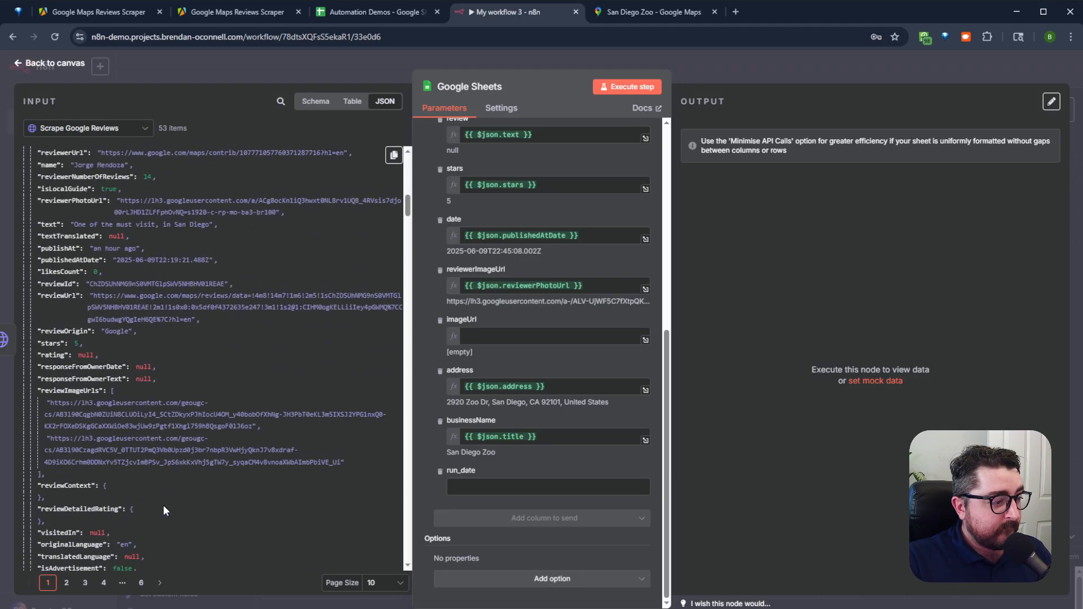
scroll(164, 505, "down", 4)
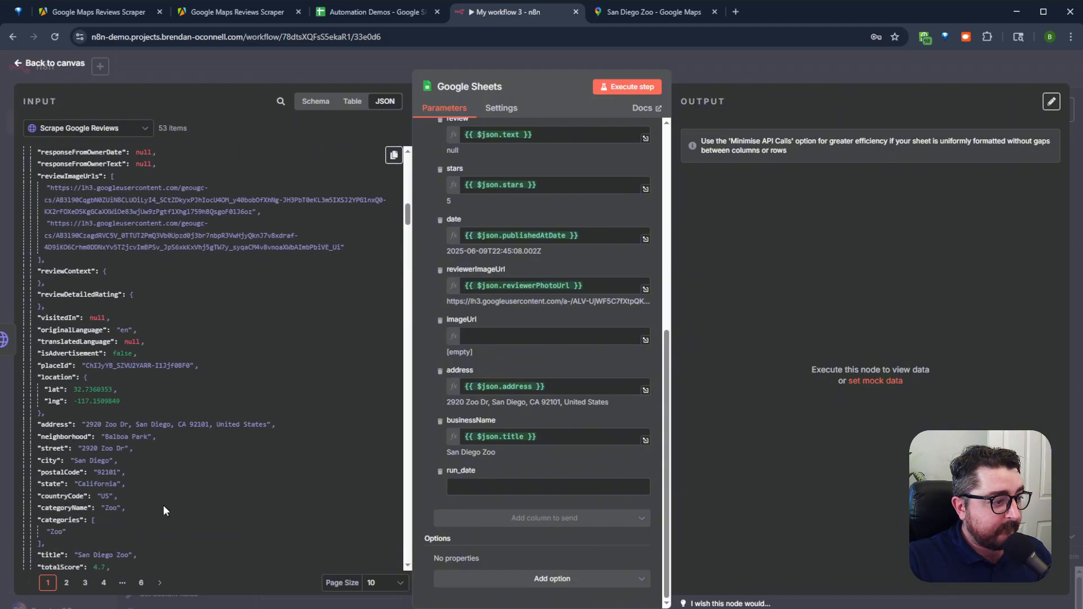
scroll(164, 506, "up", 5)
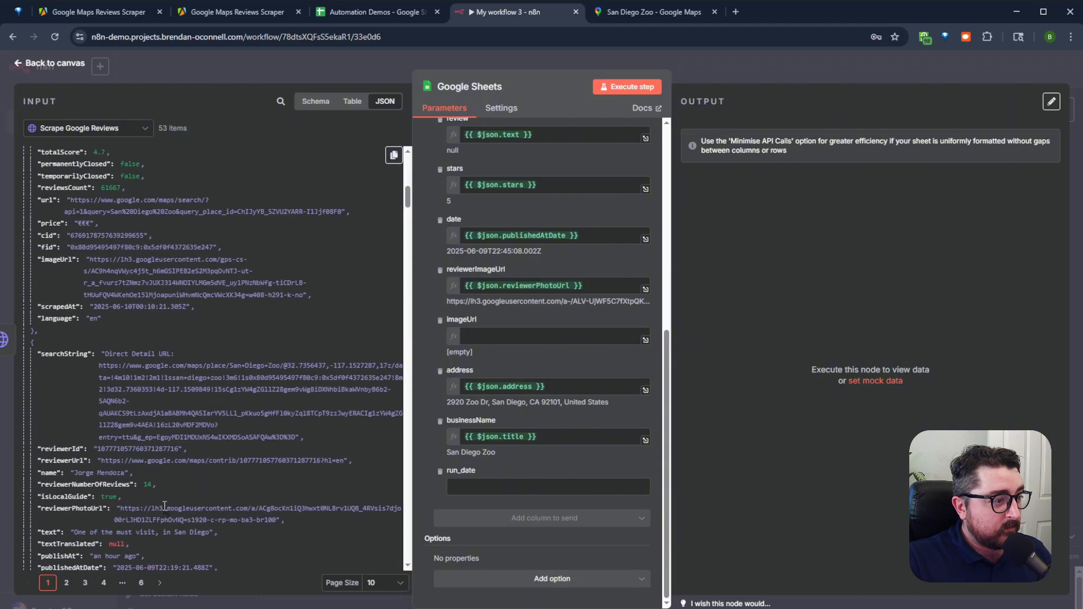
scroll(163, 505, "down", 3)
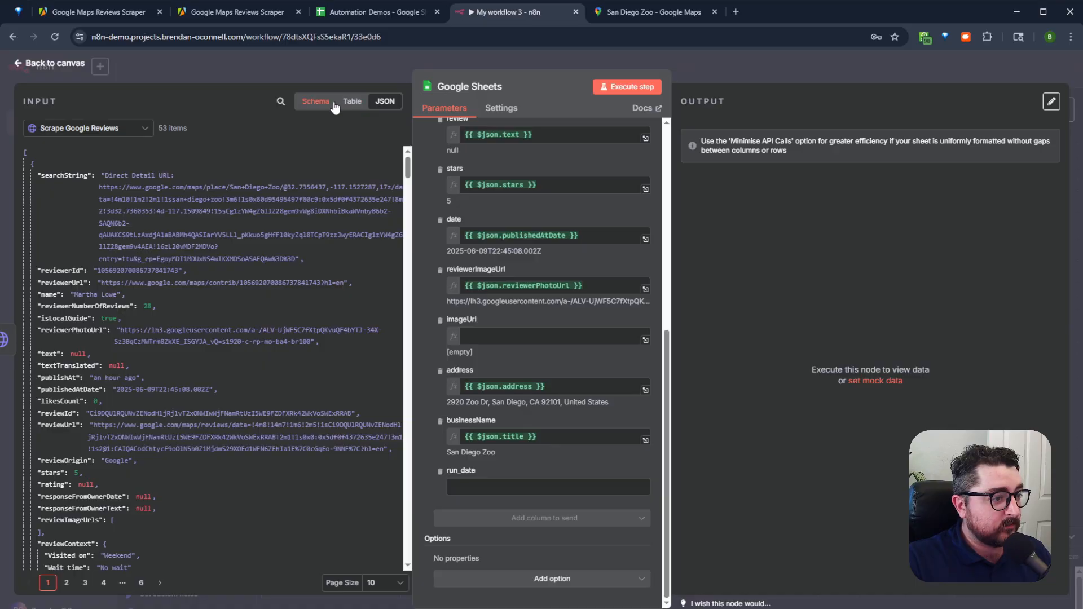
Show the input data as a schema, search its fields for "run" and clear the search
left_click(315, 101)
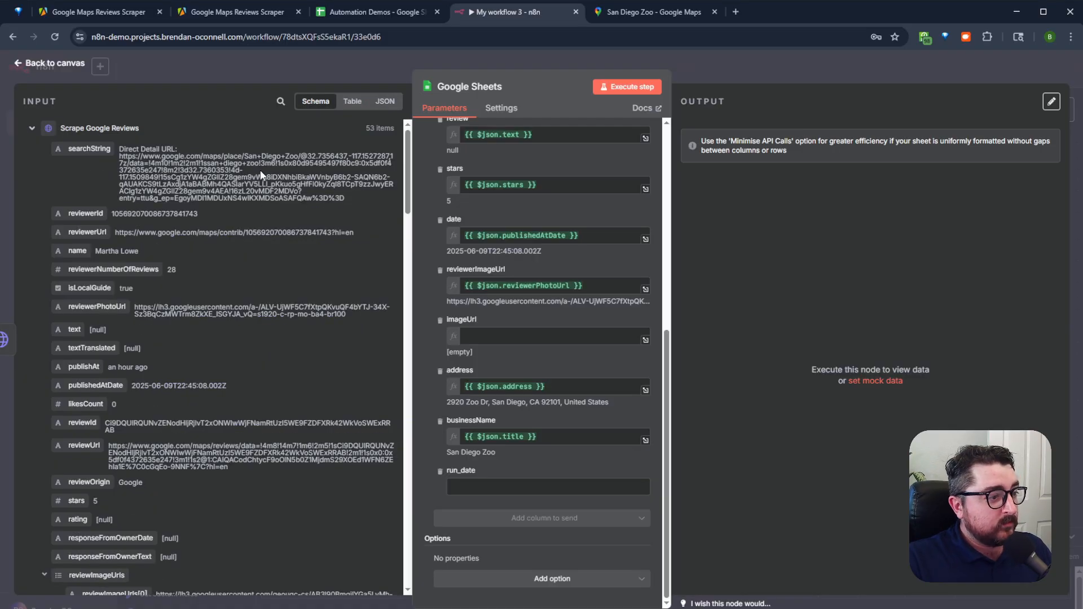
left_click(281, 102)
type("run")
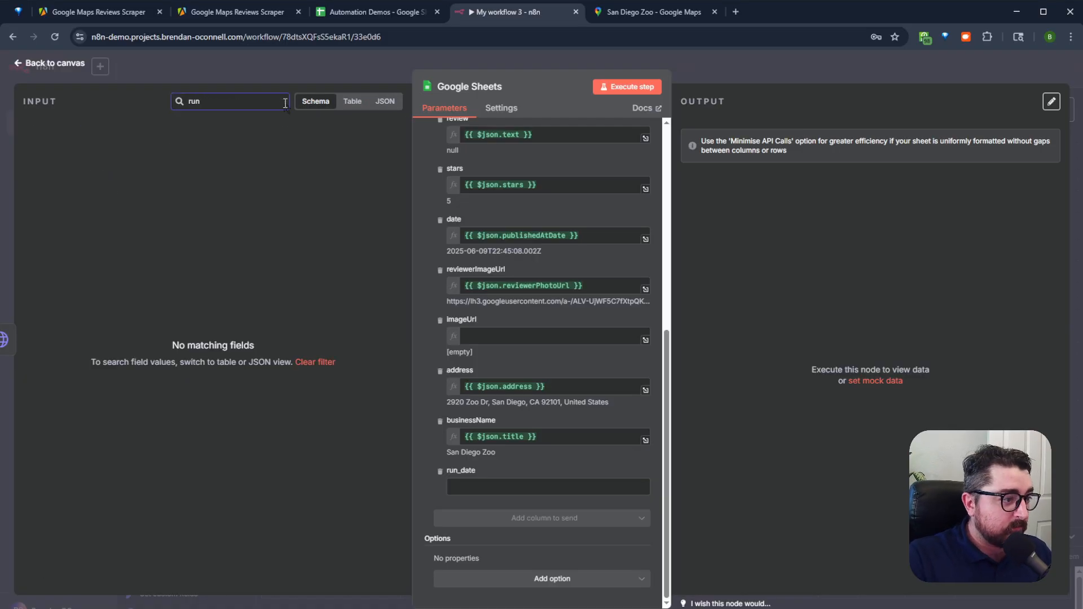
key("BackSpace")
key("BackSpace")
key("BackSpace")
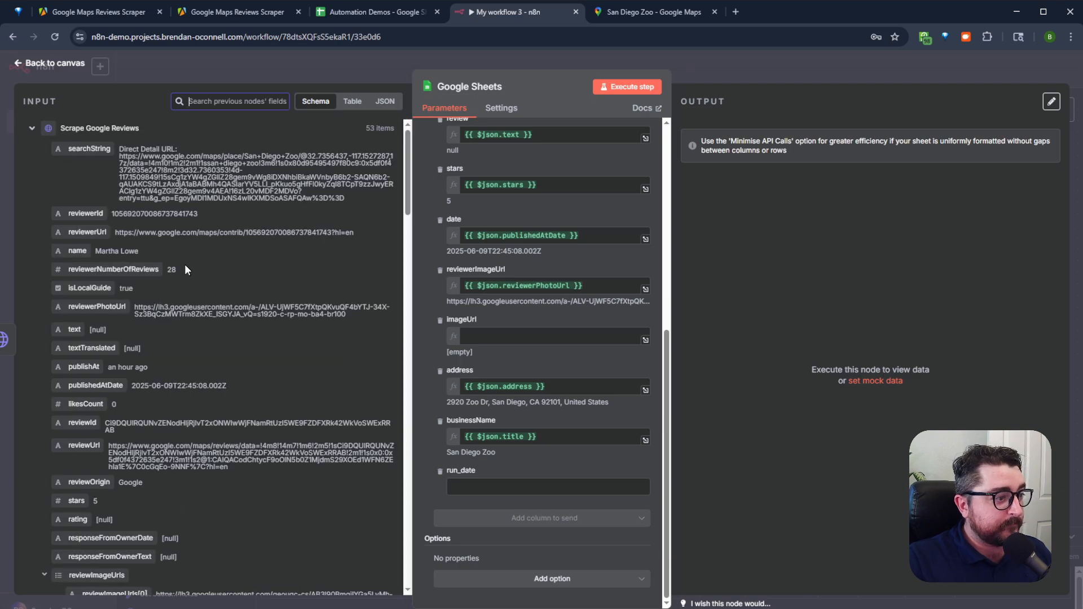
Collapse the reviewImageUrls and location groups in the schema and map the scrapedAt field to the run_date column
scroll(188, 266, "down", 11)
scroll(189, 267, "up", 7)
left_click(45, 344)
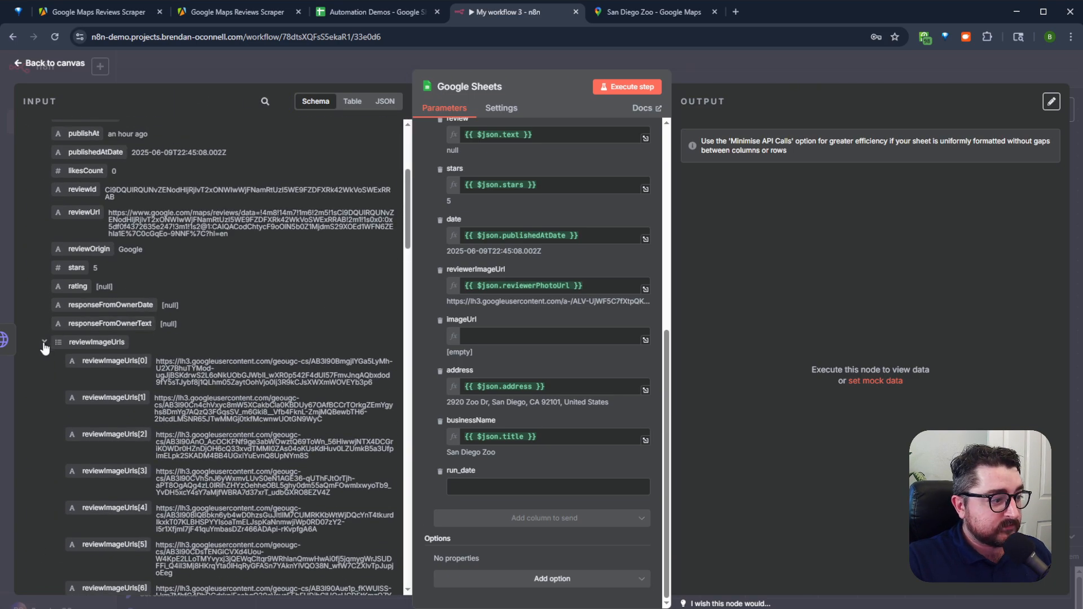
scroll(56, 441, "down", 3)
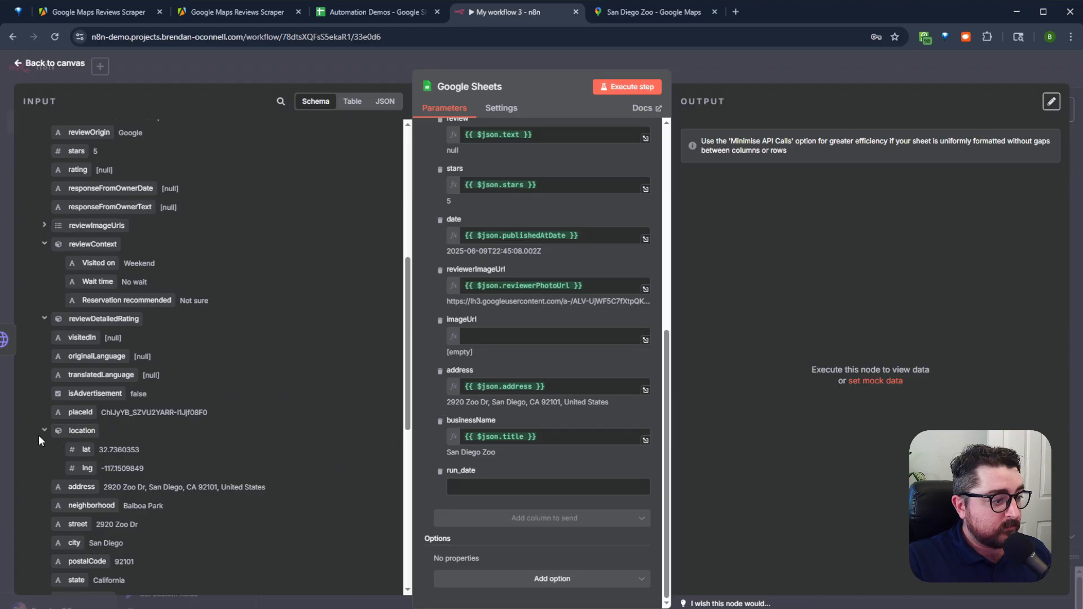
left_click(42, 429)
scroll(41, 428, "down", 8)
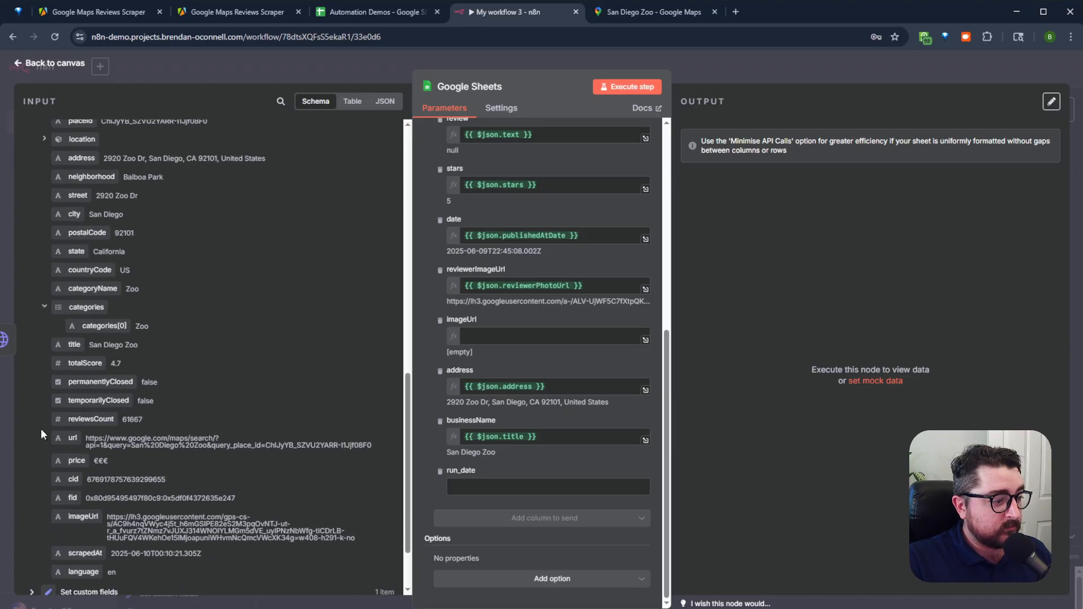
scroll(40, 428, "down", 2)
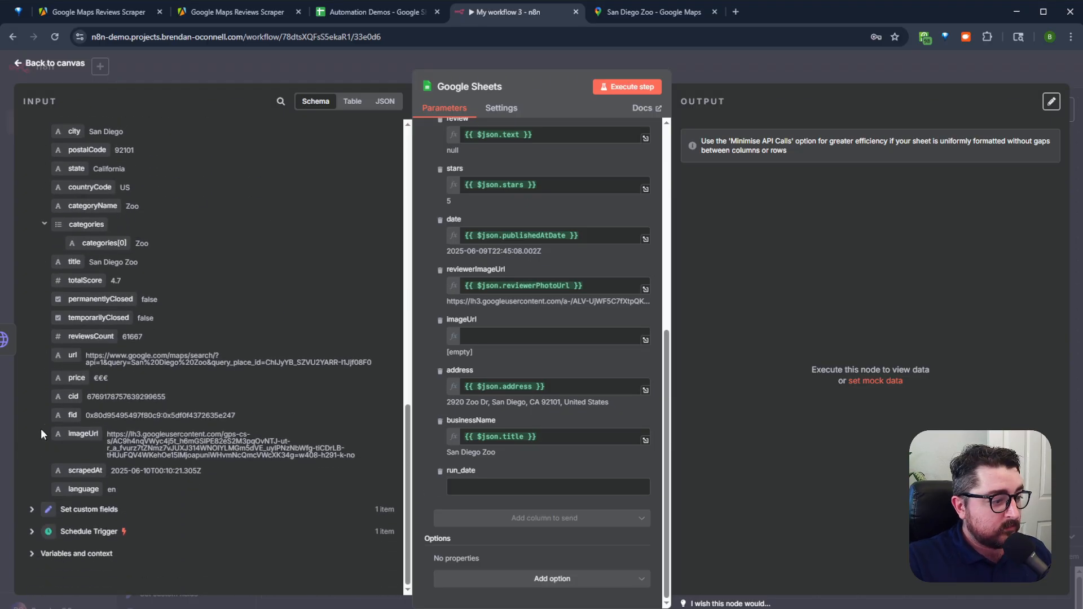
left_click_drag(87, 471, 496, 488)
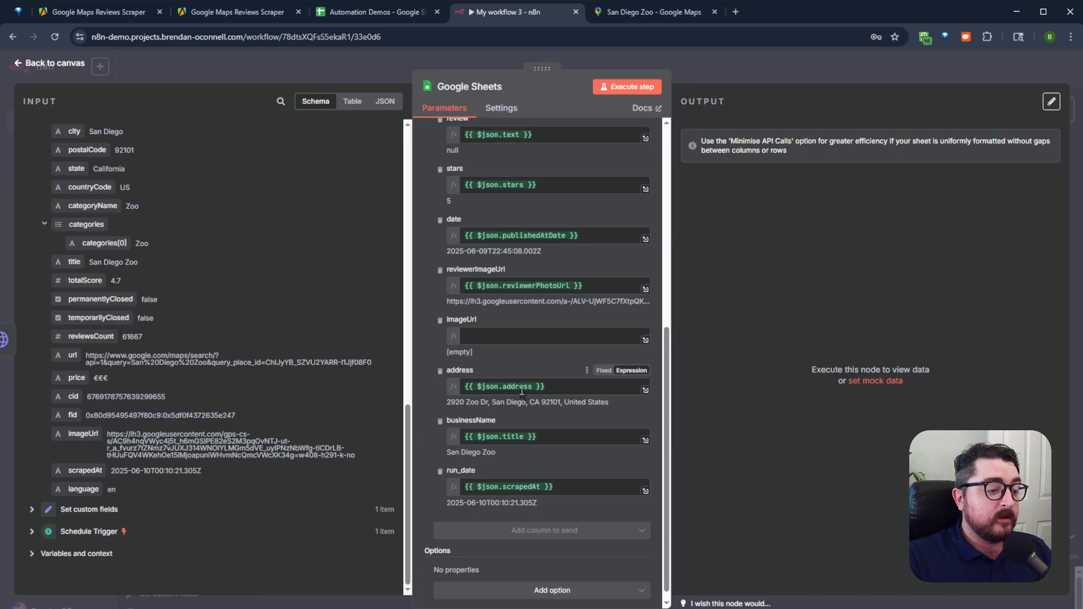
Execute the Google Sheets node to append the mapped reviews and return to the workflow canvas
left_click(628, 87)
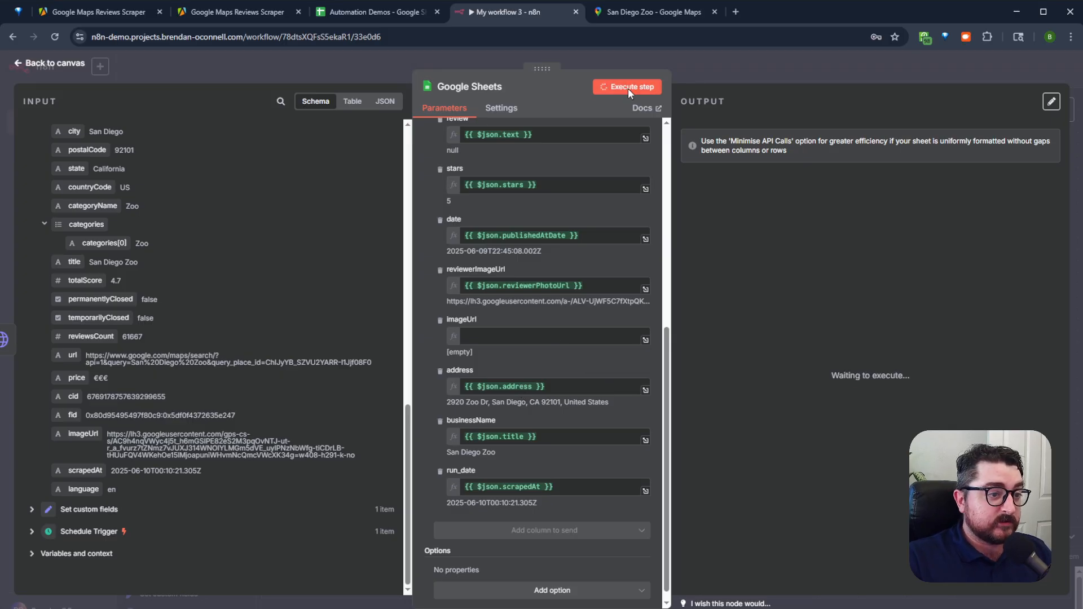
left_click(759, 69)
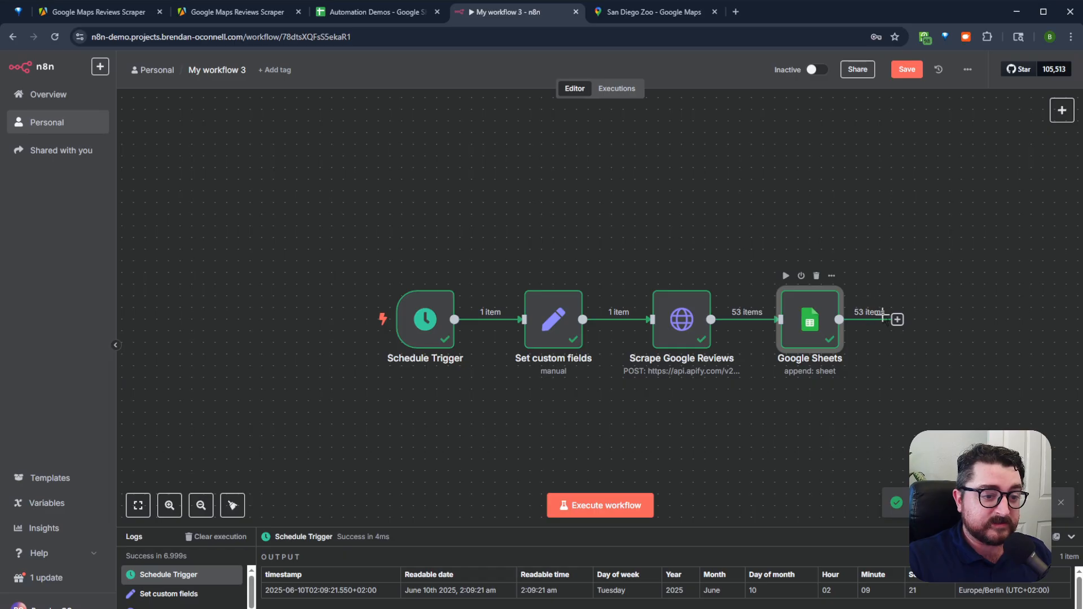
In the Automation Demos spreadsheet, widen the reviewerName column and inspect the appended names, reviews, stars and dates
left_click(361, 16)
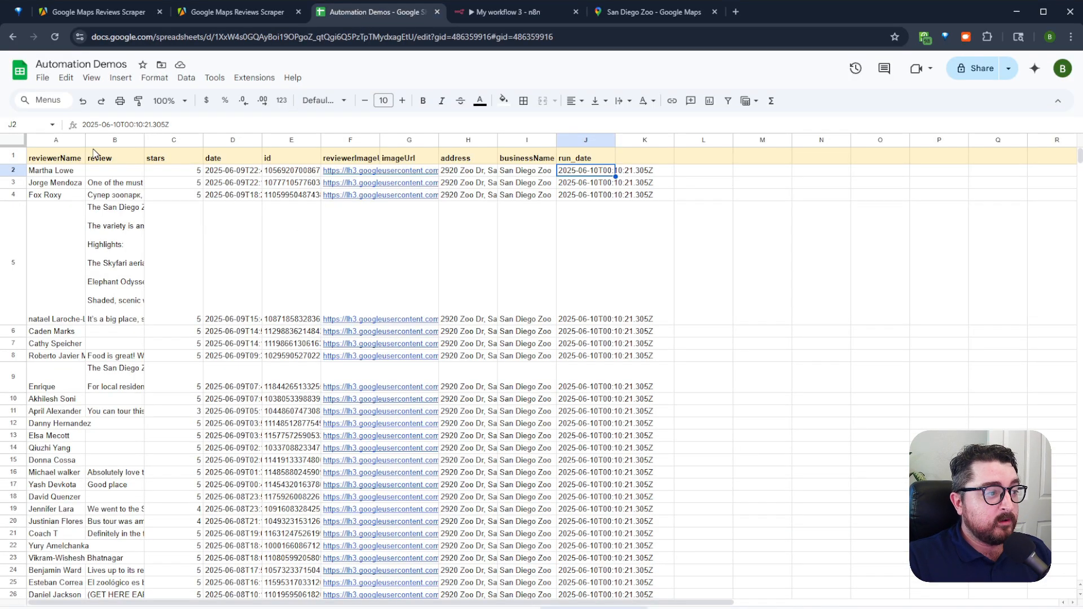
left_click_drag(85, 140, 148, 142)
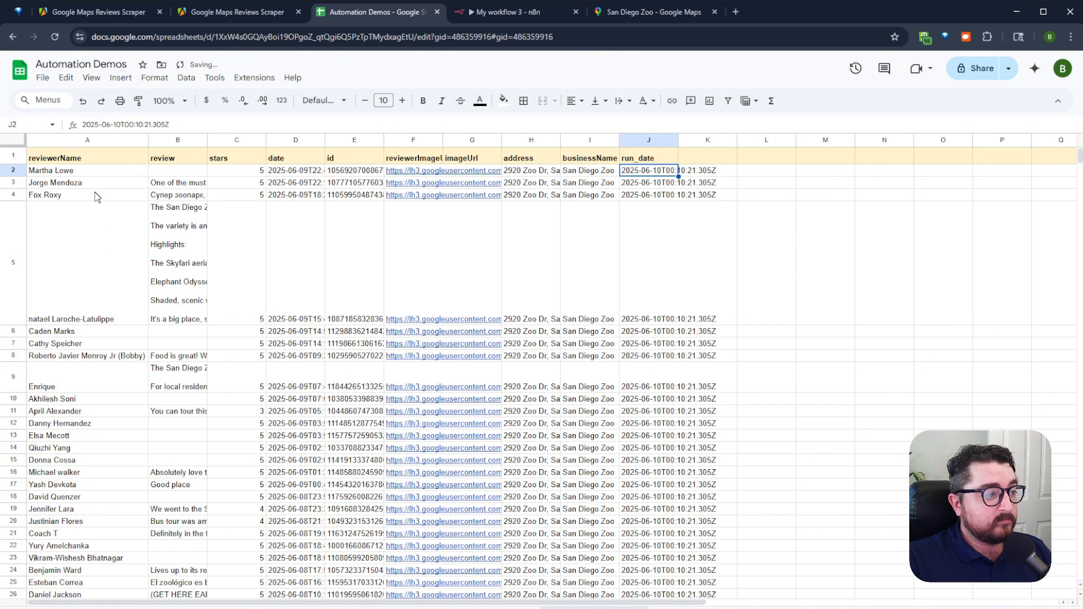
left_click_drag(85, 182, 109, 519)
left_click_drag(182, 186, 194, 523)
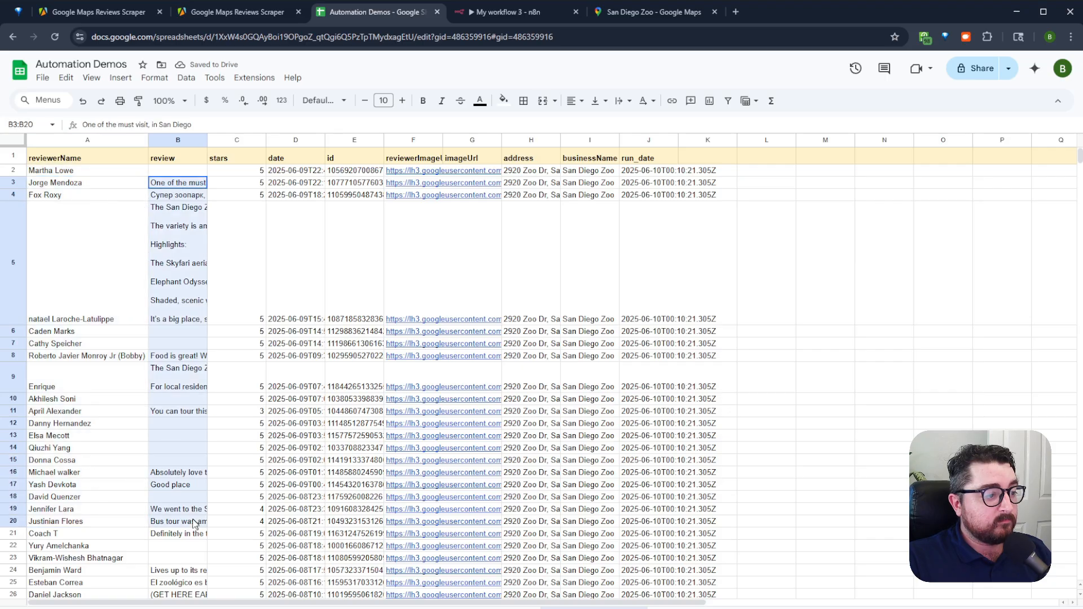
left_click_drag(246, 184, 247, 472)
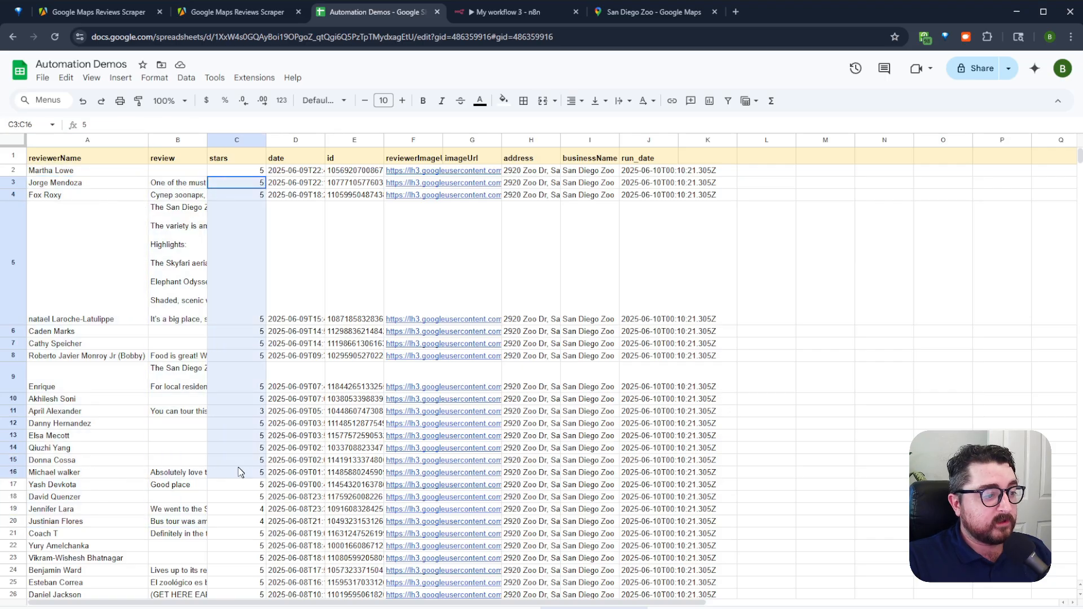
left_click_drag(295, 248, 308, 454)
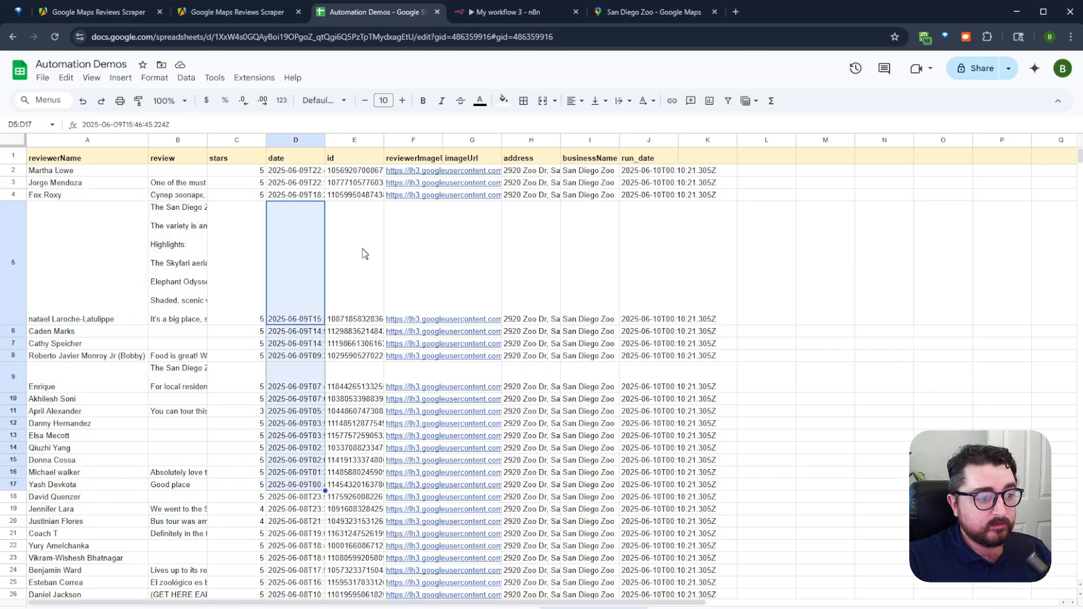
Inspect the appended address and businessName values in the sheet, and switch to Apify to view the Apify Store
left_click_drag(531, 170, 540, 491)
left_click(598, 270)
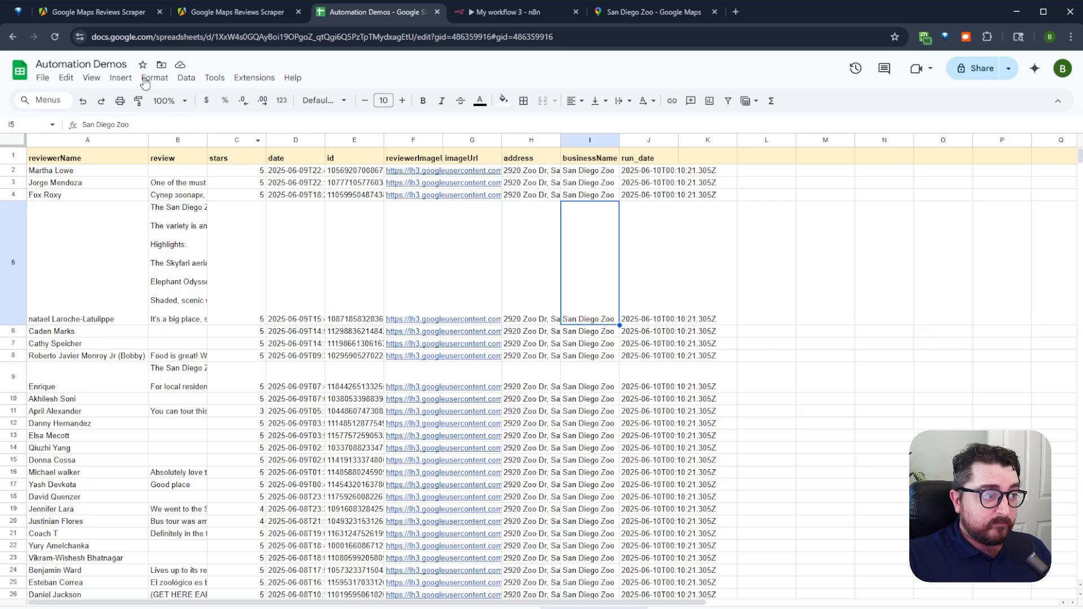
mouse_move(96, 16)
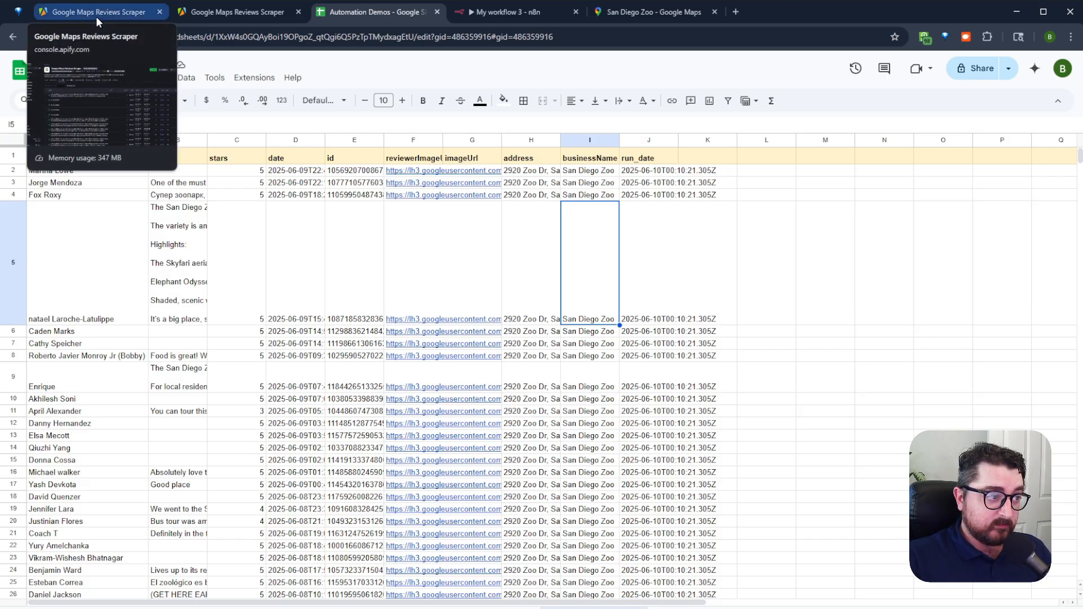
left_click(96, 16)
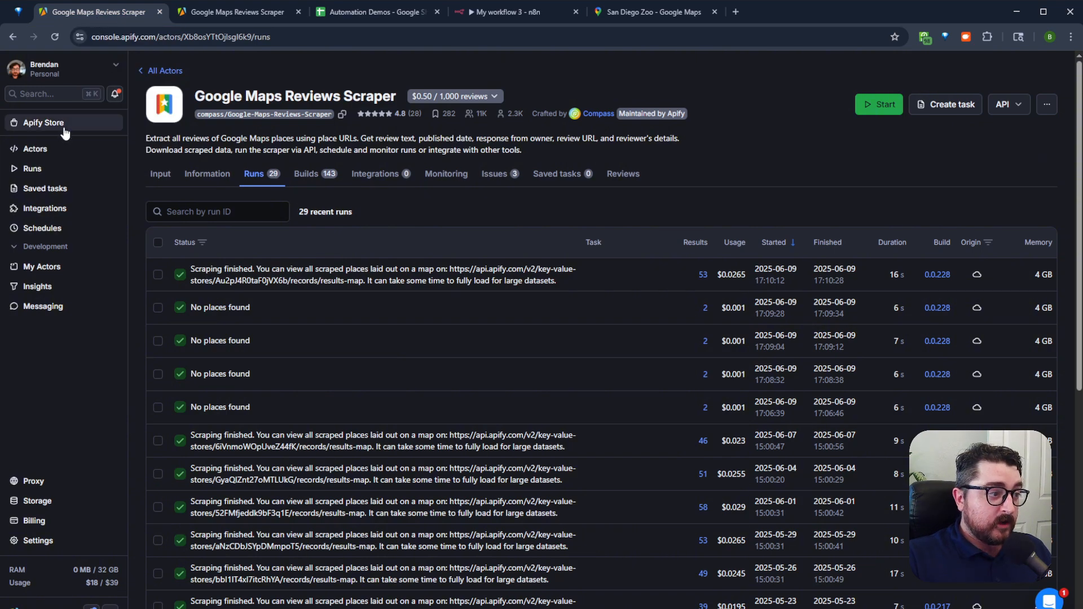
left_click(64, 129)
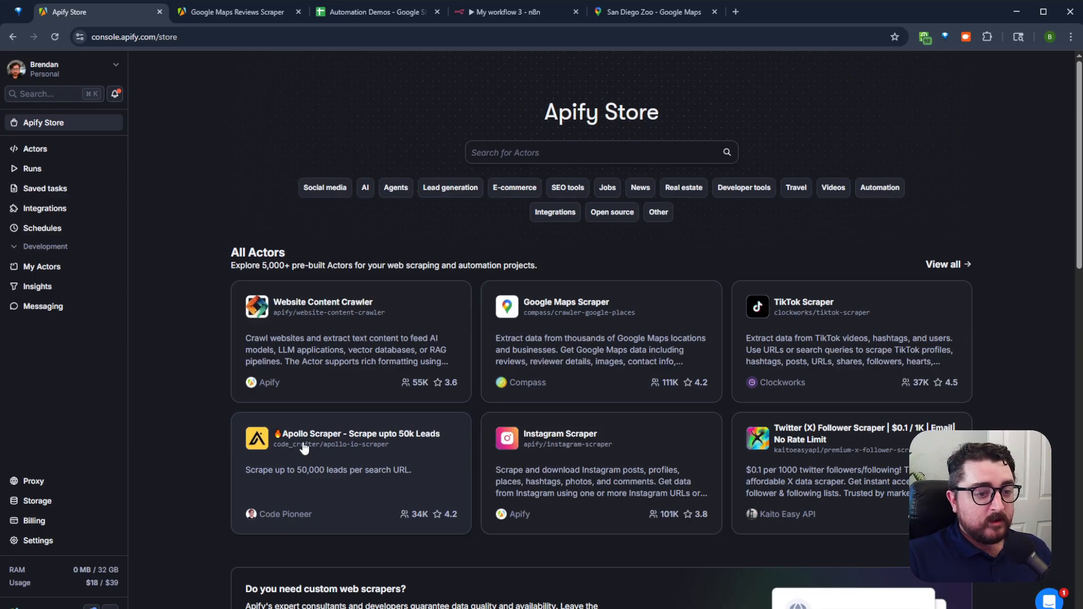
Open the Google Maps Reviews Scraper from the list of Actors, review its place URL input and show its recent runs
left_click(48, 151)
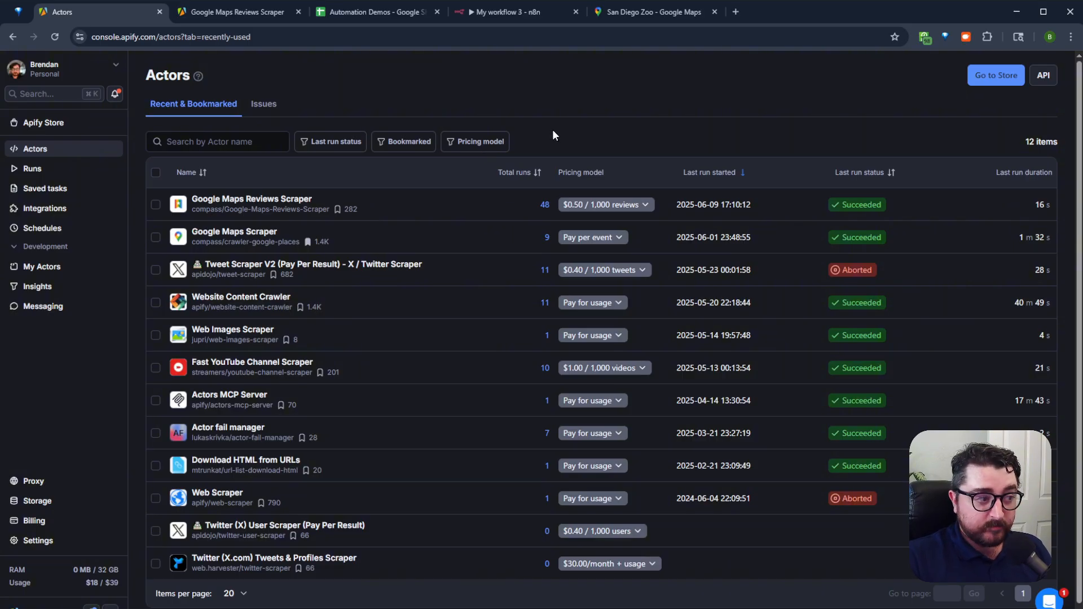
left_click(285, 206)
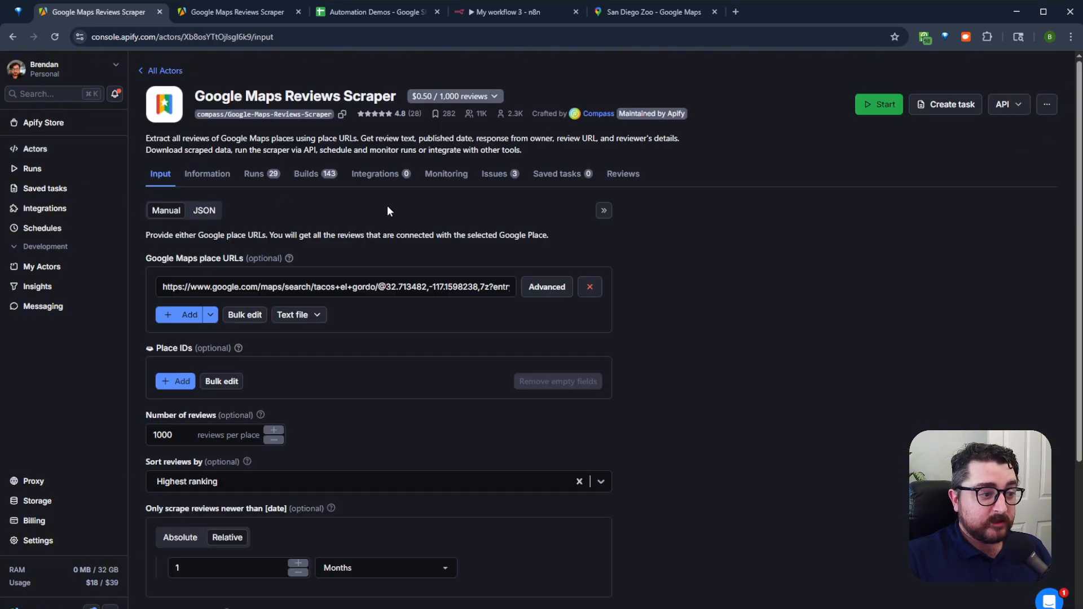
left_click_drag(240, 287, 401, 292)
left_click(618, 326)
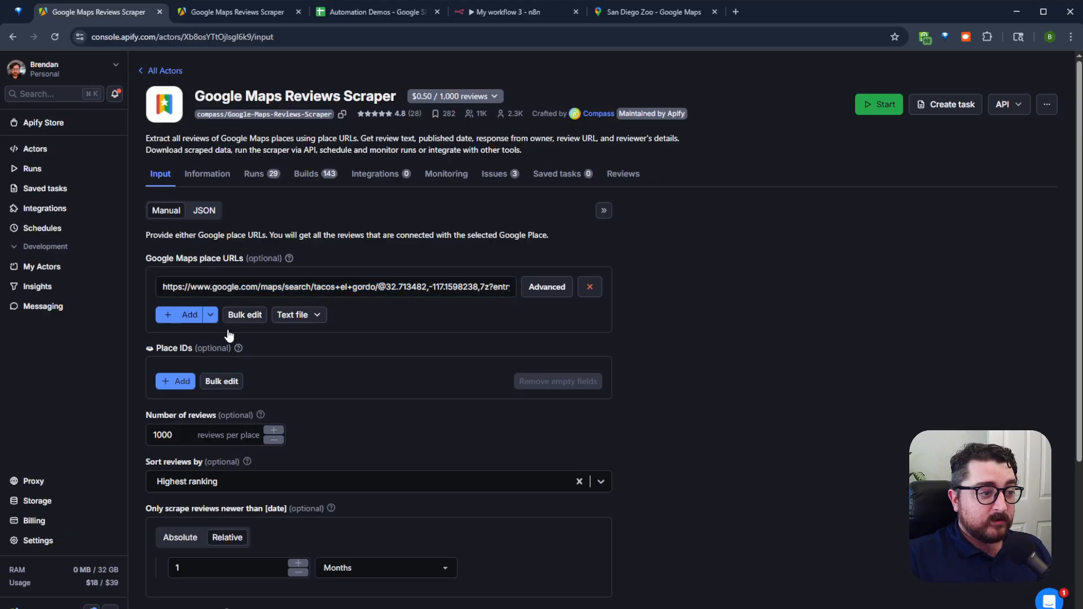
left_click(260, 181)
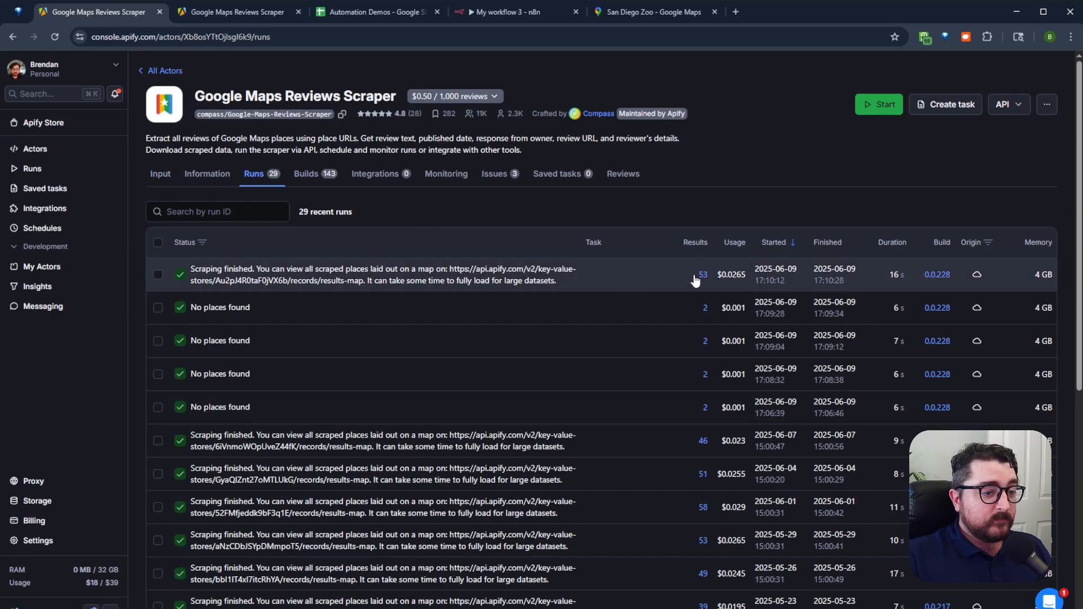
Open the dataset export options for the latest scraper run and omit the isLocalGuide and likesCount fields
left_click(703, 276)
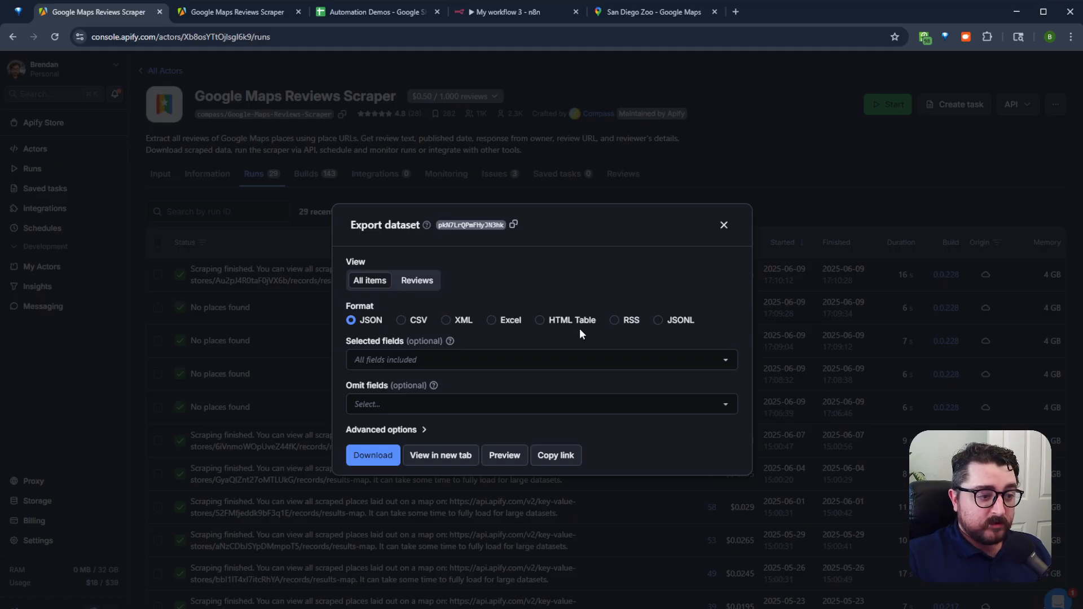
left_click(388, 402)
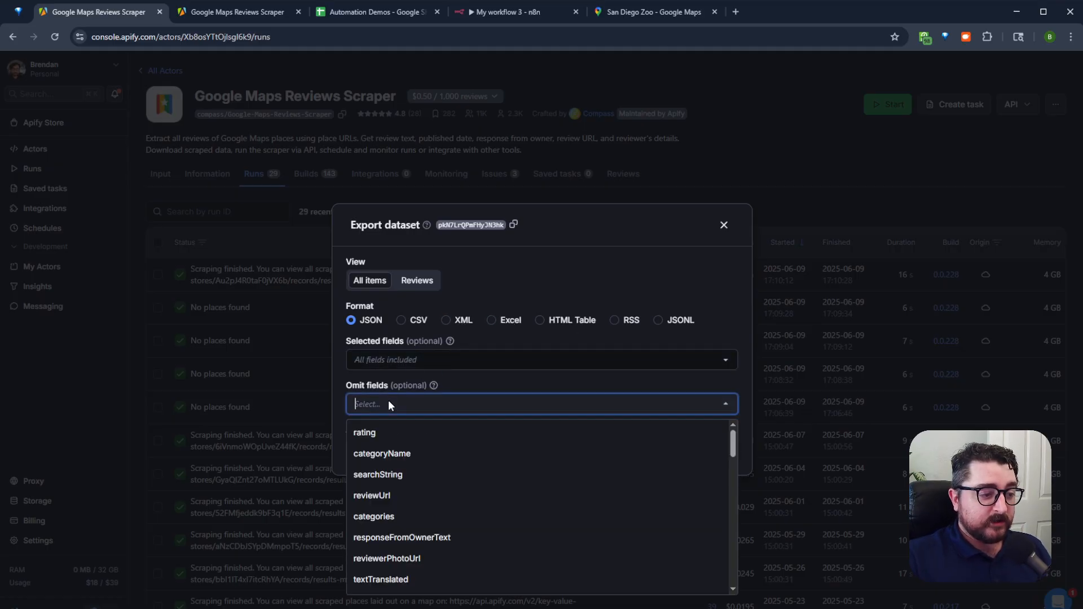
scroll(445, 522, "down", 5)
scroll(445, 524, "down", 2)
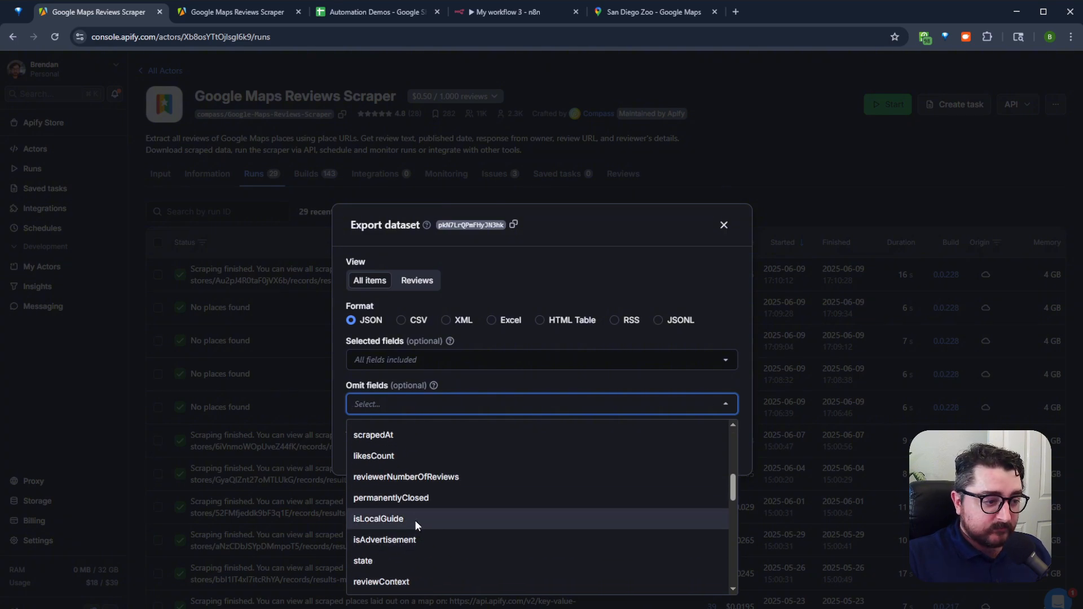
left_click(415, 520)
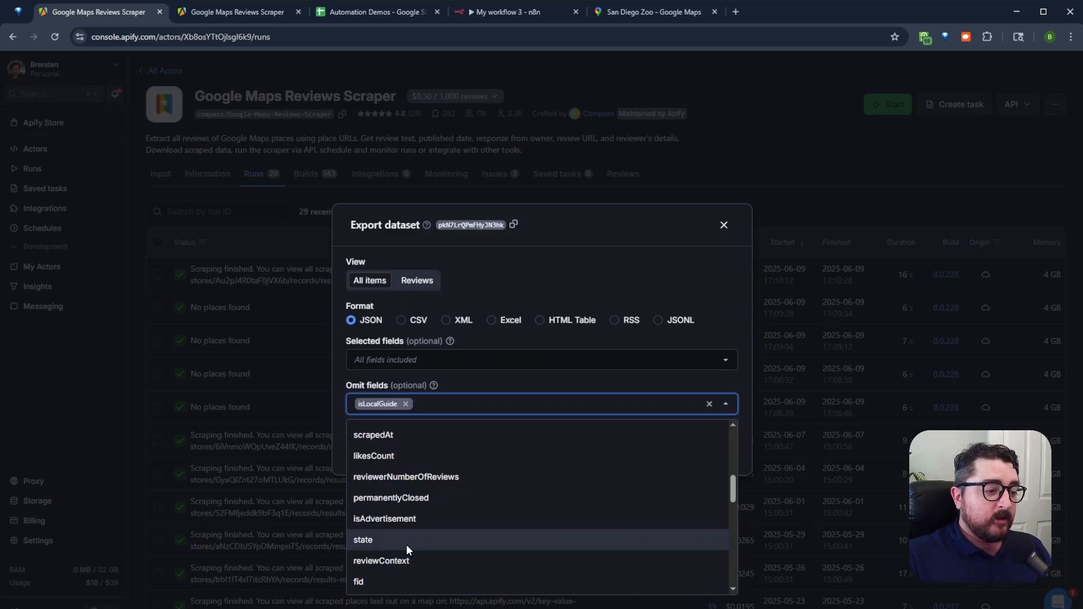
left_click(398, 456)
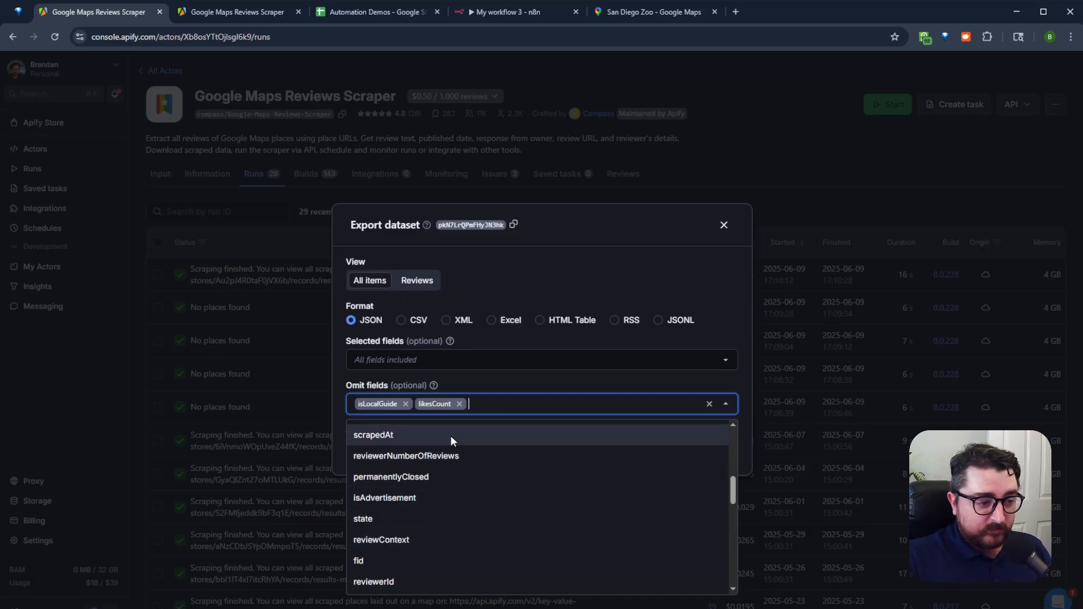
scroll(473, 496, "down", 5)
scroll(467, 524, "down", 3)
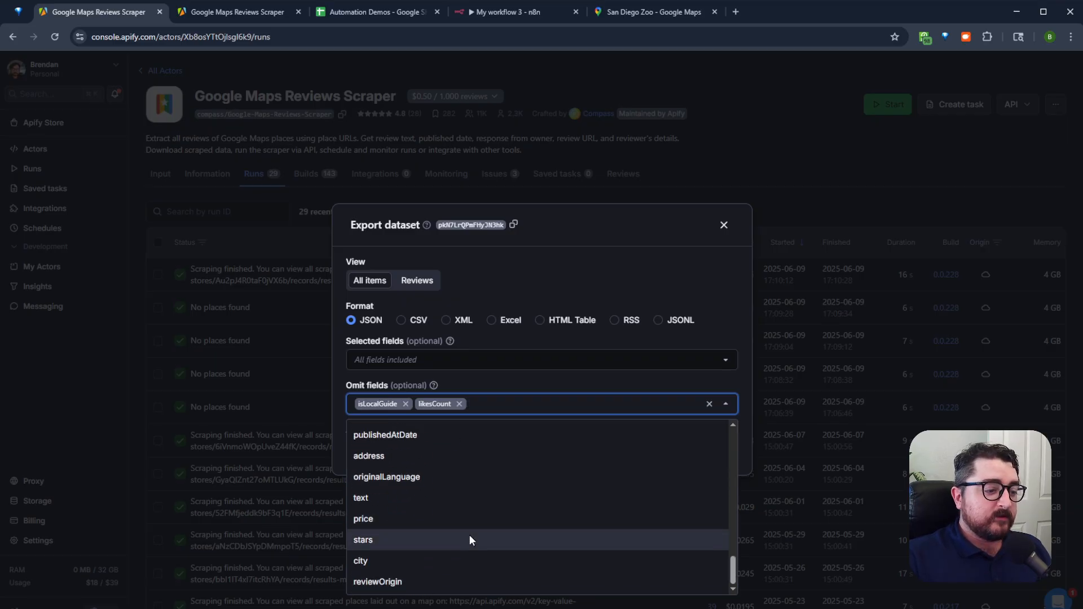
left_click(558, 379)
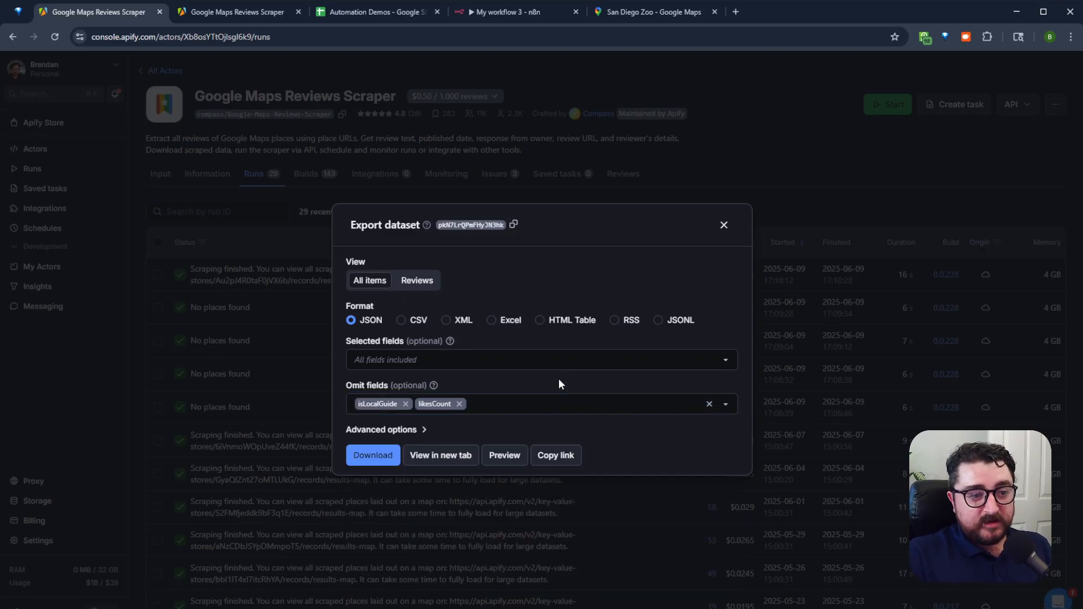
View the fields selectable for export, glance at the spreadsheet and the scraper's JSON input, and close the dataset export without downloading
left_click(505, 361)
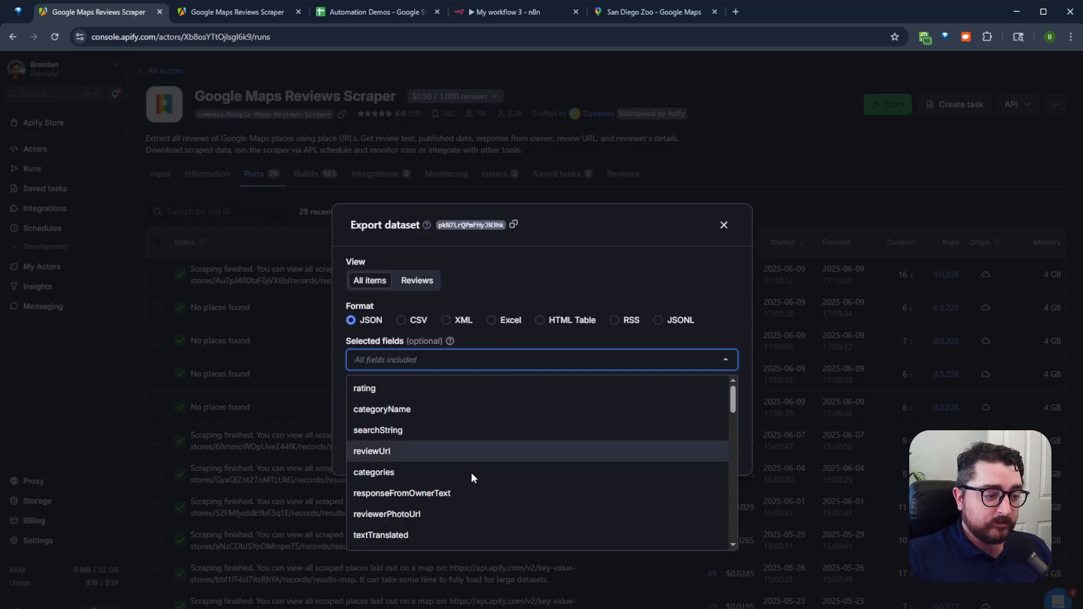
left_click(526, 334)
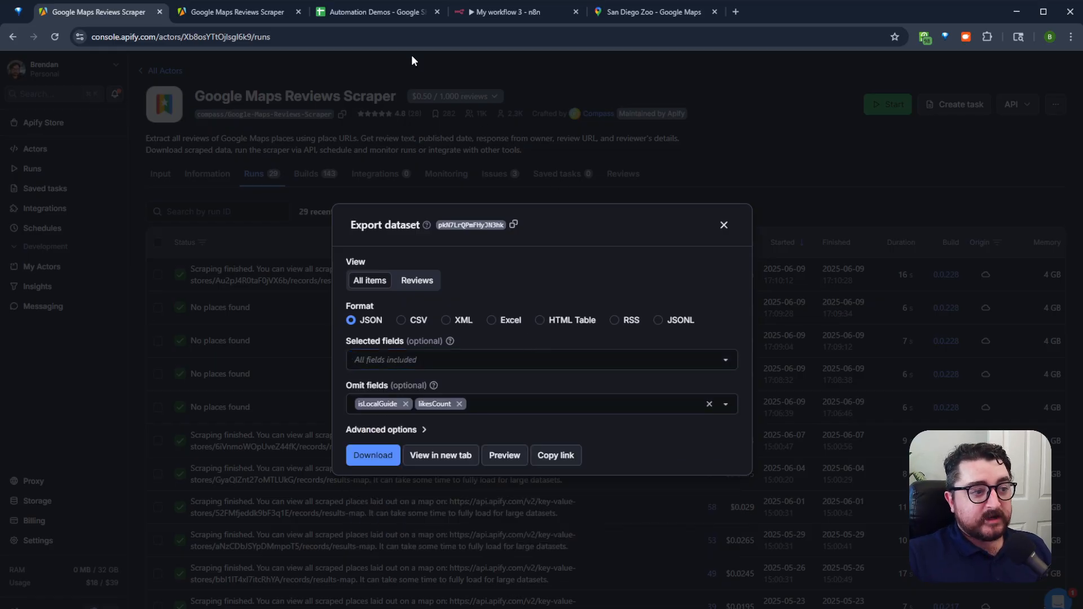
left_click(384, 13)
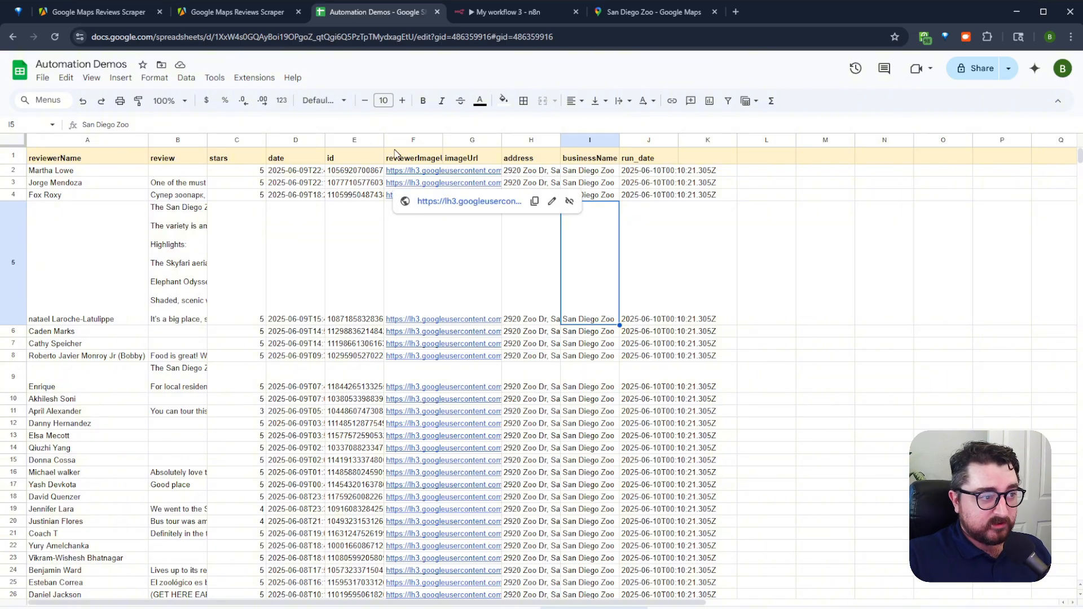
left_click(224, 13)
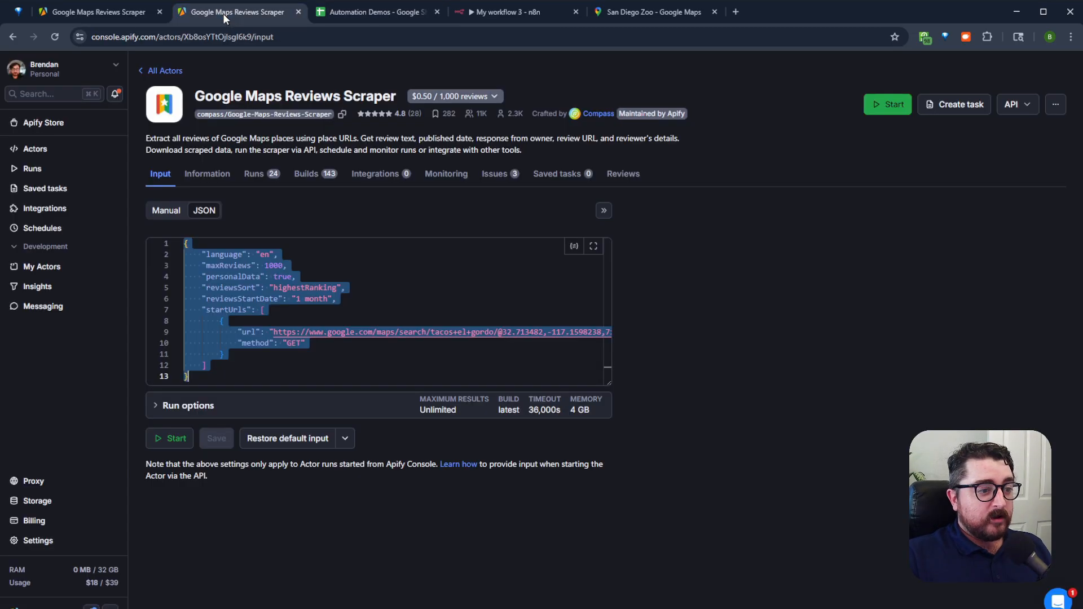
left_click(110, 12)
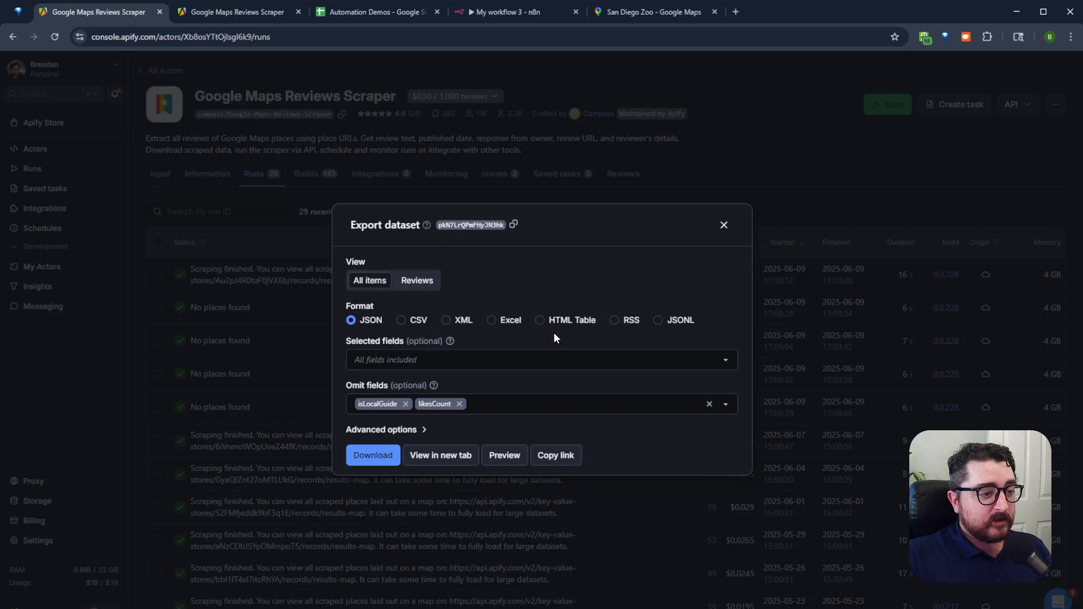
left_click(724, 226)
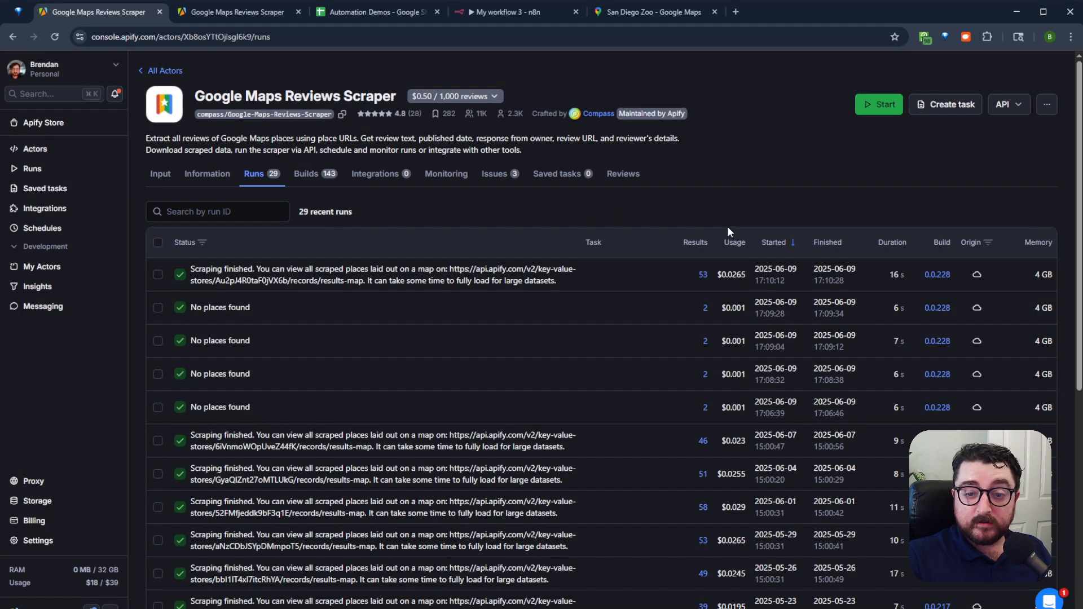